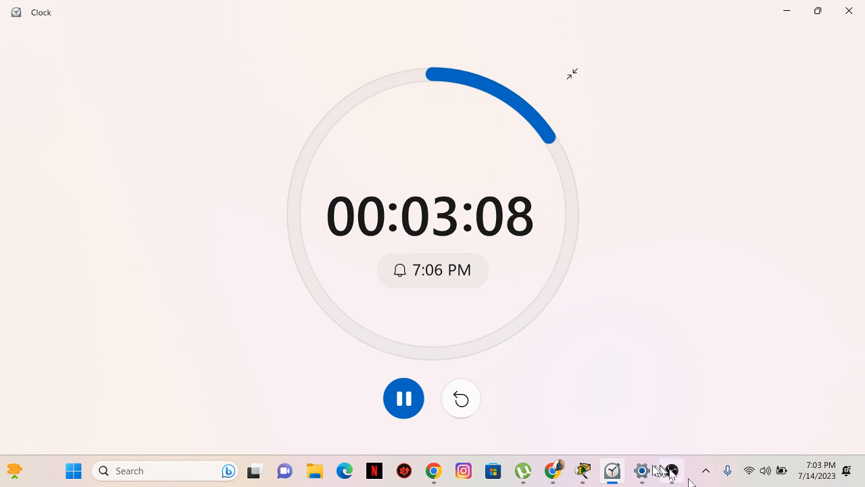
# Bring the running Clock timer back in a smaller window positioned over the Packet Tracer workspace.
pyautogui.click(582, 470)
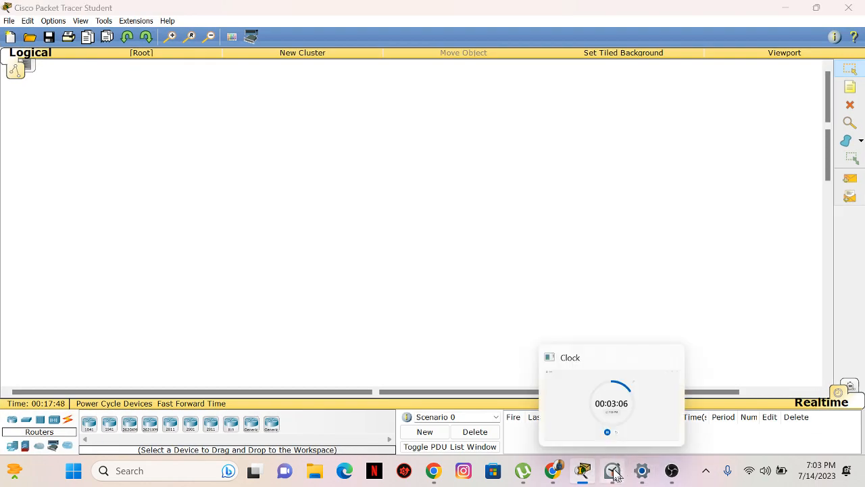
pyautogui.click(614, 475)
pyautogui.click(817, 10)
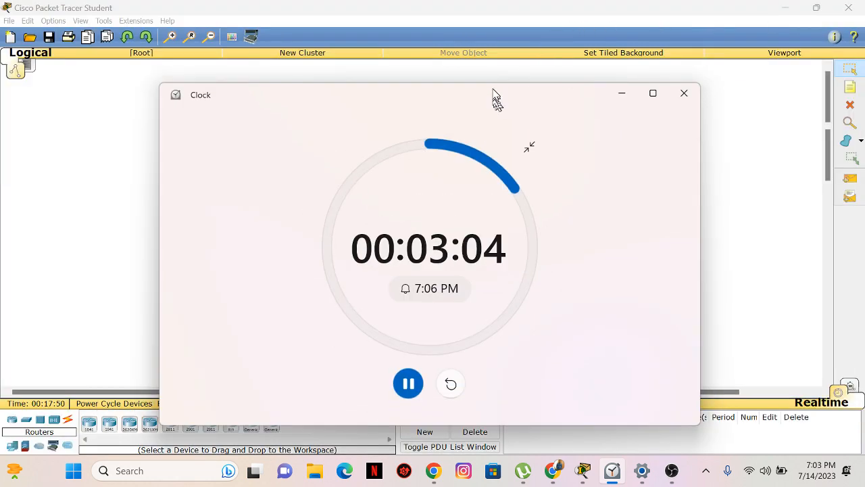
pyautogui.moveTo(493, 95); pyautogui.dragTo(507, 73)
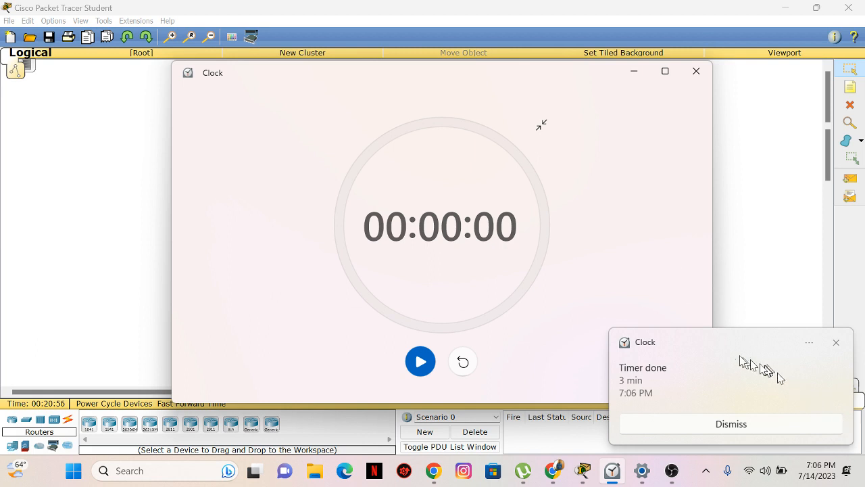
# Dismiss the finished timer alert and minimize the Clock window.
pyautogui.click(746, 424)
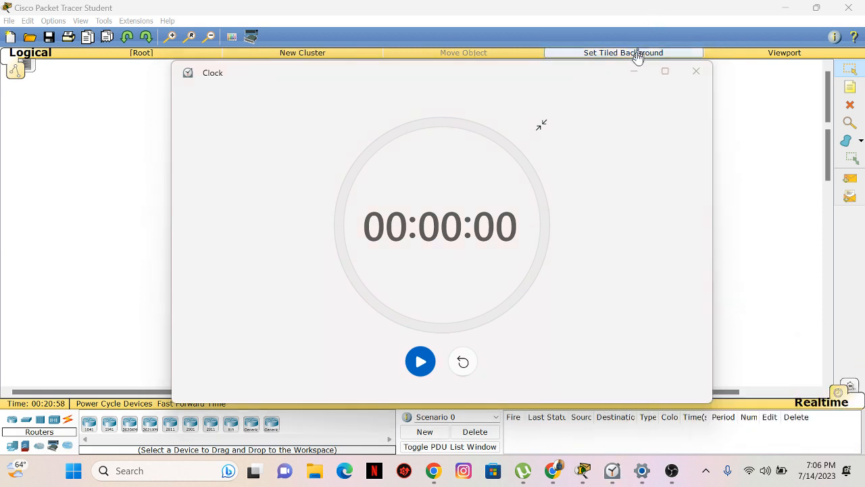
pyautogui.click(634, 71)
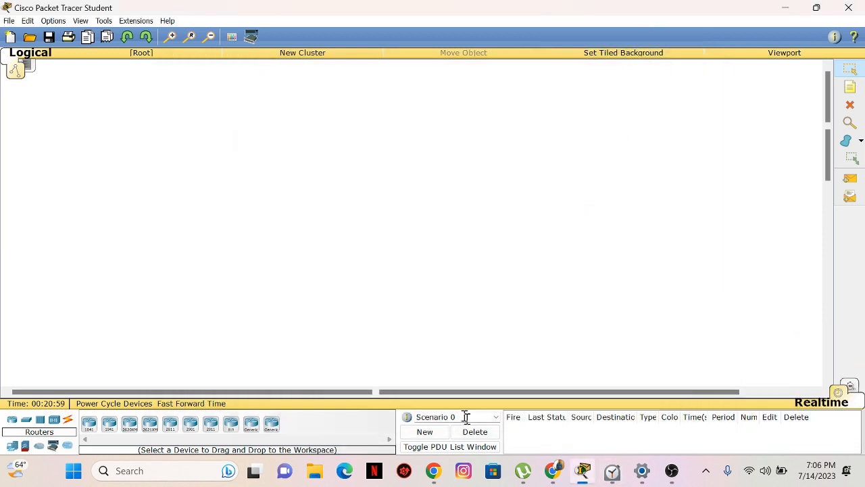
# Switch to the Google Meet call, unmute the microphone and return to the Packet Tracer workspace.
pyautogui.click(552, 471)
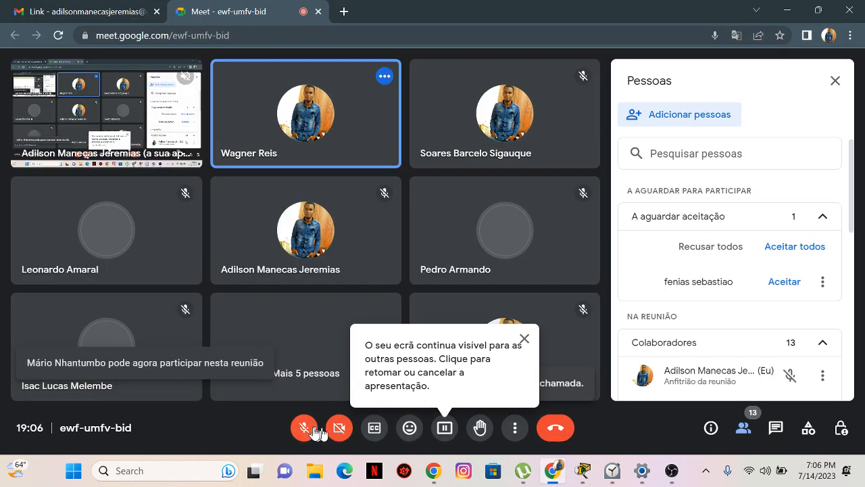
pyautogui.click(304, 428)
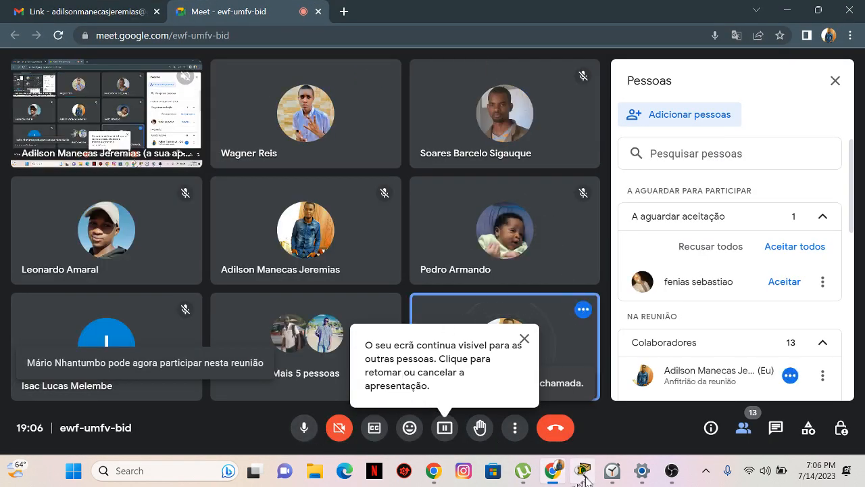
pyautogui.click(583, 476)
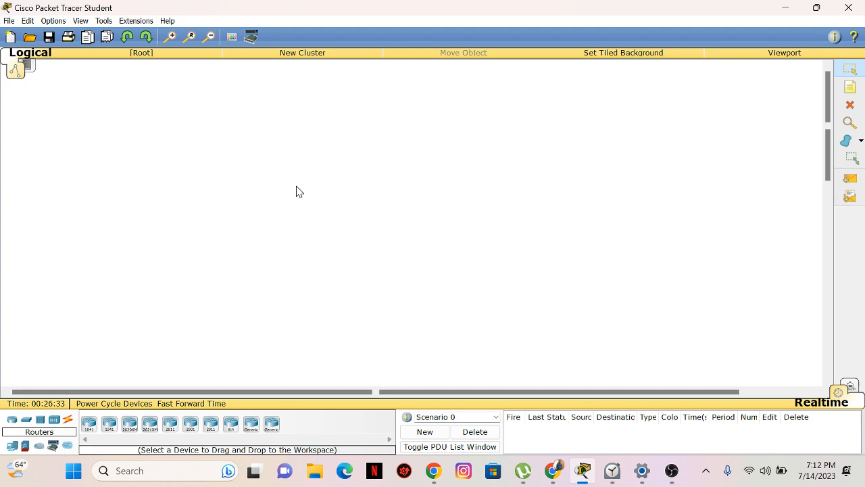
pyautogui.click(785, 8)
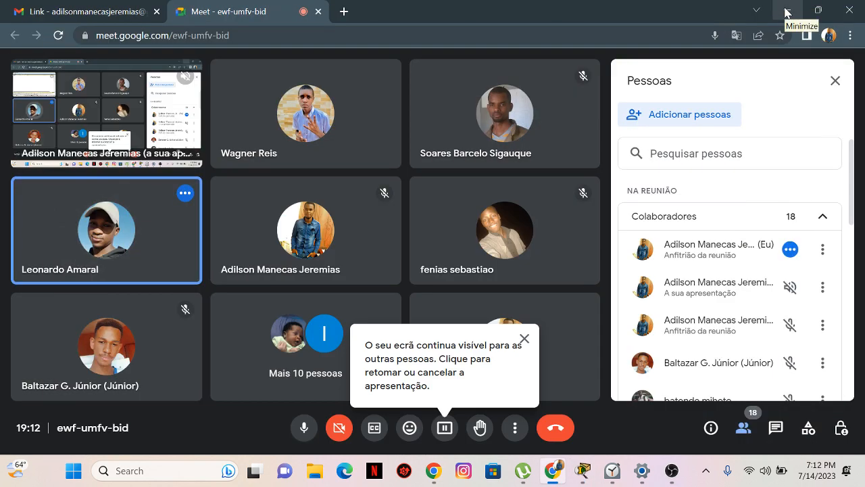
pyautogui.click(785, 12)
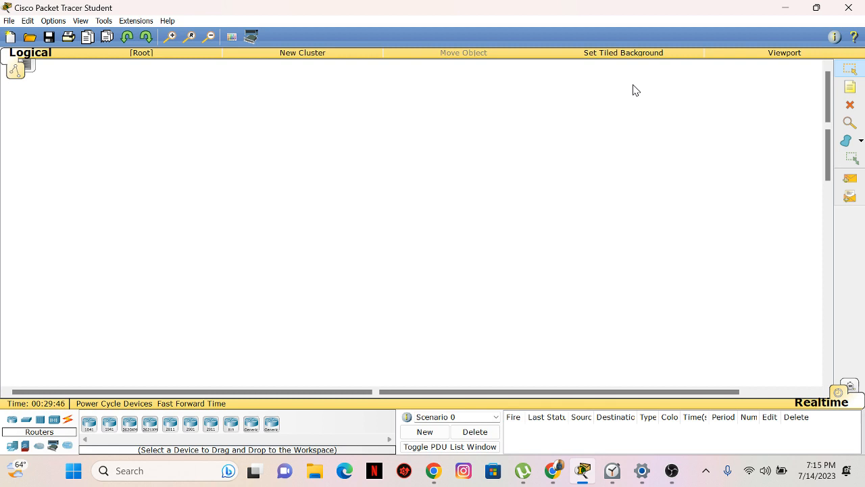
# Launch Pointofix, try its annotation mode and exit back to the live Packet Tracer workspace.
pyautogui.press('super')
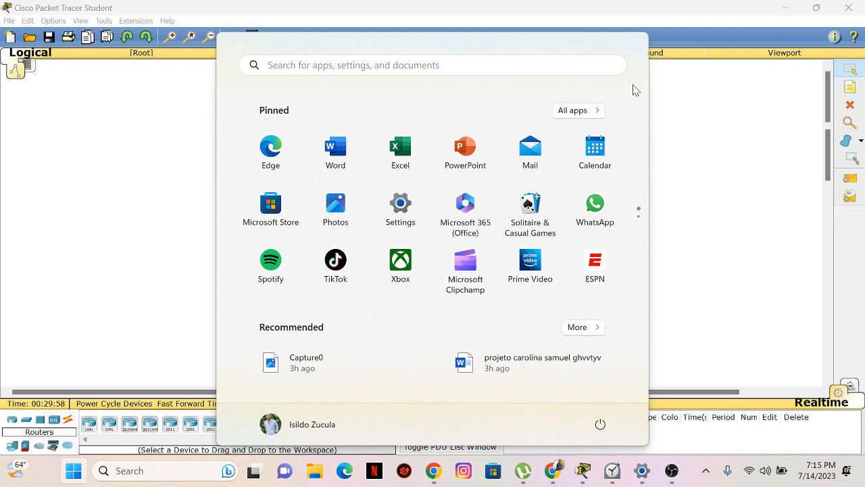
pyautogui.write('poin')
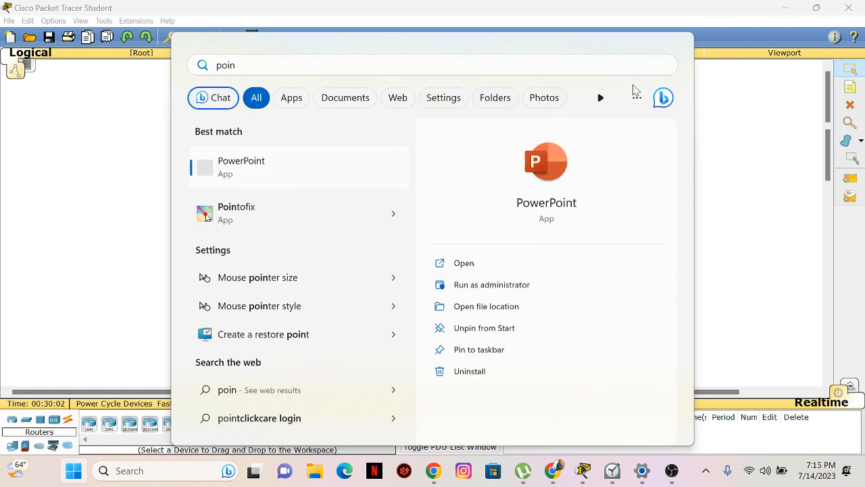
pyautogui.press('Down')
pyautogui.press('Return')
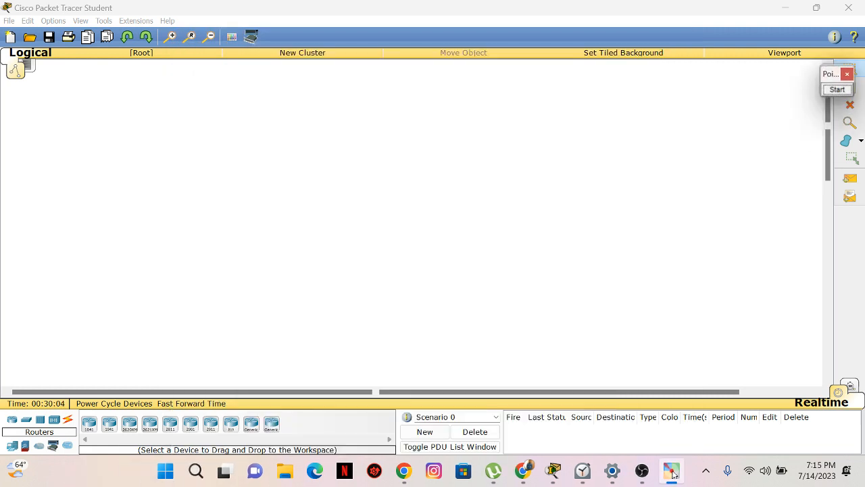
pyautogui.click(833, 117)
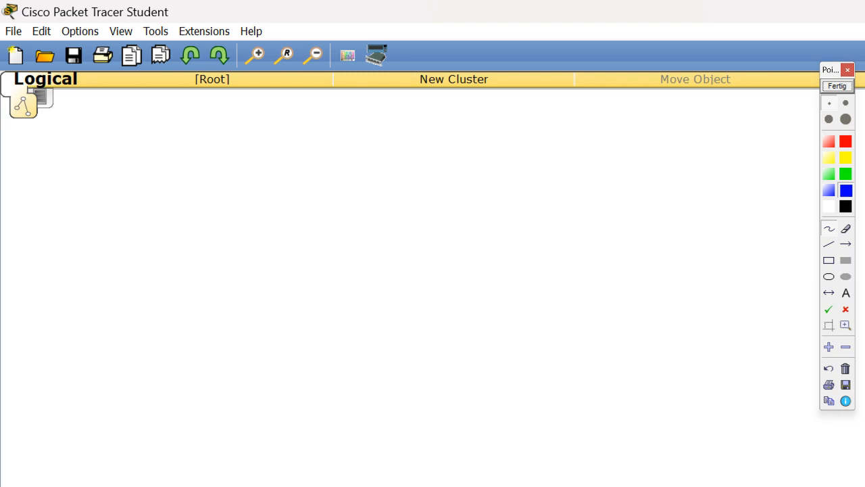
pyautogui.click(836, 86)
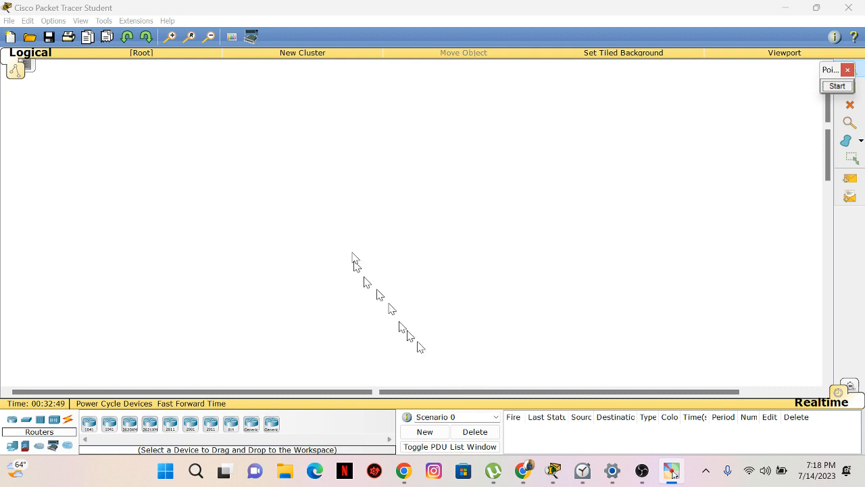
pyautogui.click(325, 391)
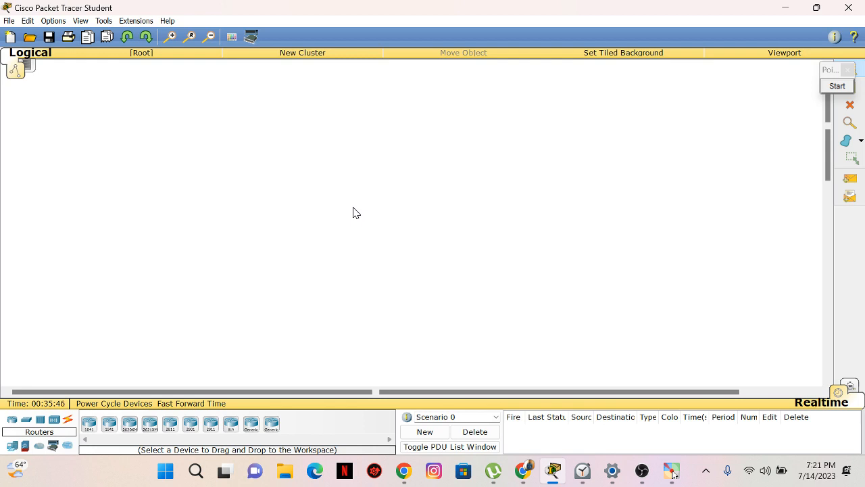
# Check the recording status in OBS and minimize its window.
pyautogui.click(643, 473)
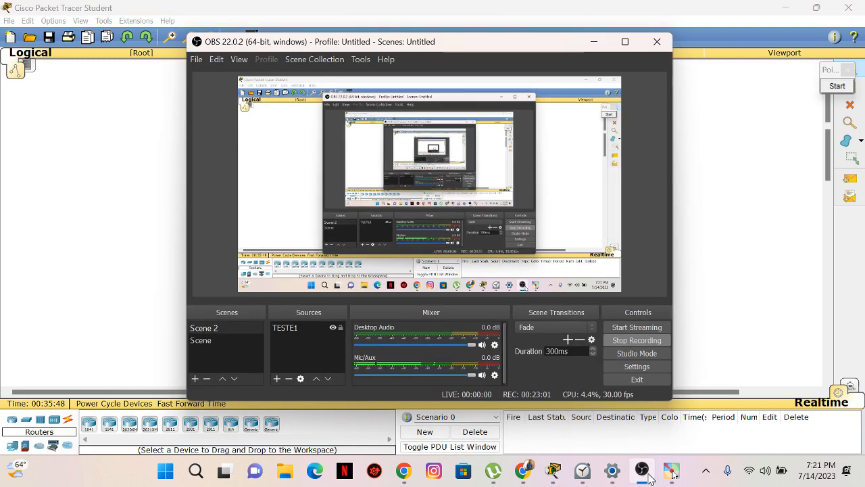
pyautogui.click(588, 43)
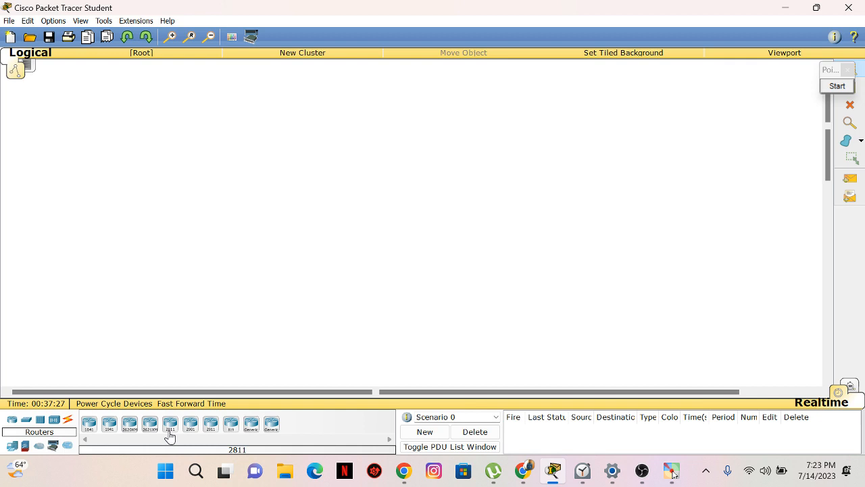
pyautogui.click(212, 426)
pyautogui.click(212, 427)
# Switch to the Google Meet call and stop the current screen presentation.
pyautogui.click(524, 472)
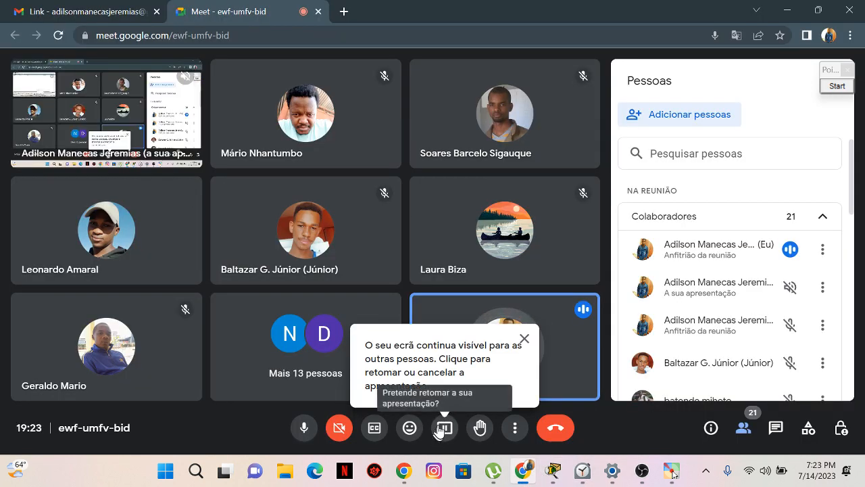
pyautogui.click(444, 427)
pyautogui.click(495, 358)
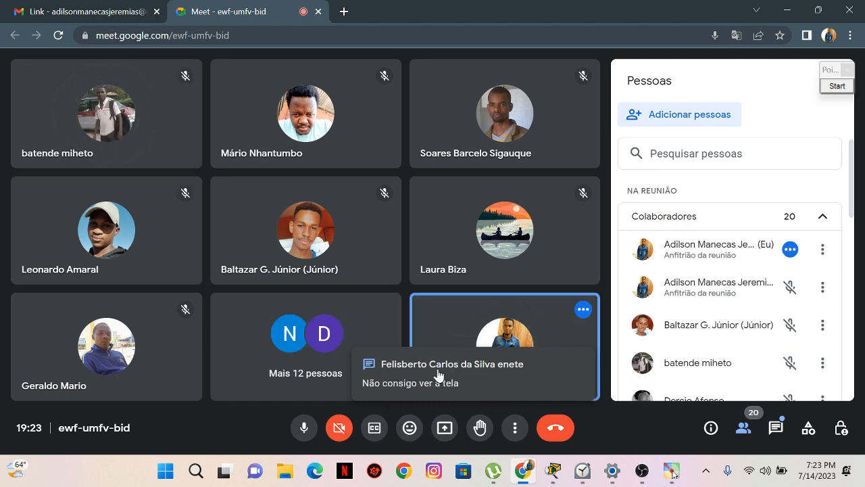
# Present the entire screen in the Meet call, hide the sharing notice and return to Packet Tracer.
pyautogui.click(444, 427)
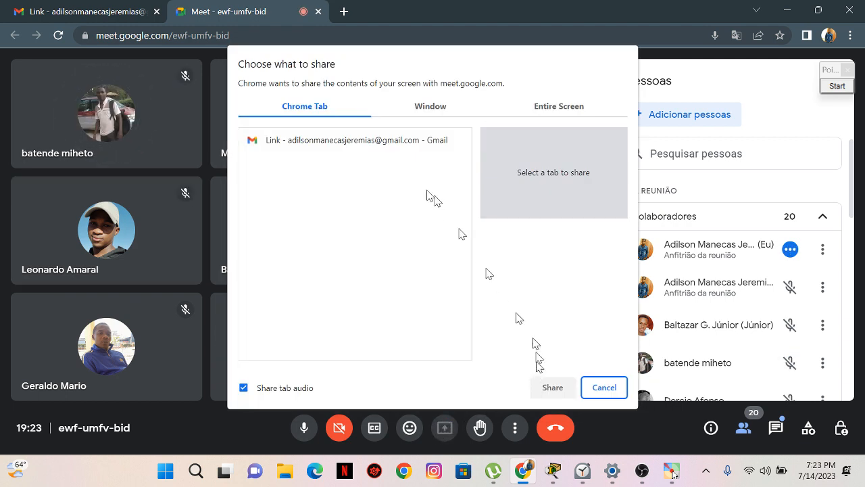
pyautogui.click(553, 106)
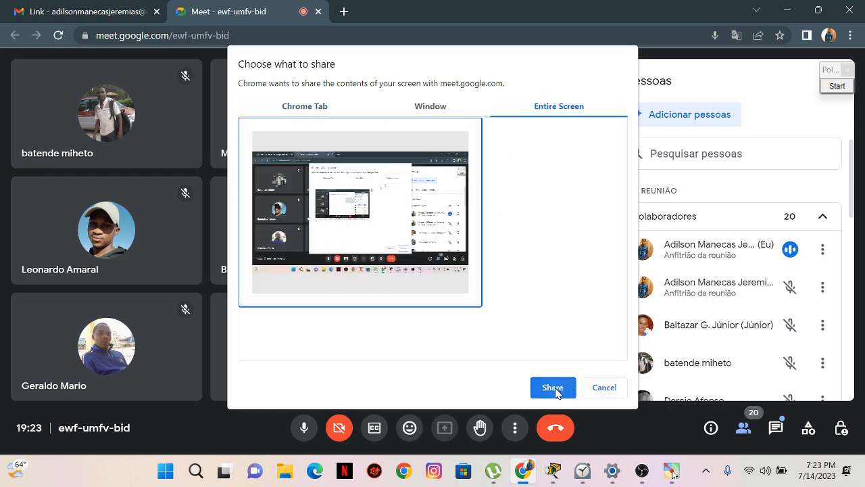
pyautogui.click(552, 388)
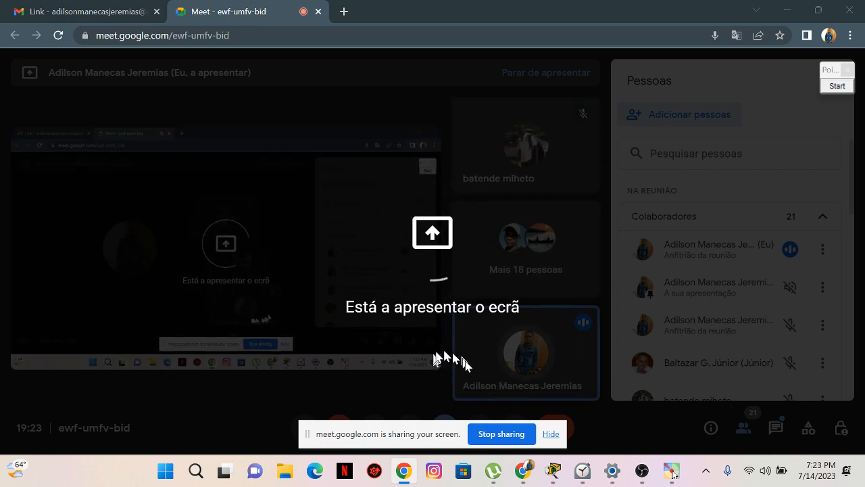
pyautogui.click(551, 433)
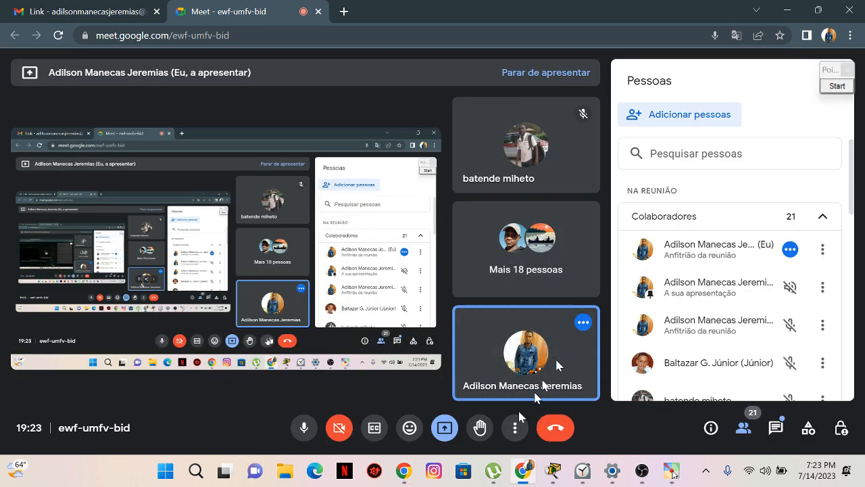
pyautogui.click(785, 9)
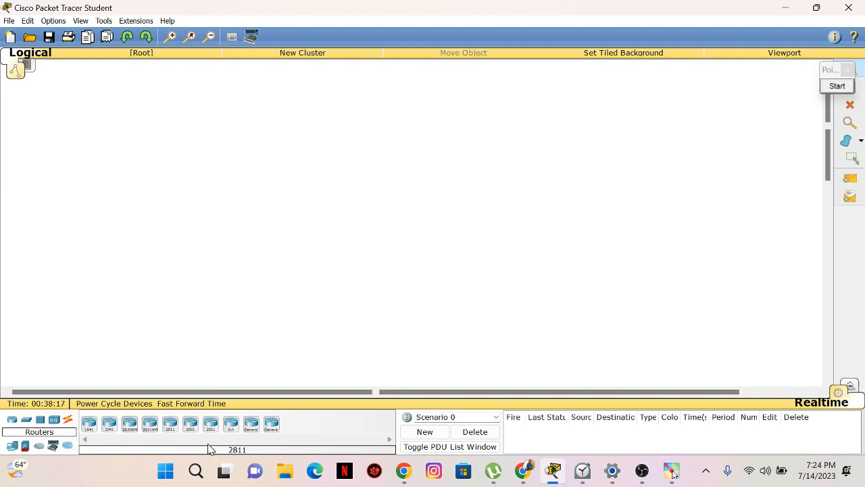
# Place a 2911 router on the logical workspace and position it in the upper-left area of the canvas.
pyautogui.click(211, 426)
pyautogui.click(212, 426)
pyautogui.click(210, 424)
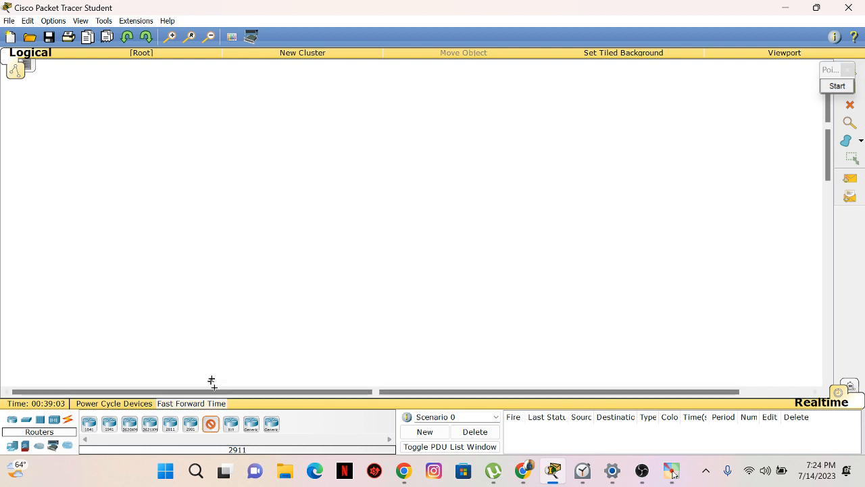
pyautogui.click(210, 179)
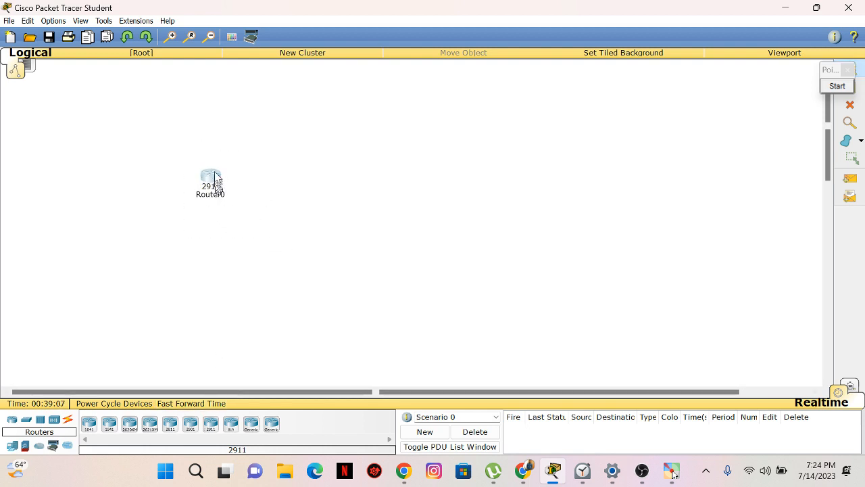
pyautogui.moveTo(215, 175); pyautogui.dragTo(221, 142)
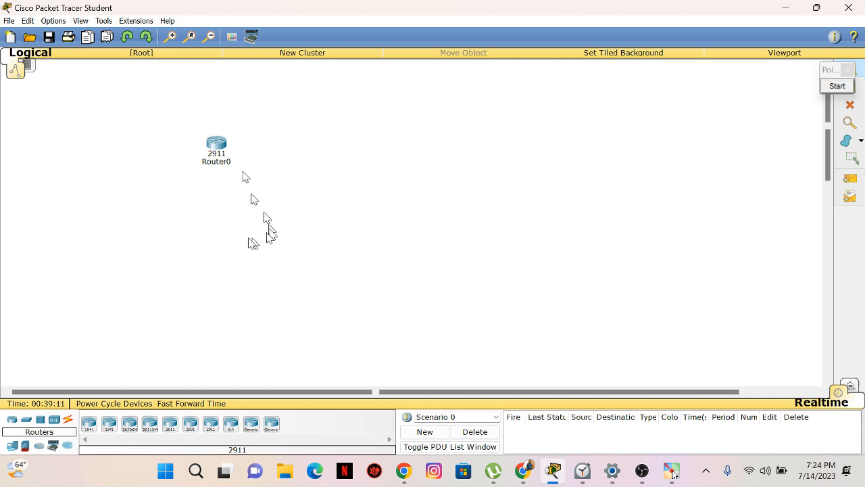
pyautogui.moveTo(185, 125); pyautogui.dragTo(260, 196)
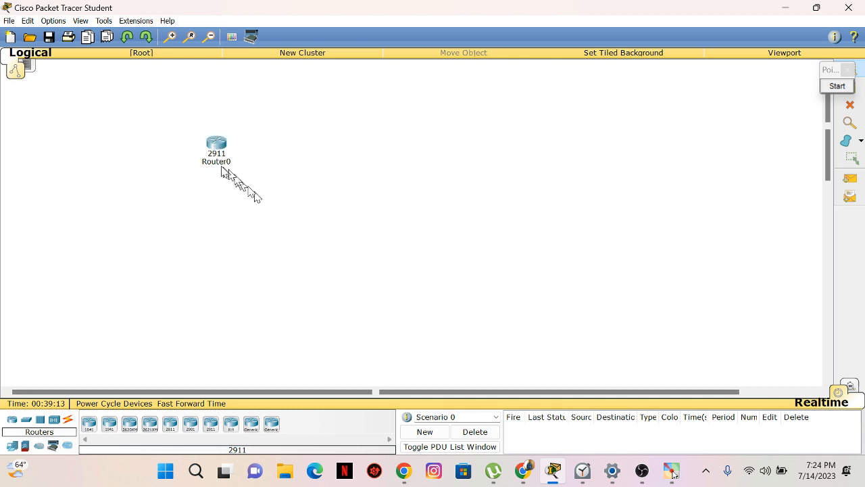
pyautogui.click(165, 40)
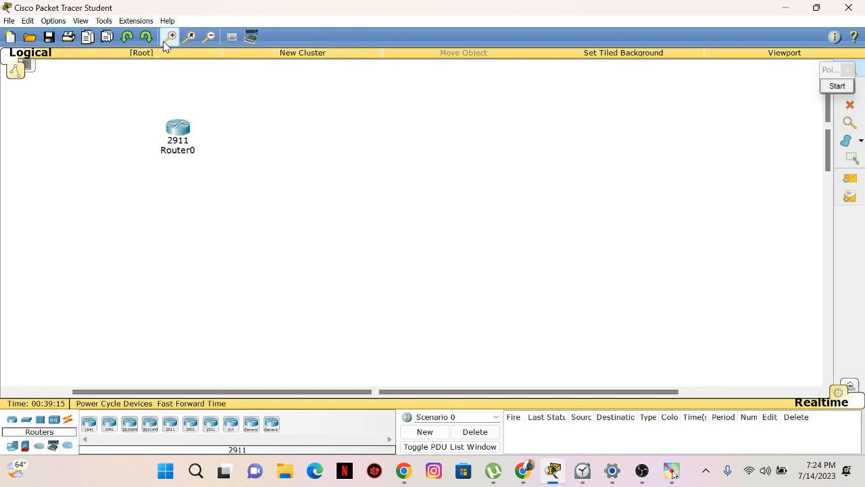
pyautogui.moveTo(182, 139); pyautogui.dragTo(223, 127)
pyautogui.click(170, 37)
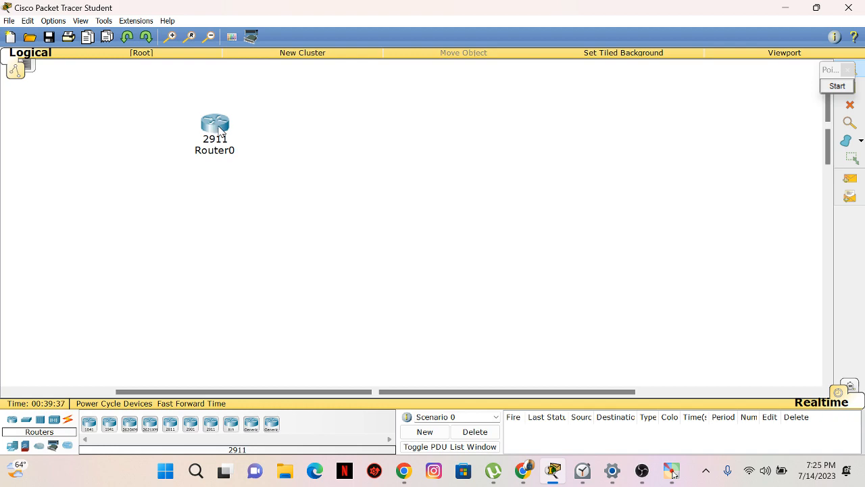
# Open Router0's physical view in a maximized, enlarged display and install an HWIC-2T module in the rightmost expansion slot.
pyautogui.click(219, 130)
pyautogui.moveTo(433, 135); pyautogui.dragTo(424, 62)
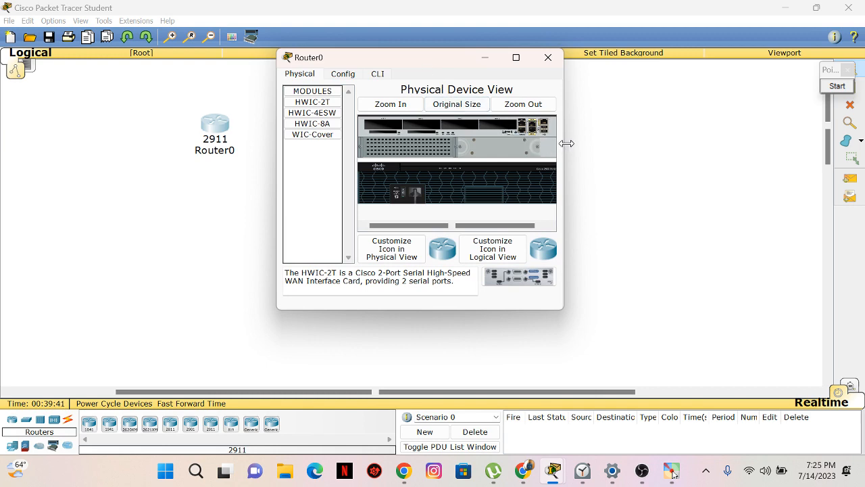
pyautogui.moveTo(566, 143); pyautogui.dragTo(682, 135)
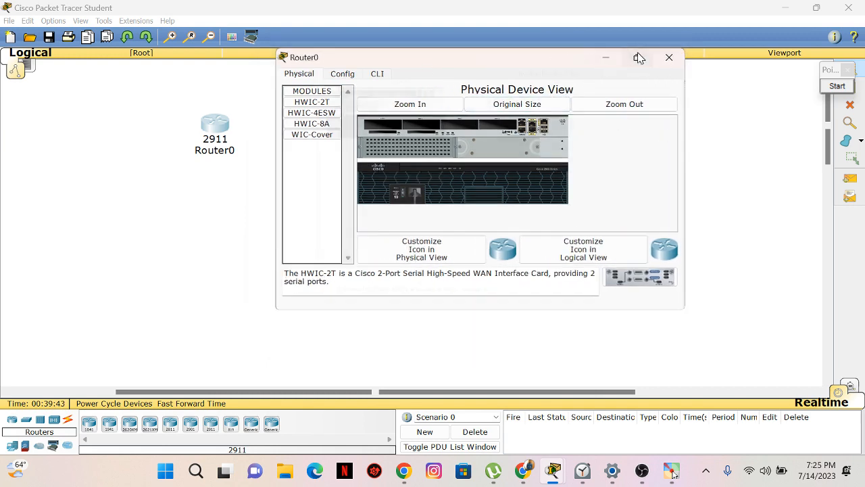
pyautogui.click(638, 57)
pyautogui.click(129, 56)
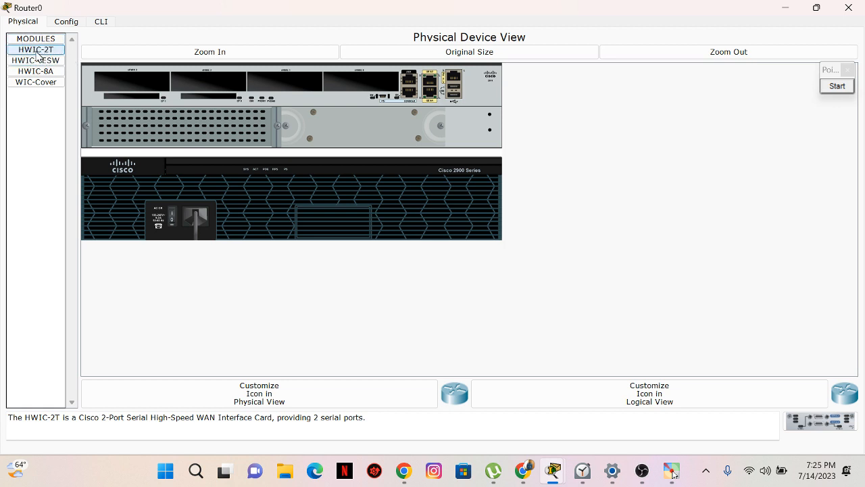
pyautogui.moveTo(38, 56); pyautogui.dragTo(358, 84)
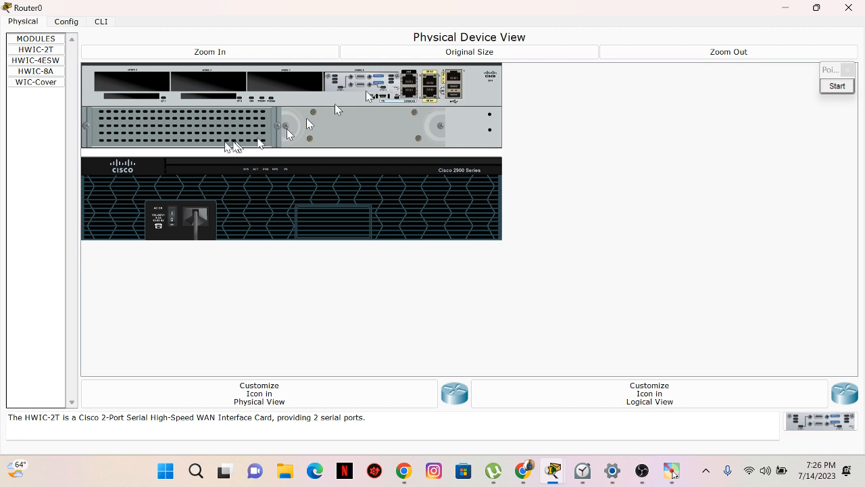
# Fit WIC-Cover plates into Router0's three empty expansion slots and close the router's window.
pyautogui.click(54, 85)
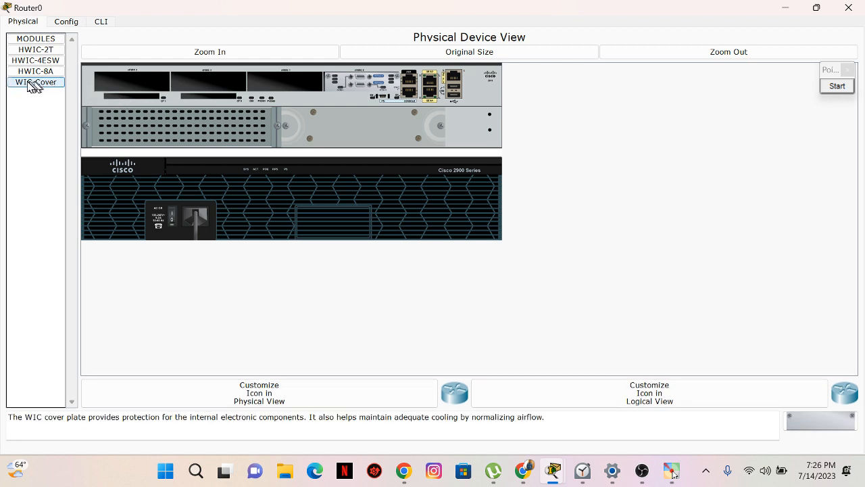
pyautogui.moveTo(42, 90); pyautogui.dragTo(291, 85)
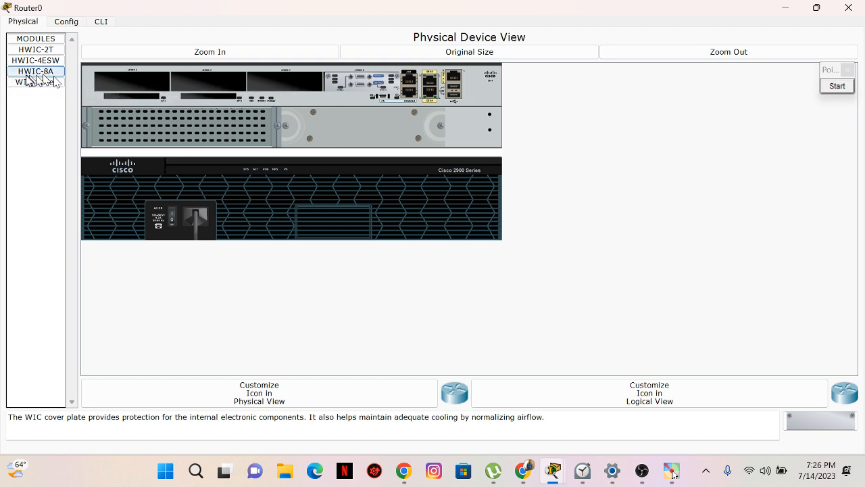
pyautogui.moveTo(42, 84); pyautogui.dragTo(288, 81)
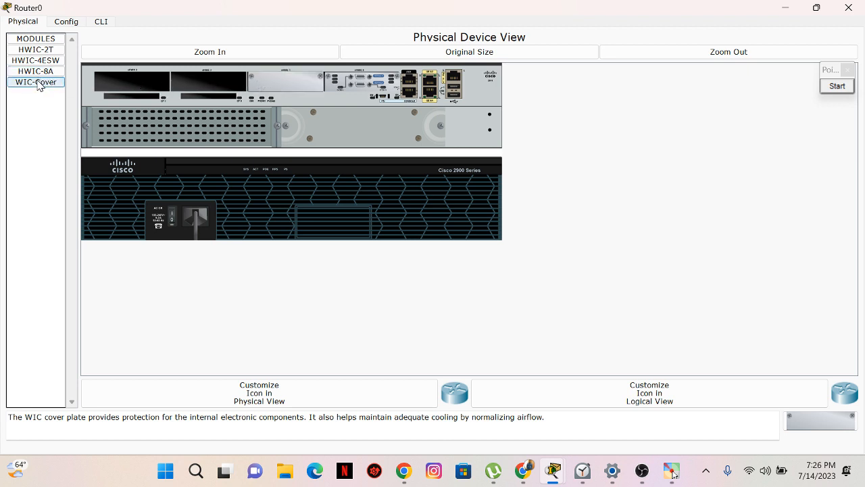
pyautogui.moveTo(42, 82); pyautogui.dragTo(209, 81)
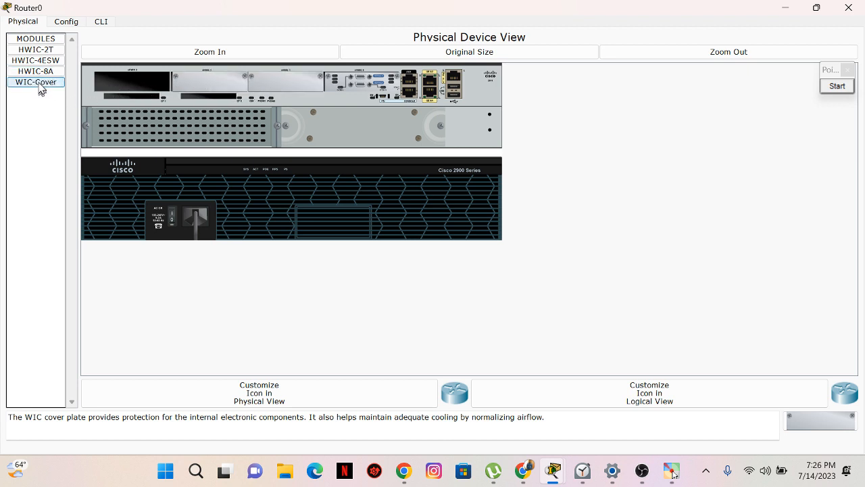
pyautogui.moveTo(40, 82); pyautogui.dragTo(134, 83)
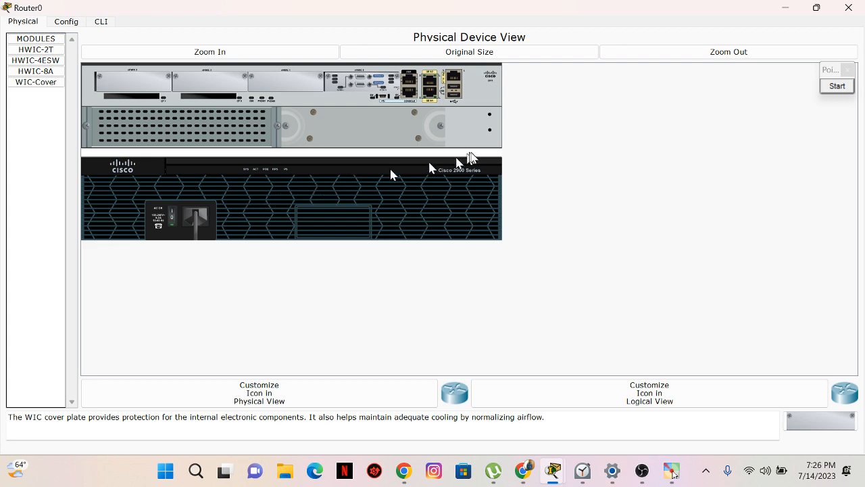
pyautogui.moveTo(489, 6); pyautogui.dragTo(425, 89)
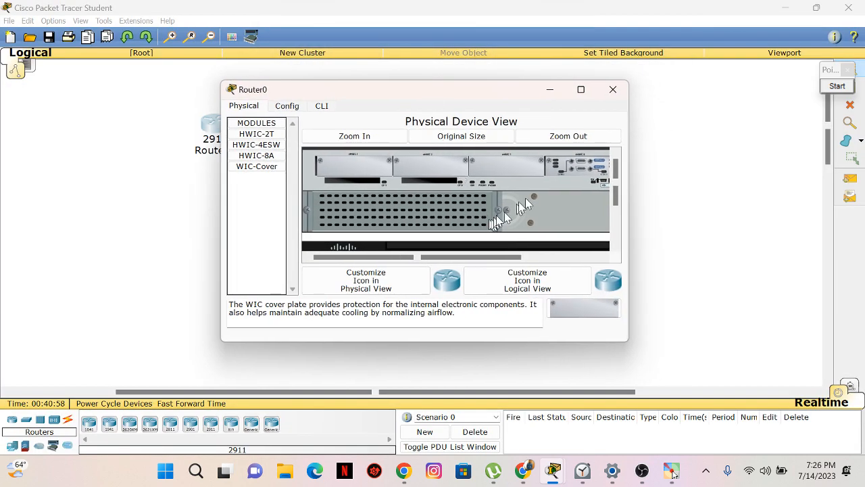
pyautogui.click(612, 89)
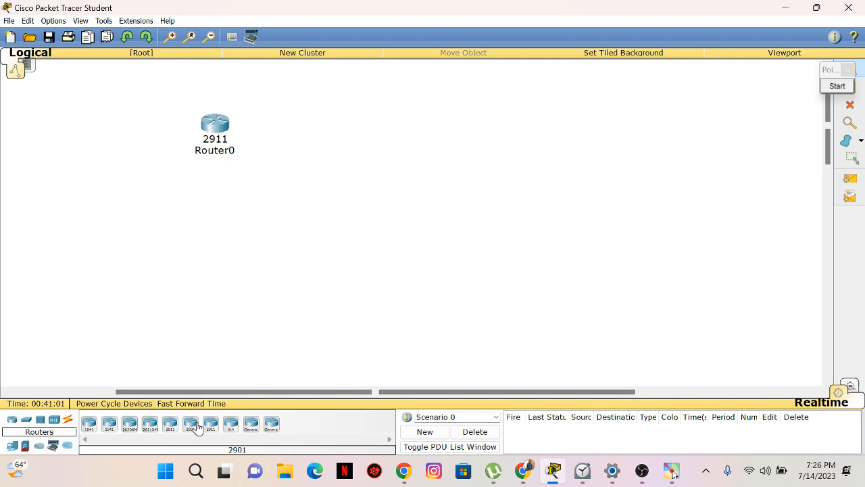
# Place a second 2911 router on the workspace, level with Router0 and to its right.
pyautogui.moveTo(210, 423); pyautogui.dragTo(460, 131)
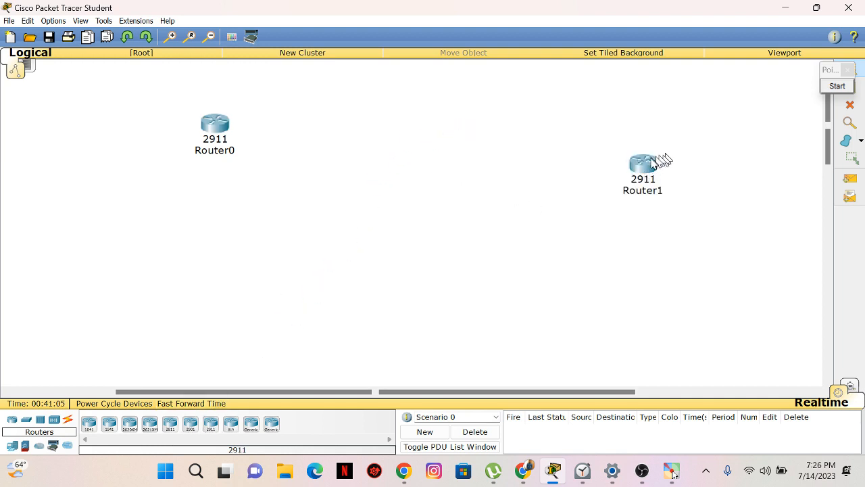
pyautogui.moveTo(645, 163); pyautogui.dragTo(473, 121)
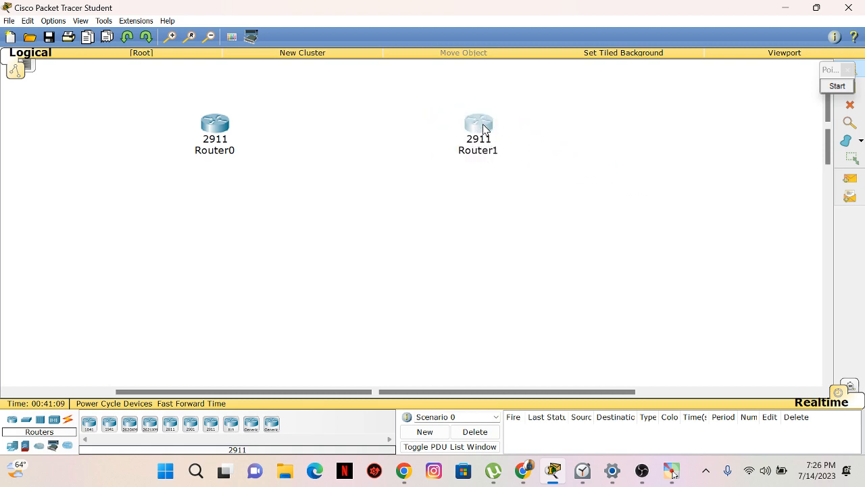
# Open Router1's physical view in a maximized, enlarged display and install an HWIC-2T module in the rightmost expansion slot.
pyautogui.click(483, 128)
pyautogui.moveTo(481, 133); pyautogui.dragTo(405, 98)
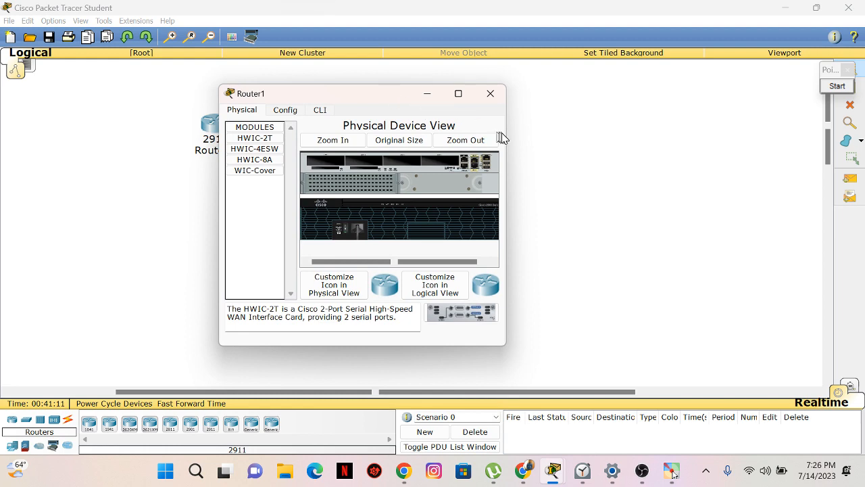
pyautogui.click(459, 93)
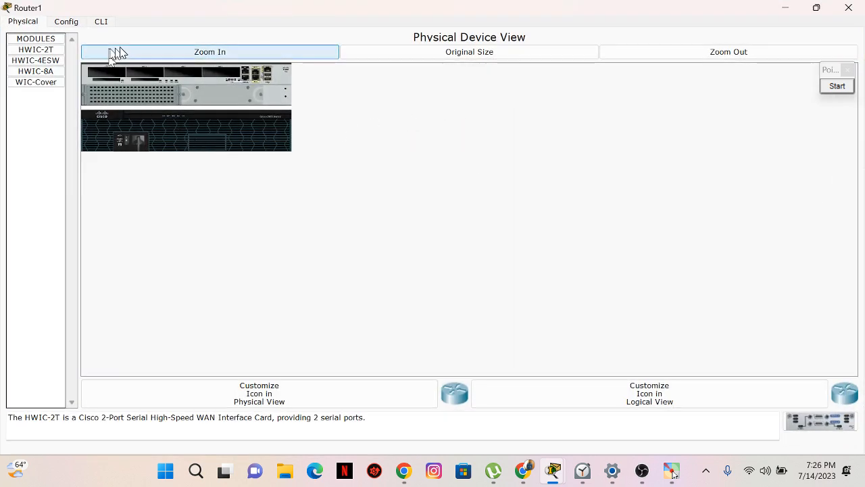
pyautogui.click(116, 54)
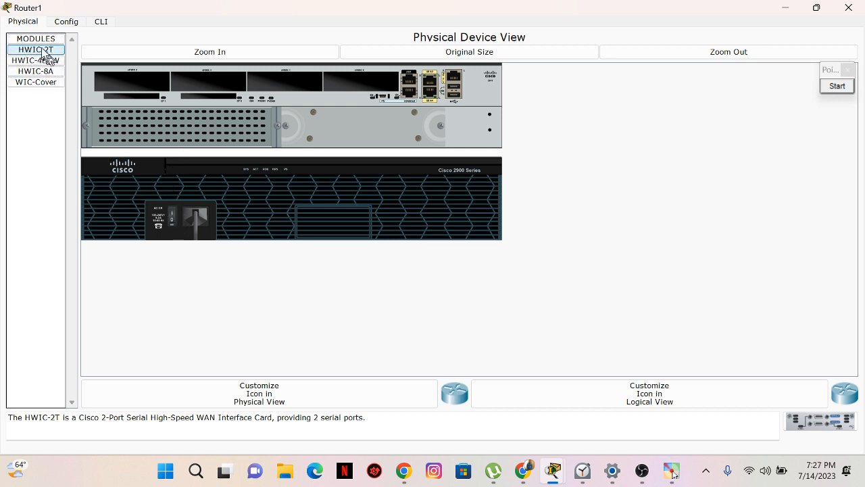
pyautogui.moveTo(40, 53); pyautogui.dragTo(360, 86)
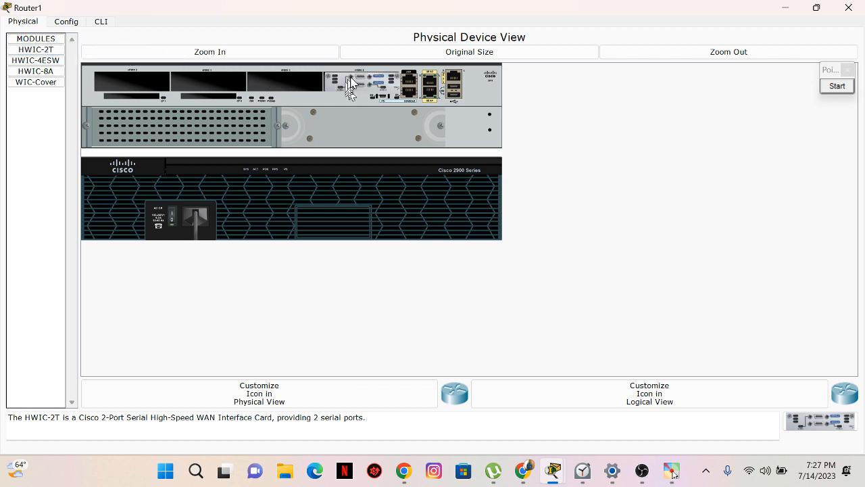
# Cover Router1's three remaining empty slots with WIC-Cover plates and close its window.
pyautogui.moveTo(35, 82); pyautogui.dragTo(297, 87)
pyautogui.moveTo(35, 81); pyautogui.dragTo(209, 87)
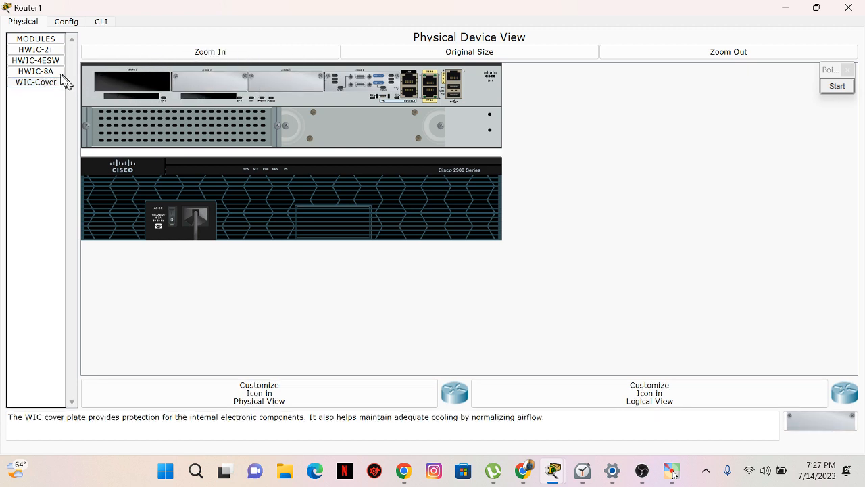
pyautogui.moveTo(59, 82); pyautogui.dragTo(134, 84)
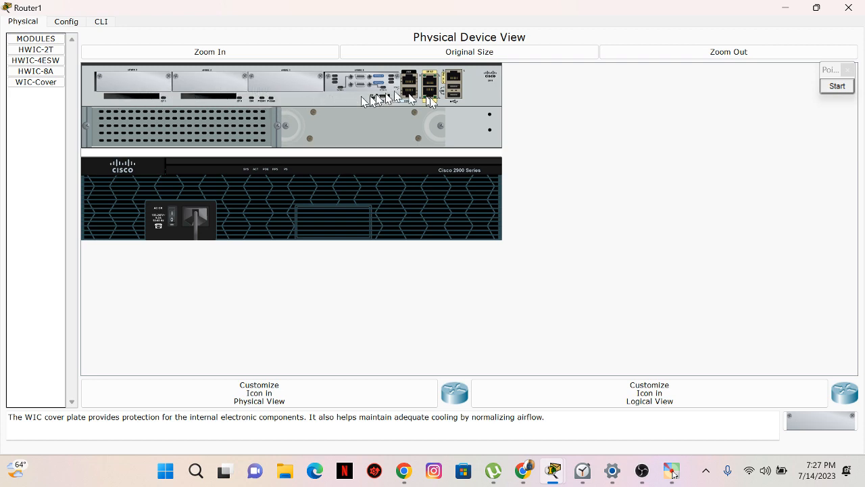
pyautogui.moveTo(719, 9); pyautogui.dragTo(481, 71)
pyautogui.click(601, 72)
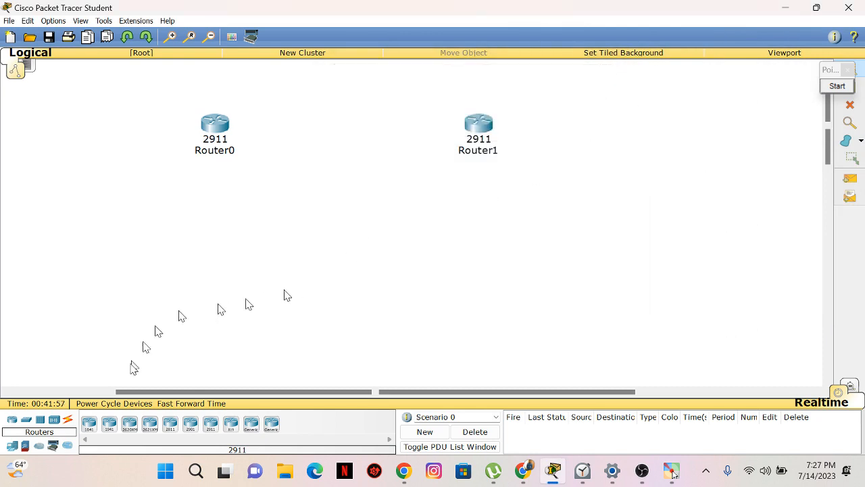
# Place two 2950-24 switches on the workspace, one below Router0 and one below Router1.
pyautogui.click(24, 423)
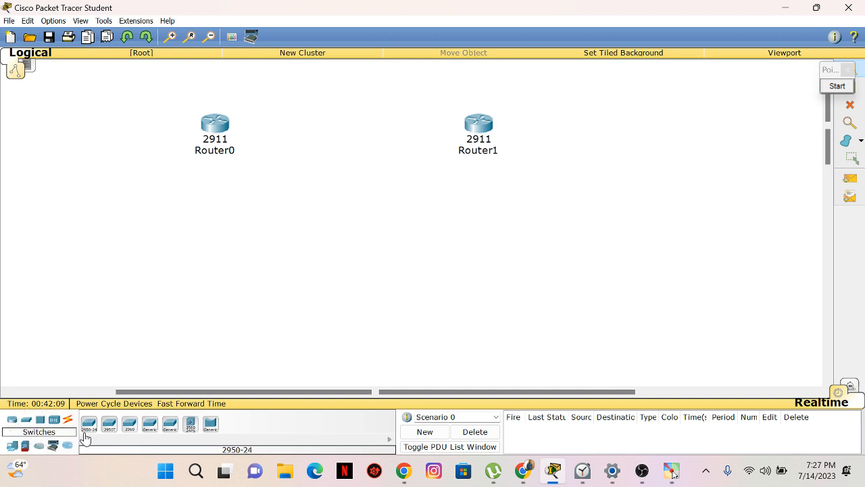
pyautogui.moveTo(92, 433); pyautogui.dragTo(213, 230)
pyautogui.moveTo(89, 424); pyautogui.dragTo(495, 220)
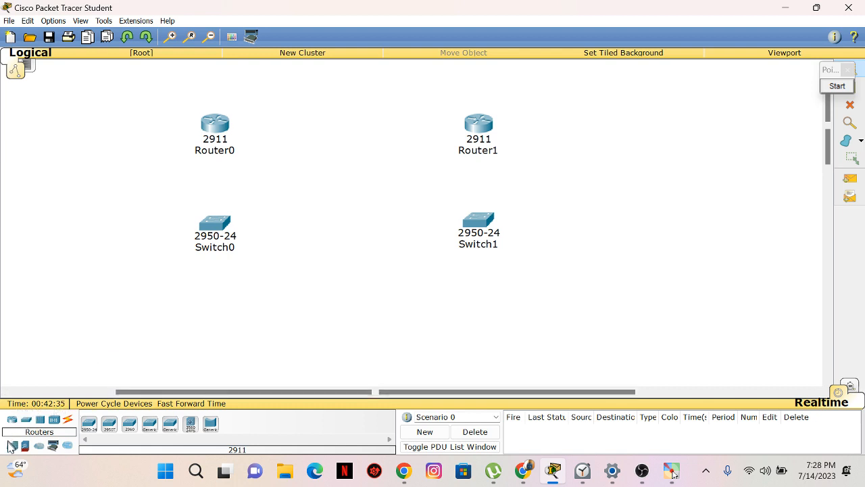
# Add four PC-PT end devices below the switches, two for each side of the network.
pyautogui.click(11, 446)
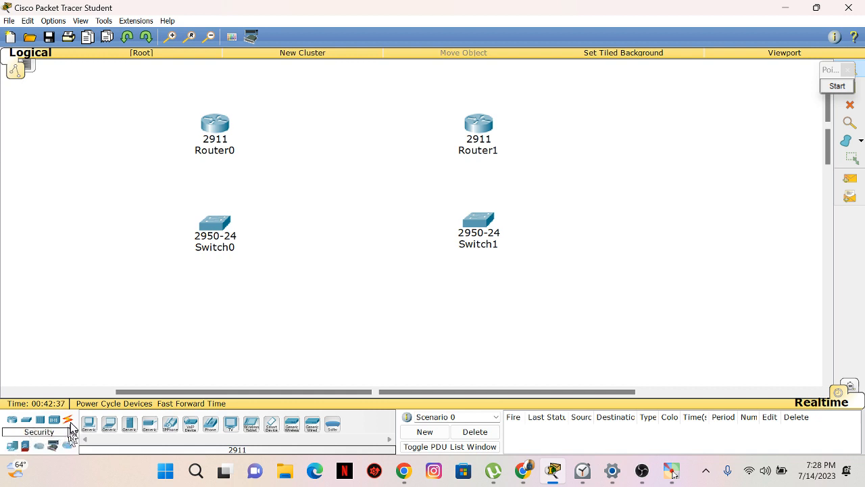
pyautogui.moveTo(89, 425); pyautogui.dragTo(170, 213)
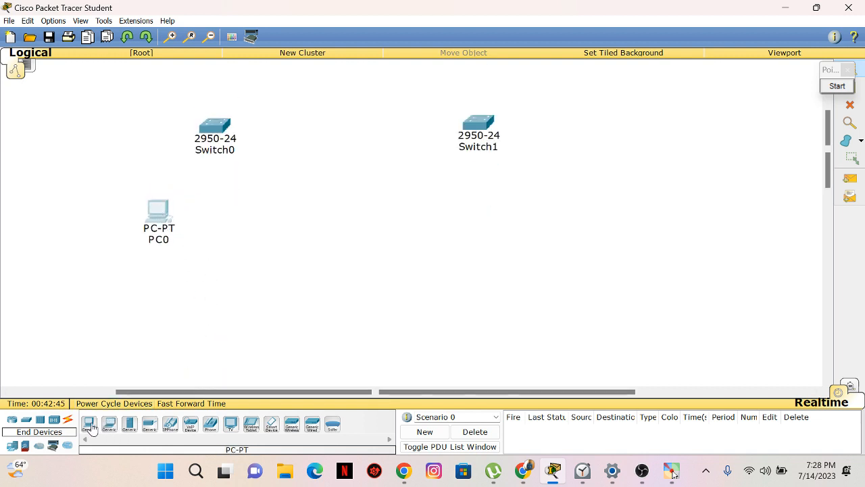
pyautogui.moveTo(88, 425); pyautogui.dragTo(216, 214)
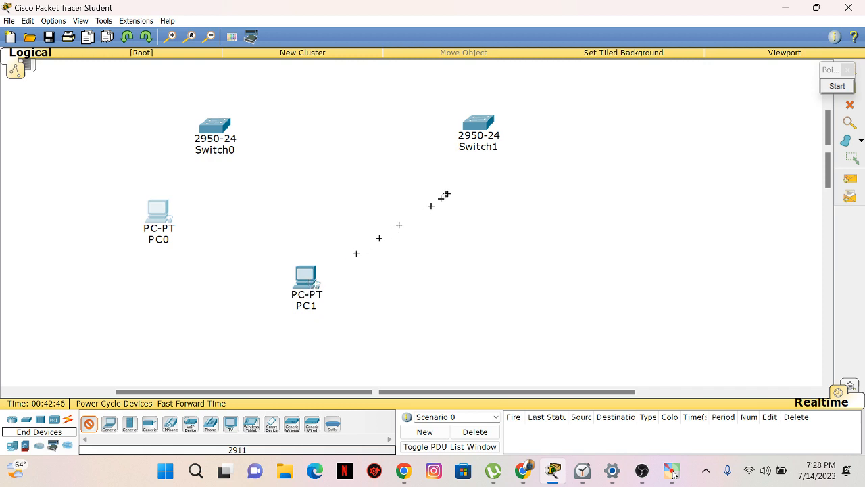
pyautogui.click(466, 204)
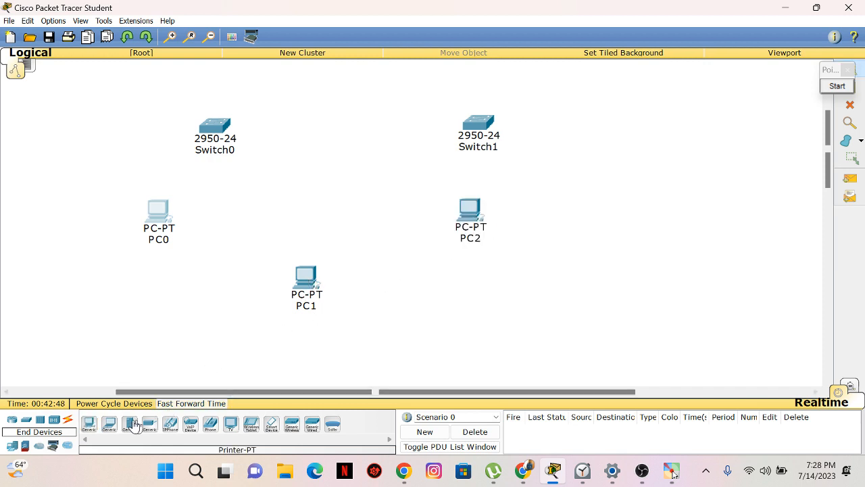
pyautogui.moveTo(91, 425); pyautogui.dragTo(559, 223)
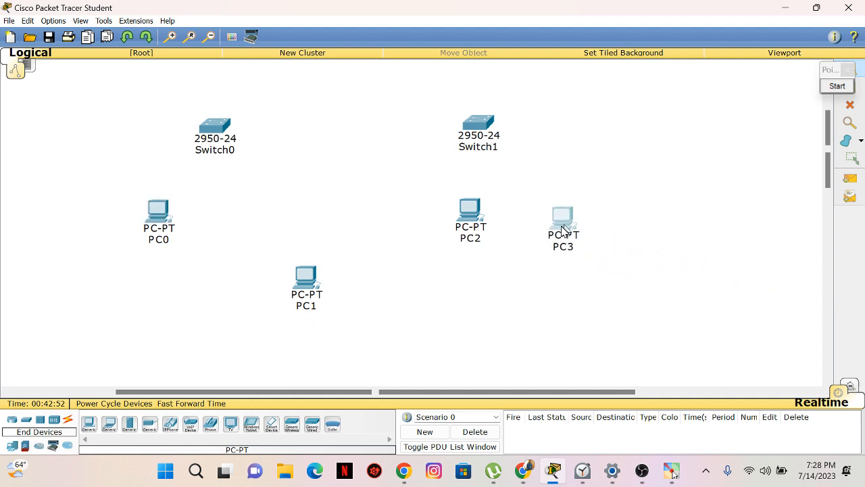
# Rearrange the PCs so PC0 and PC1 sit beneath Switch0 and PC2 and PC3 sit beneath Switch1.
pyautogui.moveTo(295, 260); pyautogui.dragTo(245, 219)
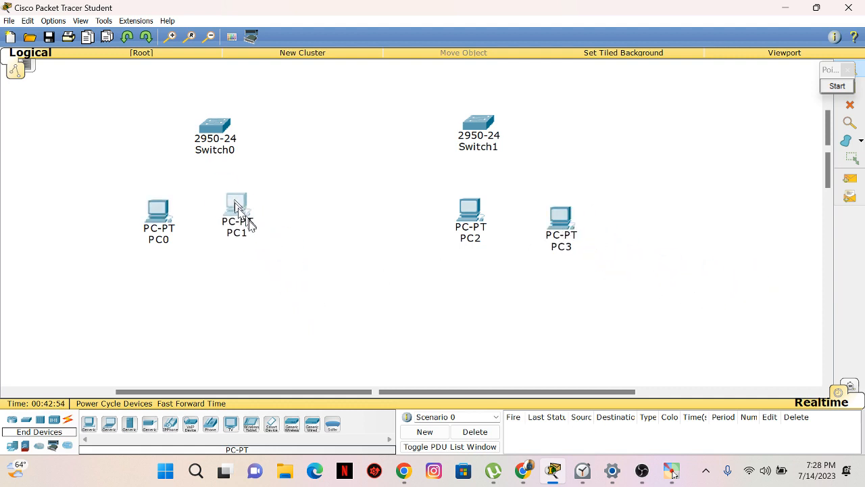
pyautogui.scroll(3, 370, 276)
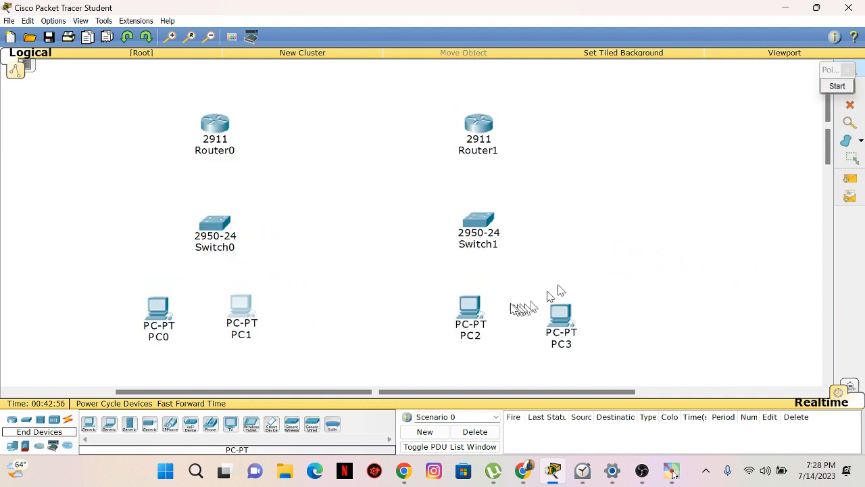
pyautogui.click(468, 308)
pyautogui.moveTo(463, 311); pyautogui.dragTo(436, 315)
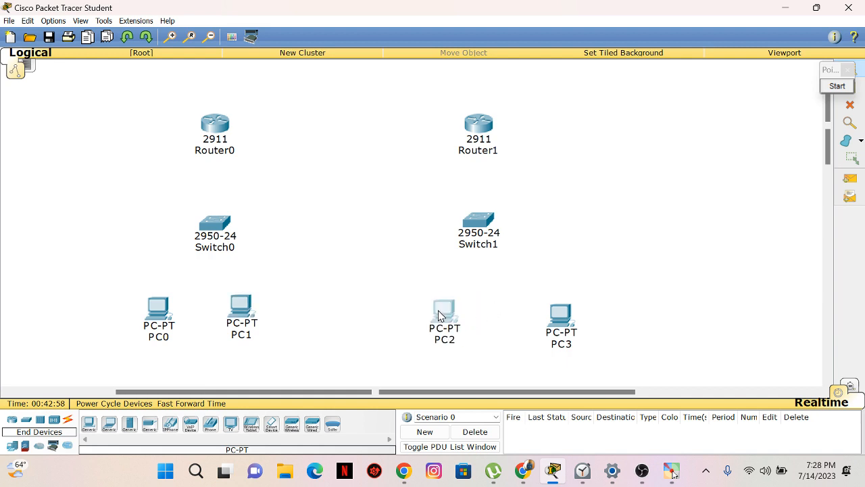
pyautogui.moveTo(558, 312); pyautogui.dragTo(529, 315)
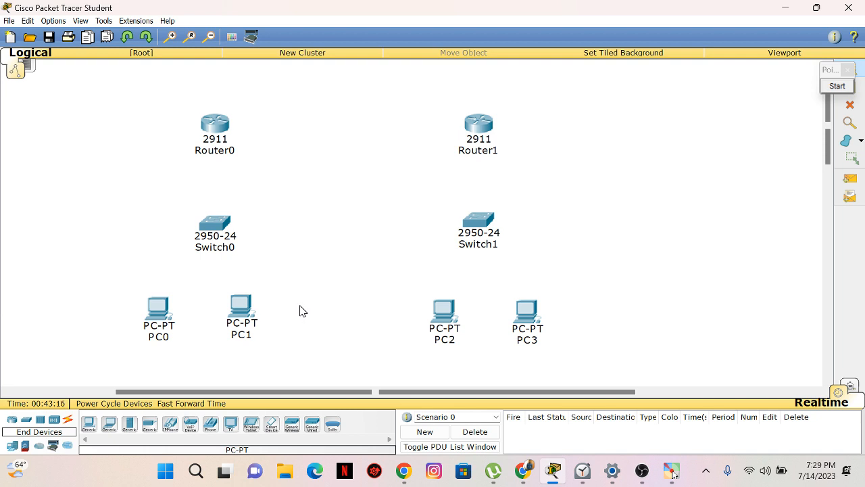
# Bring up the connection types and examine the Serial DCE and Serial DTE cable options.
pyautogui.click(67, 423)
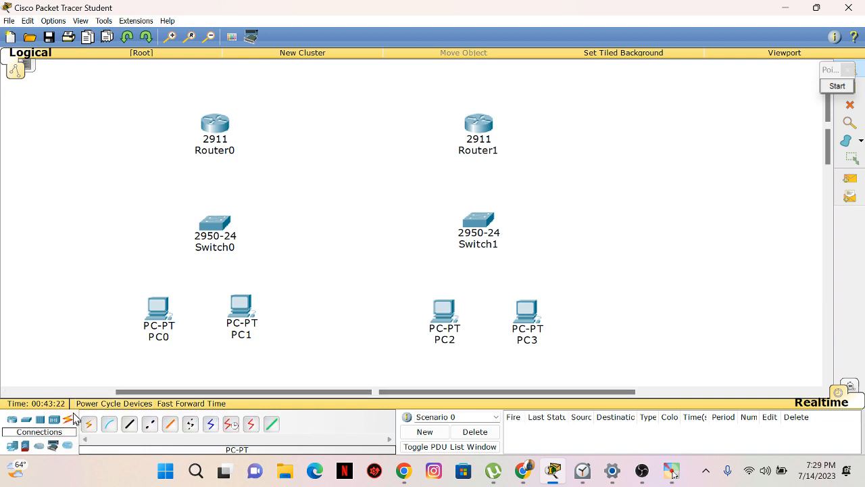
pyautogui.click(252, 426)
pyautogui.click(251, 428)
pyautogui.click(253, 429)
pyautogui.click(256, 425)
pyautogui.click(257, 427)
pyautogui.click(250, 427)
pyautogui.click(235, 431)
pyautogui.click(233, 429)
pyautogui.click(245, 429)
pyautogui.click(232, 427)
pyautogui.click(231, 427)
pyautogui.moveTo(299, 392); pyautogui.dragTo(290, 392)
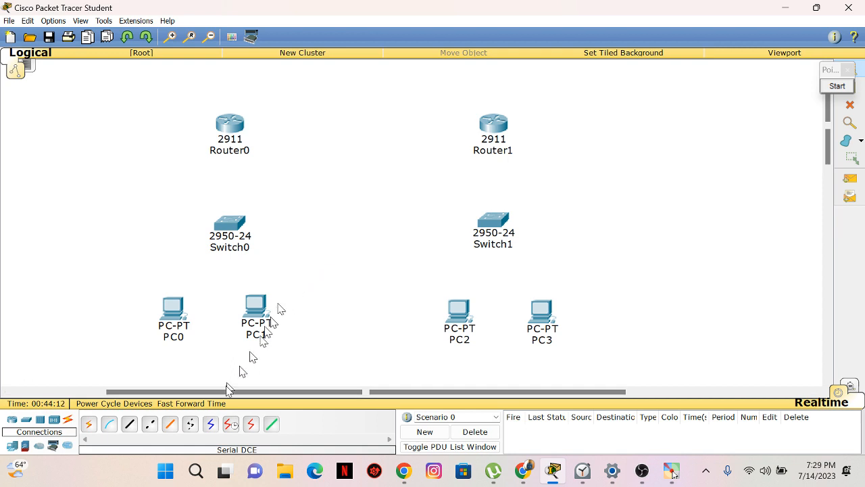
# Connect Router0's Serial0/0/0 to Router1's Serial0/0/0 with a Serial DTE cable and shift Router1 slightly upward.
pyautogui.click(250, 424)
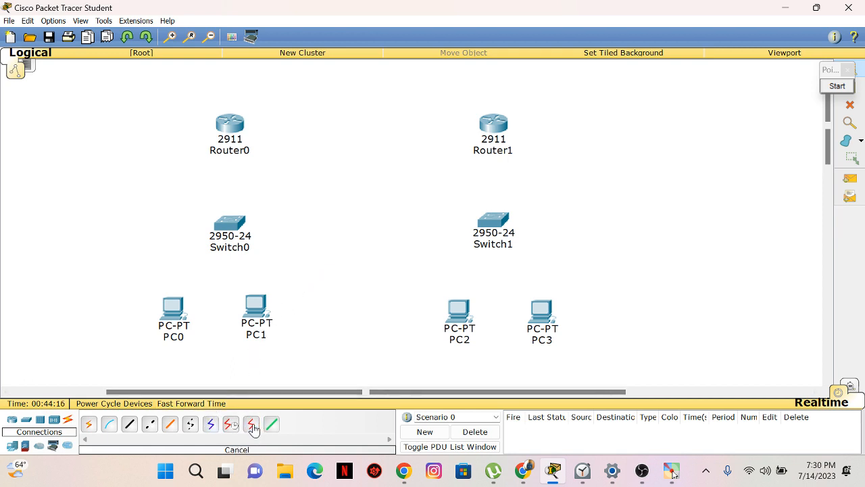
pyautogui.click(252, 427)
pyautogui.click(252, 427)
pyautogui.click(232, 127)
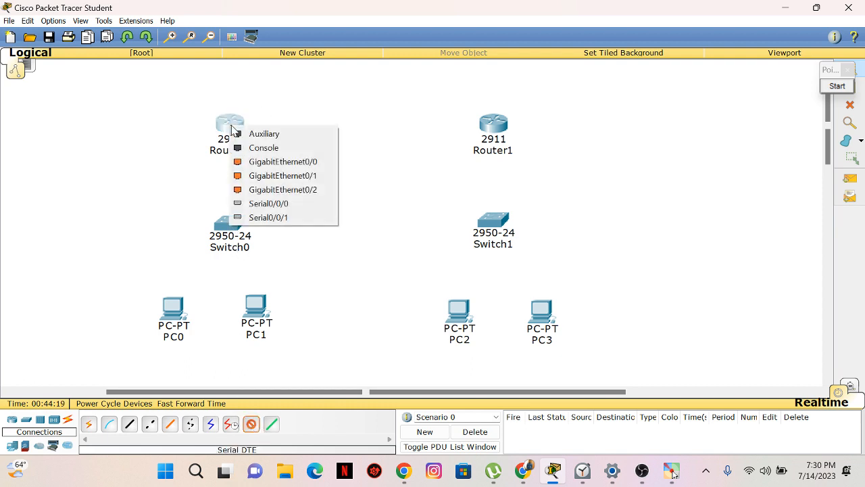
pyautogui.click(288, 203)
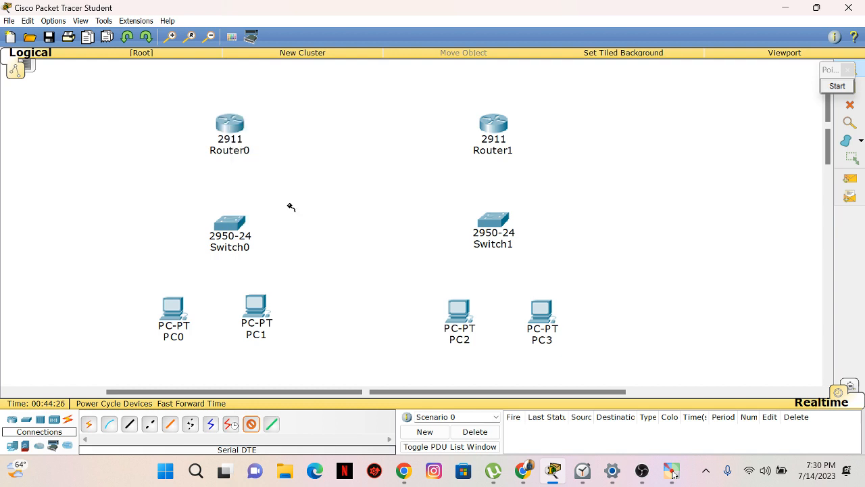
pyautogui.click(494, 127)
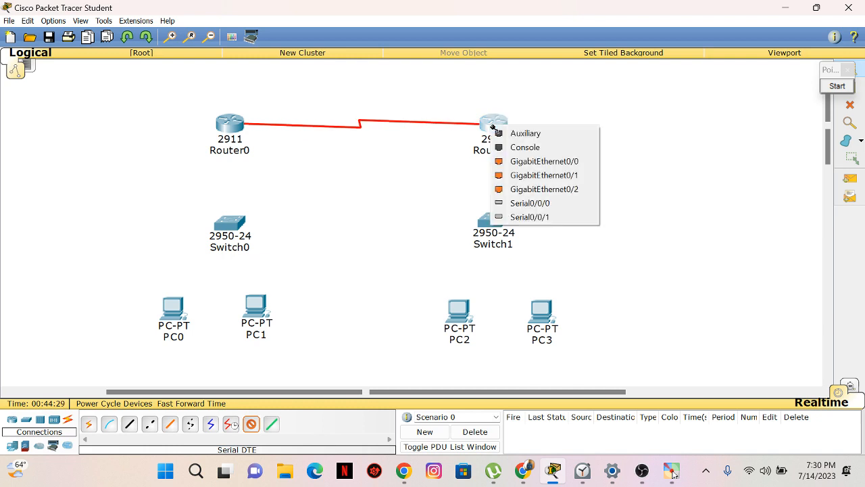
pyautogui.click(541, 204)
pyautogui.moveTo(506, 132); pyautogui.dragTo(502, 125)
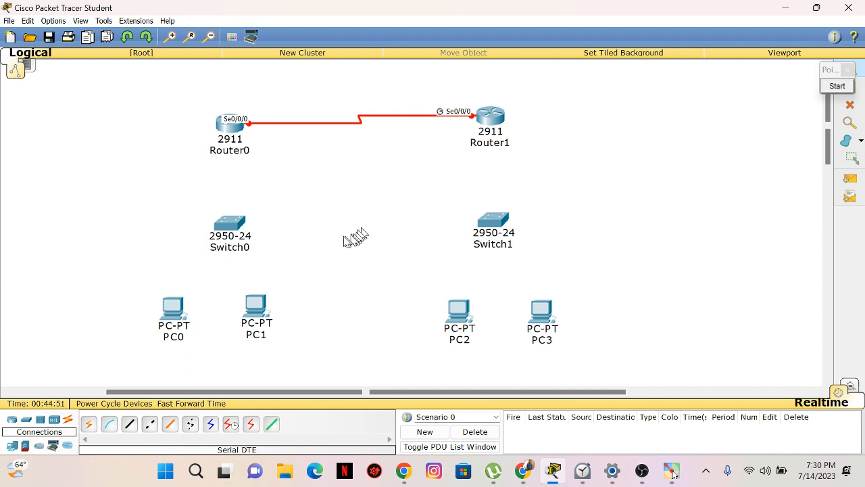
pyautogui.moveTo(339, 244)
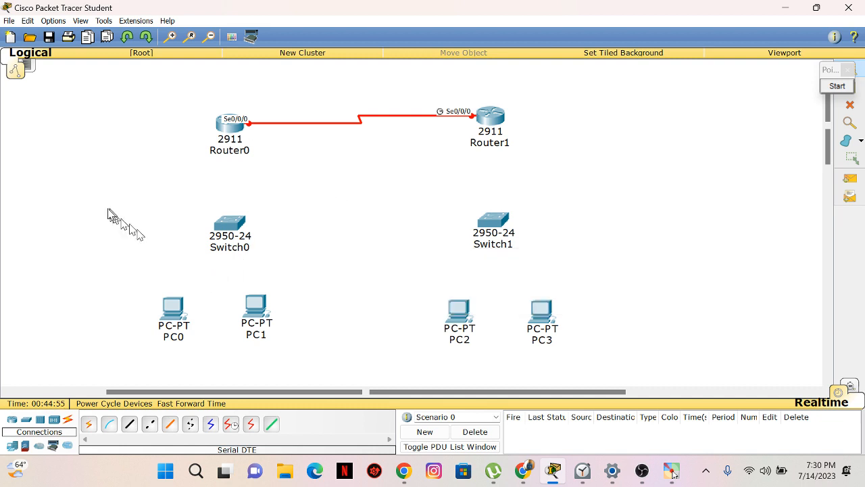
# Shift Switch0 with PC0 and PC1 slightly down, and Switch1 with PC2 and PC3 slightly up.
pyautogui.moveTo(108, 208); pyautogui.dragTo(320, 361)
pyautogui.moveTo(257, 314)
pyautogui.mouseDown()
pyautogui.moveTo(233, 302)
pyautogui.moveTo(254, 314)
pyautogui.mouseUp()
pyautogui.click(325, 261)
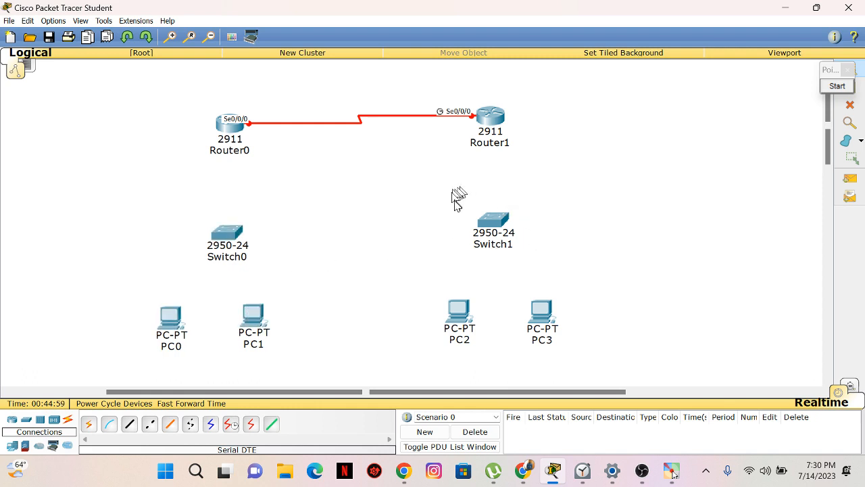
pyautogui.moveTo(455, 195); pyautogui.dragTo(575, 349)
pyautogui.moveTo(534, 318); pyautogui.dragTo(533, 310)
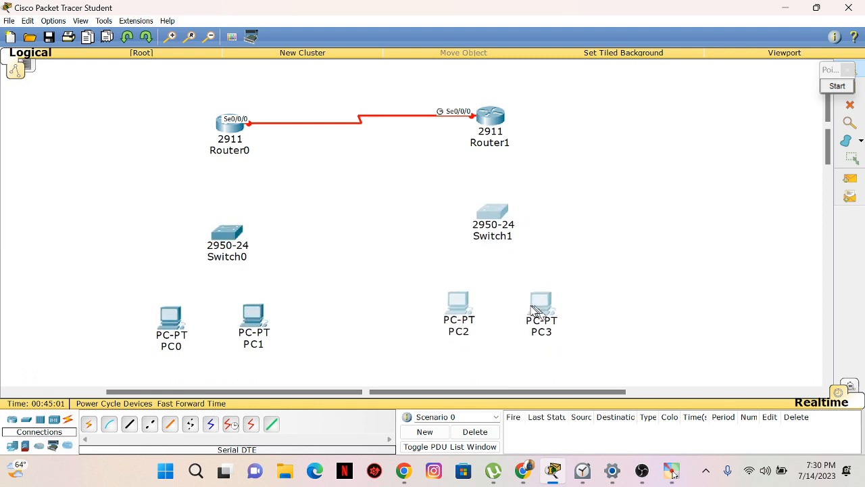
pyautogui.click(623, 271)
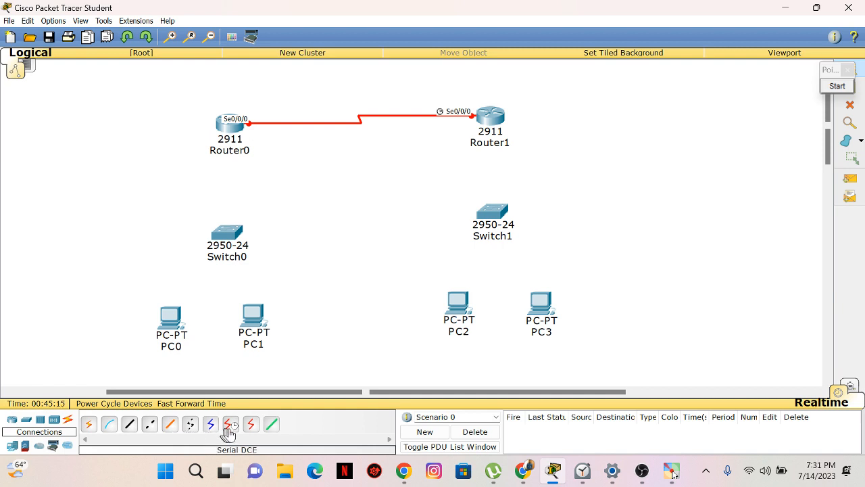
pyautogui.click(129, 423)
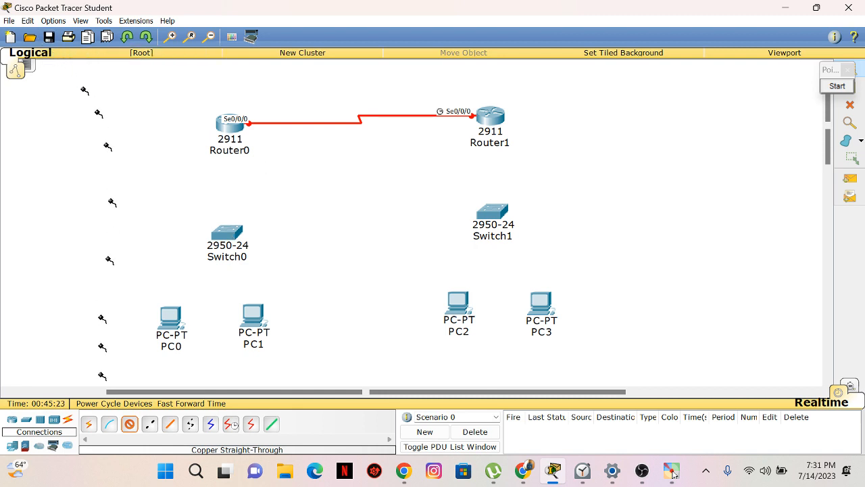
pyautogui.click(129, 424)
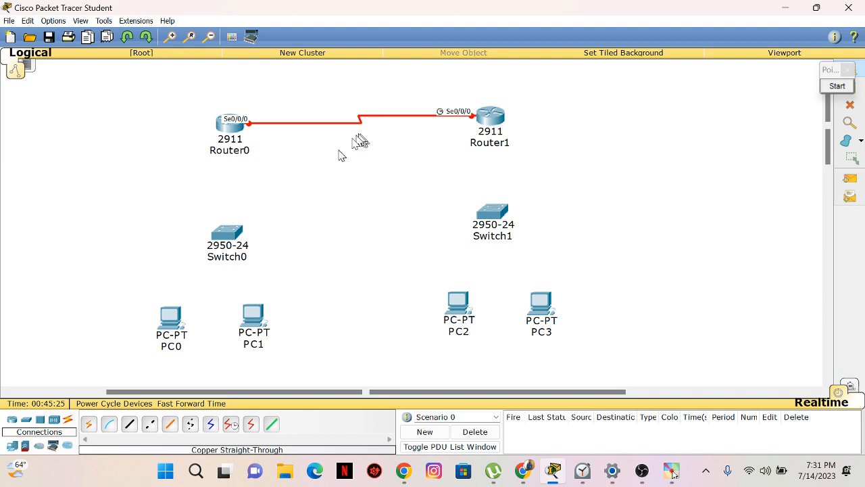
pyautogui.moveTo(206, 93); pyautogui.dragTo(263, 169)
pyautogui.moveTo(187, 93); pyautogui.dragTo(284, 171)
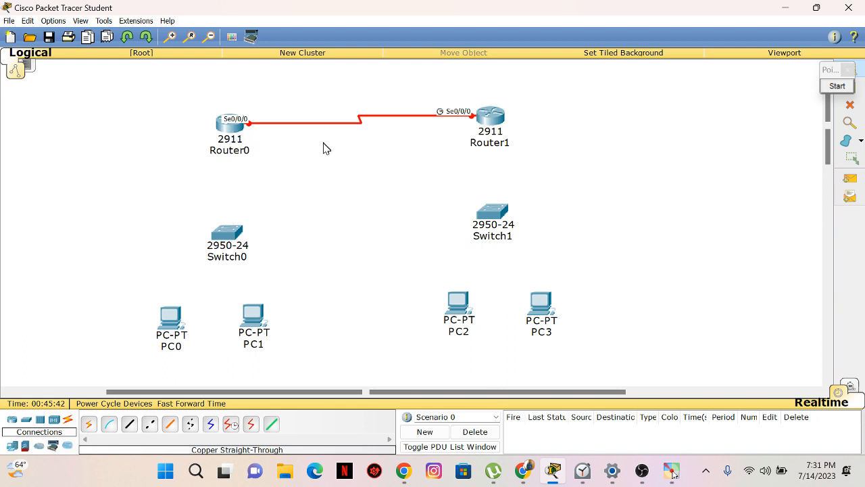
pyautogui.click(245, 427)
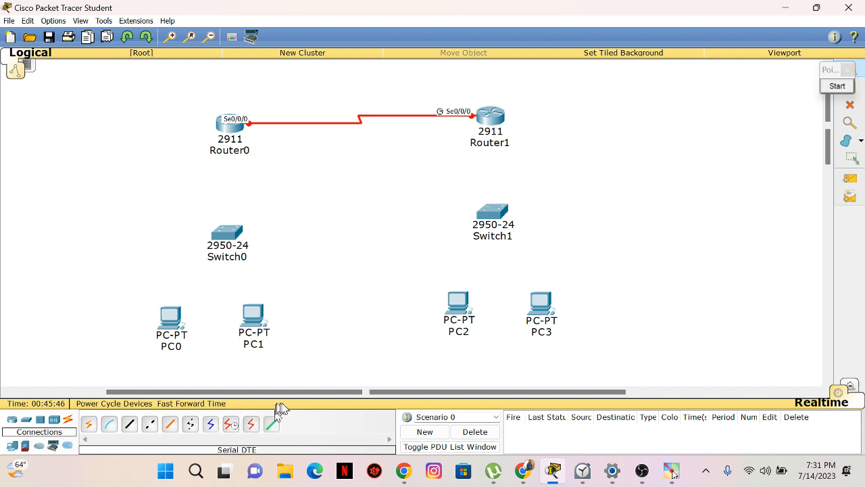
pyautogui.click(251, 424)
pyautogui.click(252, 424)
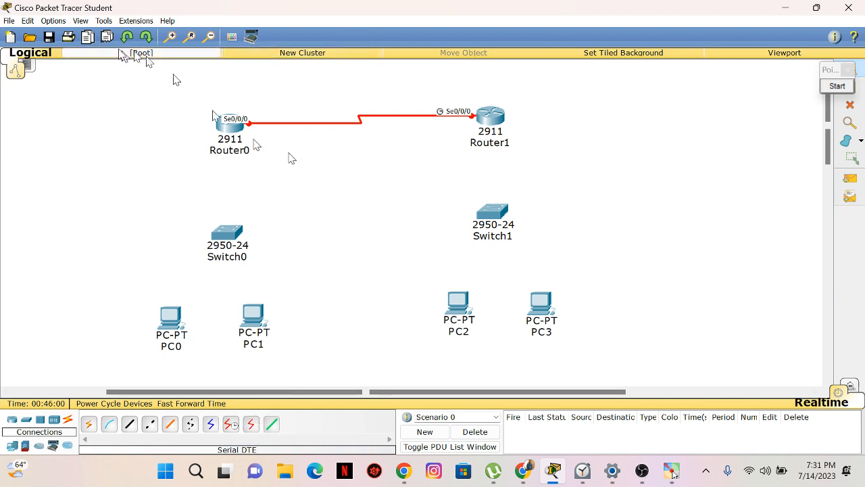
# Delete the serial link between Router0 and Router1.
pyautogui.click(850, 105)
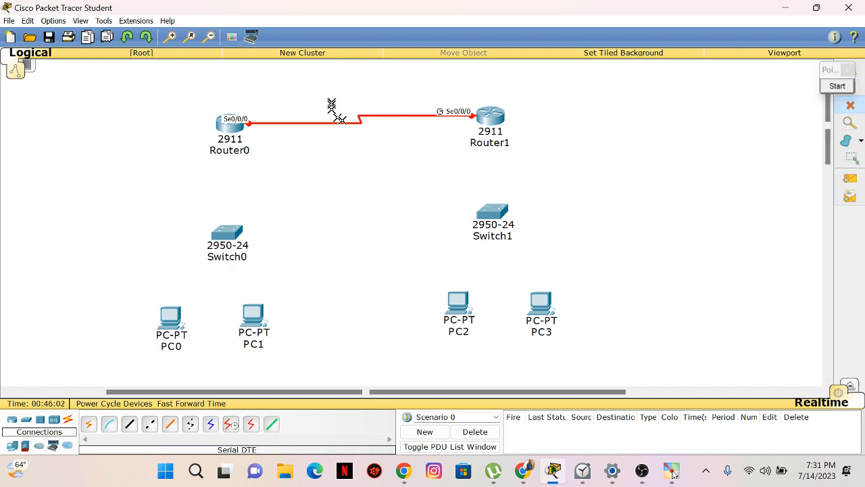
pyautogui.click(342, 121)
pyautogui.press('Escape')
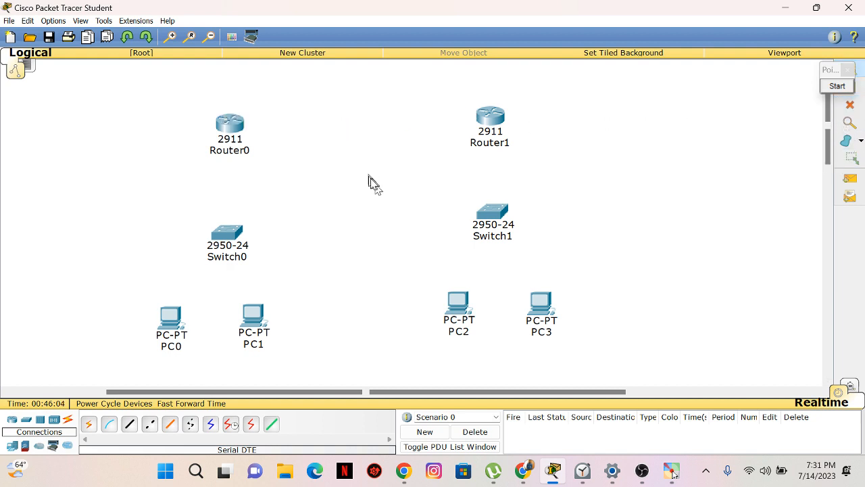
# Connect Router0's Serial0/0/0 to Router1's Serial0/0/0 with a new Serial DTE cable.
pyautogui.click(250, 431)
pyautogui.click(252, 424)
pyautogui.click(253, 425)
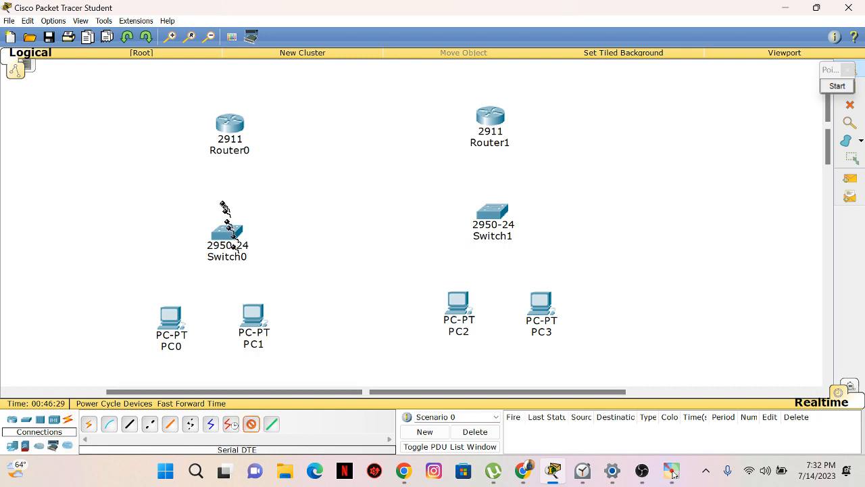
pyautogui.click(229, 128)
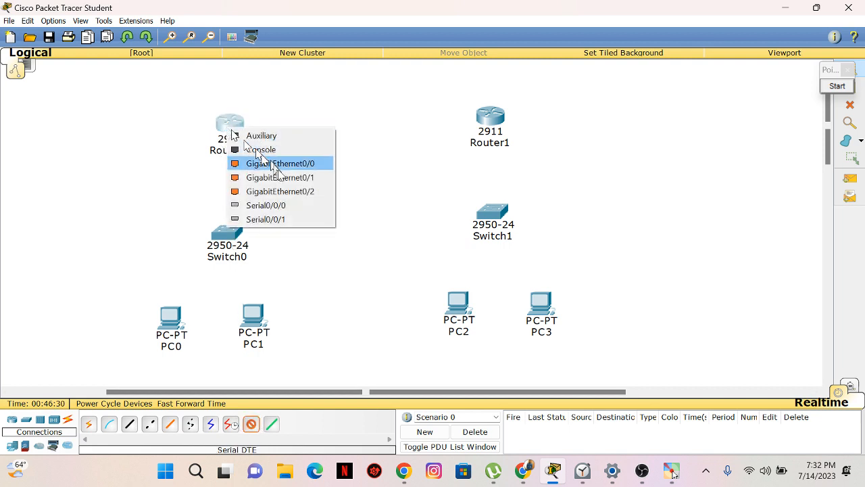
pyautogui.click(290, 204)
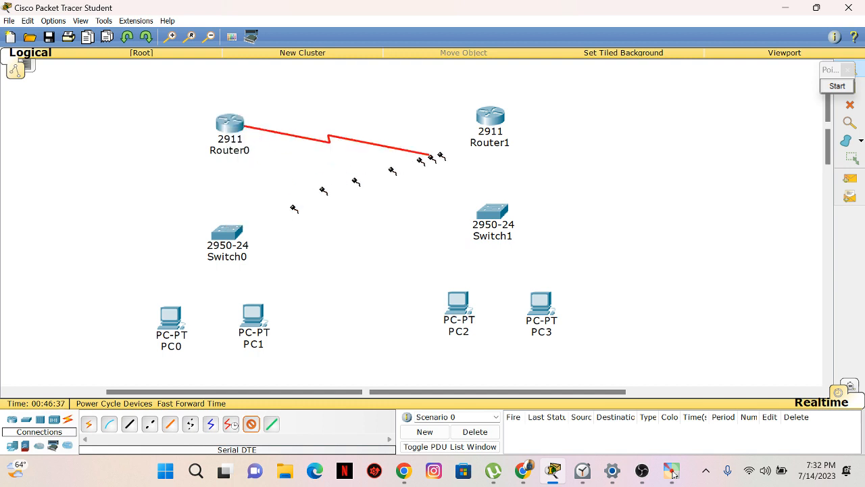
pyautogui.click(487, 119)
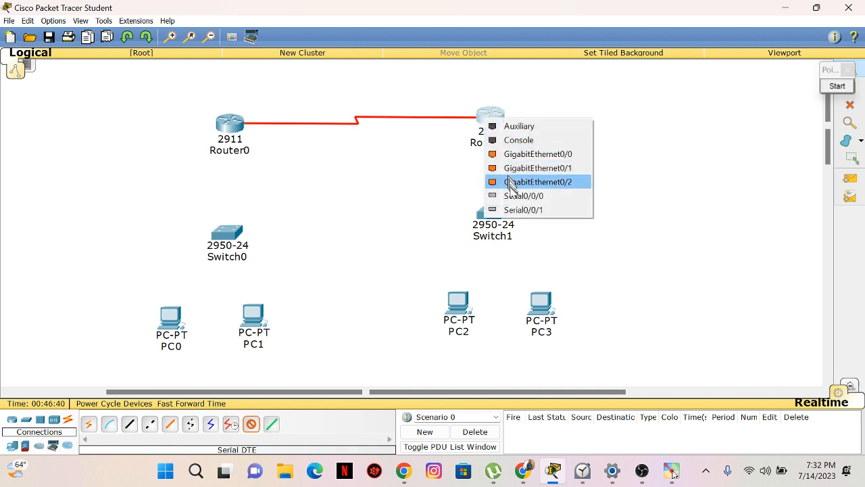
pyautogui.click(546, 196)
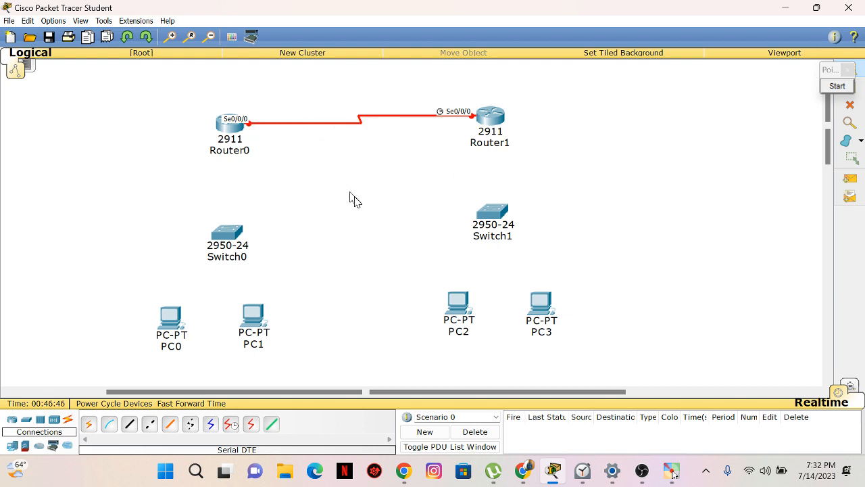
# Connect Router0's GigabitEthernet0/0 to Switch0's FastEthernet0/24 with a Copper Straight-Through cable.
pyautogui.click(130, 426)
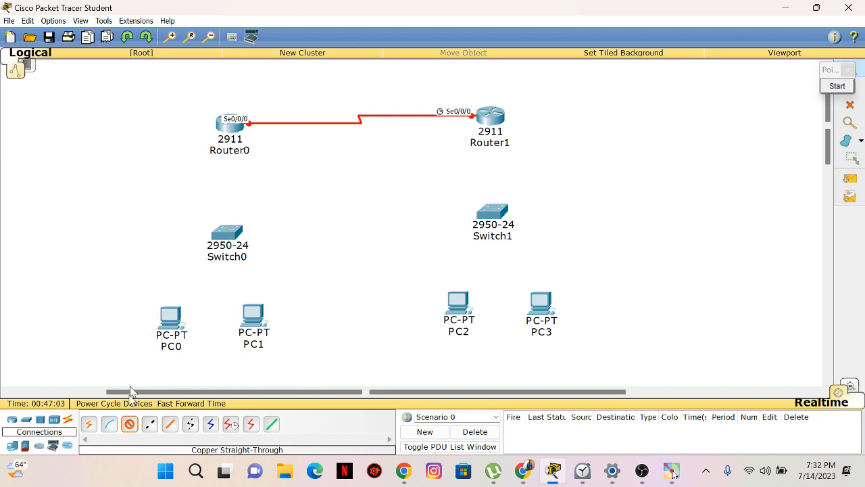
pyautogui.click(129, 424)
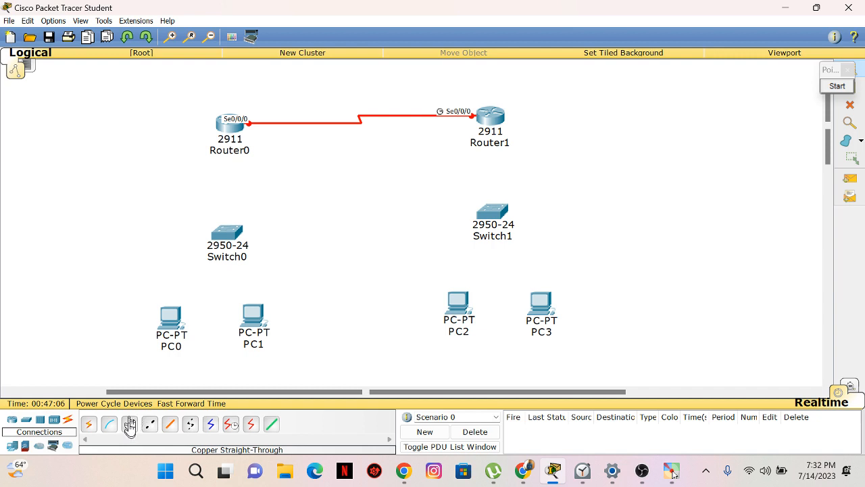
pyautogui.click(129, 424)
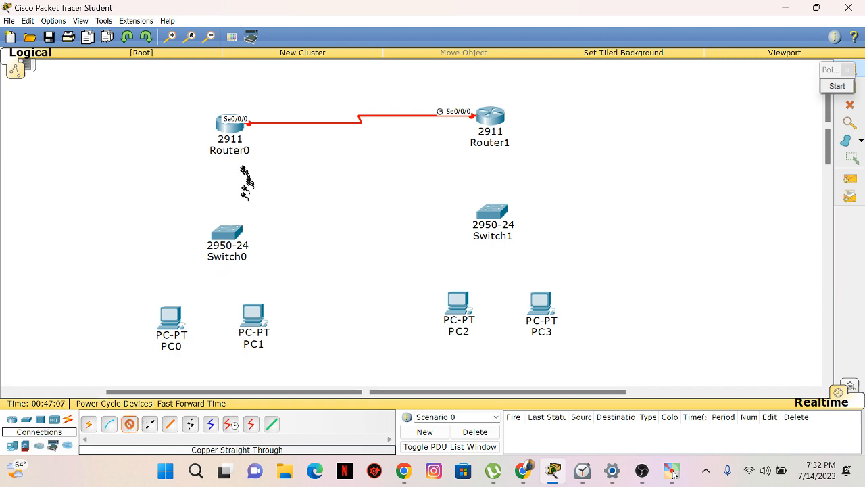
pyautogui.click(226, 134)
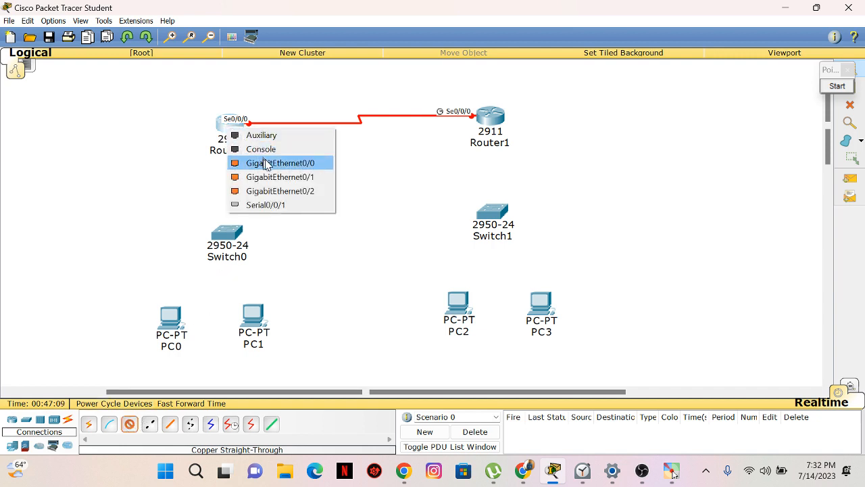
pyautogui.click(309, 164)
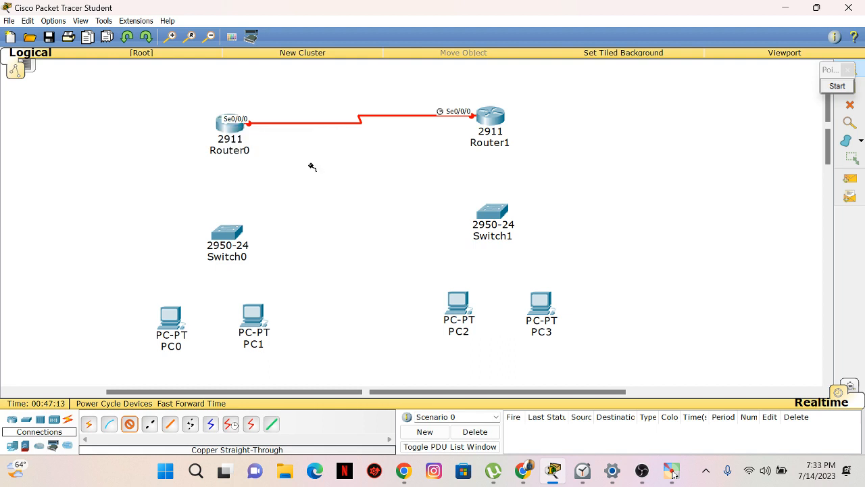
pyautogui.click(231, 231)
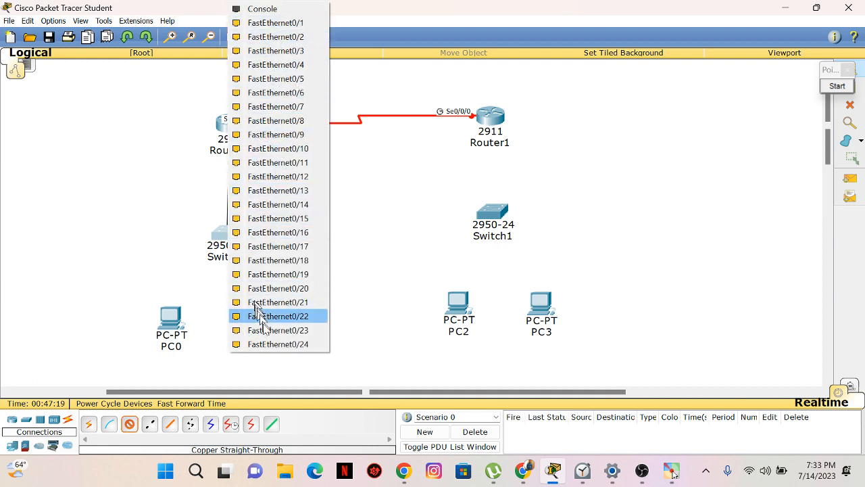
pyautogui.click(274, 345)
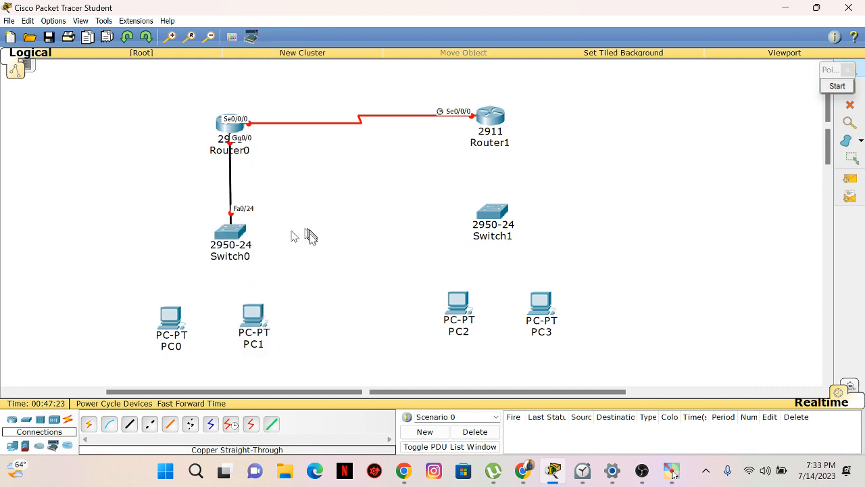
# Reposition PC0 and PC1 closer together so they sit centred beneath Switch0.
pyautogui.moveTo(153, 294); pyautogui.dragTo(296, 342)
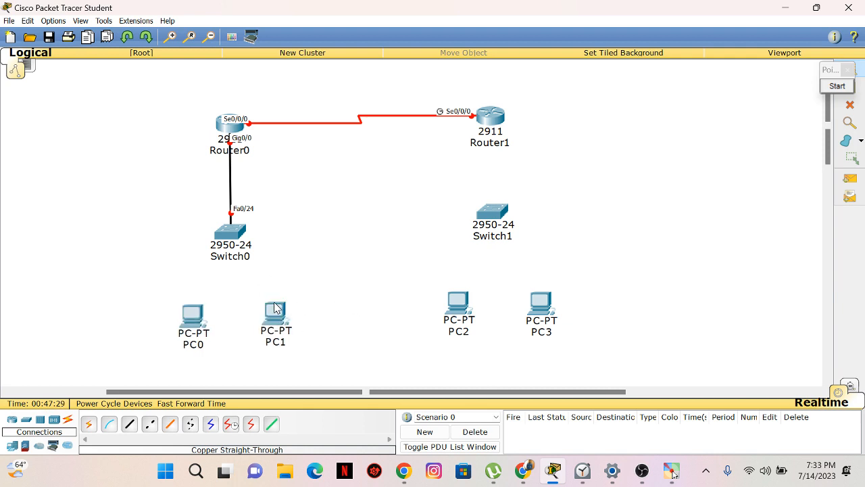
pyautogui.moveTo(274, 308); pyautogui.dragTo(253, 312)
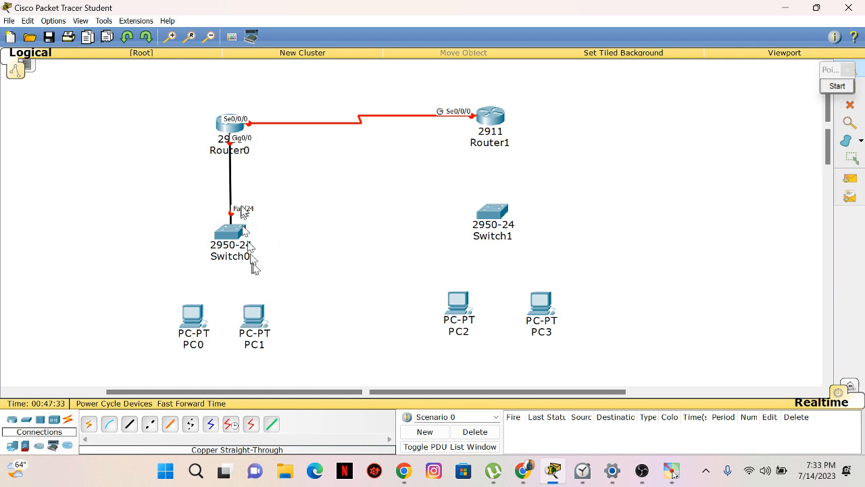
pyautogui.moveTo(202, 201); pyautogui.dragTo(263, 276)
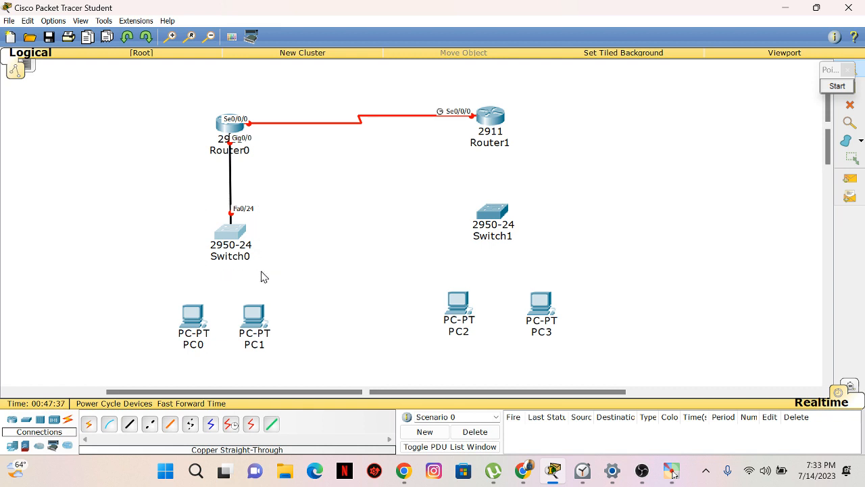
pyautogui.moveTo(196, 183); pyautogui.dragTo(270, 276)
pyautogui.moveTo(190, 78); pyautogui.dragTo(297, 187)
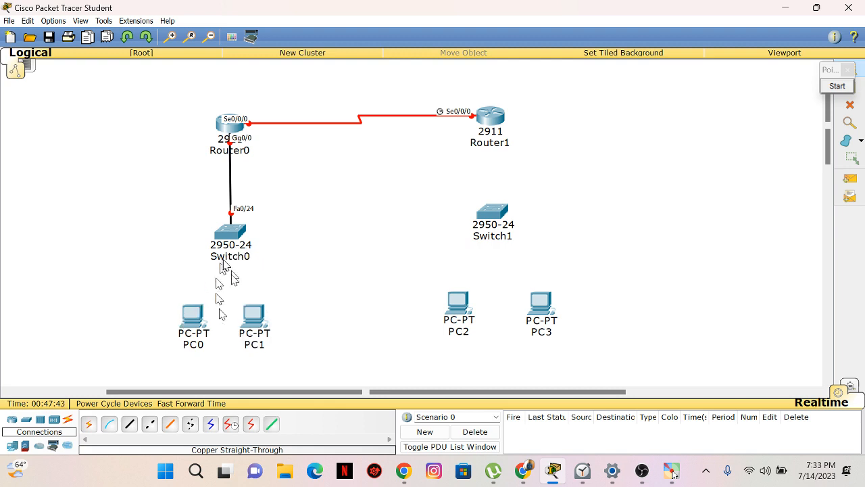
# Connect PC0's FastEthernet0 to Switch0's FastEthernet0/1 with a Copper Straight-Through cable.
pyautogui.click(134, 428)
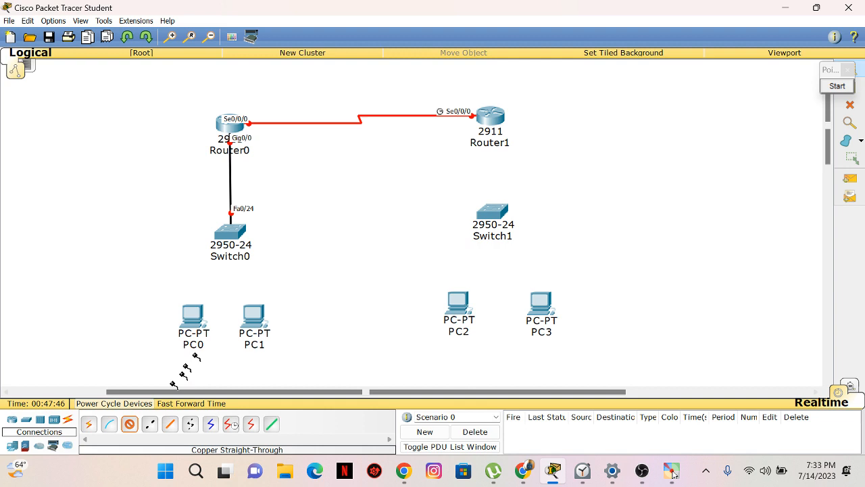
pyautogui.click(198, 315)
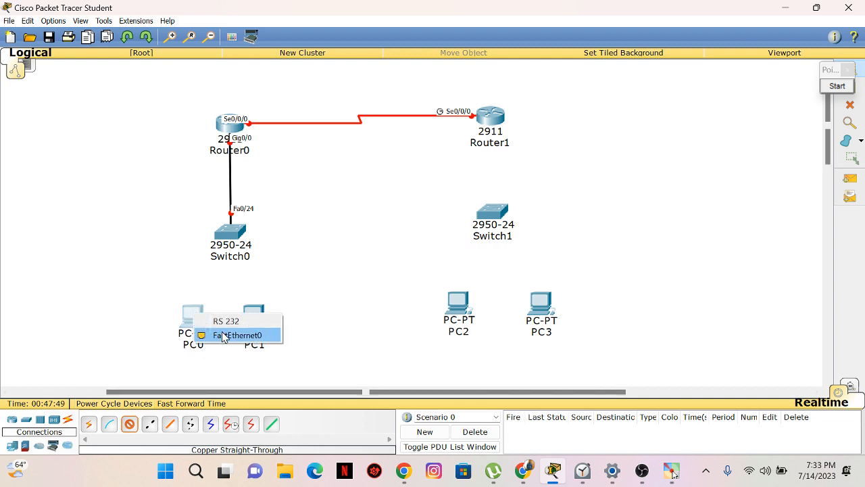
pyautogui.click(207, 336)
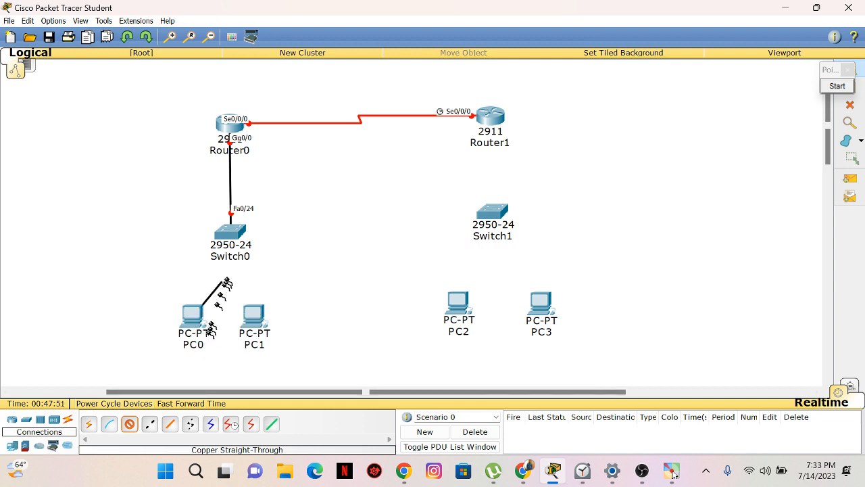
pyautogui.click(230, 235)
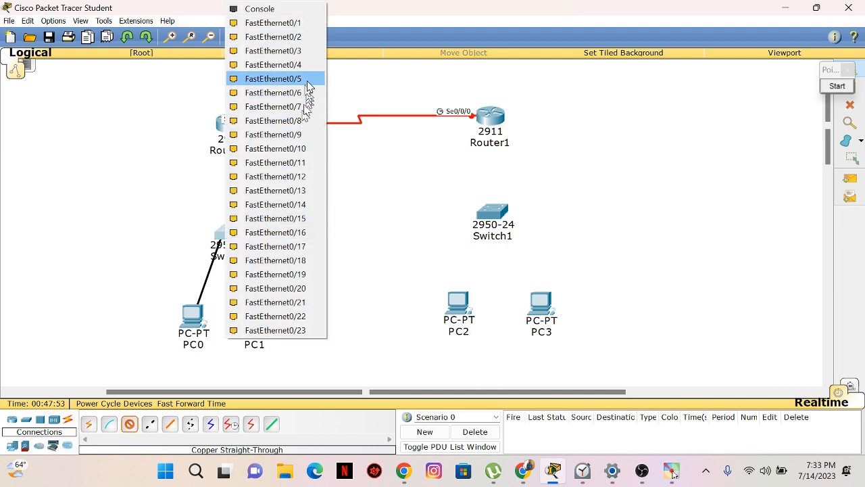
pyautogui.click(298, 24)
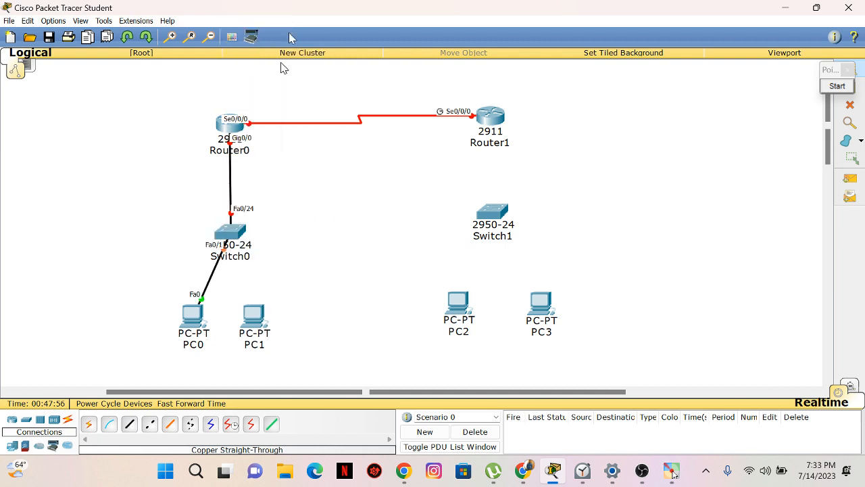
# Connect PC1's FastEthernet0 to Switch0's FastEthernet0/2 with a Copper Straight-Through cable.
pyautogui.click(128, 424)
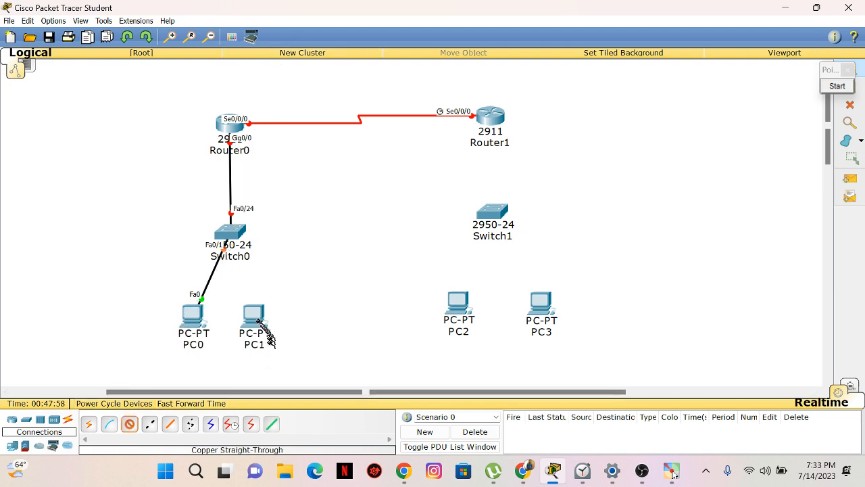
pyautogui.click(252, 321)
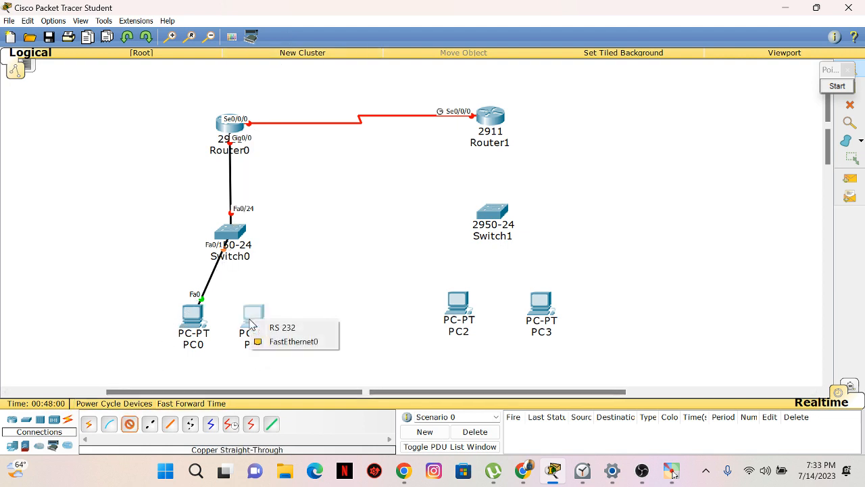
pyautogui.click(285, 342)
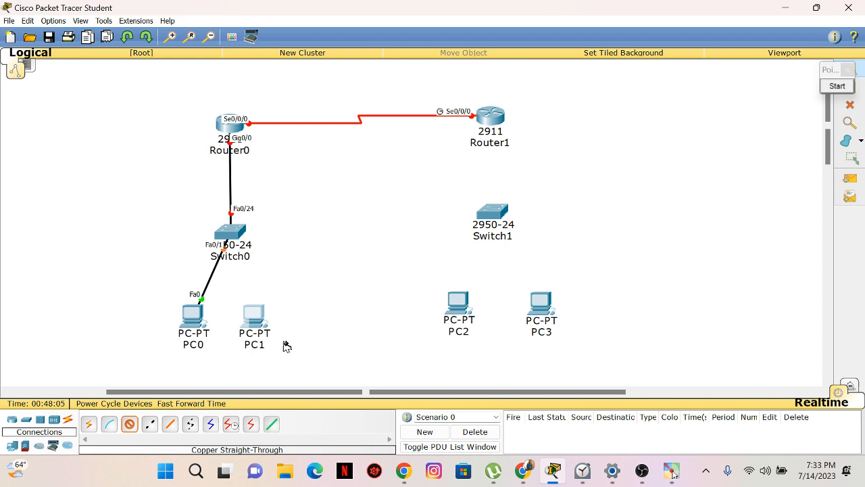
pyautogui.click(250, 245)
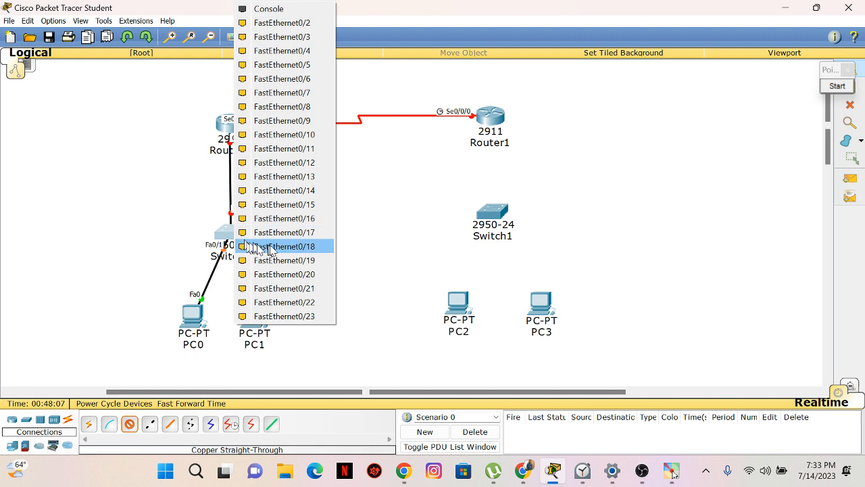
pyautogui.click(292, 25)
# Move PC1 nearer to PC0, and bring PC2 and PC3 closer together below Switch1.
pyautogui.moveTo(264, 324); pyautogui.dragTo(248, 325)
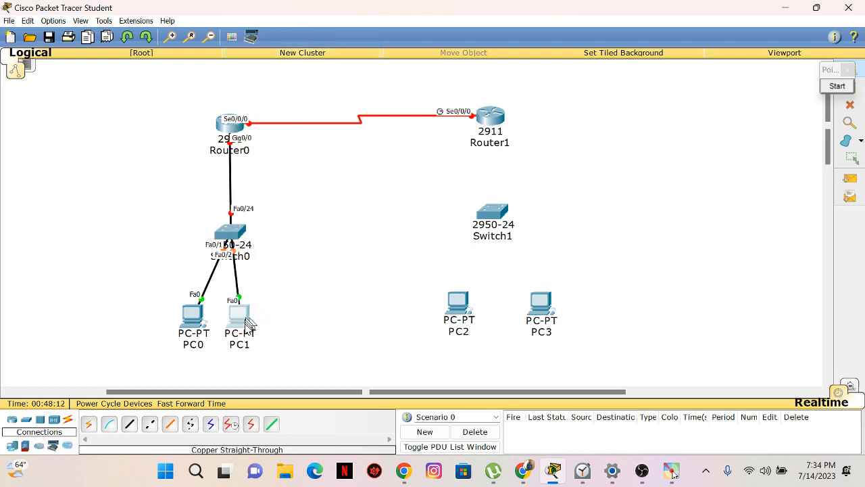
pyautogui.moveTo(416, 264); pyautogui.dragTo(438, 306)
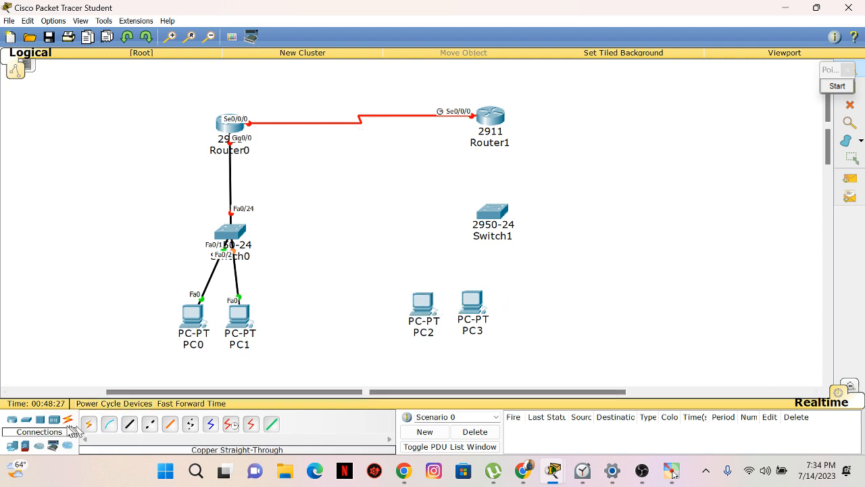
# Add two more generic PCs, PC4 and PC5, stacked one above the other to the right of Switch1.
pyautogui.click(17, 446)
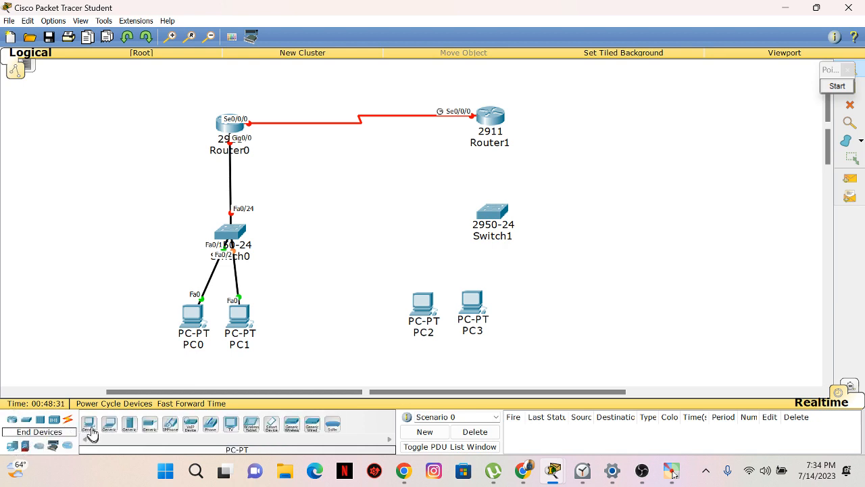
pyautogui.moveTo(91, 432); pyautogui.dragTo(642, 198)
pyautogui.scroll(1, 703, 271)
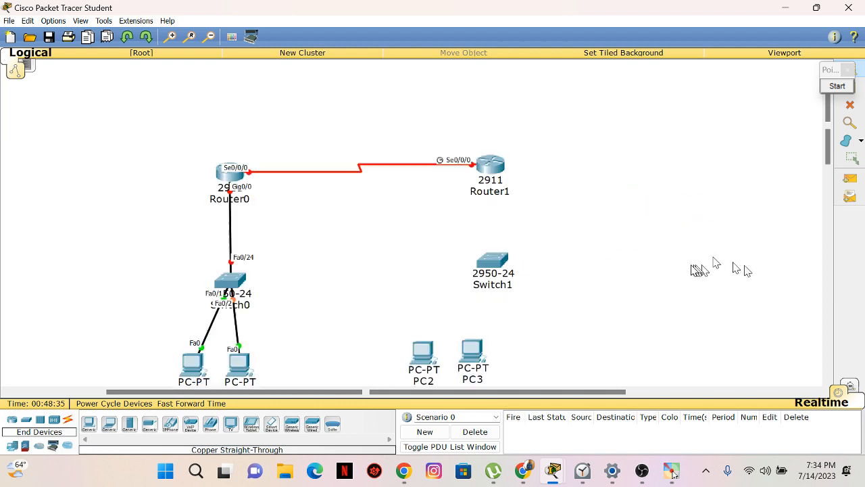
pyautogui.scroll(-4, 685, 276)
pyautogui.scroll(4, 681, 285)
pyautogui.scroll(1, 681, 285)
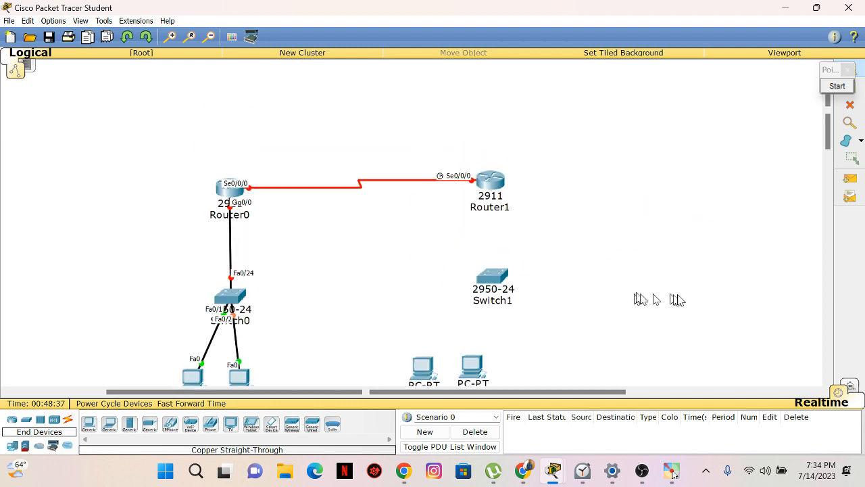
pyautogui.scroll(-3, 652, 300)
pyautogui.moveTo(557, 390); pyautogui.dragTo(653, 391)
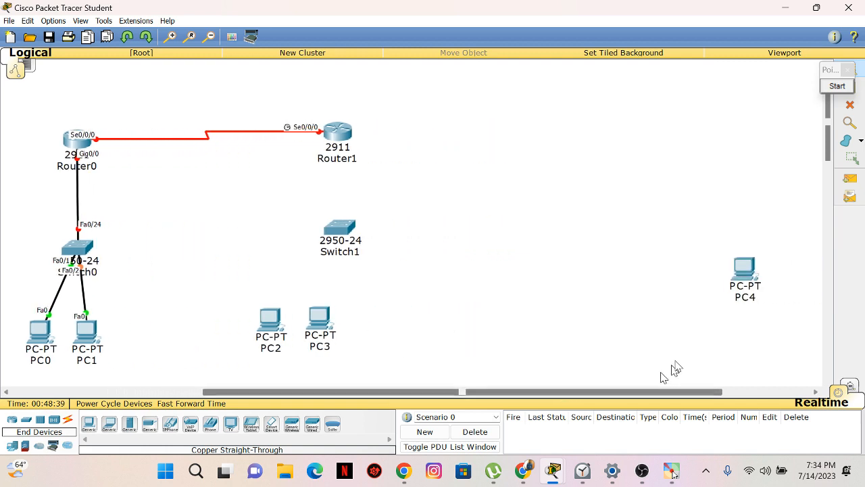
pyautogui.moveTo(743, 270); pyautogui.dragTo(473, 202)
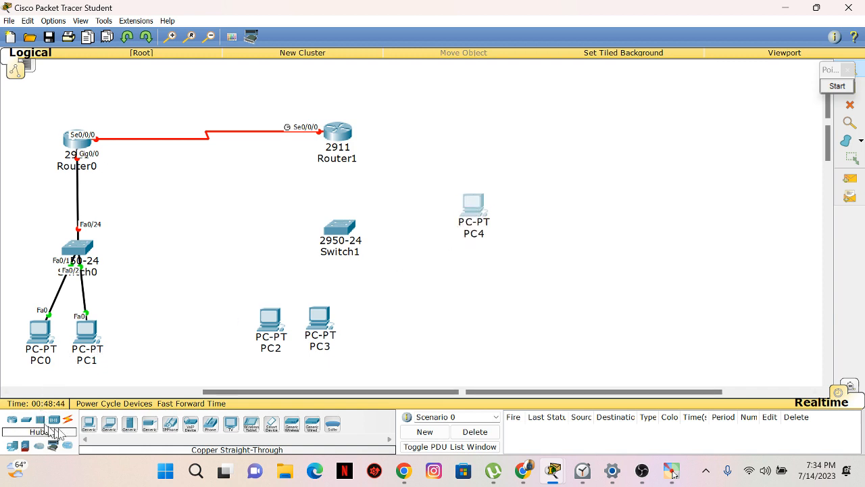
pyautogui.moveTo(90, 424); pyautogui.dragTo(477, 256)
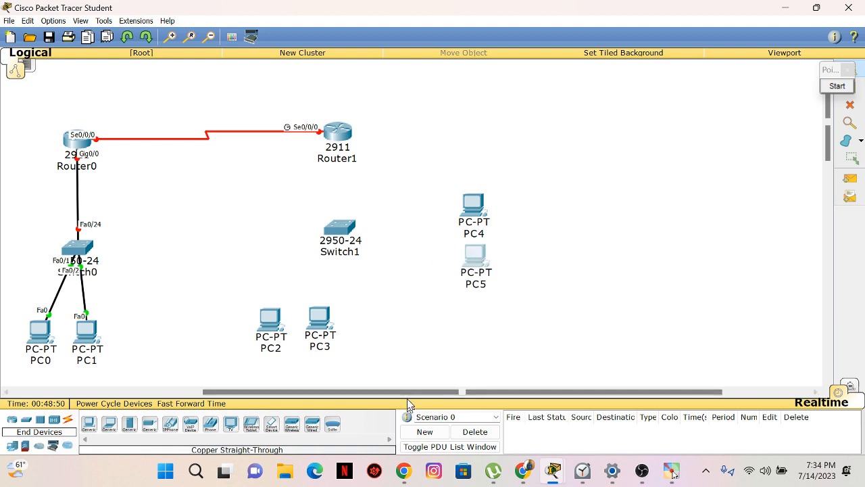
# Connect Router1's GigabitEthernet0/0 to Switch1's FastEthernet0/24 with a Copper Straight-Through cable, and nudge Switch1 slightly lower.
pyautogui.moveTo(404, 392); pyautogui.dragTo(317, 376)
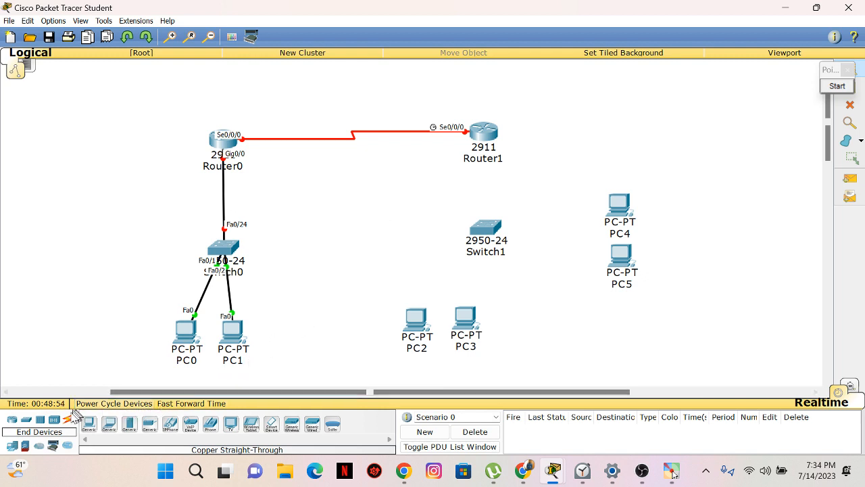
pyautogui.click(69, 419)
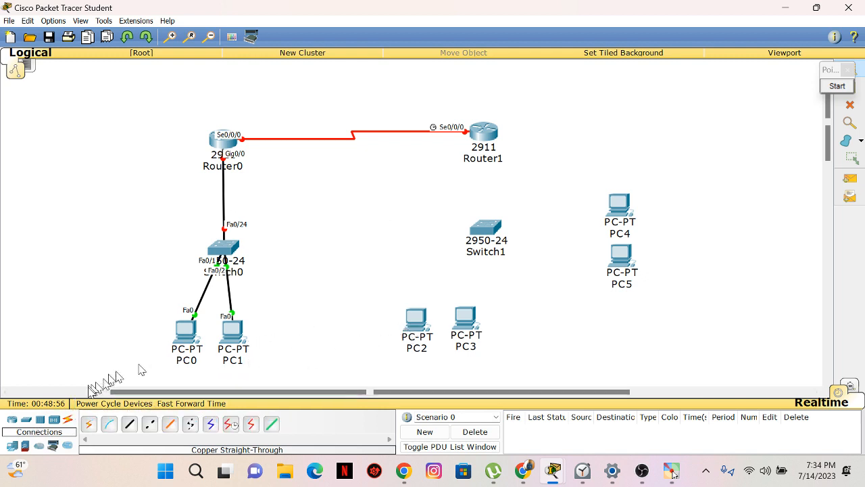
pyautogui.click(129, 424)
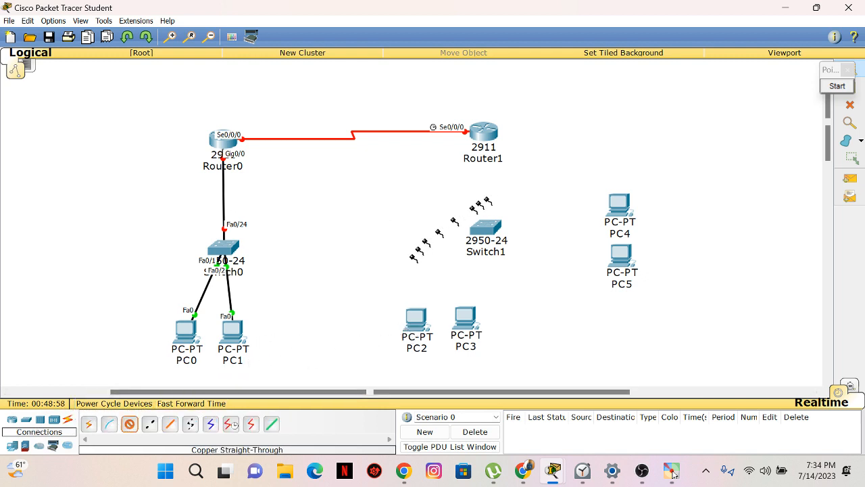
pyautogui.click(488, 134)
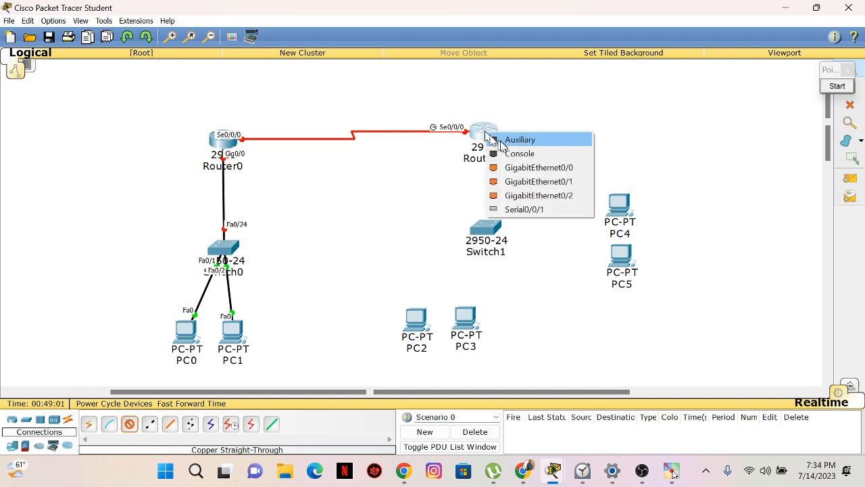
pyautogui.click(558, 175)
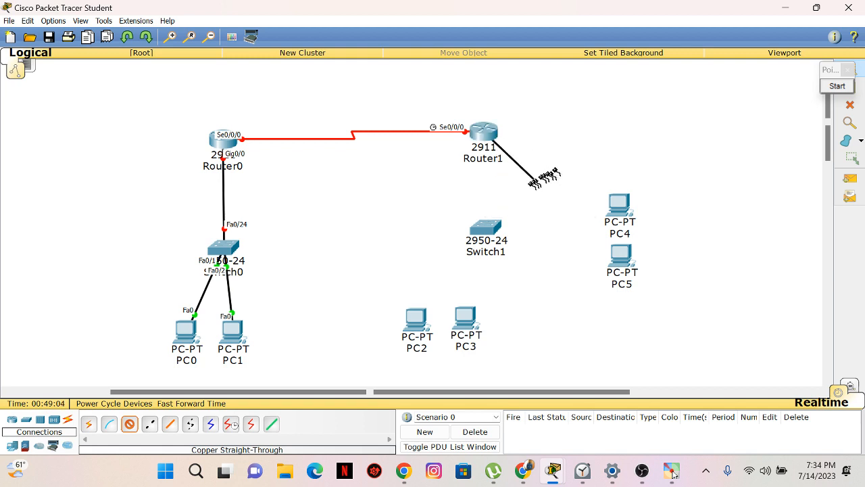
pyautogui.click(490, 227)
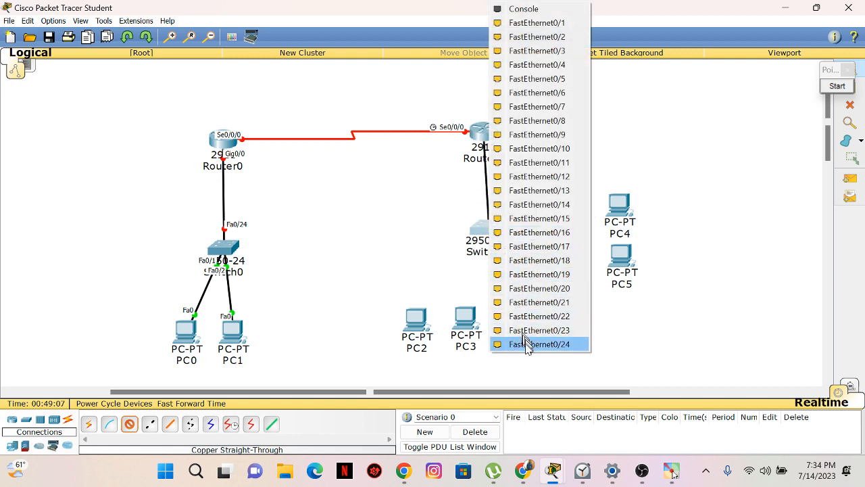
pyautogui.click(564, 345)
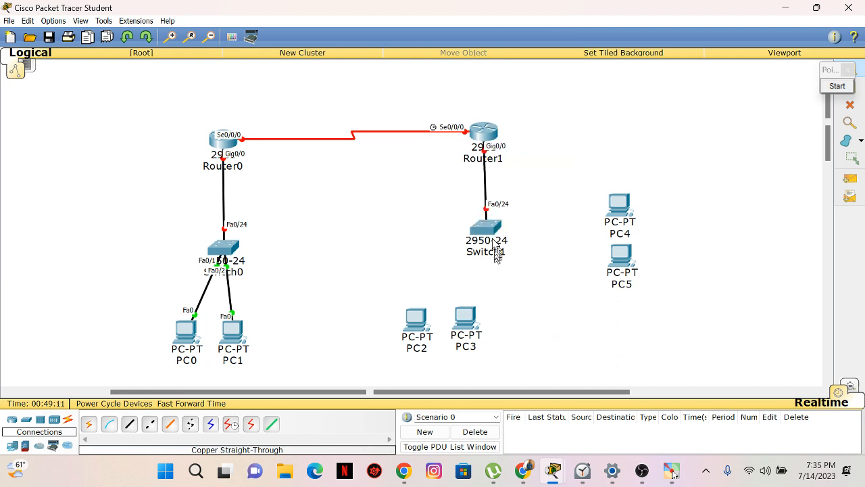
pyautogui.moveTo(491, 242); pyautogui.dragTo(493, 238)
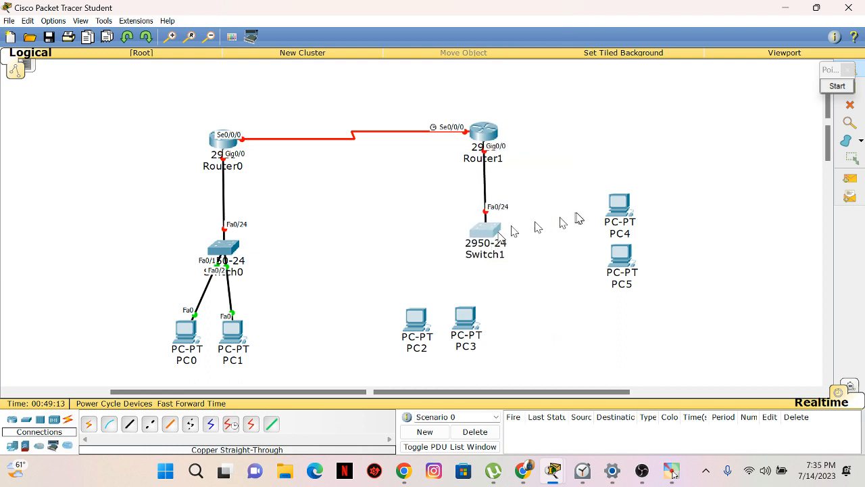
pyautogui.moveTo(473, 192); pyautogui.dragTo(511, 212)
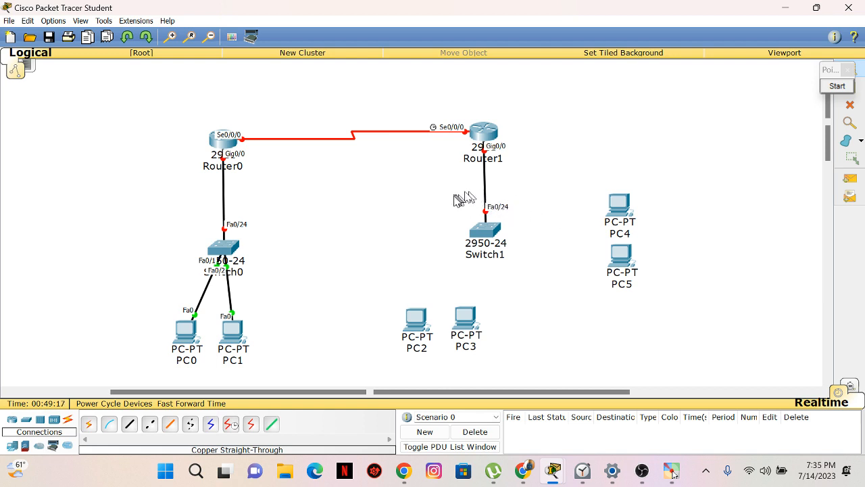
pyautogui.moveTo(464, 190); pyautogui.dragTo(521, 226)
pyautogui.moveTo(217, 211); pyautogui.dragTo(256, 235)
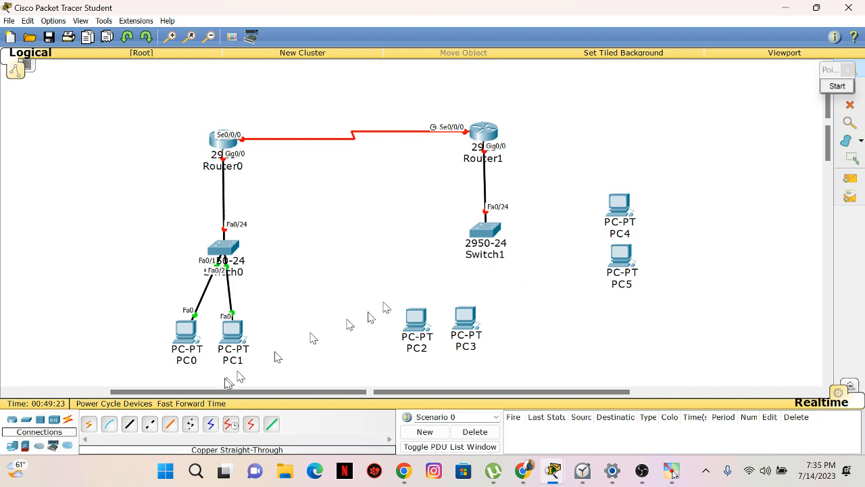
# Connect PC2's FastEthernet0 to Switch1's FastEthernet0/1 with a Copper Straight-Through cable.
pyautogui.click(129, 423)
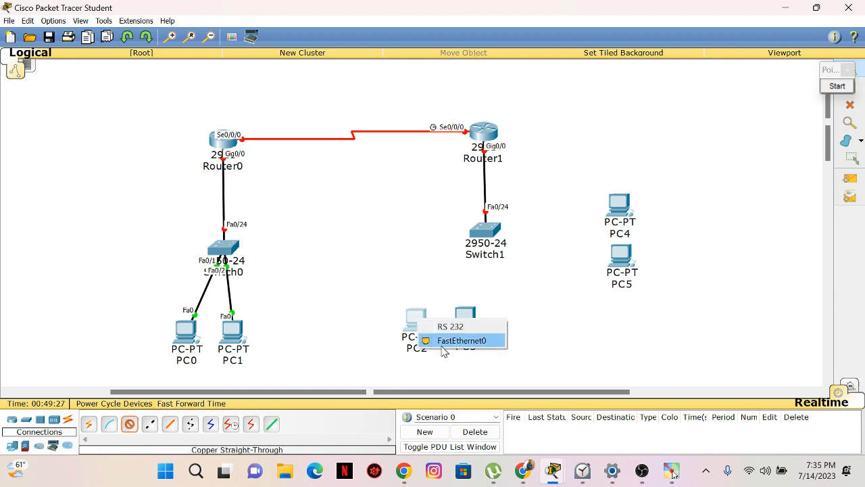
pyautogui.click(438, 341)
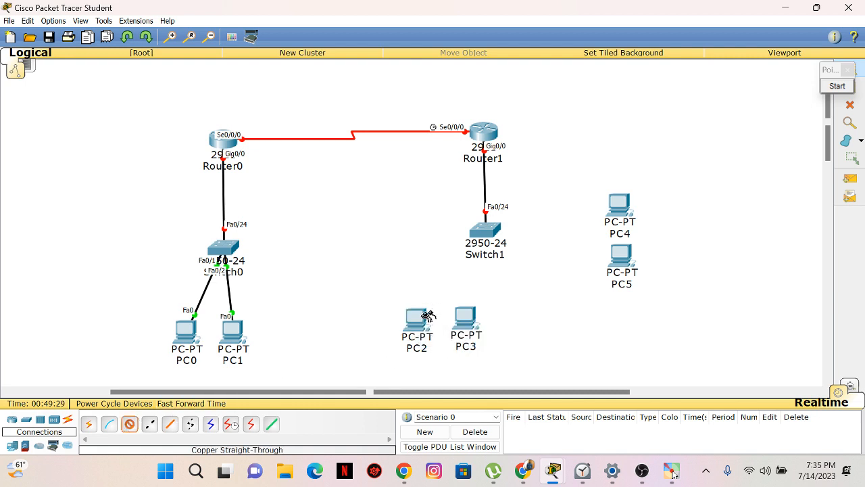
pyautogui.scroll(-3, 415, 315)
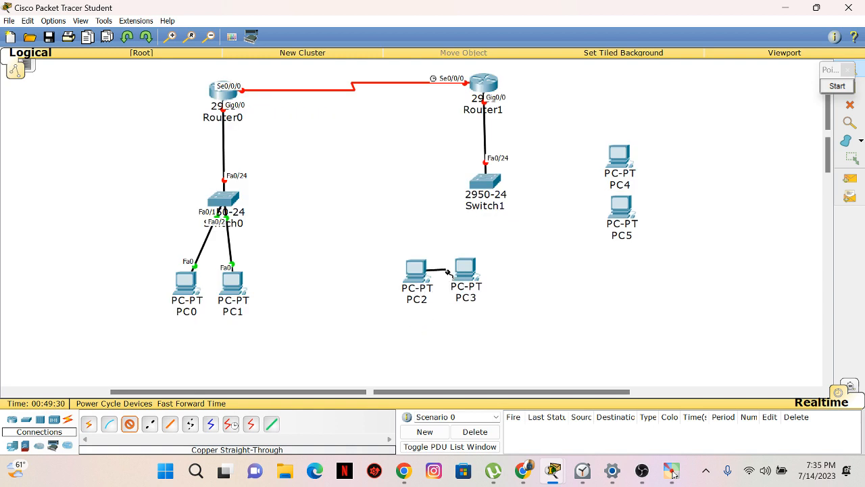
pyautogui.click(488, 181)
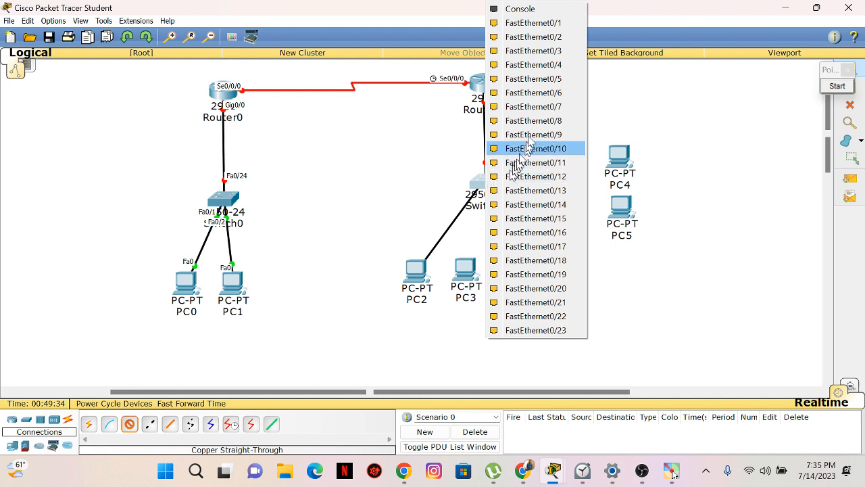
pyautogui.click(560, 23)
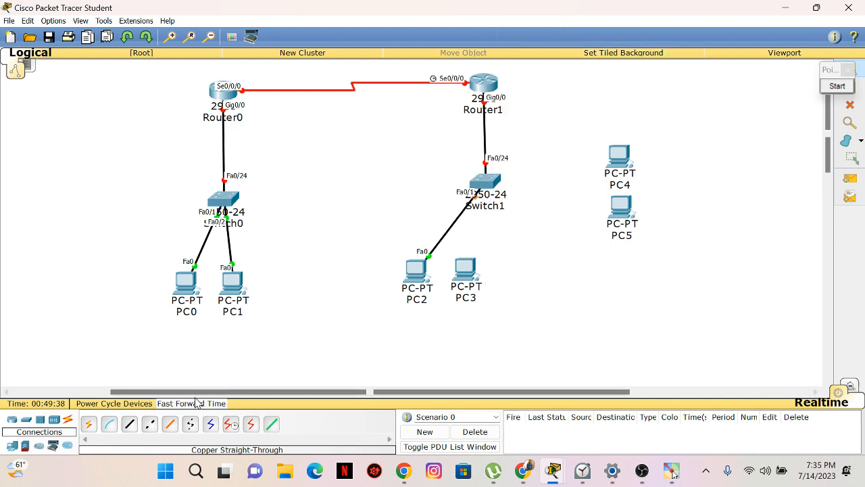
# Connect PC3's FastEthernet0 to Switch1's FastEthernet0/2 with a Copper Straight-Through cable.
pyautogui.click(130, 423)
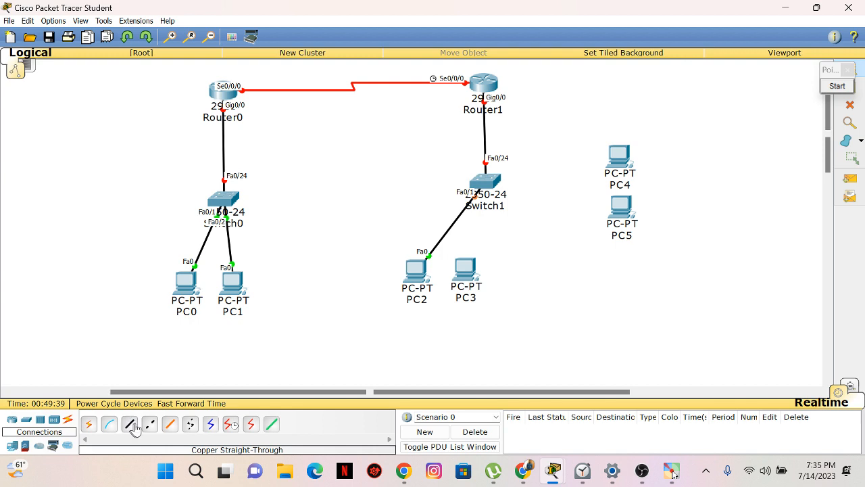
pyautogui.click(464, 271)
pyautogui.click(500, 289)
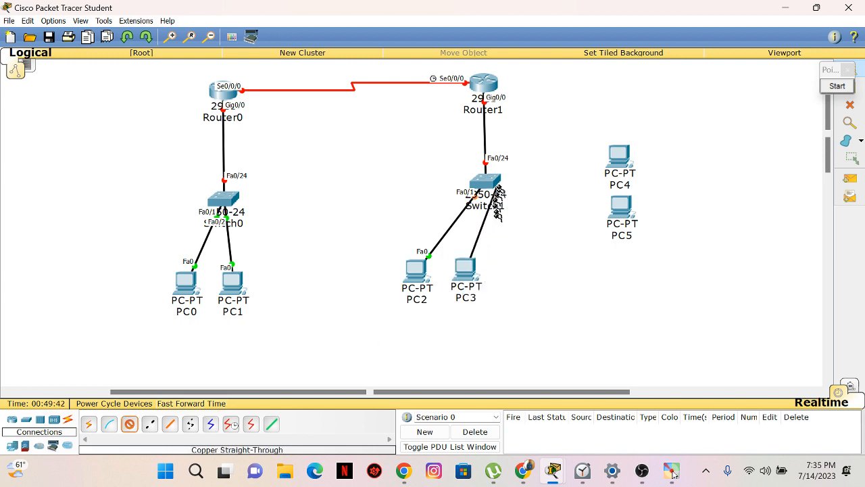
pyautogui.click(490, 188)
pyautogui.click(559, 24)
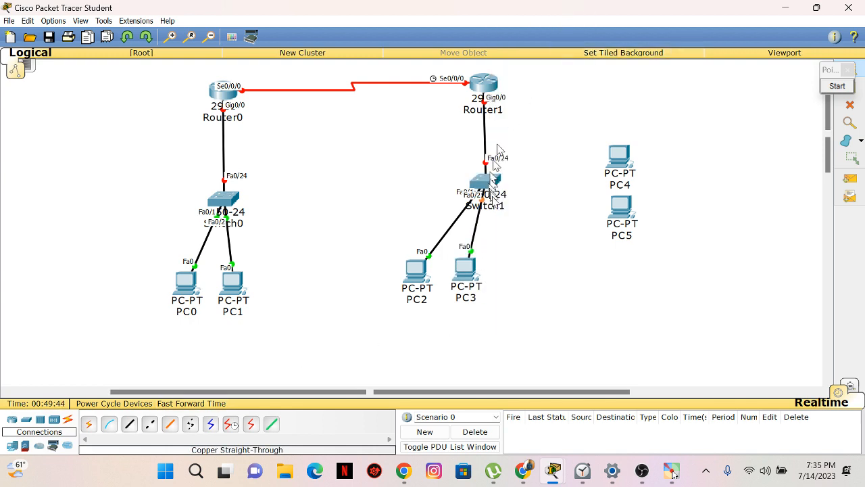
# Connect Switch1's FastEthernet0/11 to PC4's FastEthernet0 with a Copper Straight-Through cable.
pyautogui.scroll(1, 520, 234)
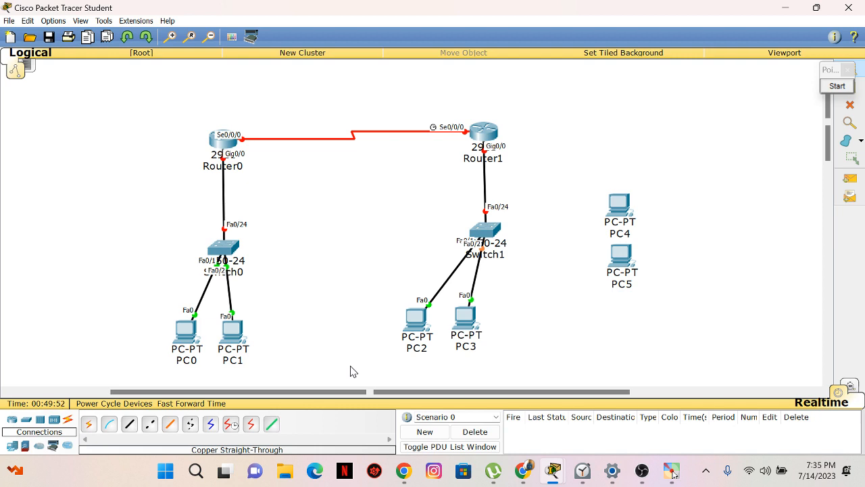
pyautogui.click(130, 423)
pyautogui.click(488, 229)
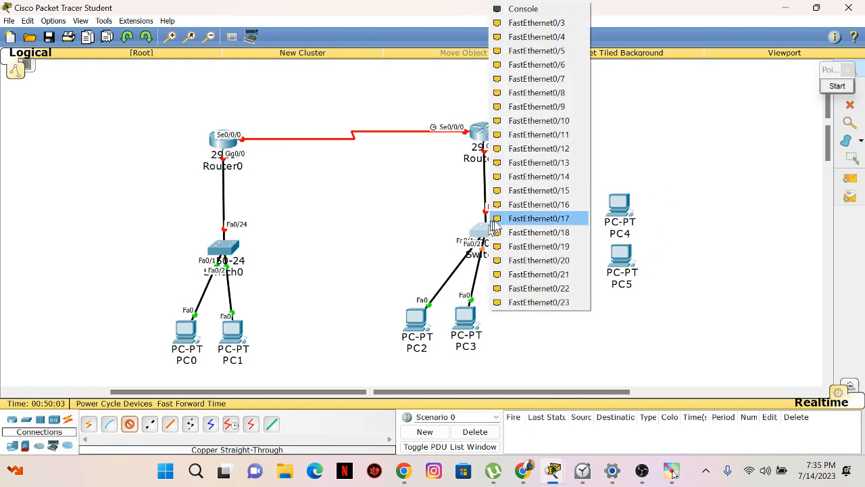
pyautogui.click(552, 135)
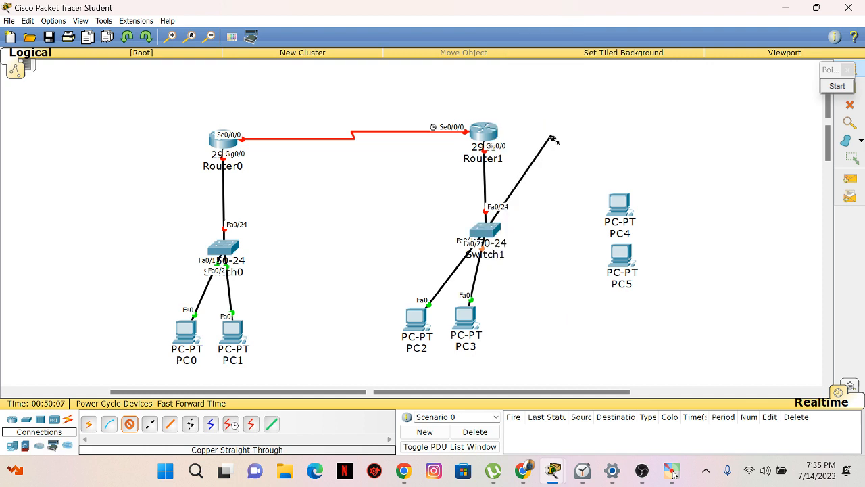
pyautogui.click(623, 216)
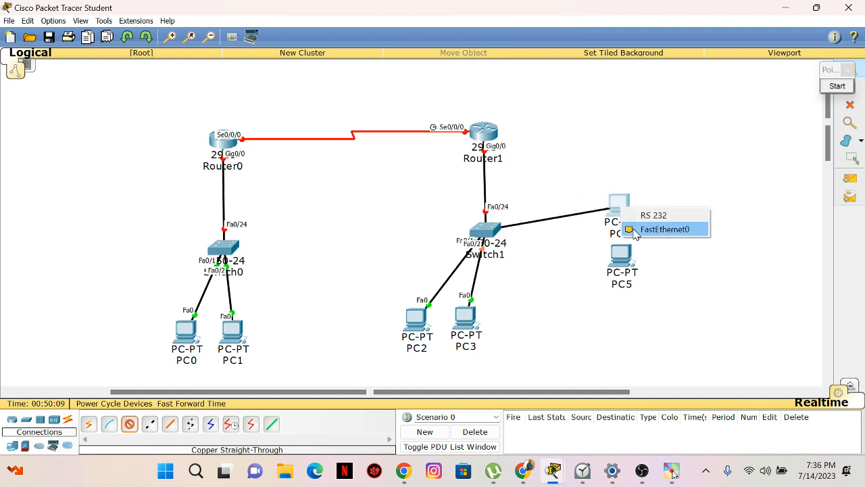
pyautogui.click(634, 229)
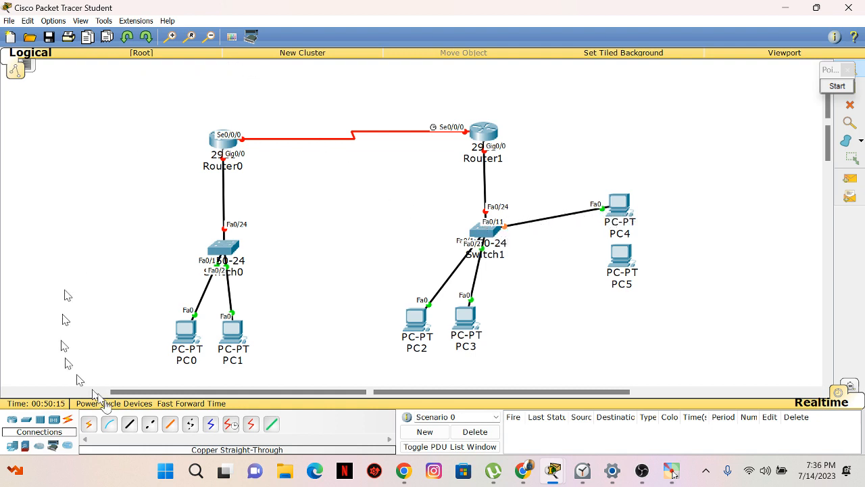
# Connect Switch1's FastEthernet0/12 to PC5's FastEthernet0 with a Copper Straight-Through cable.
pyautogui.click(130, 424)
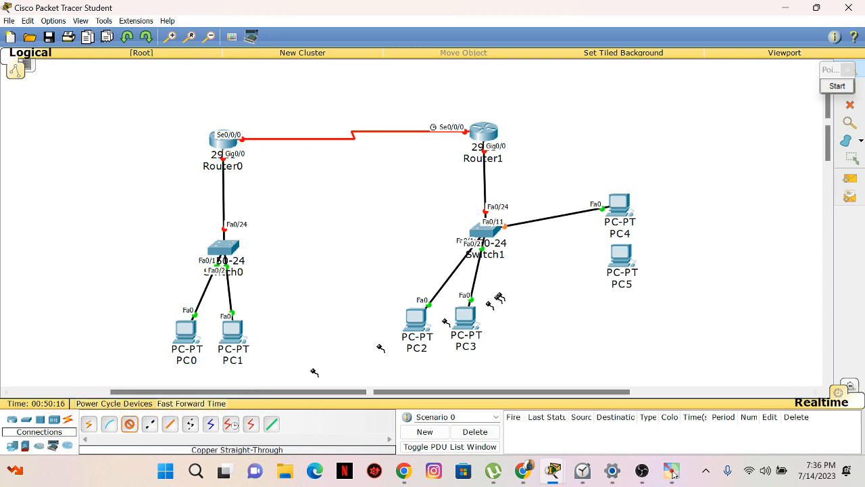
pyautogui.click(500, 234)
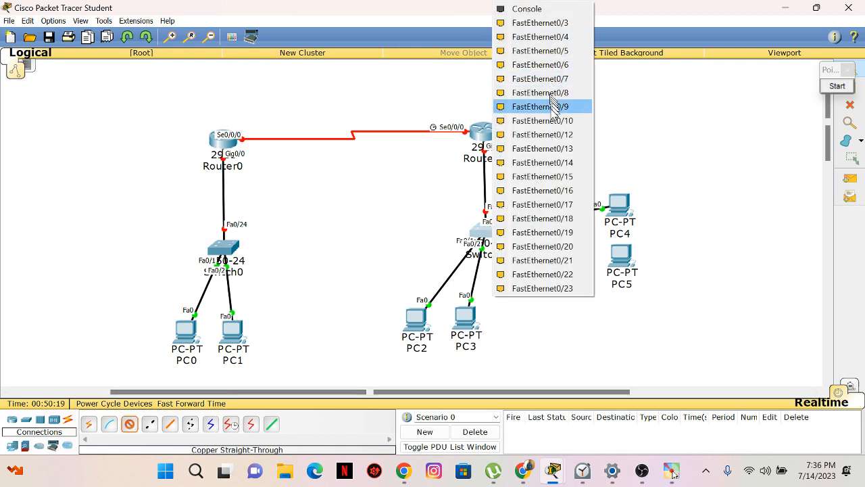
pyautogui.click(548, 135)
pyautogui.click(627, 258)
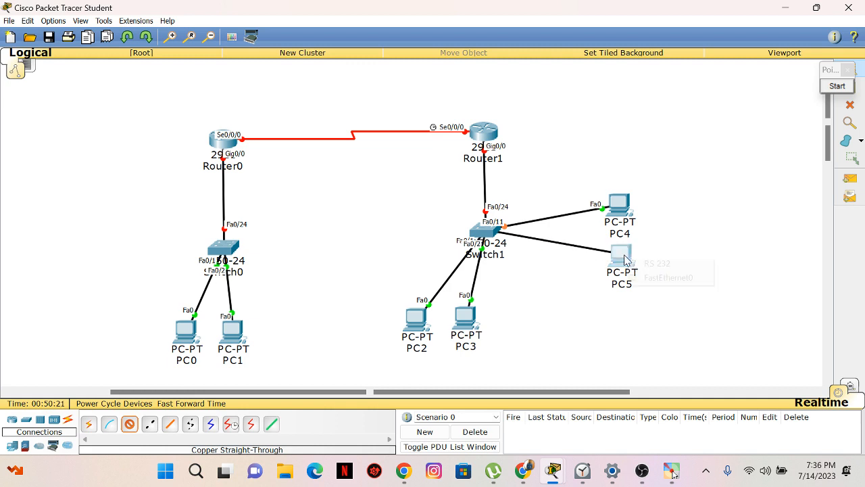
pyautogui.click(644, 278)
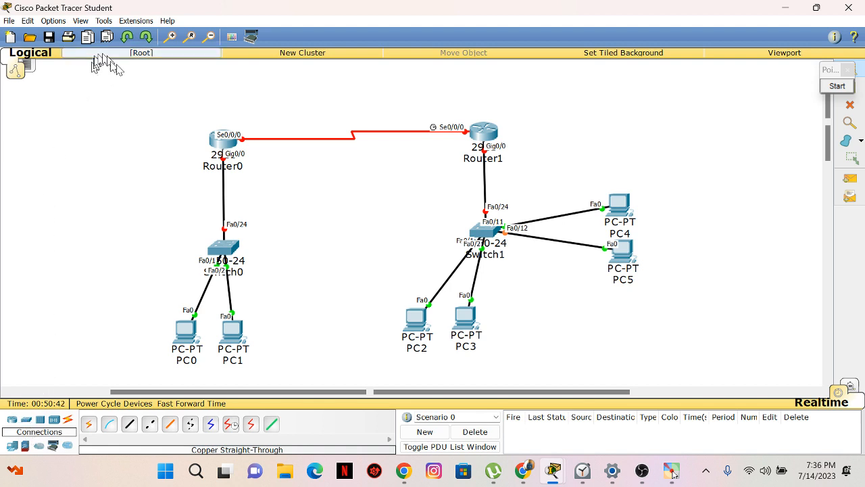
# Add a note reading "10.0.0.0 / 8" at the middle of the serial link between Router0 and Router1.
pyautogui.moveTo(826, 71); pyautogui.dragTo(774, 61)
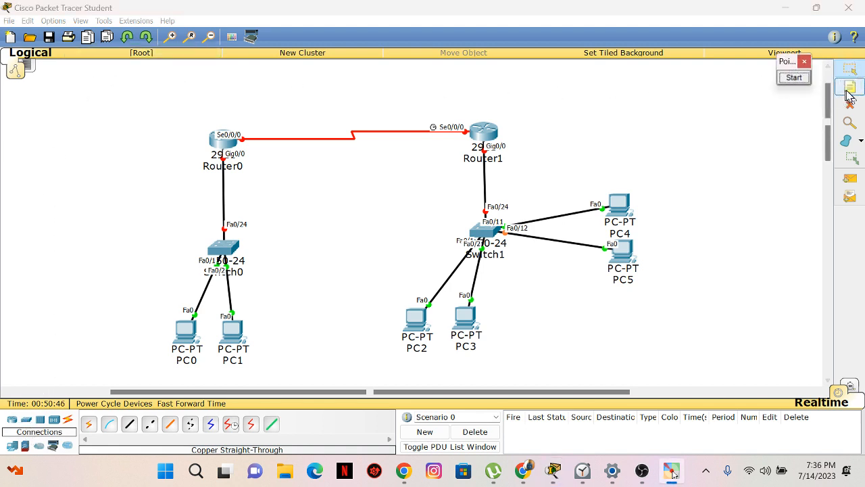
pyautogui.click(849, 88)
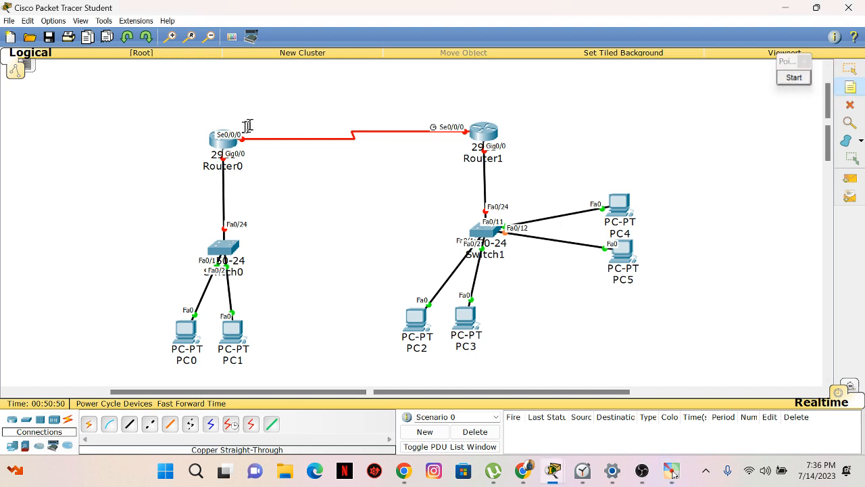
pyautogui.click(311, 123)
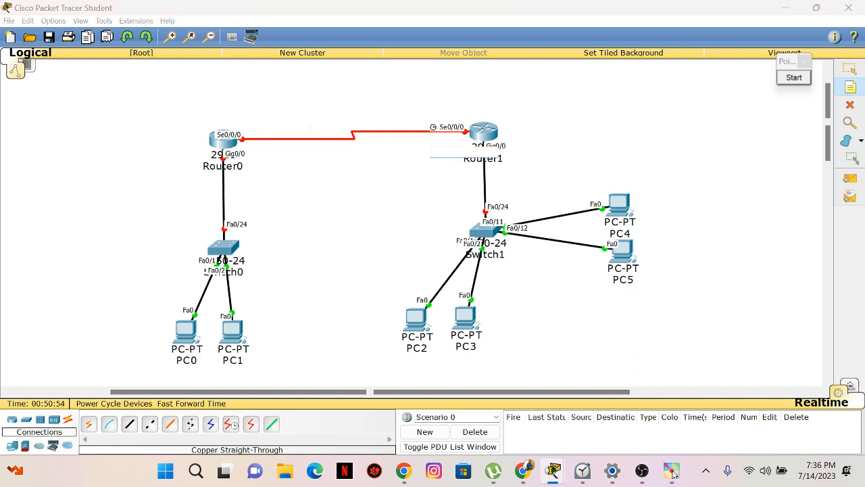
pyautogui.write('10.0.0.0 / 8')
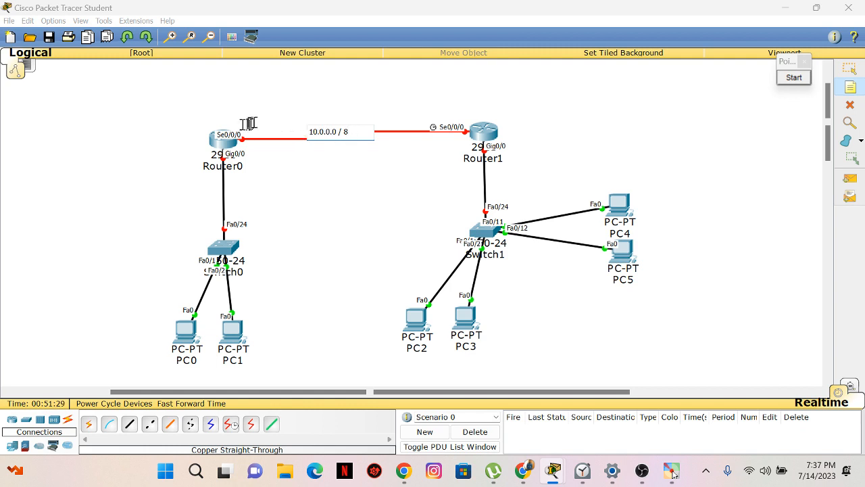
# Add a note reading "10.0.0.1 / 8" beside Router0's Se0/0/0 end of the serial link.
pyautogui.click(322, 158)
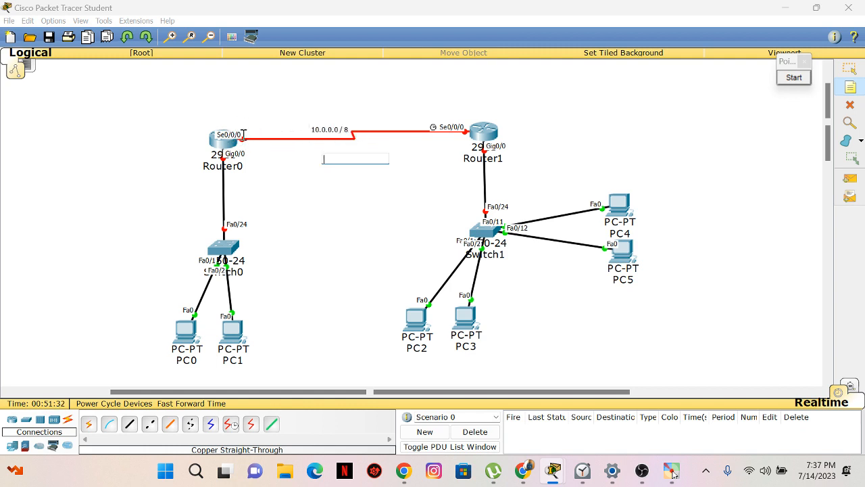
pyautogui.click(243, 134)
pyautogui.write('10.0.0.1 / 8')
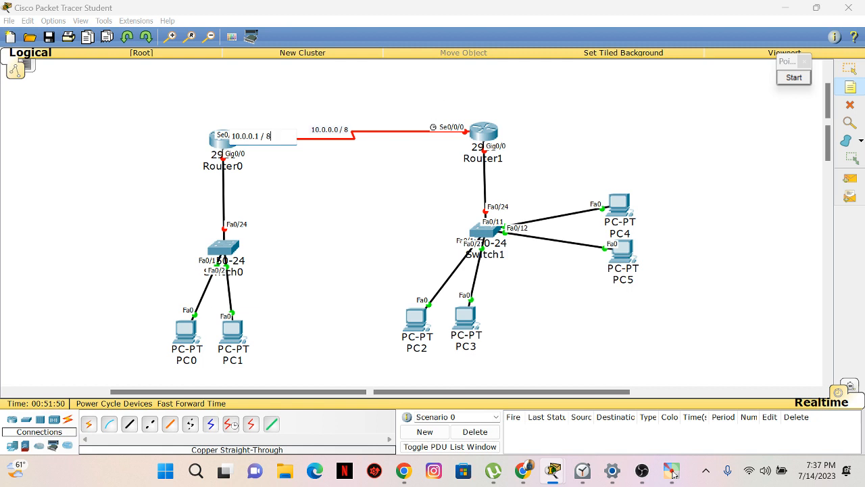
# Add a note reading "10.0.0.2" above Router1's Se0/0/0 port and leave note placement.
pyautogui.click(602, 132)
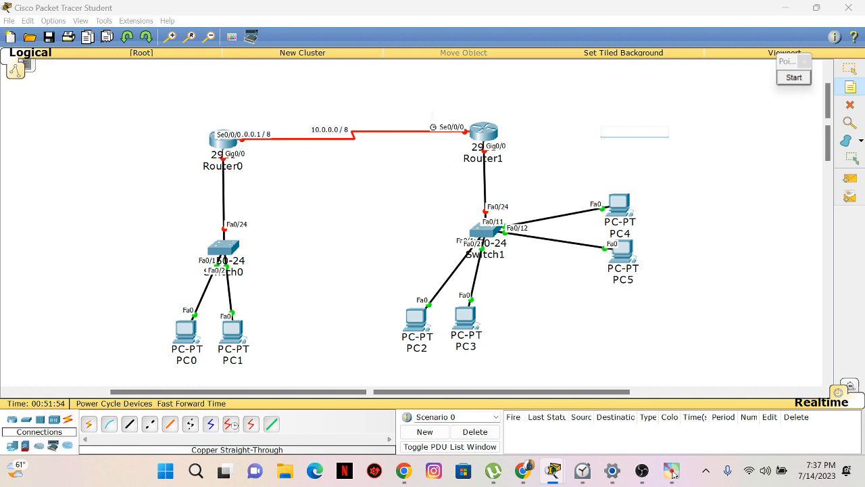
pyautogui.click(430, 115)
pyautogui.write('10.0.0.2')
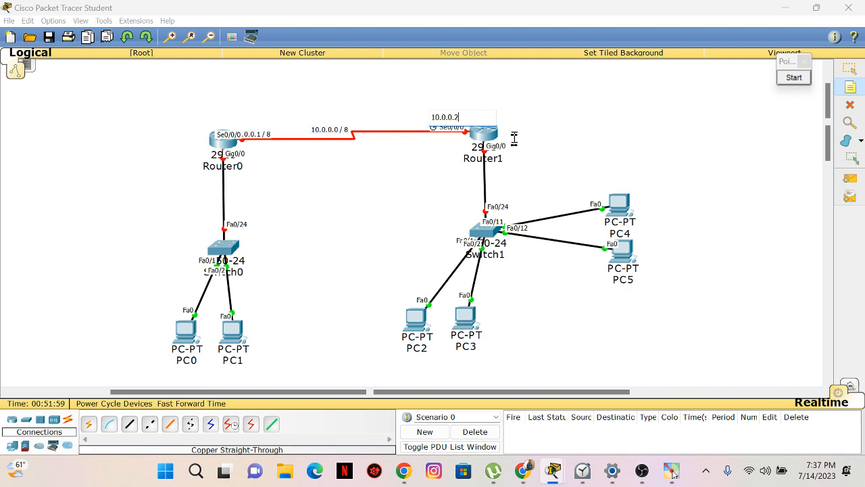
pyautogui.click(614, 249)
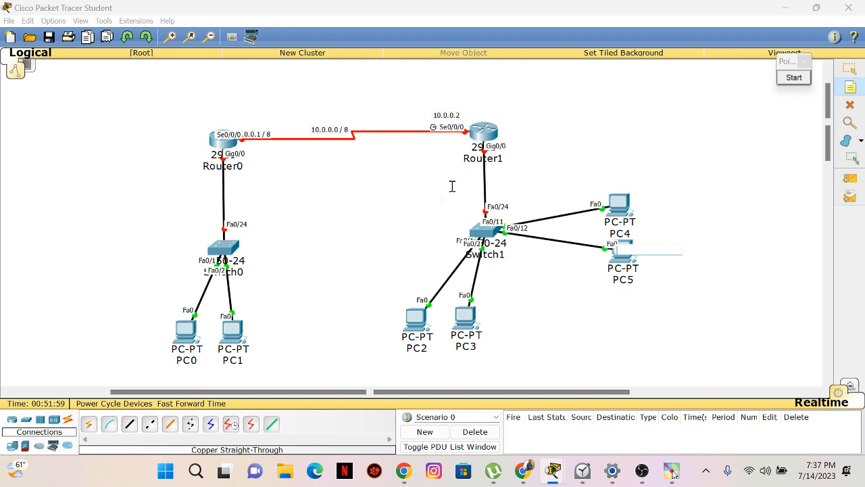
pyautogui.press('Escape')
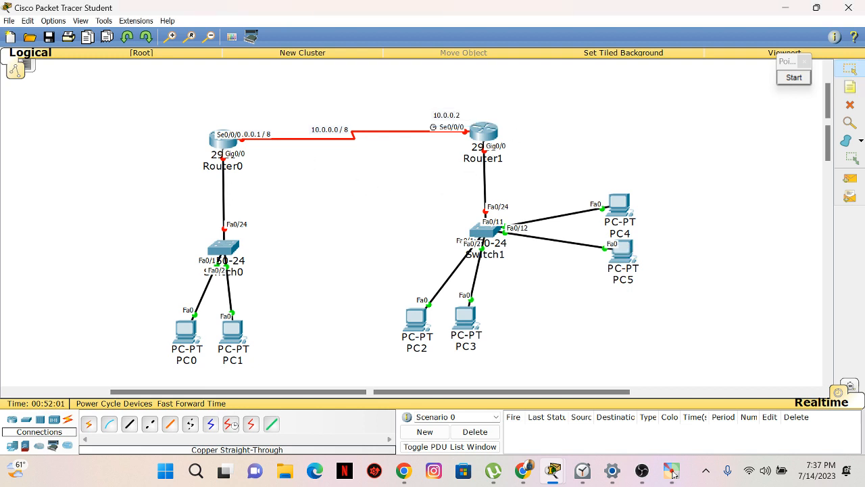
# Move the 10.0.0.1 / 8 and 10.0.0.2 notes just below the serial link's ends, and nudge the 10.0.0.0 / 8 note up and right.
pyautogui.moveTo(265, 138)
pyautogui.mouseDown()
pyautogui.moveTo(267, 128)
pyautogui.moveTo(267, 150)
pyautogui.moveTo(284, 149)
pyautogui.moveTo(277, 146)
pyautogui.mouseUp()
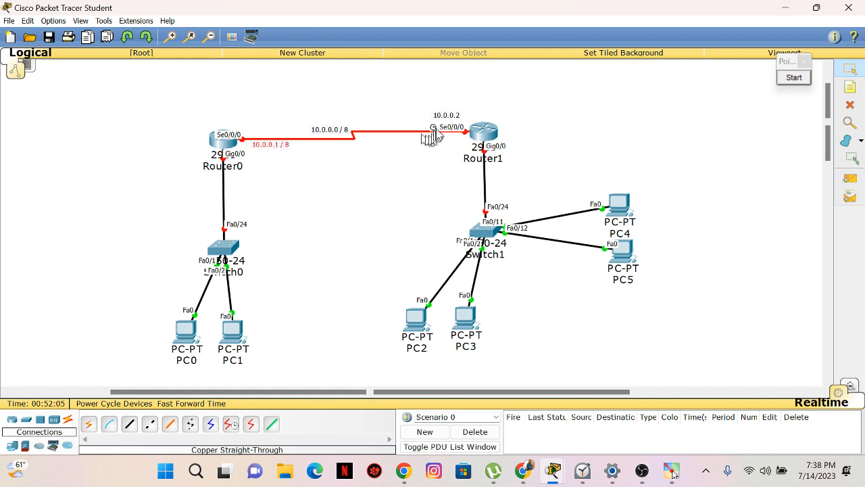
pyautogui.moveTo(445, 116); pyautogui.dragTo(448, 139)
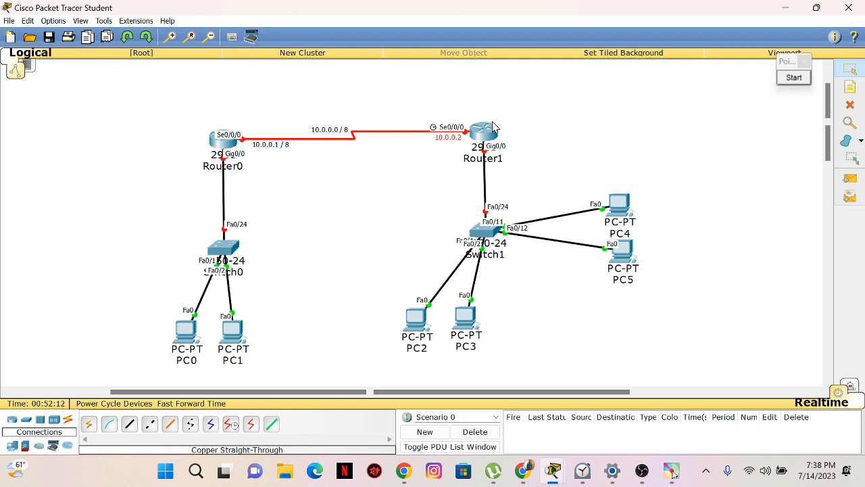
pyautogui.click(330, 223)
pyautogui.moveTo(271, 142); pyautogui.dragTo(269, 148)
pyautogui.click(302, 186)
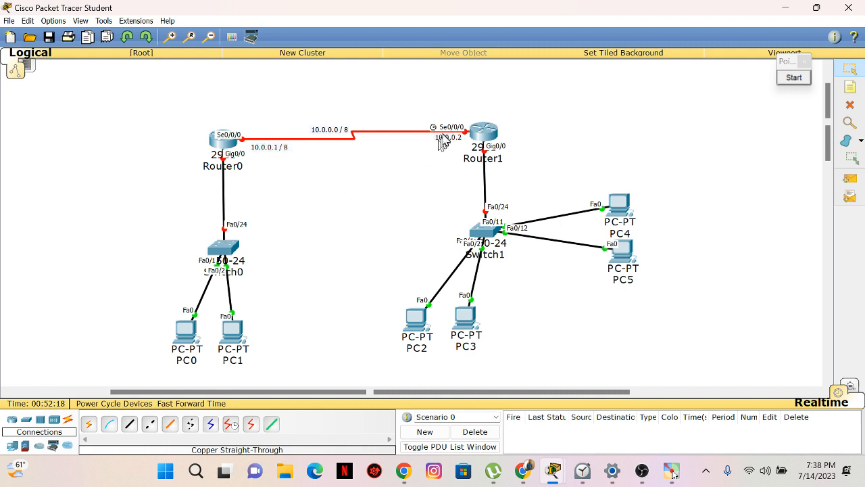
pyautogui.moveTo(445, 138); pyautogui.dragTo(447, 140)
pyautogui.click(387, 200)
pyautogui.moveTo(337, 133); pyautogui.dragTo(345, 130)
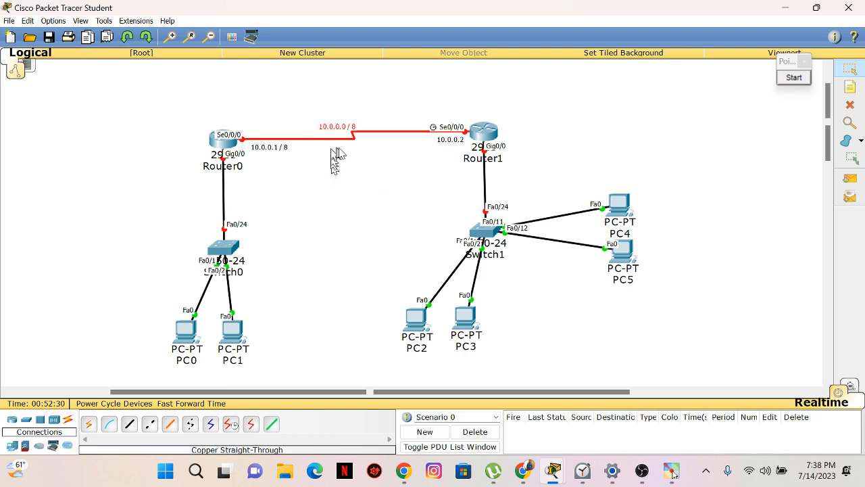
pyautogui.click(359, 160)
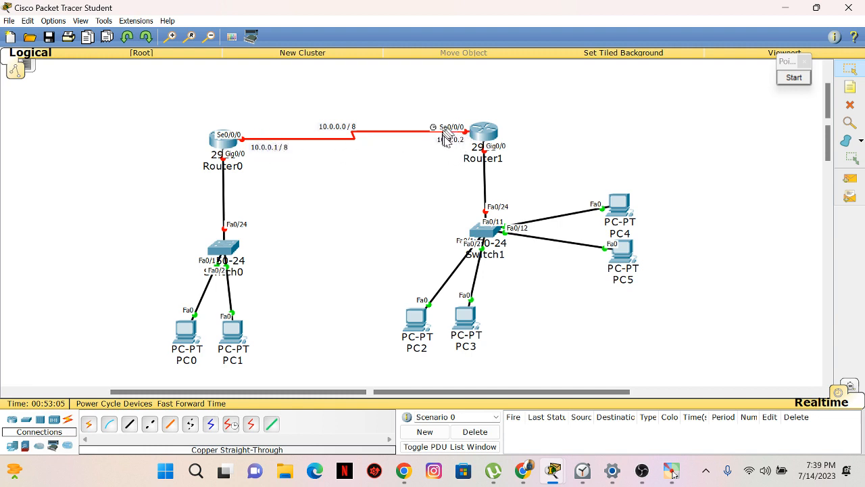
# Add a note reading "192.168.1.1" on the link between Router0 and Switch0, and leave note placement.
pyautogui.click(849, 87)
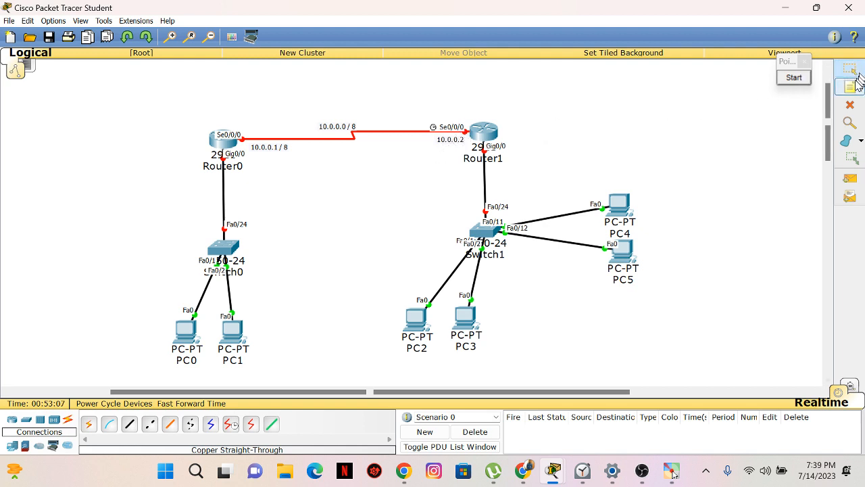
pyautogui.click(203, 187)
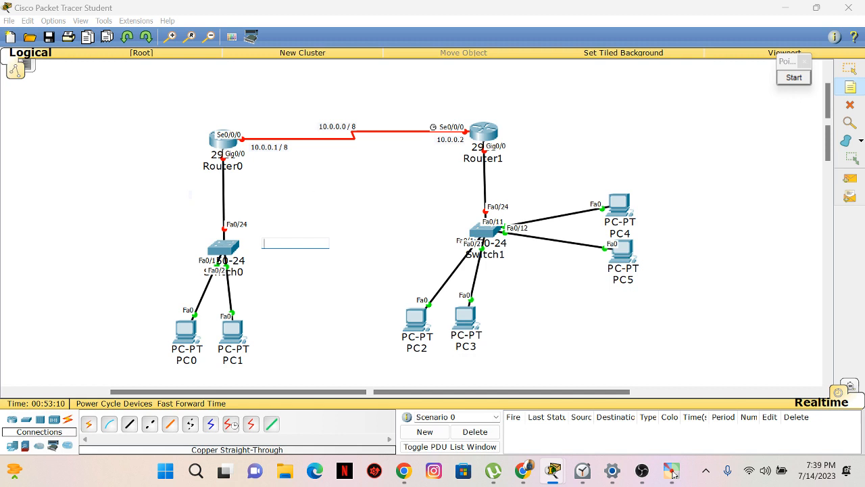
pyautogui.write('192.16')
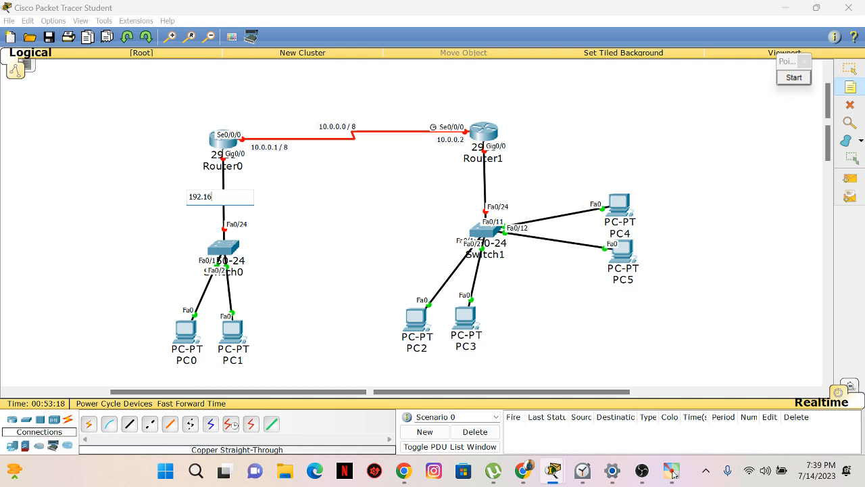
pyautogui.write('8.1.1')
pyautogui.click(464, 302)
pyautogui.press('Escape')
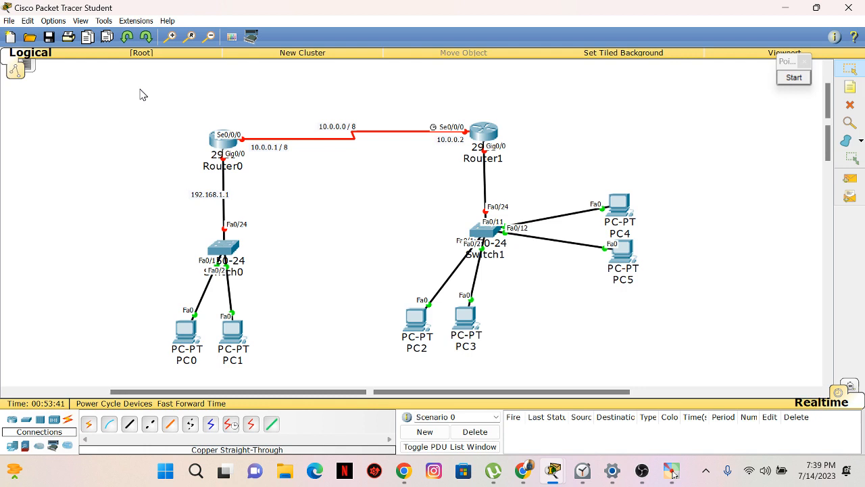
pyautogui.click(850, 88)
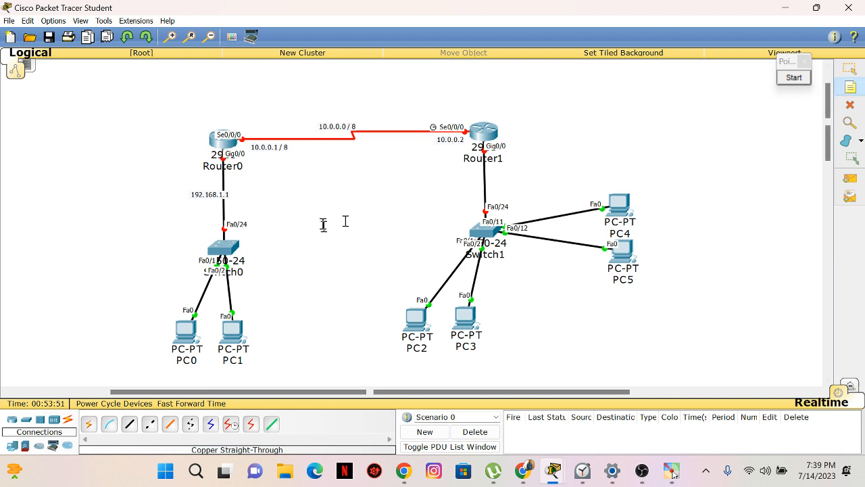
pyautogui.click(446, 185)
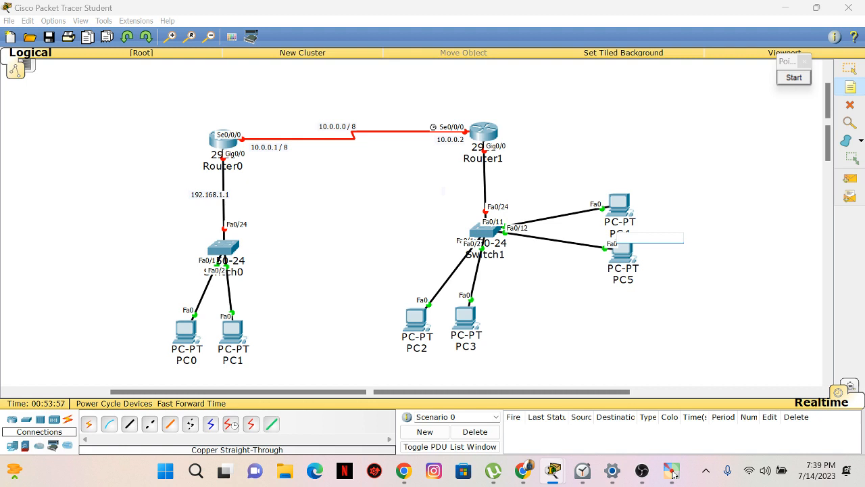
pyautogui.write('18')
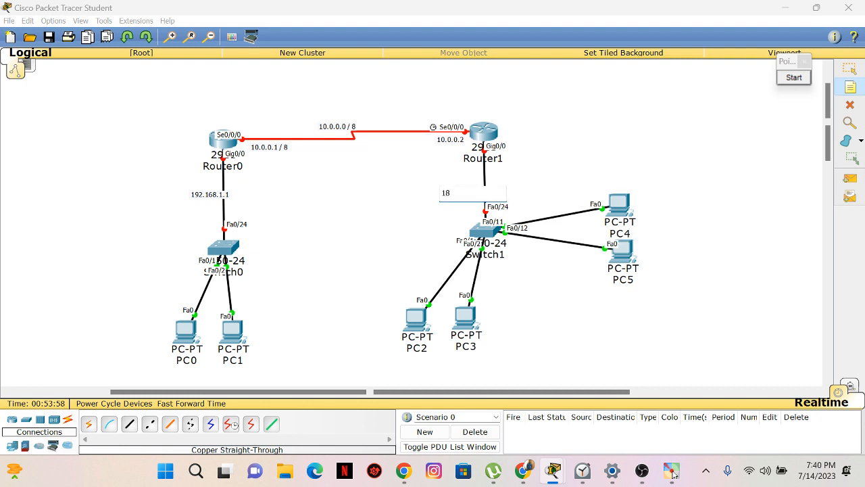
pyautogui.press('BackSpace')
pyautogui.press('BackSpace')
pyautogui.press('Escape')
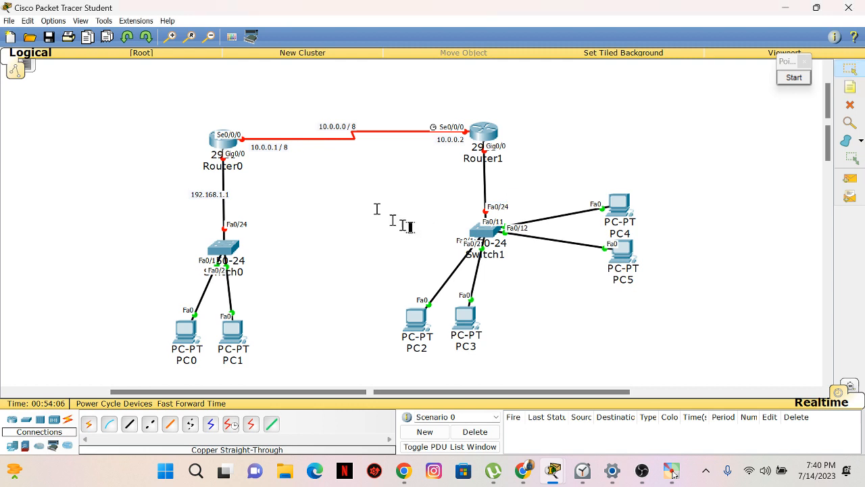
# Change the note on the Router0–Switch0 link to read "192.168.1.1 / 24".
pyautogui.doubleClick(212, 197)
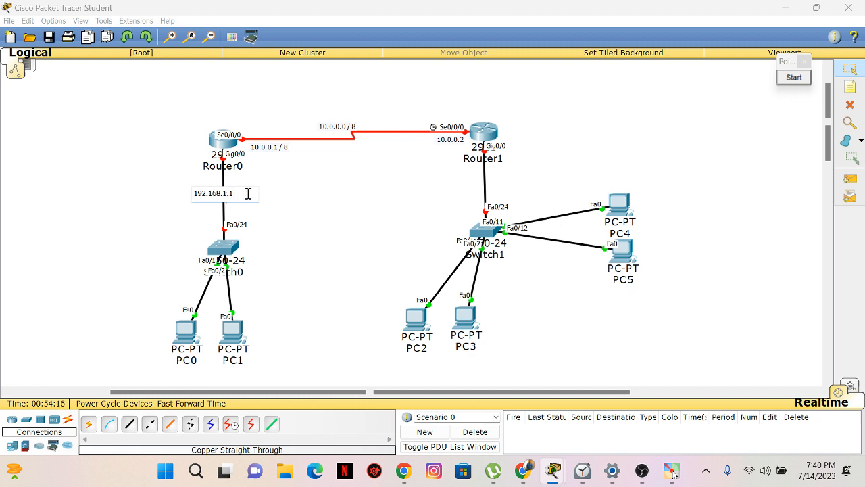
pyautogui.press('BackSpace')
pyautogui.write('0')
pyautogui.press('BackSpace')
pyautogui.write('1 / 24')
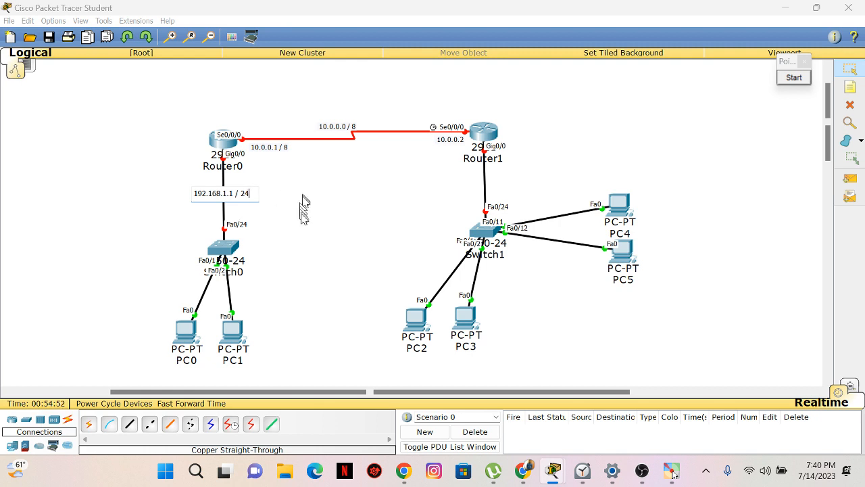
pyautogui.click(302, 219)
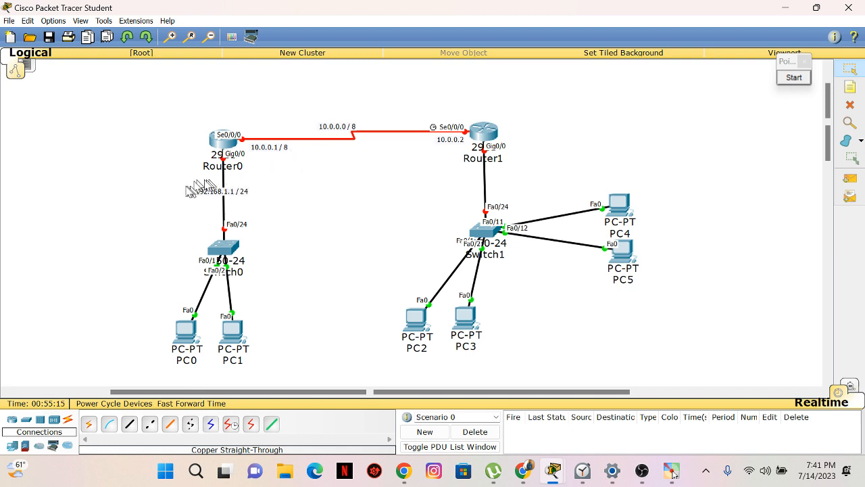
pyautogui.moveTo(187, 173); pyautogui.dragTo(272, 217)
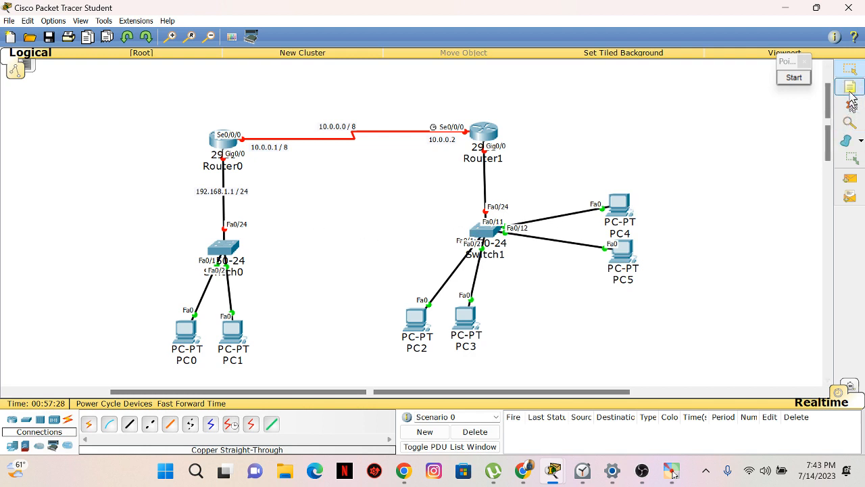
pyautogui.moveTo(180, 182); pyautogui.dragTo(270, 205)
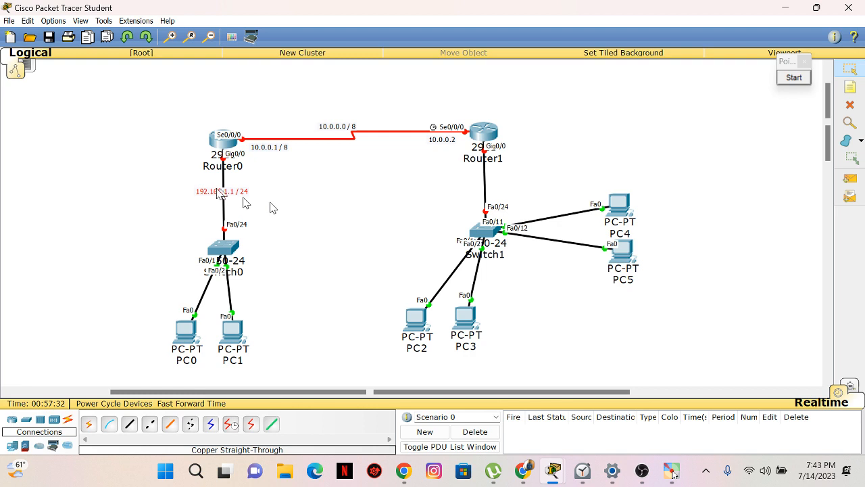
pyautogui.moveTo(190, 174); pyautogui.dragTo(270, 204)
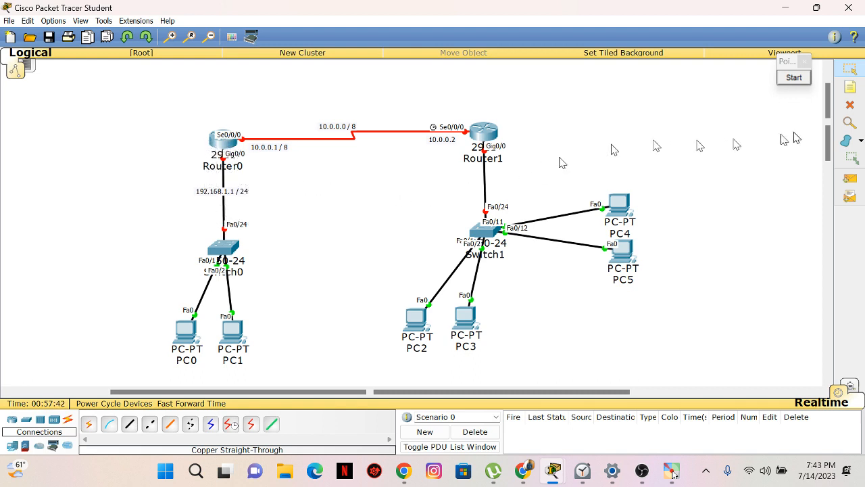
# Add a note reading "172.16.1.1 / 16" on the Router1–Switch1 link, leave note placement and centre the note over the cable.
pyautogui.click(850, 87)
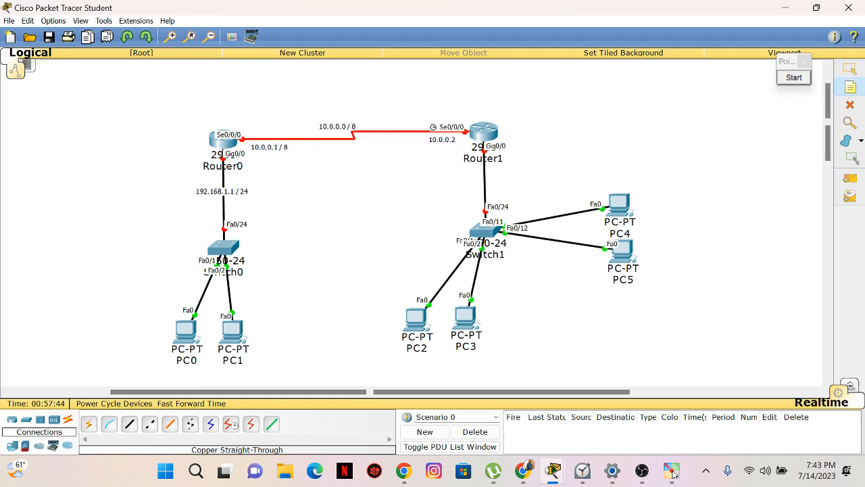
pyautogui.click(618, 223)
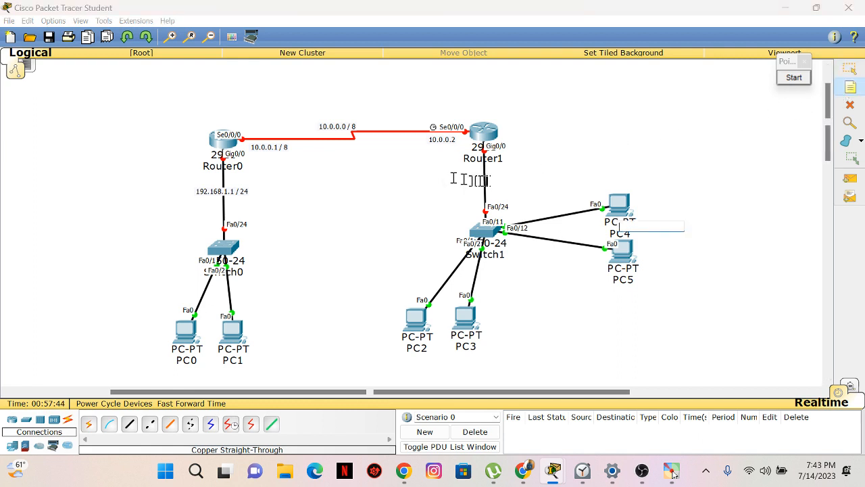
pyautogui.click(511, 182)
pyautogui.write('172,')
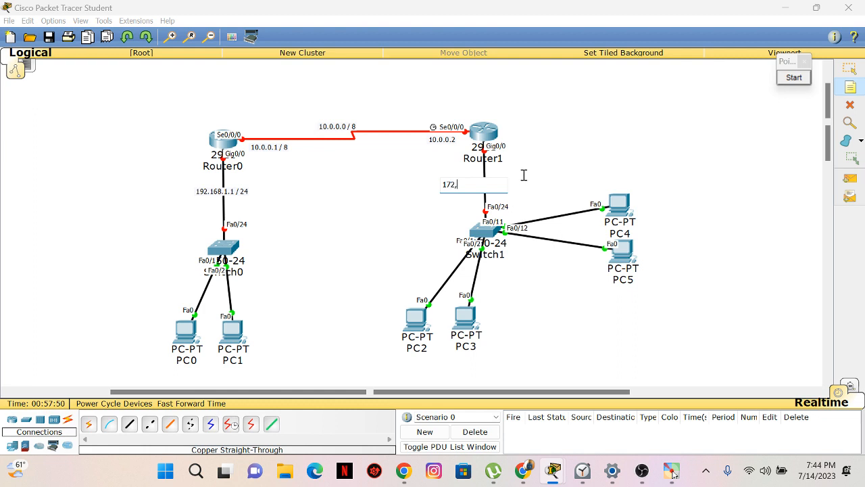
pyautogui.press('BackSpace')
pyautogui.write('.16.1.1 /')
pyautogui.write('16')
pyautogui.click(541, 163)
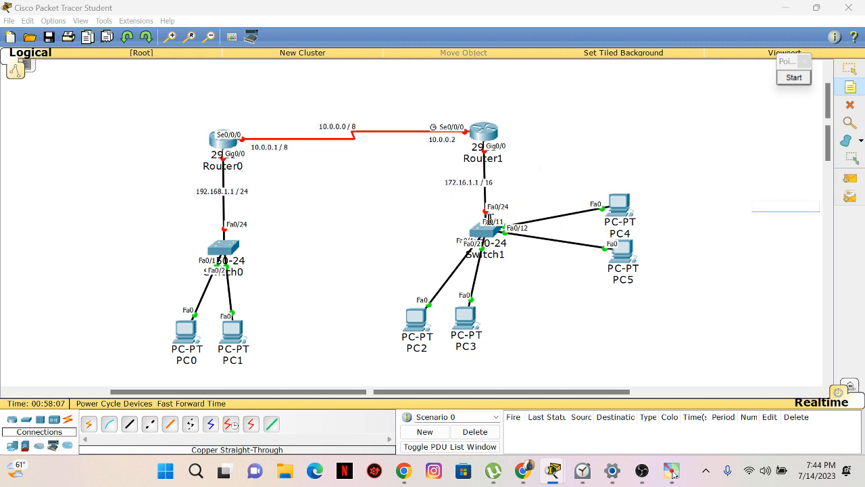
pyautogui.press('Escape')
pyautogui.moveTo(467, 183); pyautogui.dragTo(482, 182)
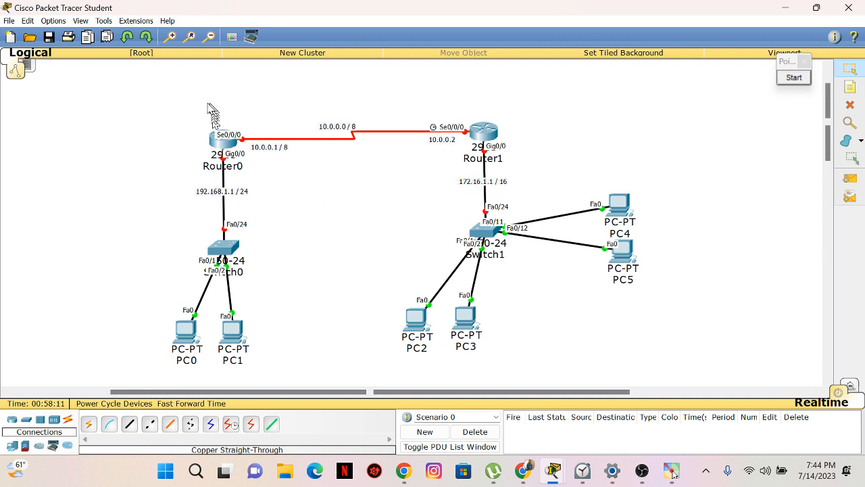
pyautogui.moveTo(189, 109); pyautogui.dragTo(534, 192)
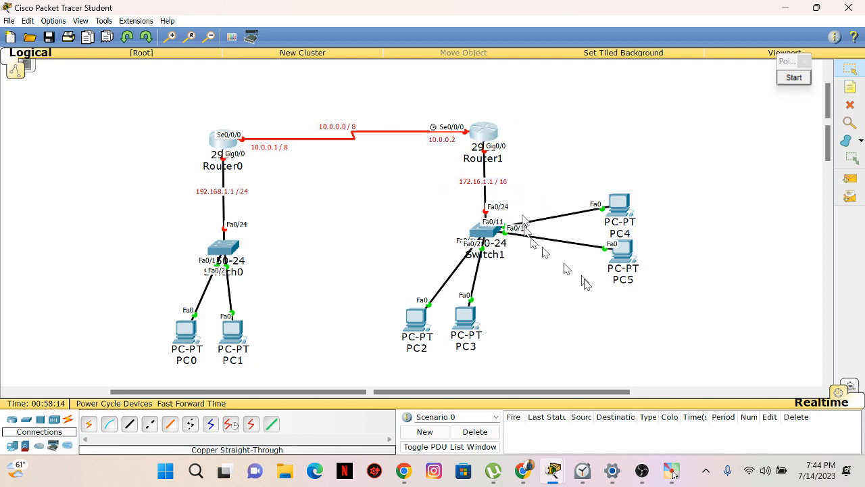
pyautogui.click(583, 277)
pyautogui.moveTo(342, 289); pyautogui.dragTo(566, 348)
pyautogui.moveTo(127, 286); pyautogui.dragTo(238, 356)
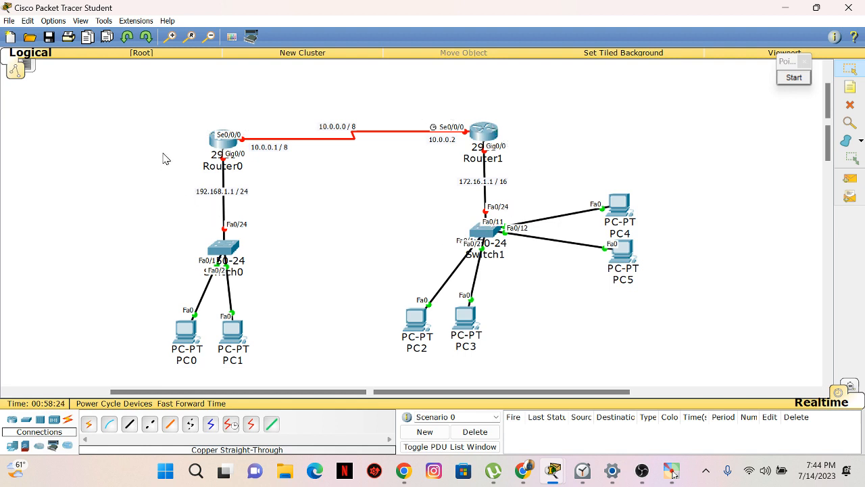
# Open Router0's device window, enlarge it and place it so that Router0, Switch0 and their PCs stay uncovered.
pyautogui.moveTo(280, 392); pyautogui.dragTo(363, 403)
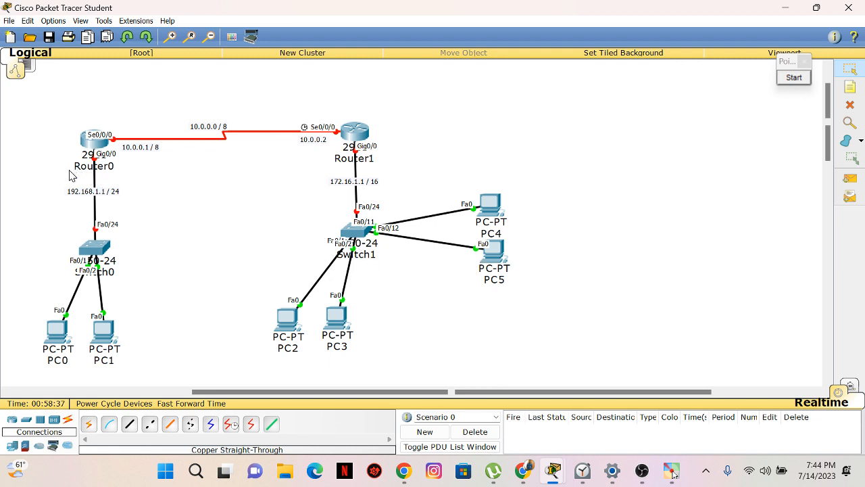
pyautogui.click(98, 150)
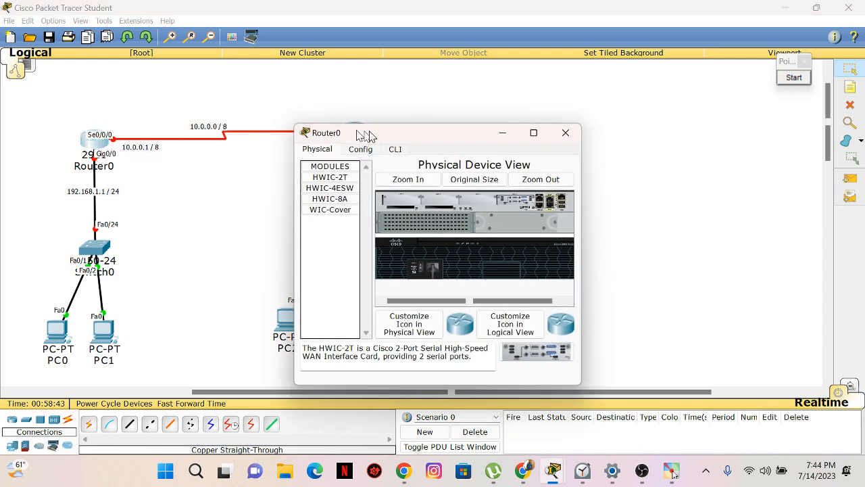
pyautogui.moveTo(450, 120); pyautogui.dragTo(505, 86)
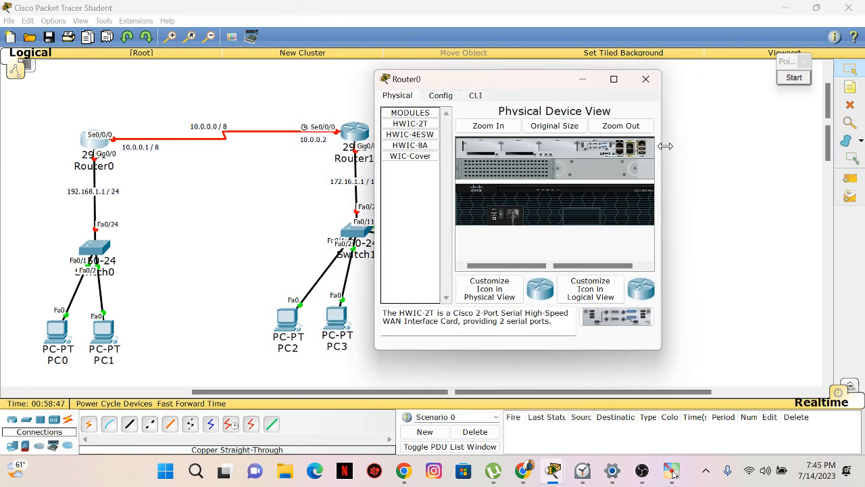
pyautogui.moveTo(661, 140); pyautogui.dragTo(741, 140)
pyautogui.moveTo(619, 70); pyautogui.dragTo(619, 47)
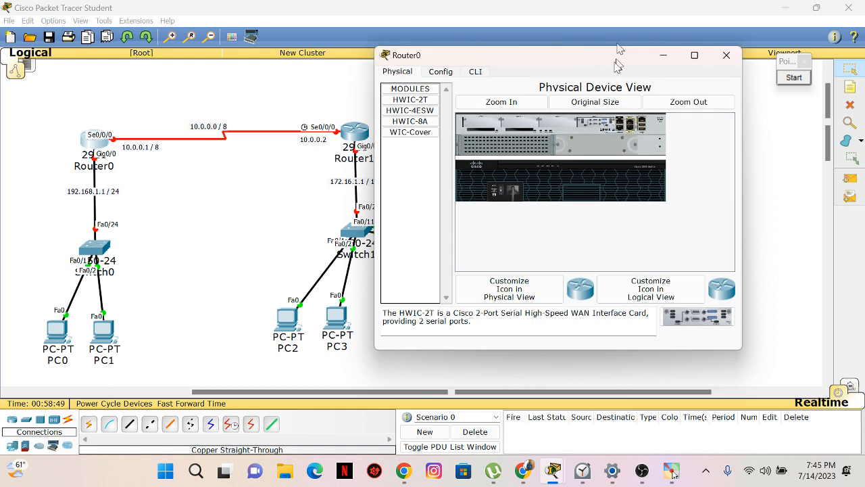
# Set Router0's display name to Gaza in its global settings.
pyautogui.click(440, 73)
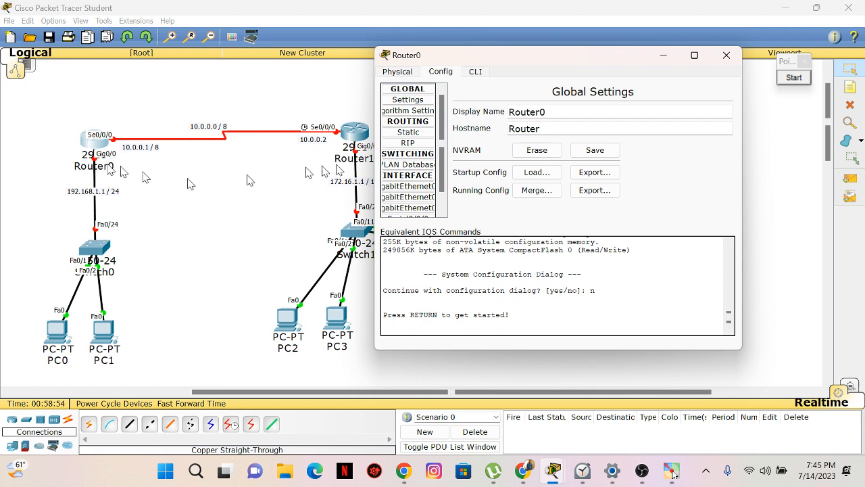
pyautogui.moveTo(564, 112); pyautogui.dragTo(508, 112)
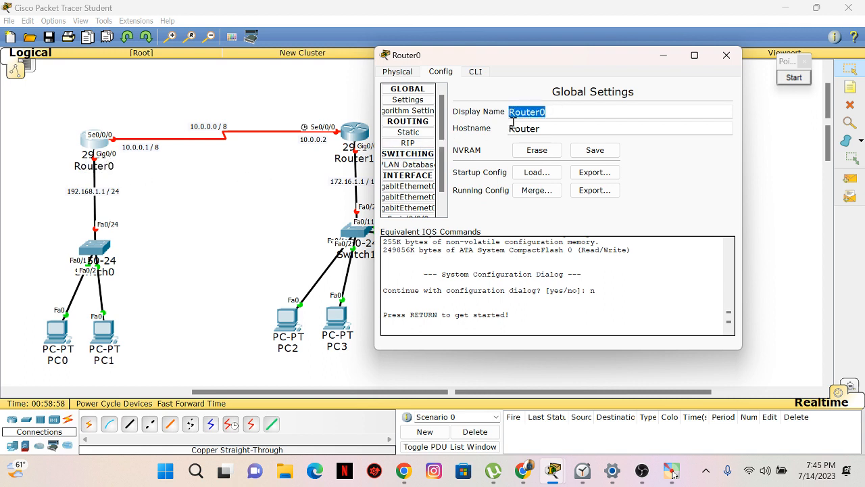
pyautogui.write('G')
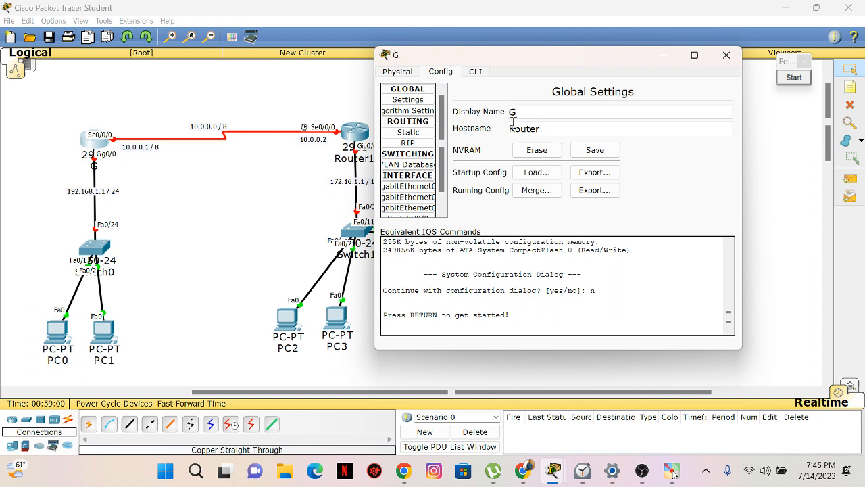
pyautogui.write('aza')
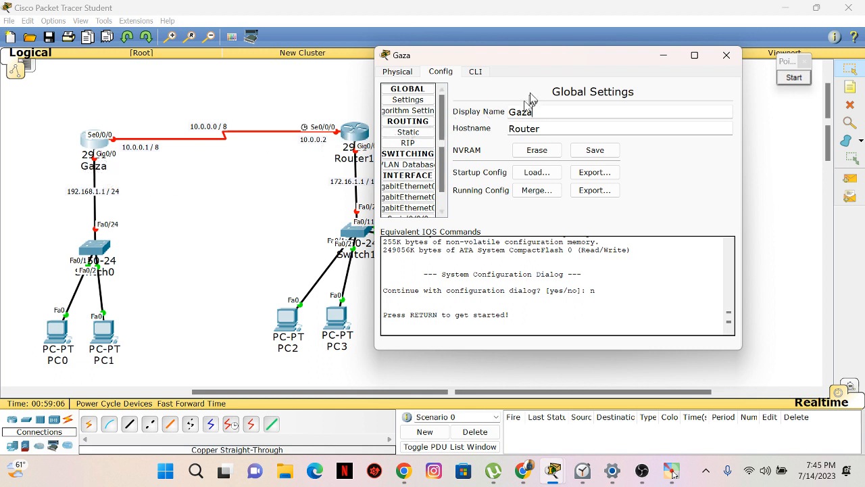
# Open the Gaza router's command line and enter global configuration mode with enable and configure terminal.
pyautogui.click(475, 72)
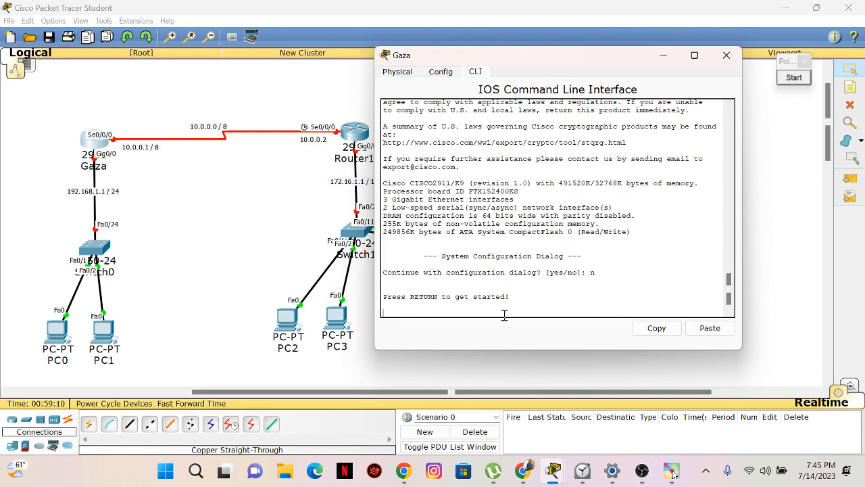
pyautogui.press('Return')
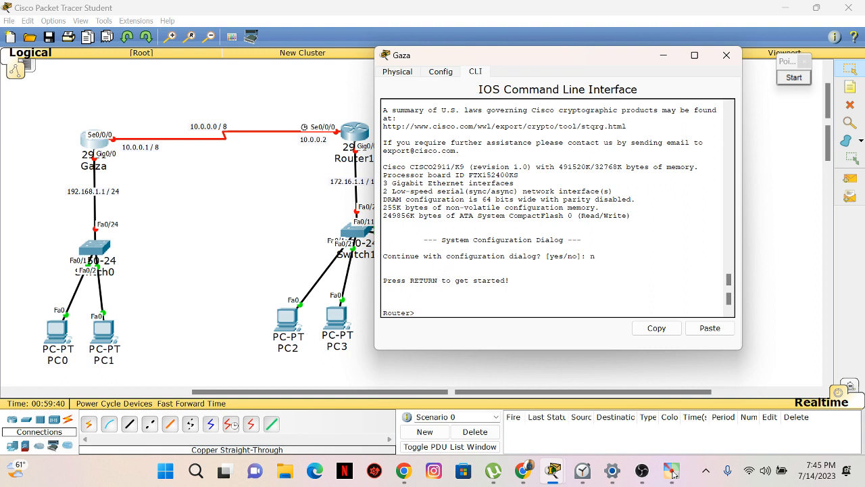
pyautogui.write('enable')
pyautogui.press('Return')
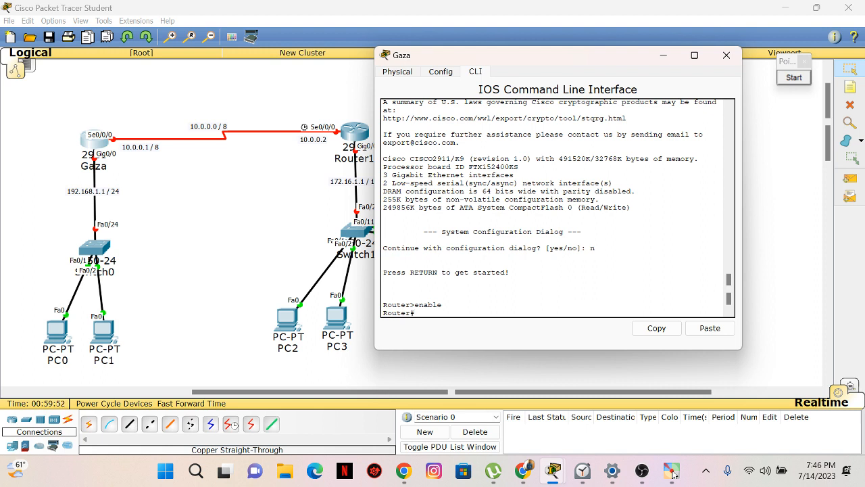
pyautogui.write('configure terminall')
pyautogui.press('Return')
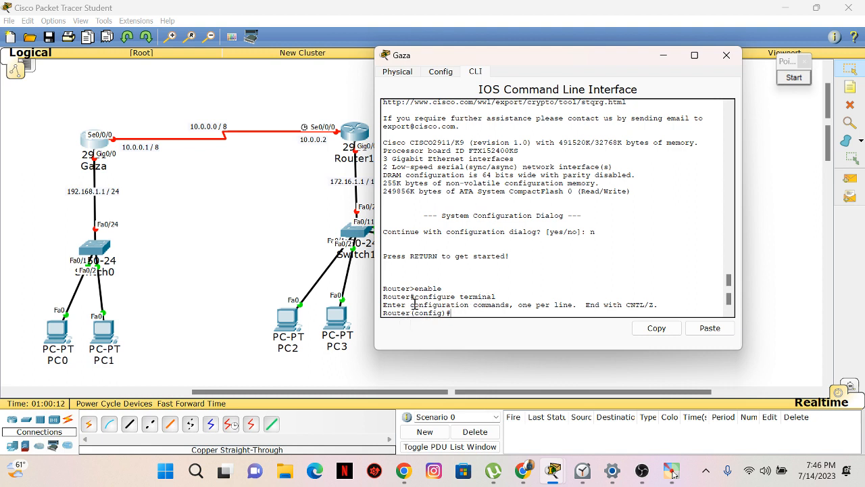
# Set the router's hostname to GAZA in global configuration mode.
pyautogui.write('hostname Gaza')
pyautogui.press('BackSpace')
pyautogui.press('BackSpace')
pyautogui.press('capslock')
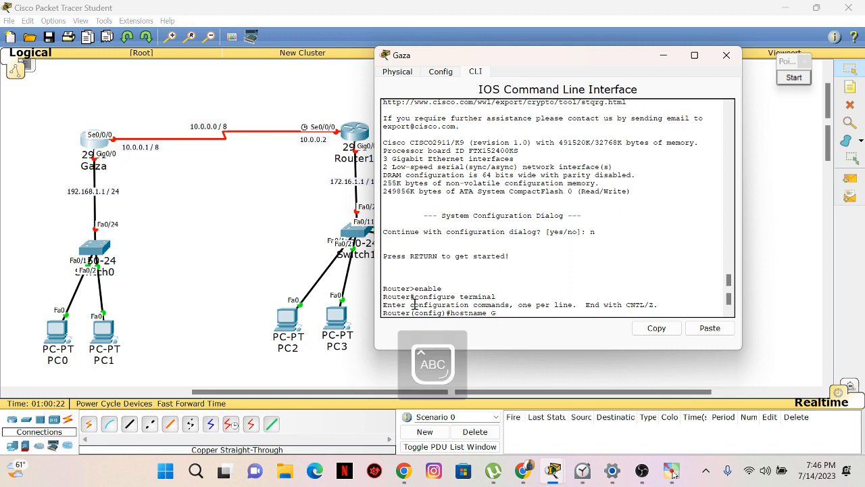
pyautogui.write('AZA')
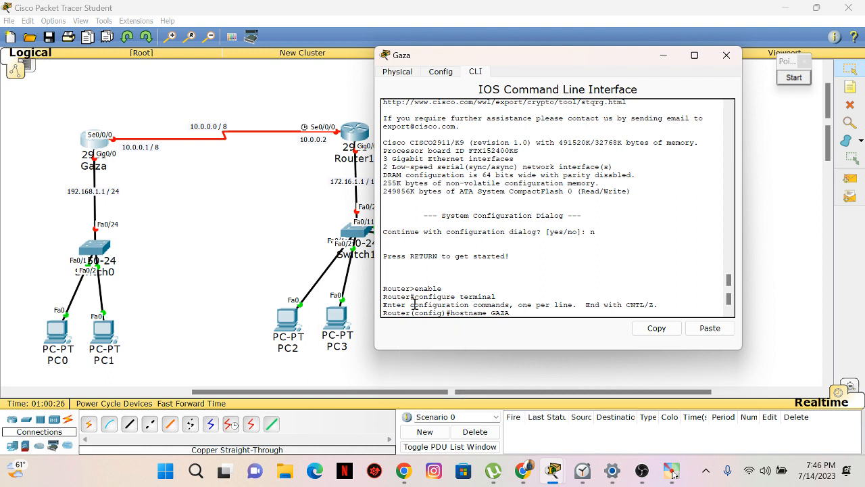
pyautogui.press('Return')
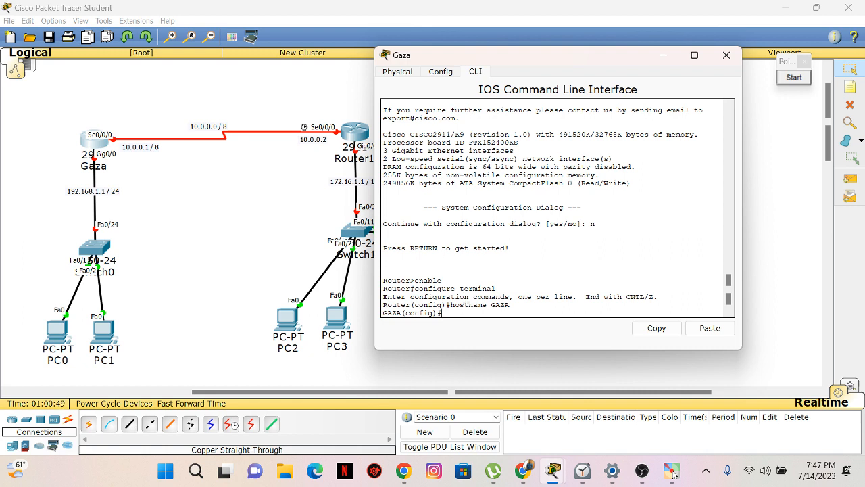
pyautogui.press('Return')
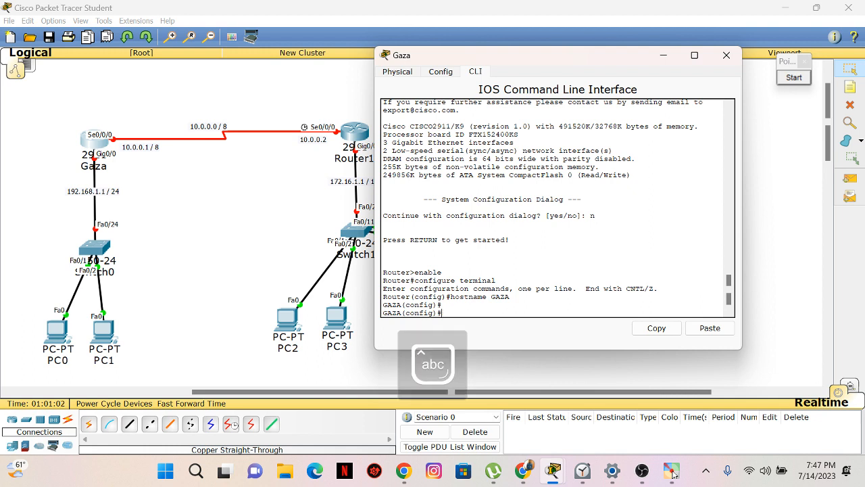
# Assign IP address 192.168.1.1 with subnet mask 255.255.255.0 to the router's interface gigabitEthernet 0/0.
pyautogui.write('interface giga')
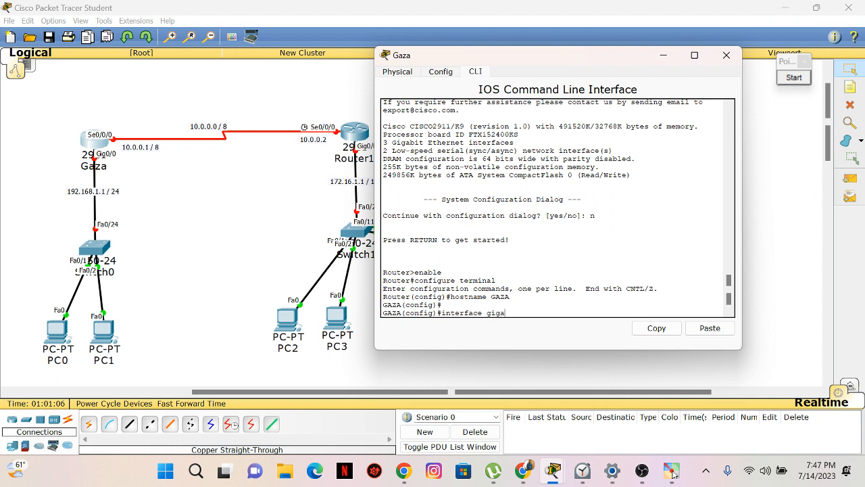
pyautogui.write('bitEthen=r')
pyautogui.press('BackSpace')
pyautogui.press('BackSpace')
pyautogui.write('net 0/0')
pyautogui.press('Return')
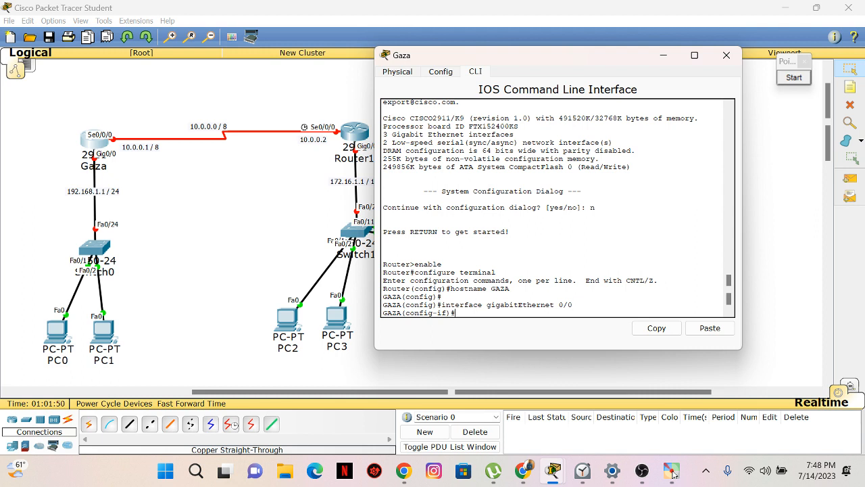
pyautogui.write('ip address')
pyautogui.write('192.168.1.1')
pyautogui.write('255.255.2')
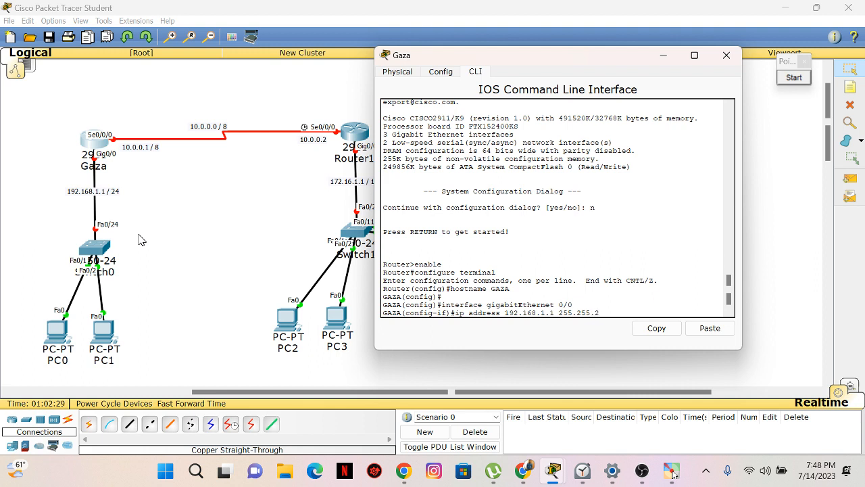
pyautogui.write('55.0')
pyautogui.press('Return')
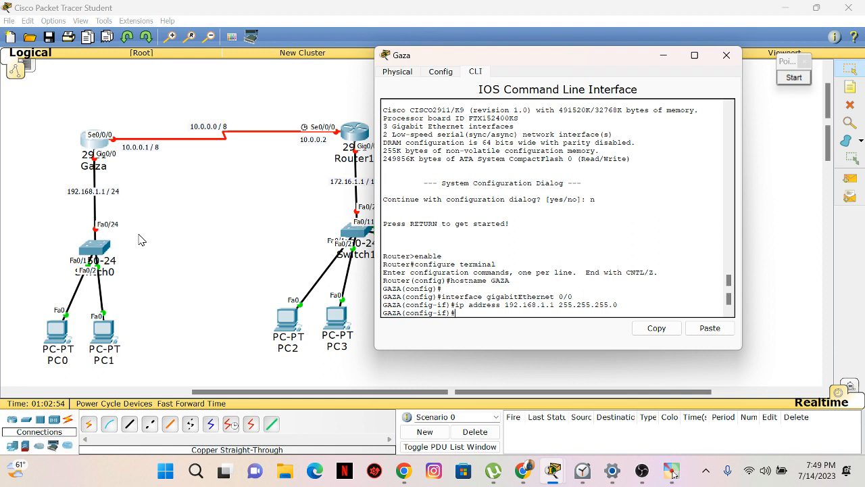
# Bring up gigabitEthernet 0/0 with no shutdown and exit to global configuration mode.
pyautogui.write('no shutdown')
pyautogui.press('Return')
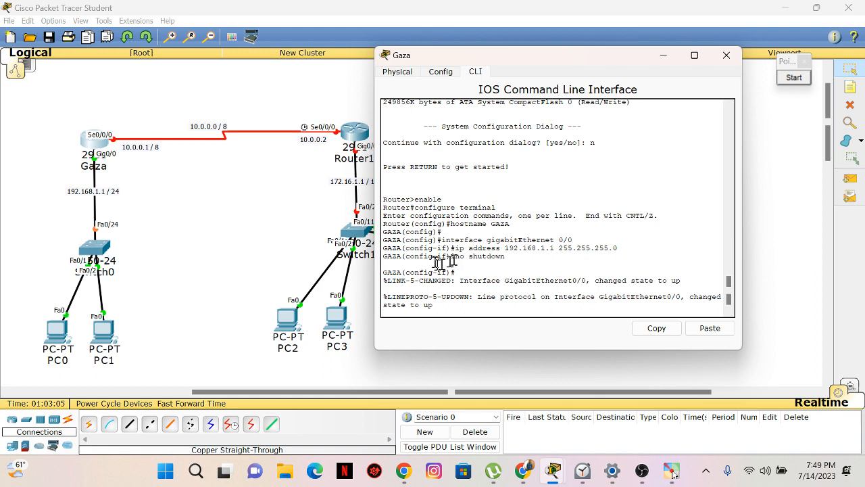
pyautogui.moveTo(453, 257); pyautogui.dragTo(506, 258)
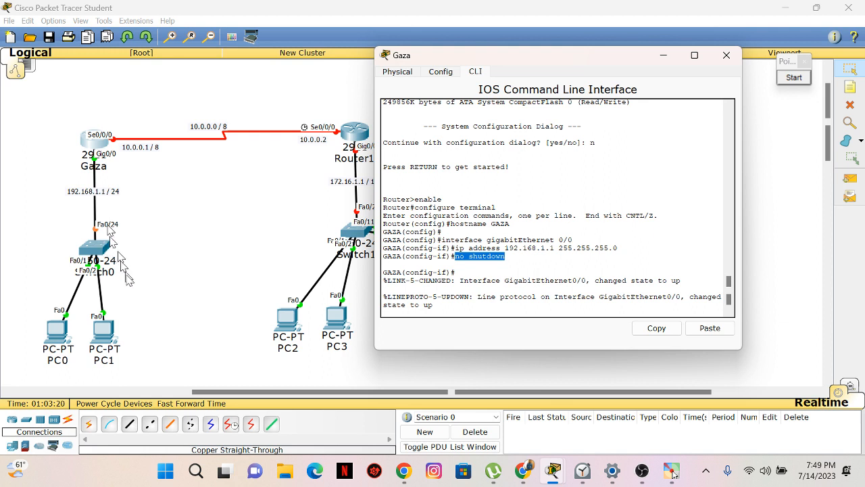
pyautogui.click(407, 311)
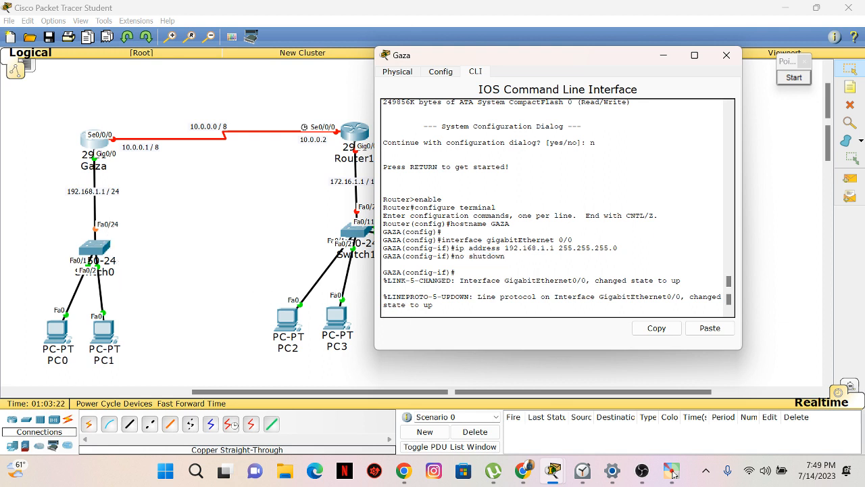
pyautogui.press('Return')
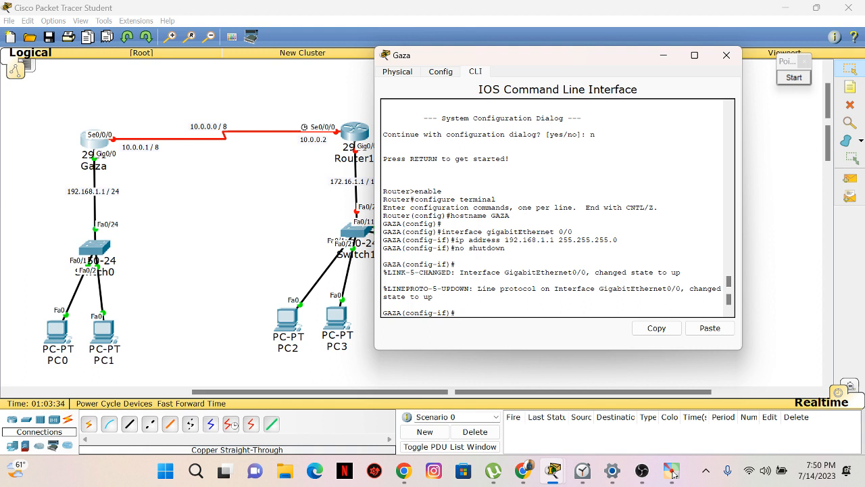
pyautogui.write('exit')
pyautogui.press('Return')
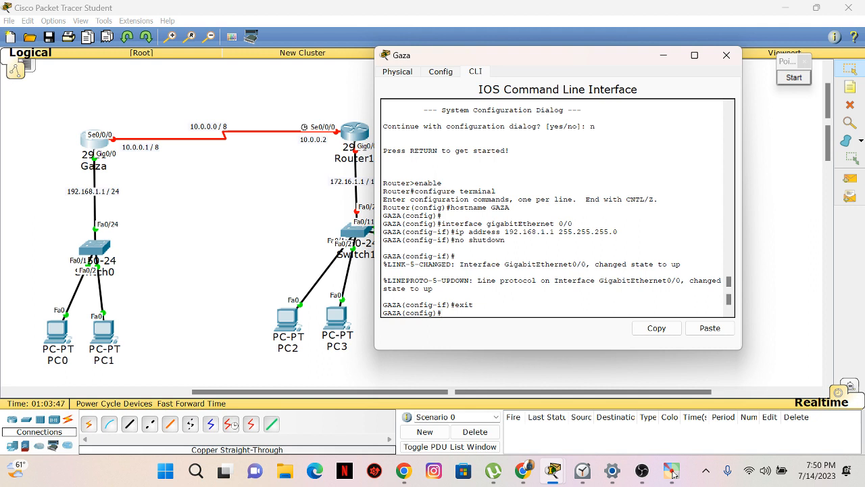
# Assign IP address 10.0.0.1 with subnet mask 255.0.0.0 to the router's interface serial 0/0/0.
pyautogui.write('nterface serial 0/0/0')
pyautogui.press('Return')
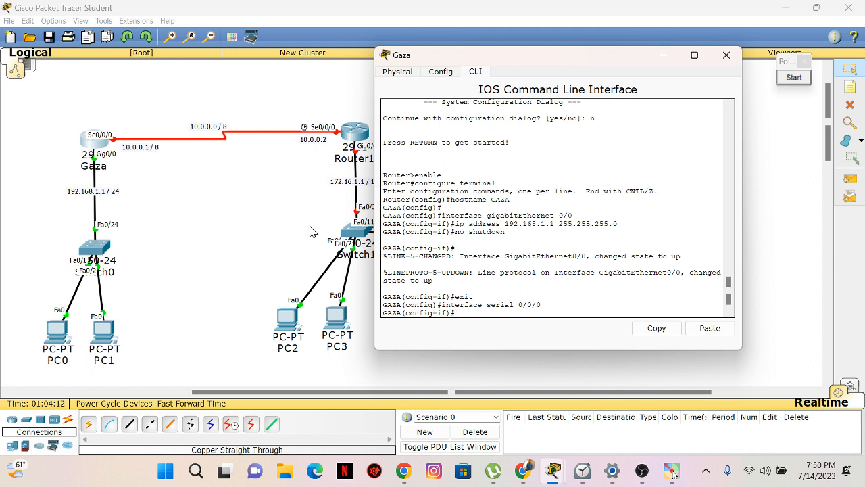
pyautogui.write('ip address 10.0.0.1')
pyautogui.write('255.0.0.0')
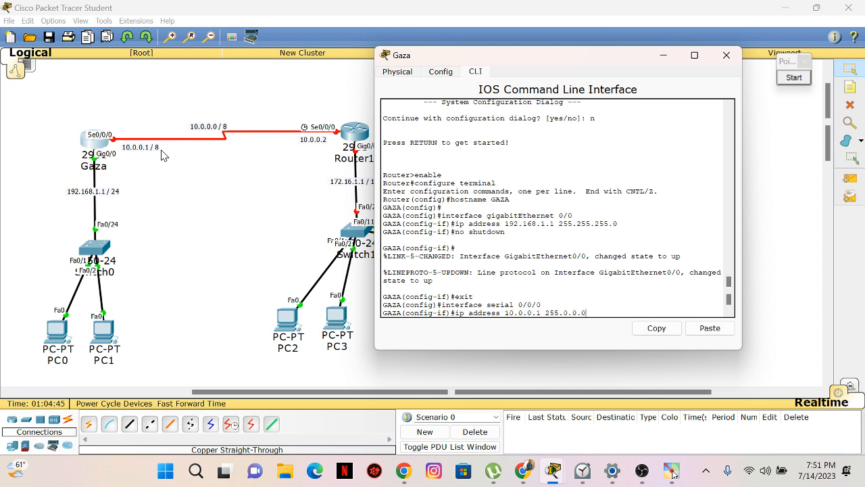
pyautogui.press('Return')
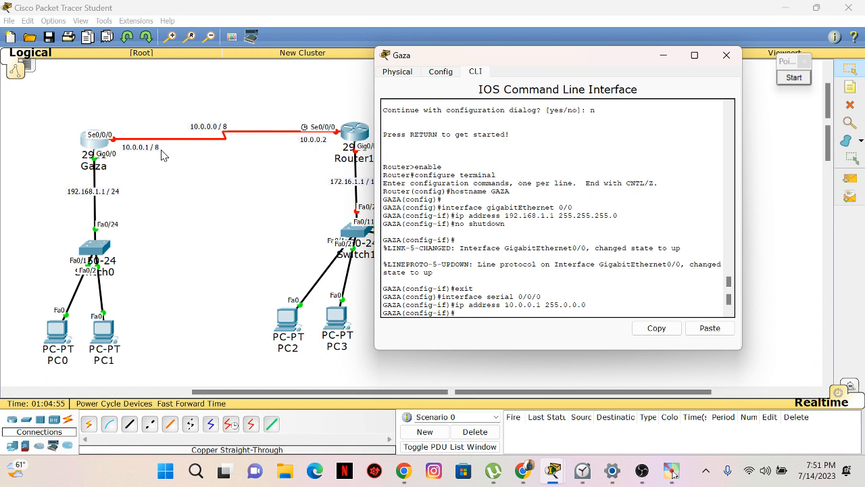
# Bring up the Gaza router's interface serial 0/0/0 with no shutdown and check the resulting link status line.
pyautogui.write('no shutdown')
pyautogui.press('Return')
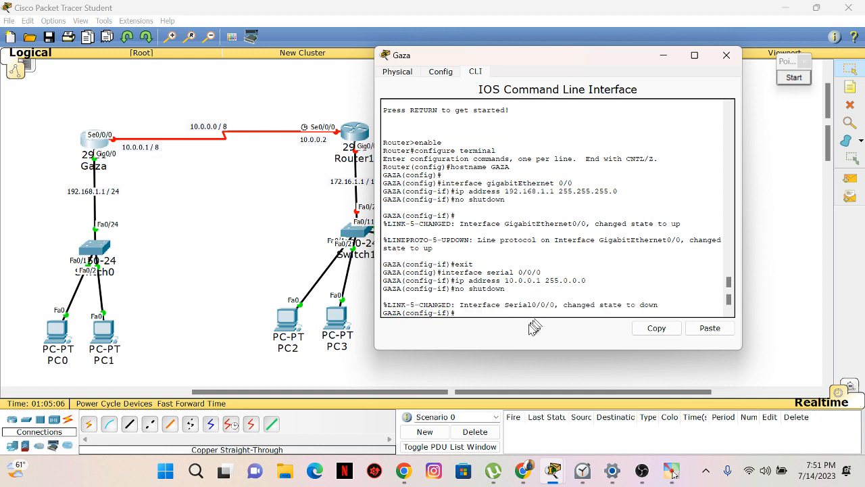
pyautogui.moveTo(565, 305); pyautogui.dragTo(670, 311)
pyautogui.click(669, 310)
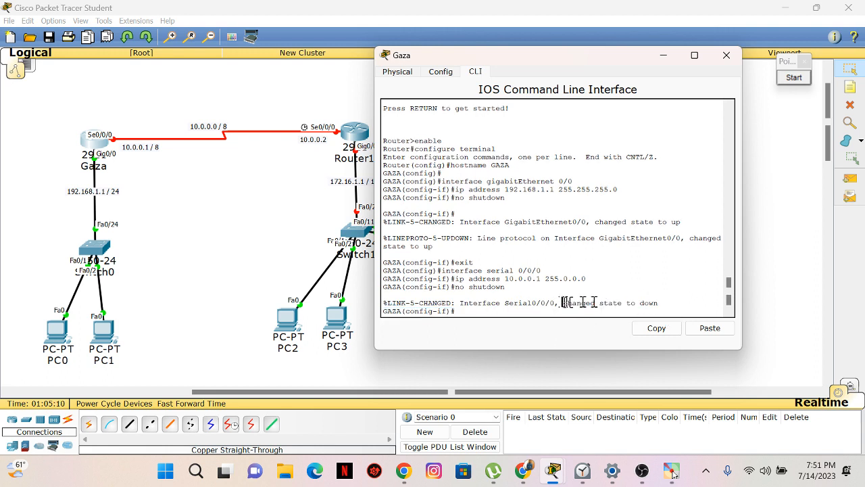
pyautogui.moveTo(564, 302); pyautogui.dragTo(663, 304)
pyautogui.click(647, 312)
pyautogui.press('Return')
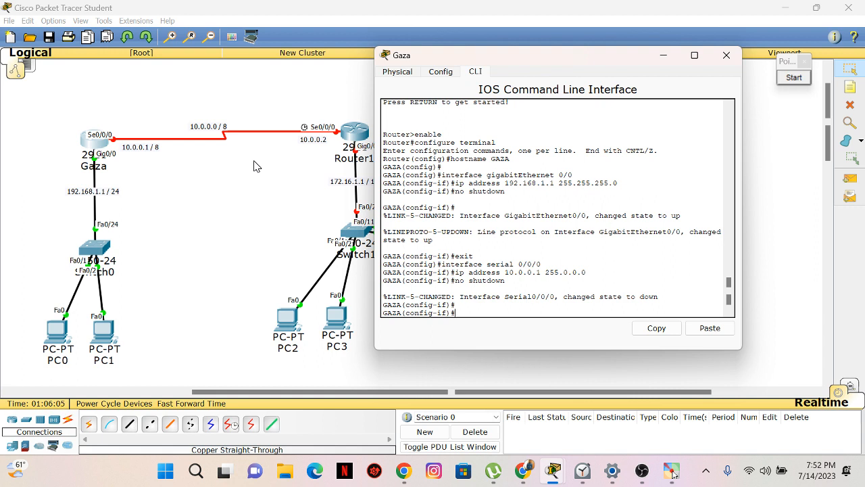
# Exit interface and global configuration modes back to the Gaza router's privileged EXEC prompt.
pyautogui.write('exit')
pyautogui.press('Return')
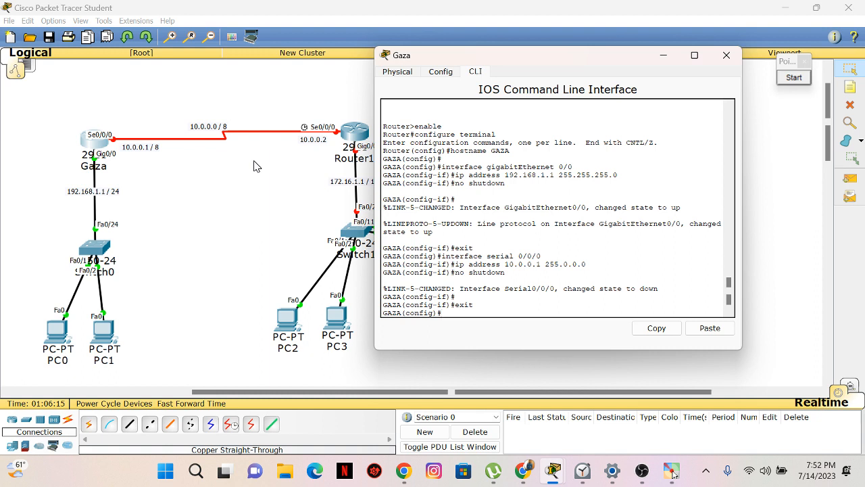
pyautogui.write('exit')
pyautogui.press('Return')
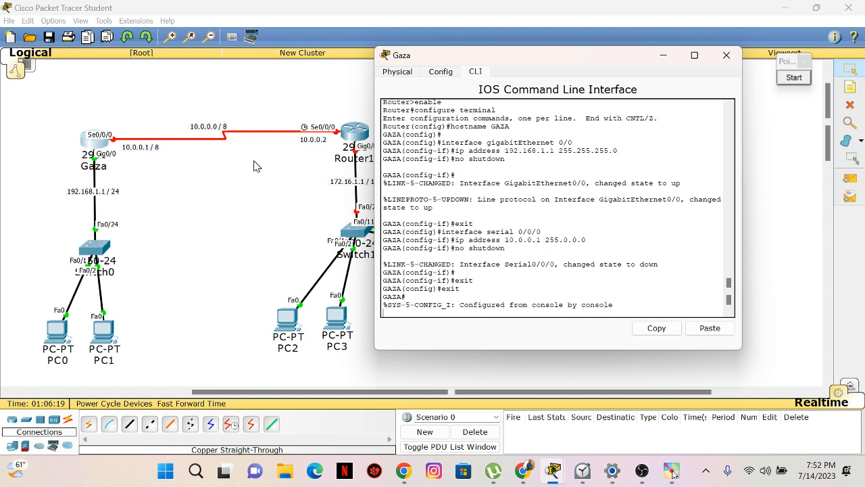
pyautogui.press('Return')
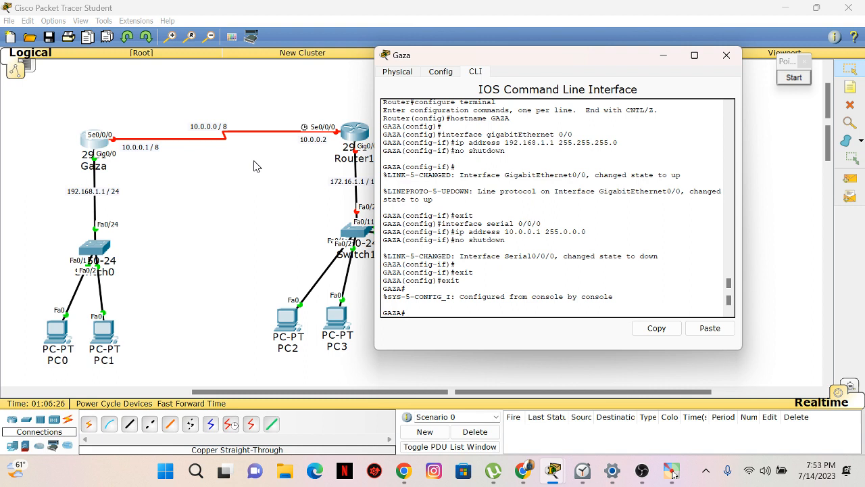
# Save the Gaza router's running configuration with write memory and close its device window.
pyautogui.write('w')
pyautogui.press('BackSpace')
pyautogui.write('write memory')
pyautogui.press('Return')
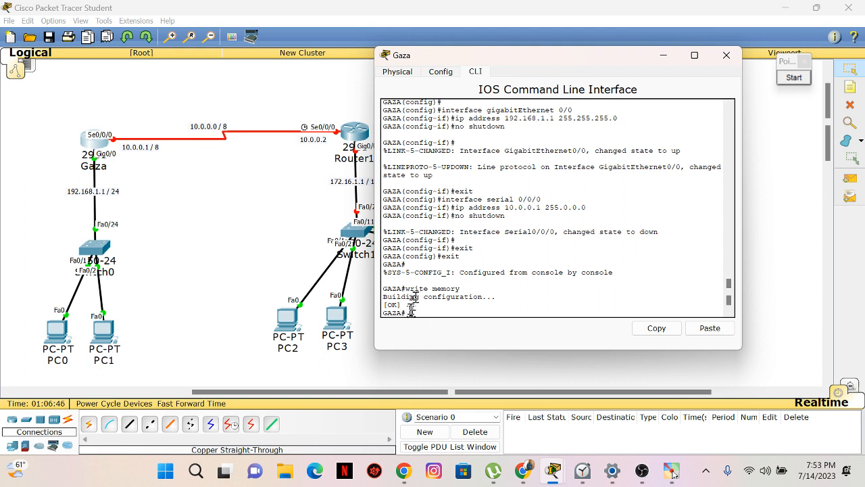
pyautogui.moveTo(402, 305); pyautogui.dragTo(383, 298)
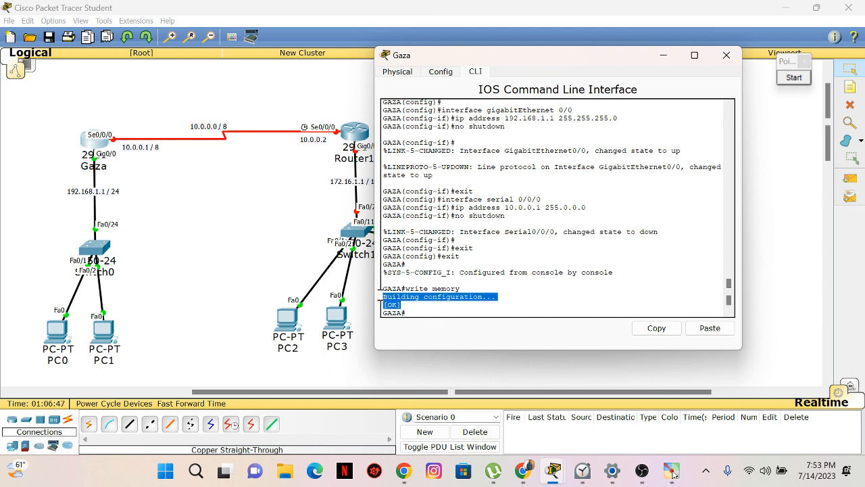
pyautogui.click(407, 316)
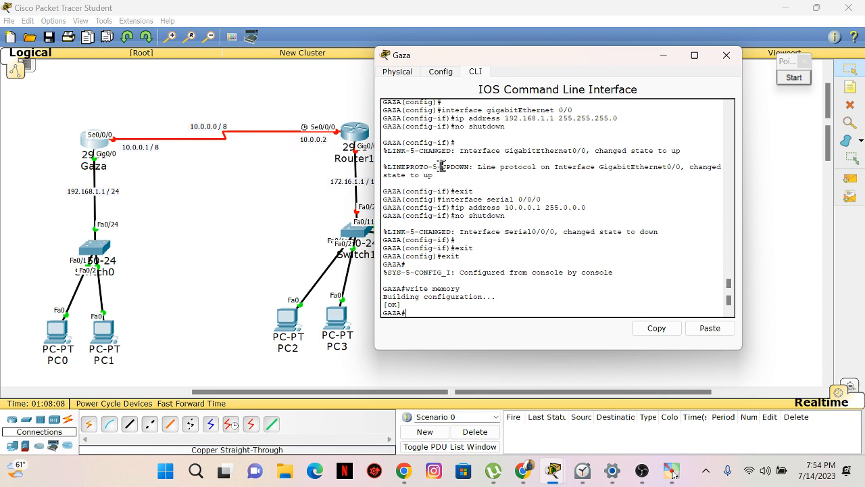
pyautogui.click(728, 56)
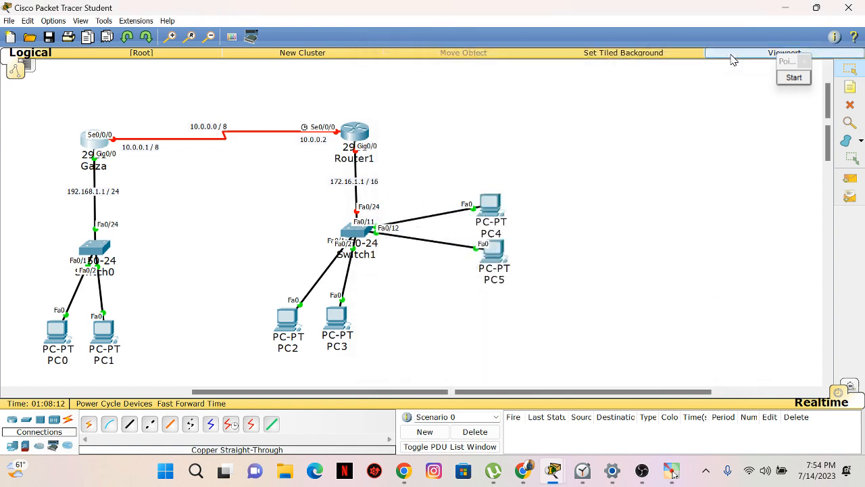
# Open Router1's device window and try to access its command line interface.
pyautogui.click(352, 135)
pyautogui.moveTo(404, 131); pyautogui.dragTo(620, 106)
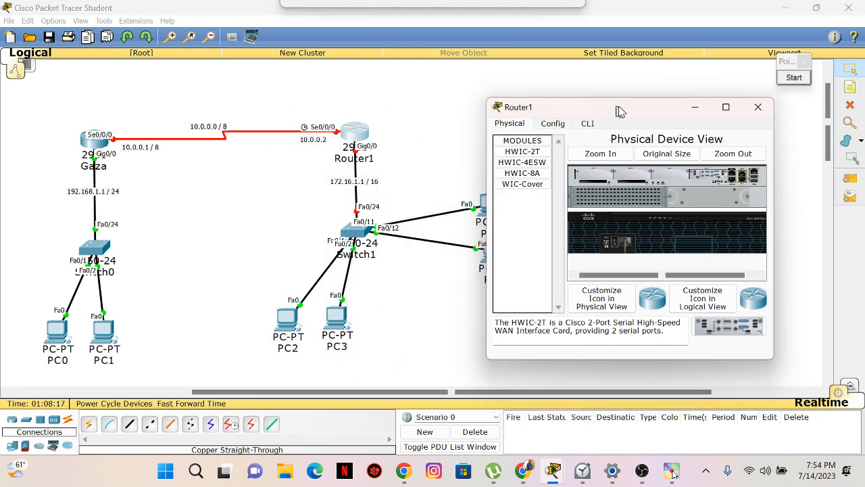
pyautogui.click(588, 125)
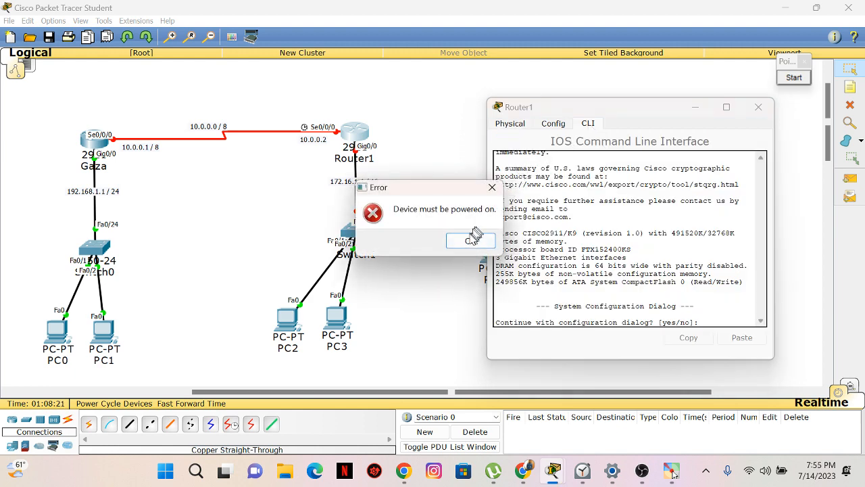
pyautogui.click(470, 241)
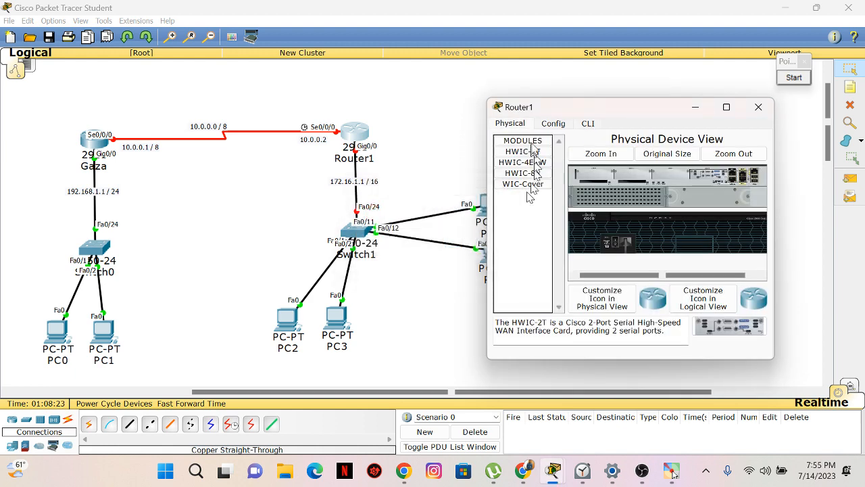
pyautogui.click(581, 125)
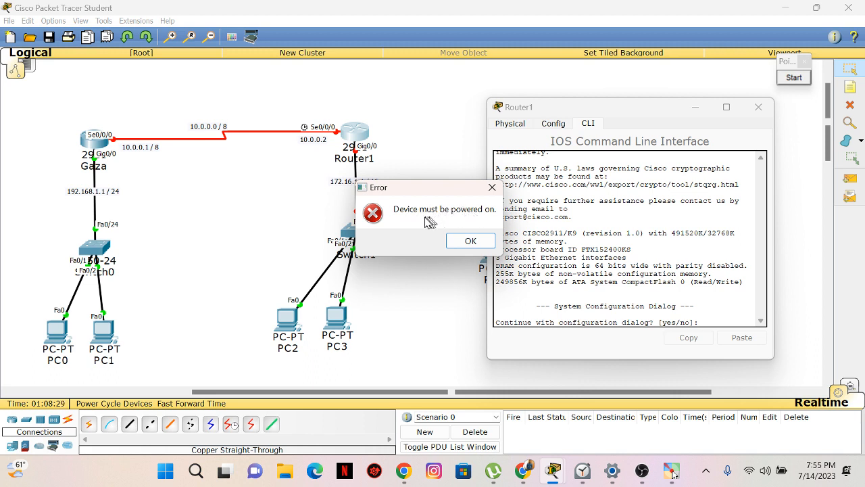
pyautogui.click(471, 241)
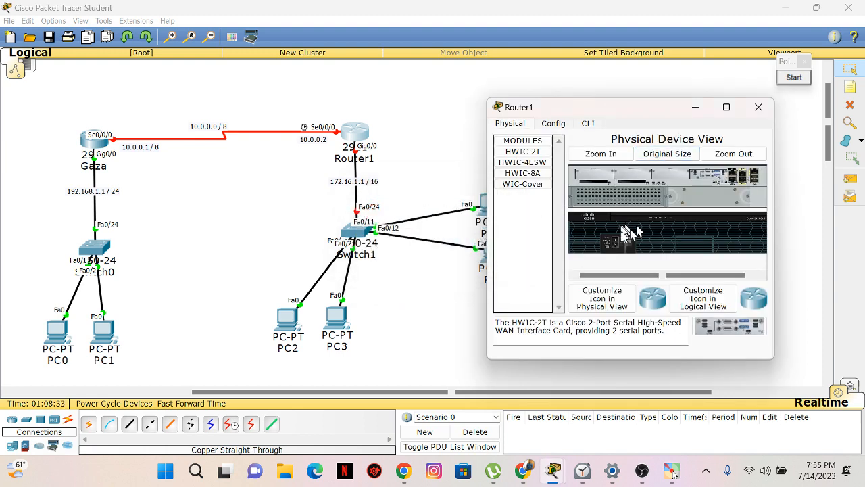
# Enlarge Router1's physical device view, power the router on at its switch and close the window.
pyautogui.click(726, 107)
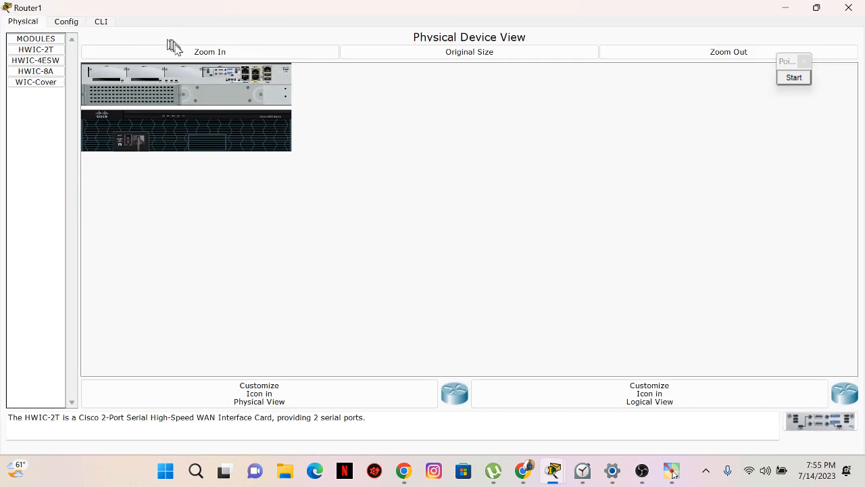
pyautogui.click(181, 52)
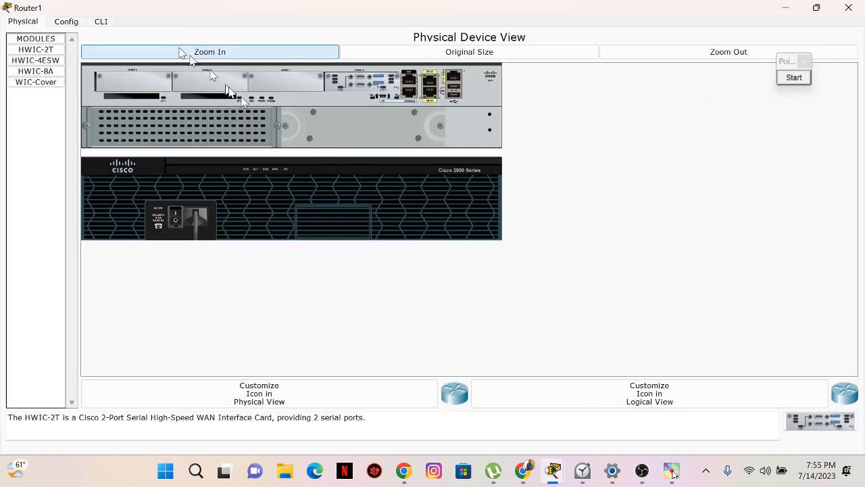
pyautogui.click(178, 218)
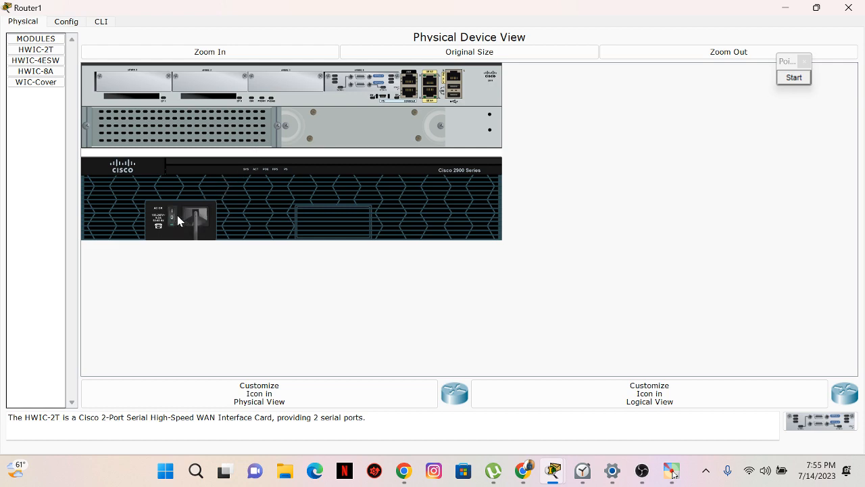
pyautogui.click(848, 7)
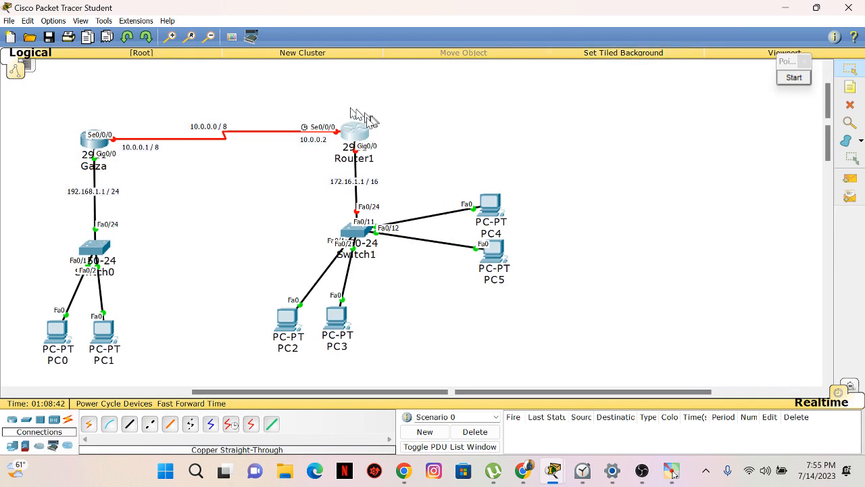
# Reopen Router1's device window, widen it and show its command line interface.
pyautogui.click(358, 132)
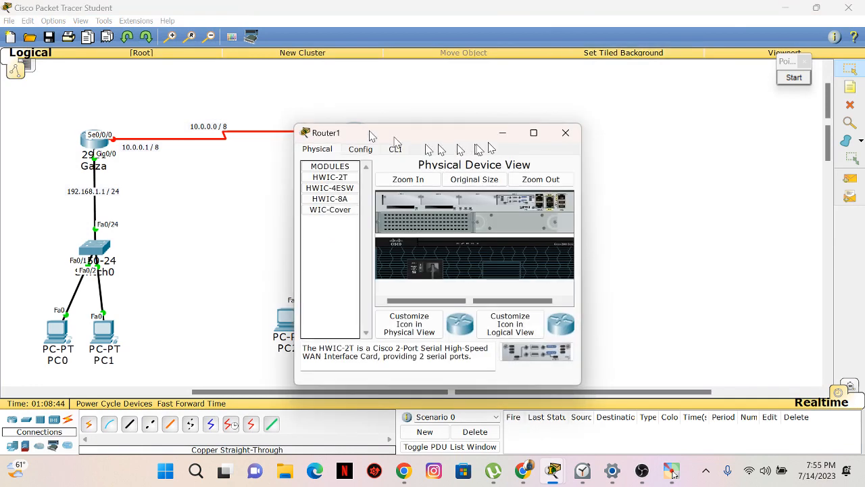
pyautogui.moveTo(457, 133); pyautogui.dragTo(508, 110)
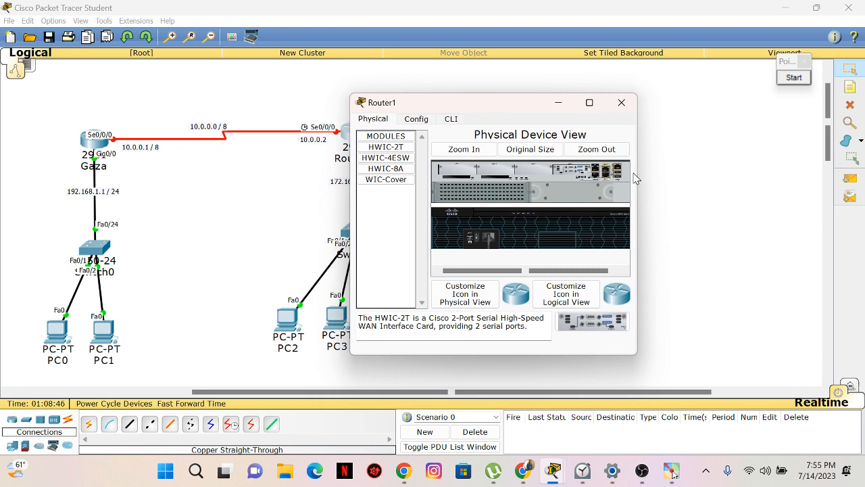
pyautogui.moveTo(637, 177); pyautogui.dragTo(757, 167)
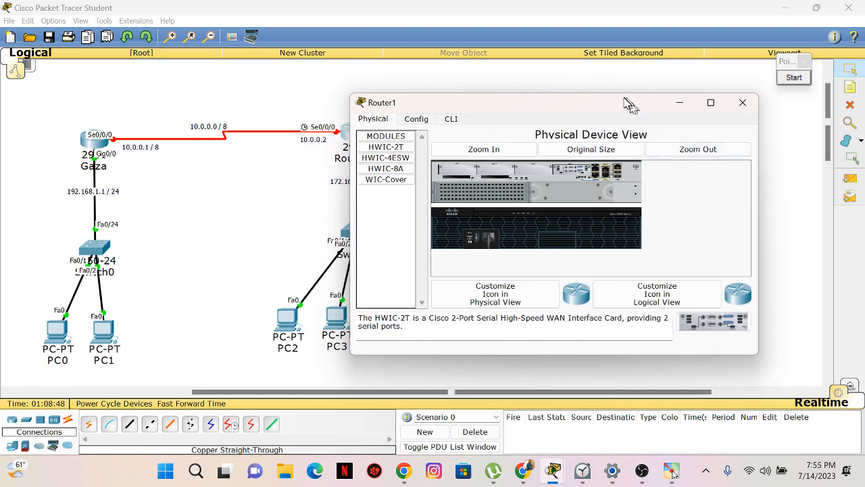
pyautogui.moveTo(629, 103); pyautogui.dragTo(624, 71)
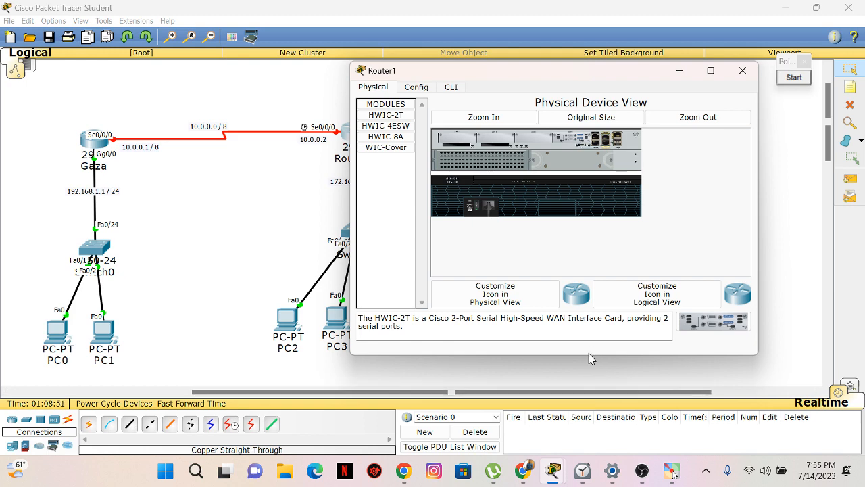
pyautogui.moveTo(588, 354); pyautogui.dragTo(589, 365)
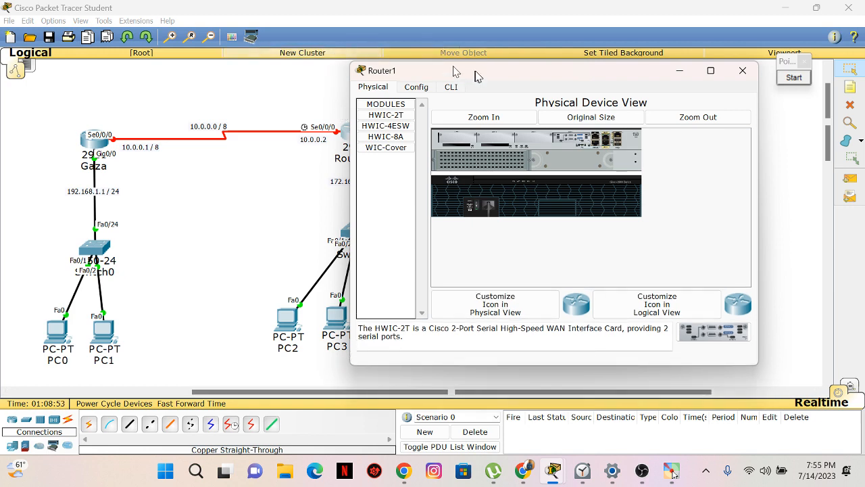
pyautogui.click(451, 87)
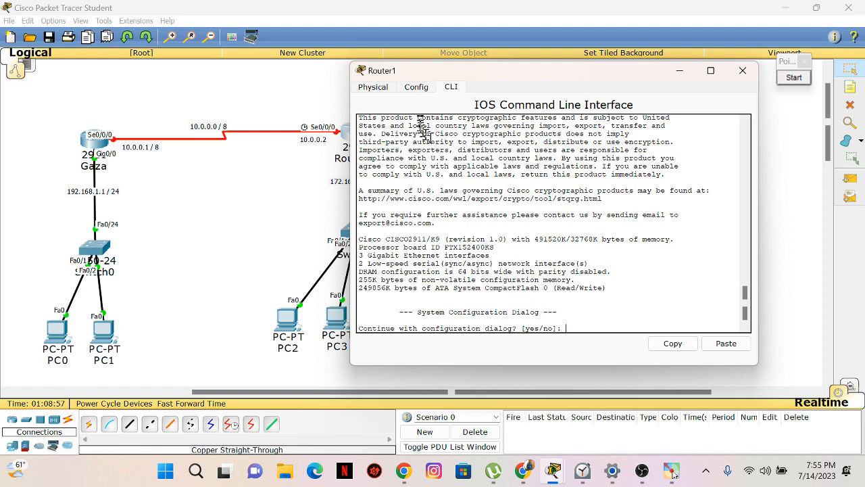
# Change Router1's display name to MANICA in its global settings.
pyautogui.click(414, 87)
pyautogui.moveTo(446, 72); pyautogui.dragTo(527, 77)
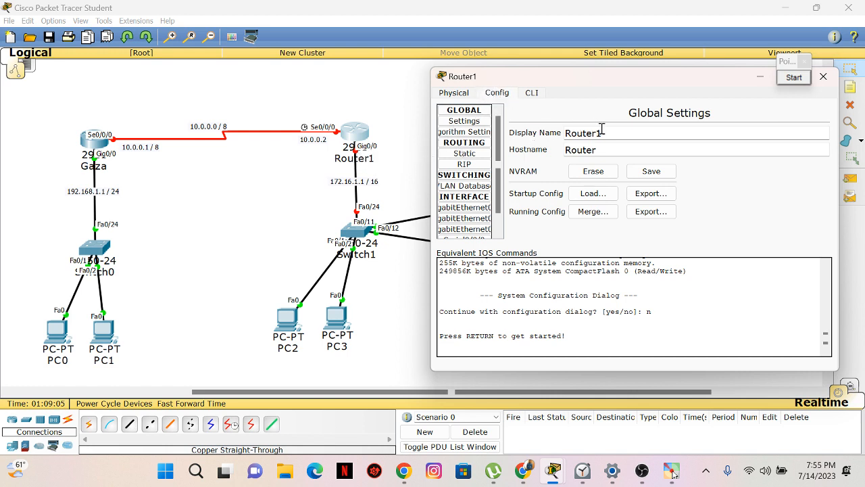
pyautogui.moveTo(602, 133); pyautogui.dragTo(557, 132)
pyautogui.write('M')
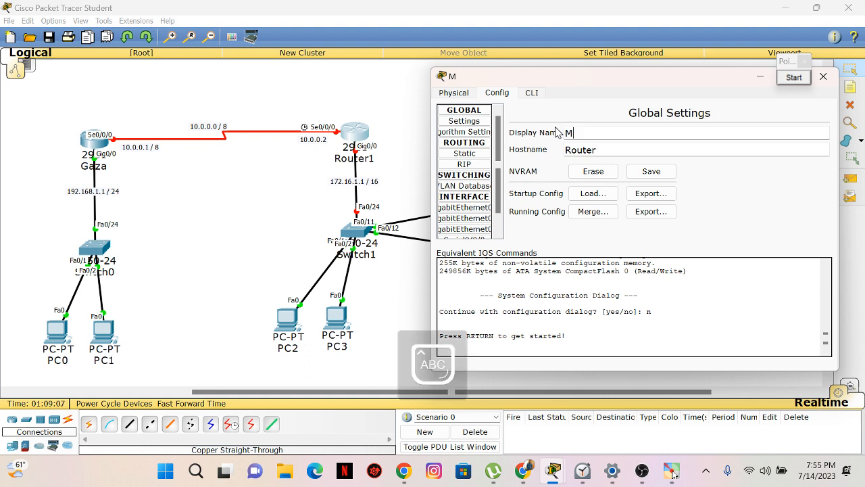
pyautogui.write('ANIN=CA')
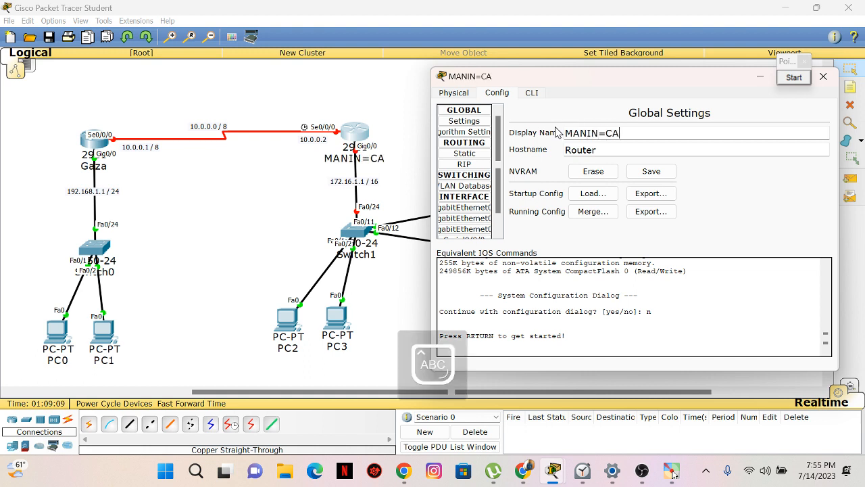
pyautogui.press('BackSpace')
pyautogui.press('BackSpace')
pyautogui.press('BackSpace')
pyautogui.press('BackSpace')
pyautogui.write('CA')
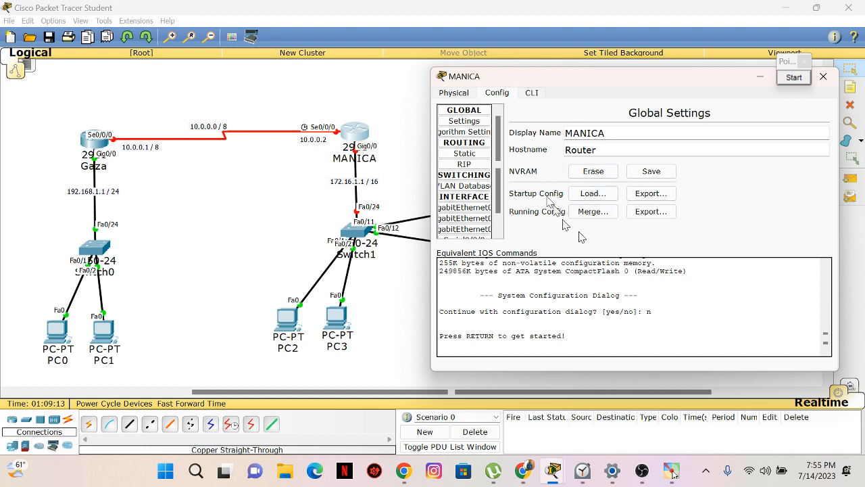
# Start a CLI session on the MANICA router and enter global configuration mode with enable and configure terminal.
pyautogui.click(532, 95)
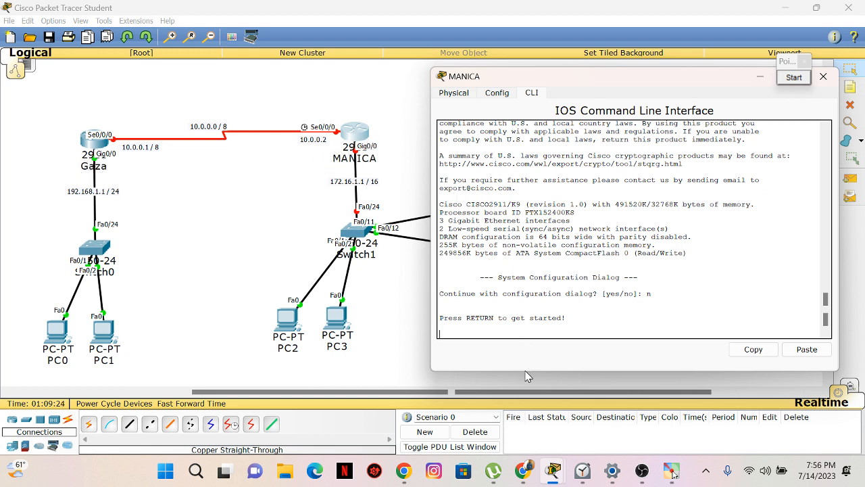
pyautogui.press('Return')
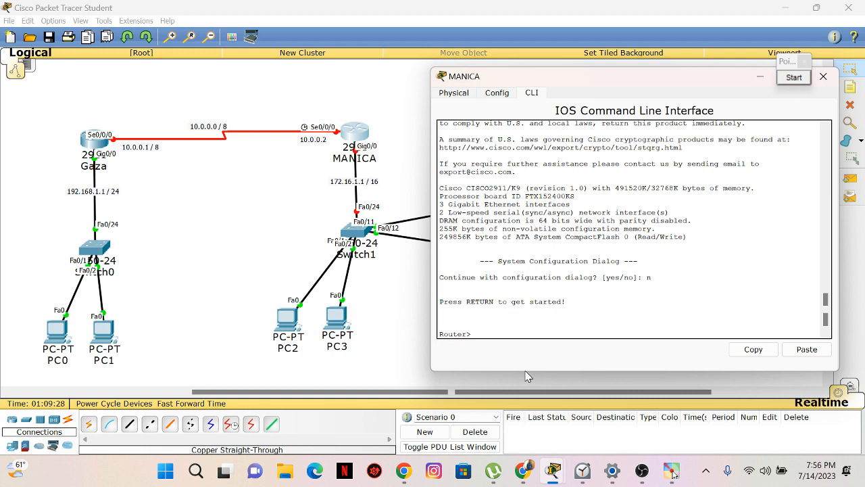
pyautogui.press('capslock')
pyautogui.write('enable')
pyautogui.press('Return')
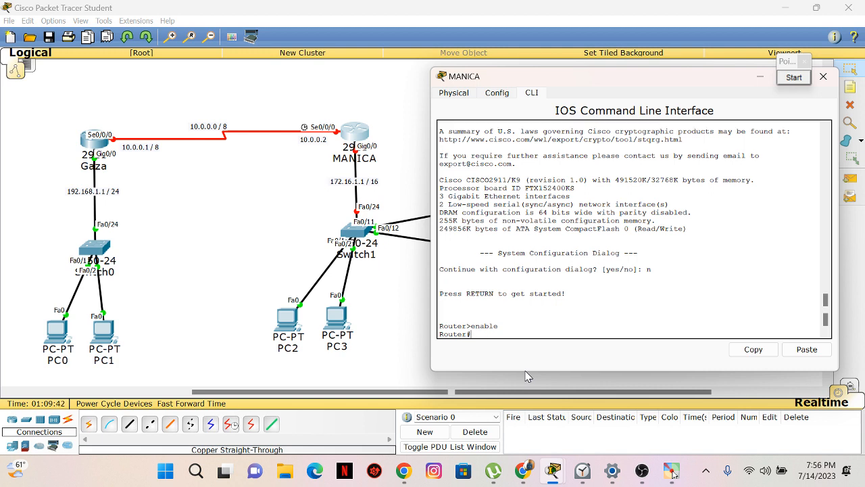
pyautogui.write('configure terminak')
pyautogui.press('BackSpace')
pyautogui.write('l')
pyautogui.press('Return')
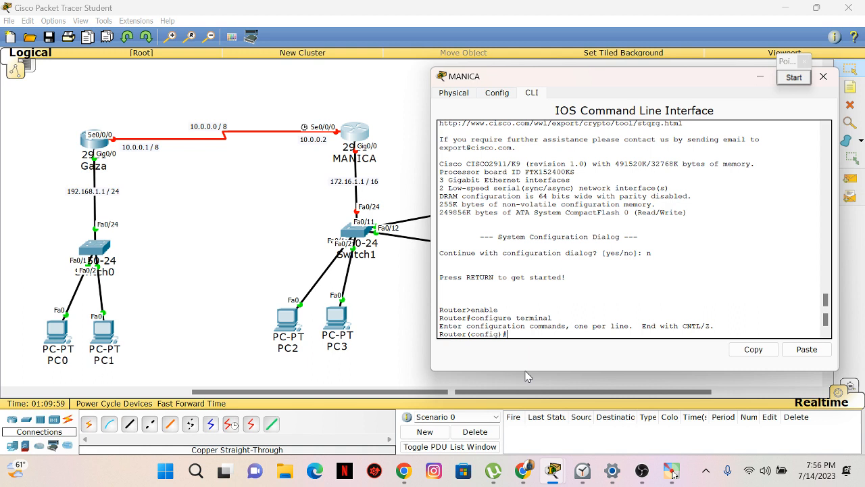
# Set the router's hostname to MANICA with the hostname command in global configuration mode.
pyautogui.press('Return')
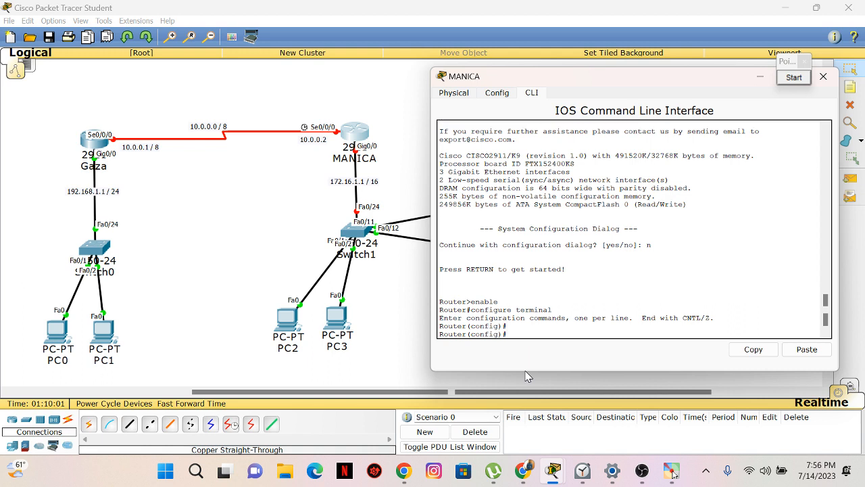
pyautogui.write('hostname')
pyautogui.press('capslock')
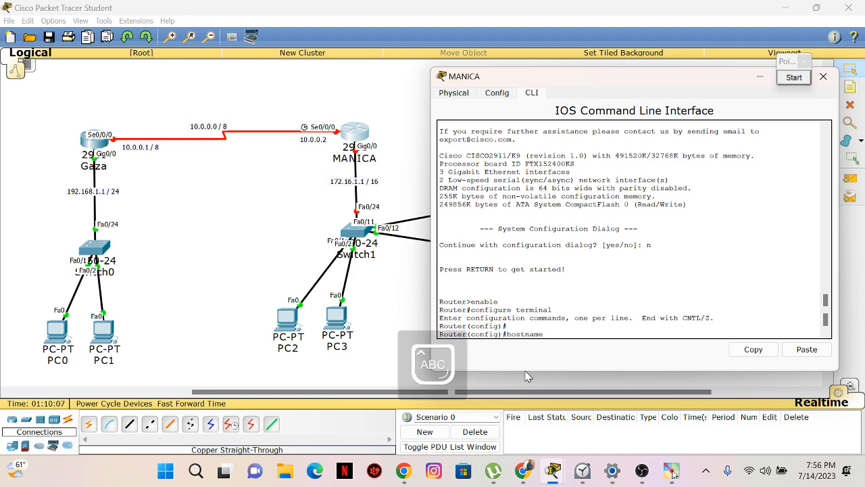
pyautogui.write('e MANICA')
pyautogui.press('capslock')
pyautogui.press('Return')
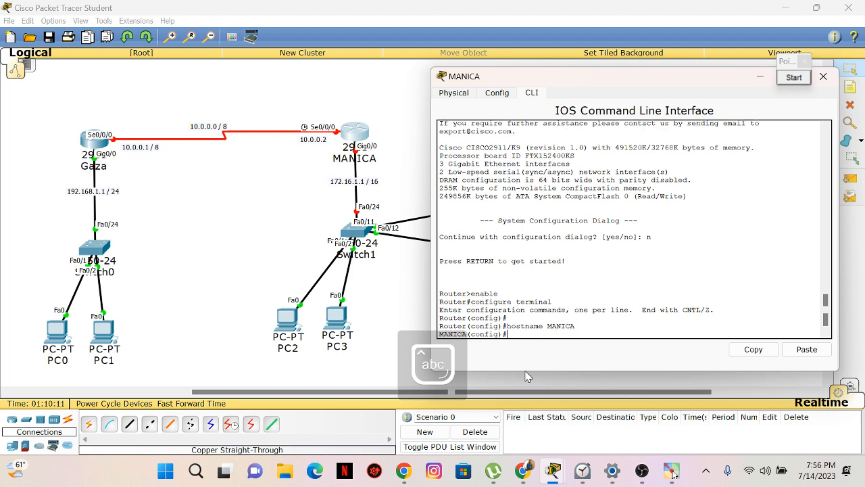
pyautogui.moveTo(439, 326); pyautogui.dragTo(457, 327)
pyautogui.click(460, 325)
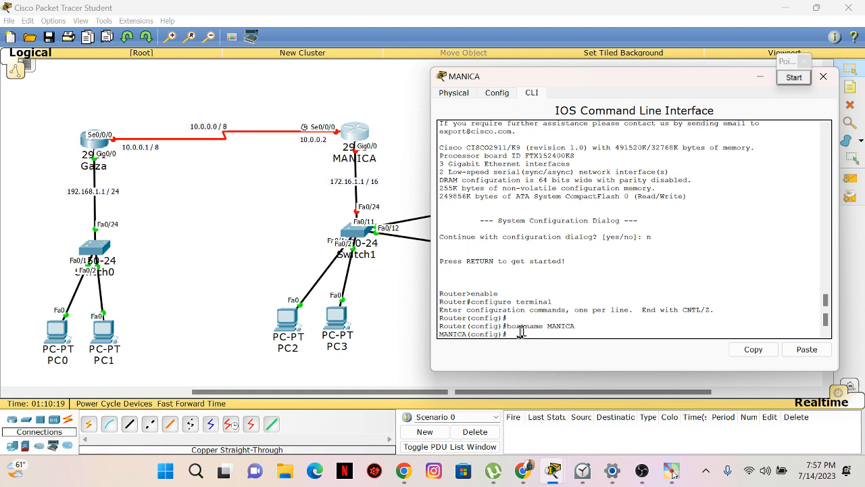
pyautogui.press('Return')
pyautogui.press('Return')
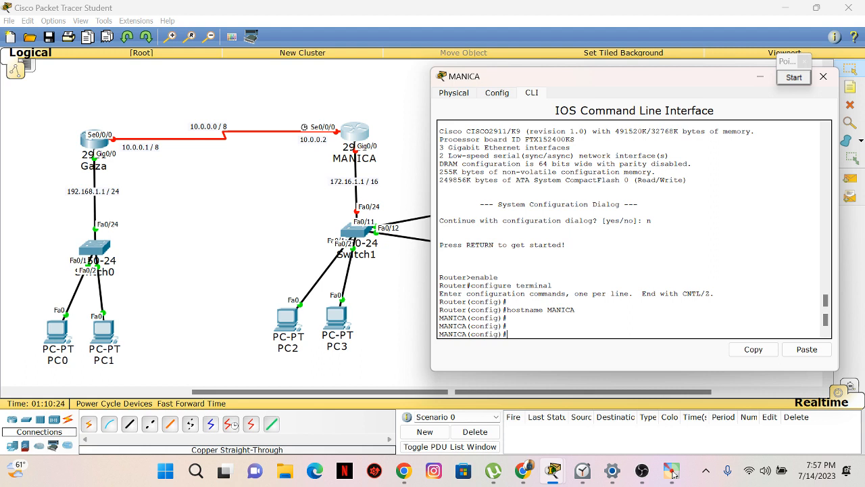
# Begin a command with "in" at the prompt and review the hostname in the router's global settings and equivalent IOS commands.
pyautogui.write('in')
pyautogui.moveTo(576, 310)
pyautogui.mouseDown()
pyautogui.moveTo(514, 310)
pyautogui.moveTo(574, 309)
pyautogui.mouseUp()
pyautogui.moveTo(440, 303); pyautogui.dragTo(505, 303)
pyautogui.click(498, 93)
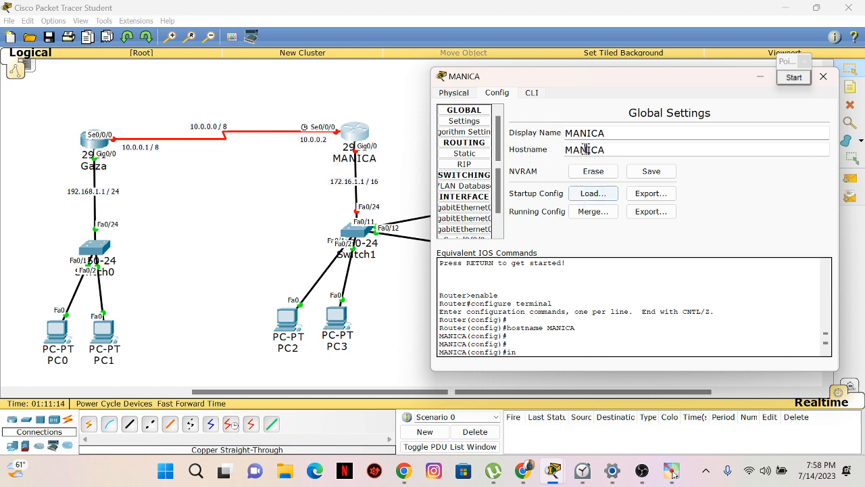
pyautogui.moveTo(508, 328); pyautogui.dragTo(574, 328)
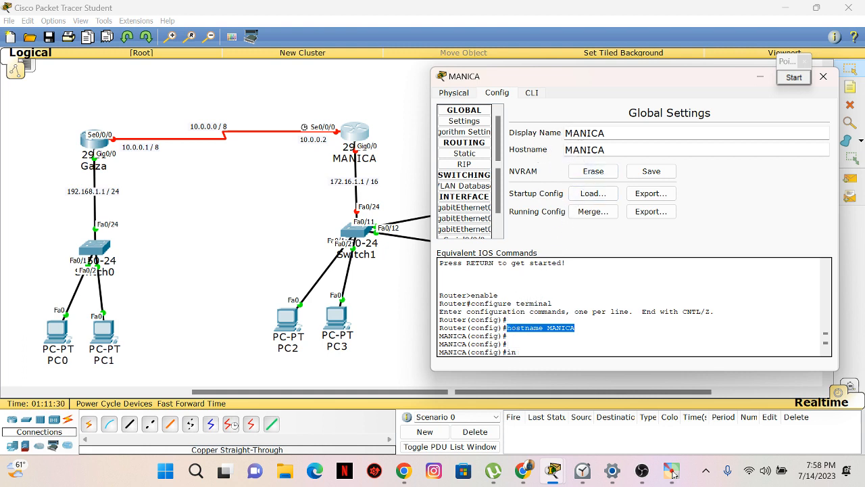
pyautogui.click(539, 94)
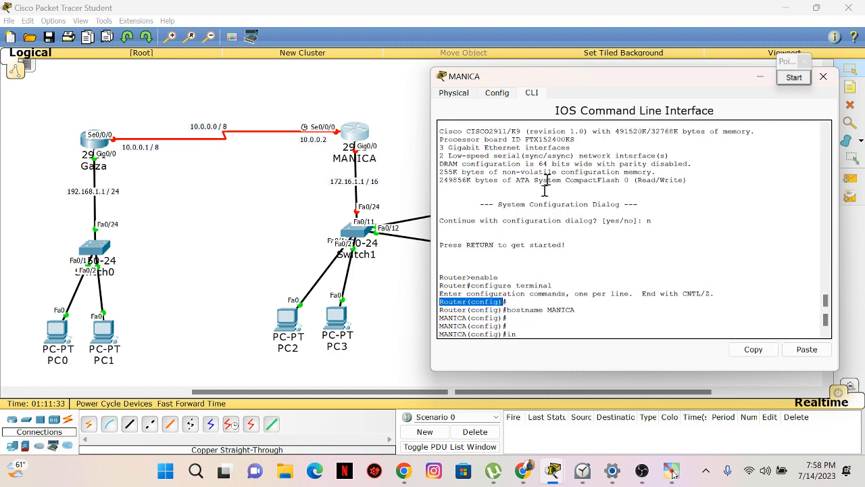
# Complete the command as interface gigabitEthernet 0/0 to enter that interface's configuration mode on MANICA.
pyautogui.click(528, 335)
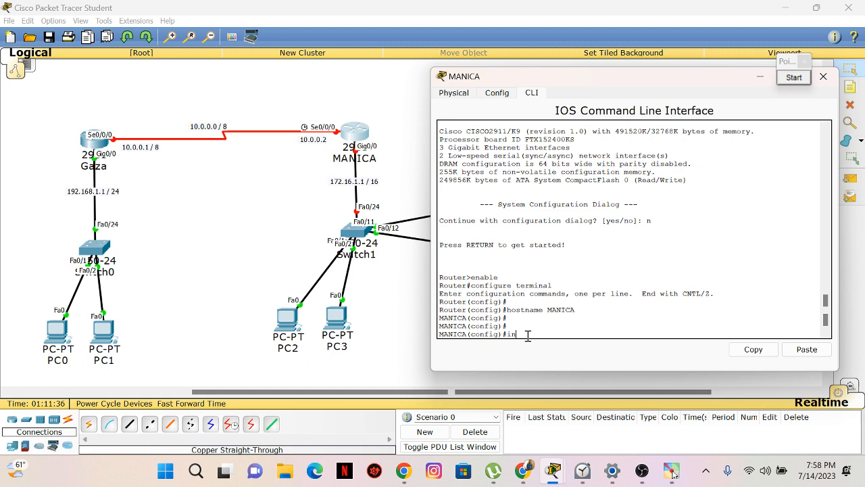
pyautogui.press('BackSpace')
pyautogui.write('nterface gigabitEthern')
pyautogui.write('et')
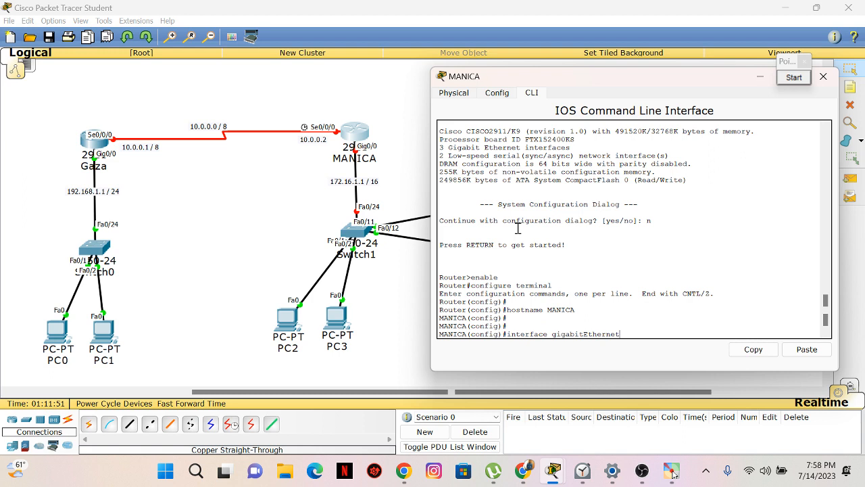
pyautogui.write(' 0/0')
pyautogui.press('Return')
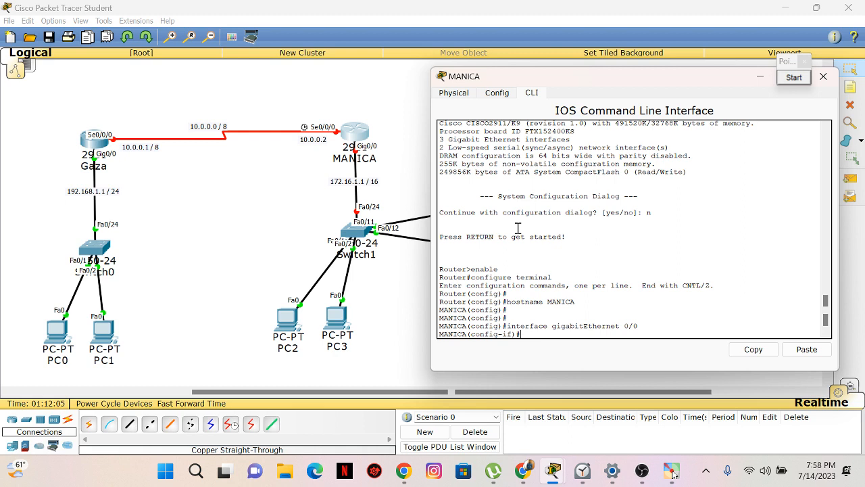
# Assign gigabitEthernet 0/0 the IP address 172.16.1.1 with mask 255.255.0.0 and enable the interface with no shutdown.
pyautogui.write('ip addres')
pyautogui.write('172.16.1.1 2')
pyautogui.write('55.255.0.0')
pyautogui.press('Return')
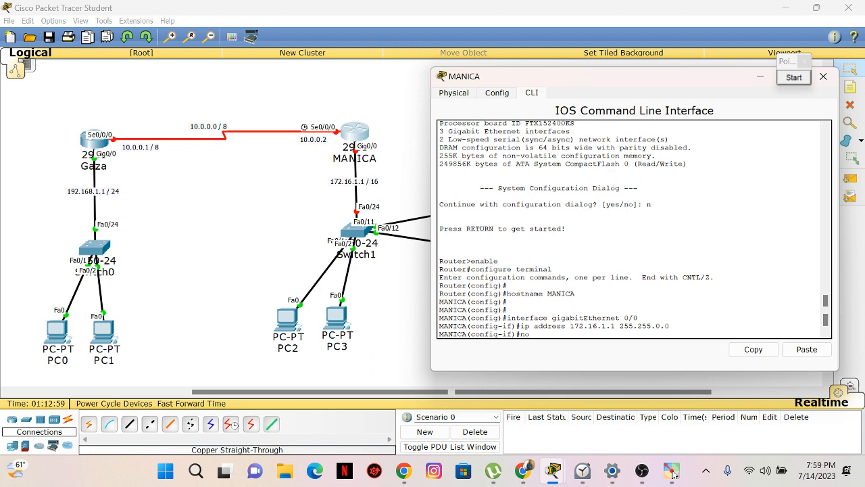
pyautogui.write('no shutdown')
pyautogui.press('Return')
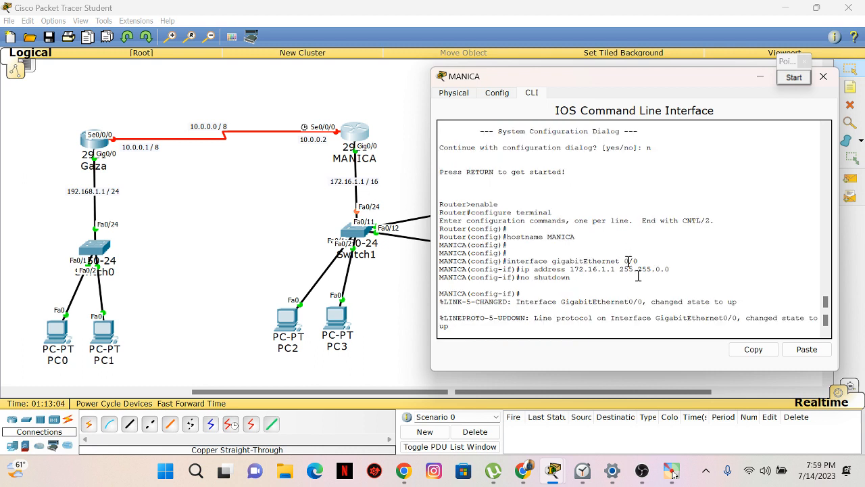
# Review the gigabitEthernet 0/0 link status message and exit to global configuration mode on MANICA.
pyautogui.moveTo(651, 302); pyautogui.dragTo(743, 301)
pyautogui.click(671, 325)
pyautogui.press('Return')
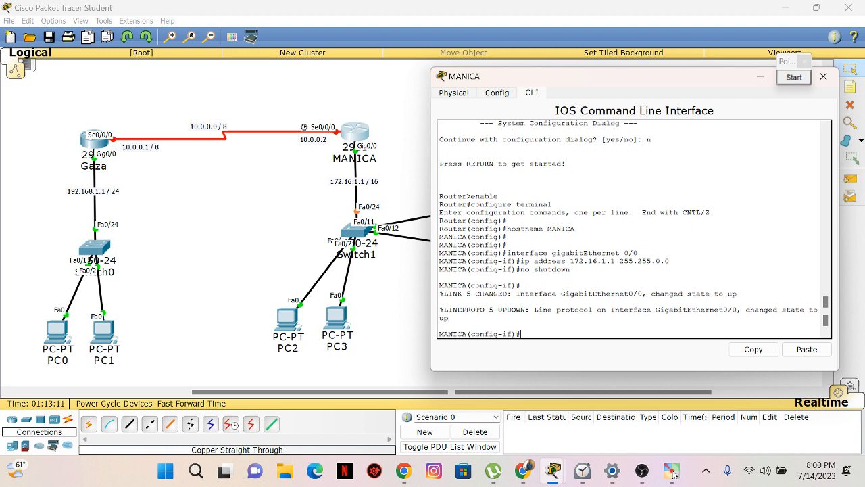
pyautogui.write('exit')
pyautogui.press('Return')
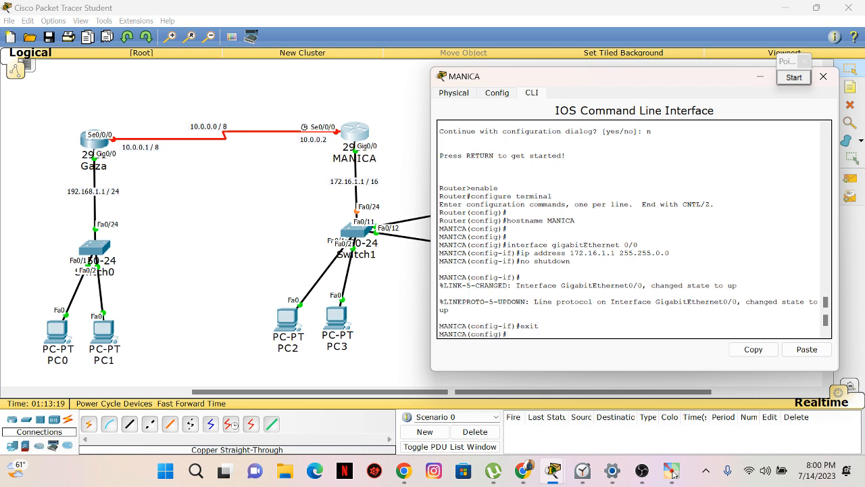
# Configure interface serial 0/0/0 on router MANICA with IP address 10.0.0.2 and mask 255.0.0.0, and enable it with no shutdown.
pyautogui.write('interface serial 0/0/0')
pyautogui.press('Return')
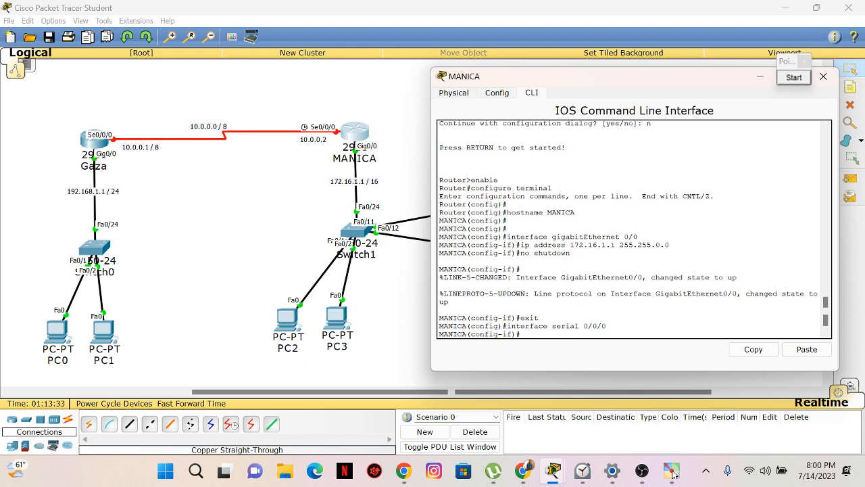
pyautogui.write('ip address')
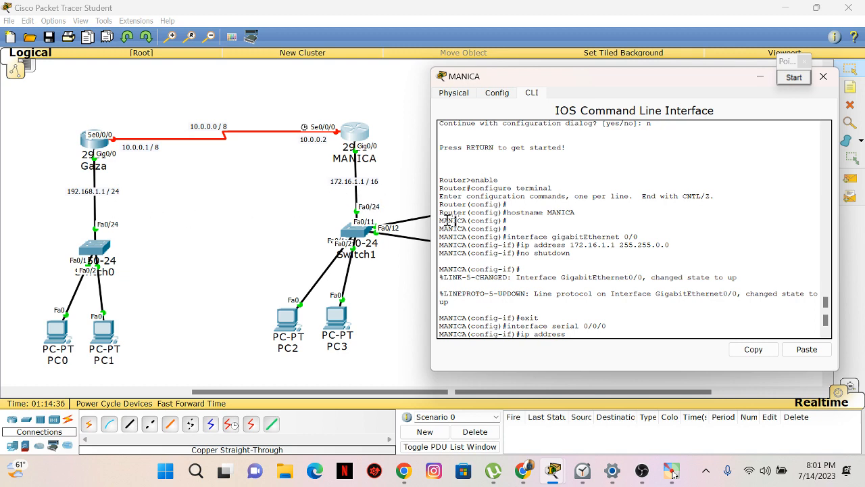
pyautogui.scroll(2, 568, 260)
pyautogui.scroll(-2, 571, 260)
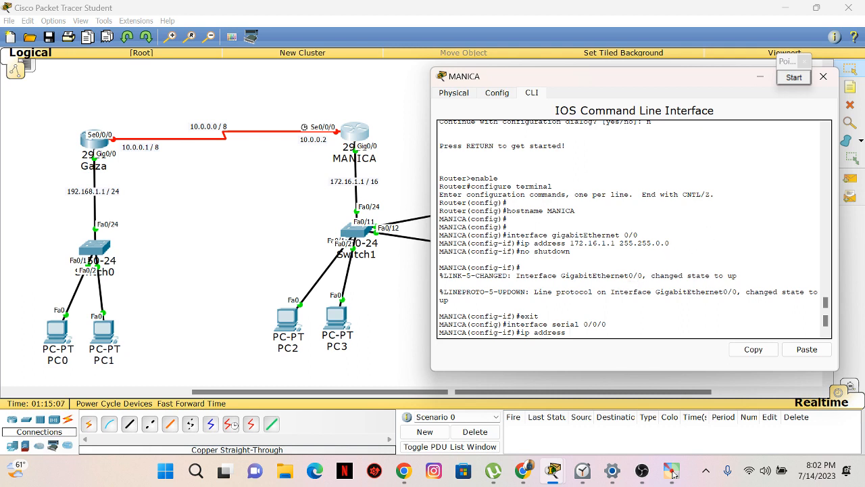
pyautogui.write('10.0.0.2')
pyautogui.write('255.0.0.0')
pyautogui.press('Return')
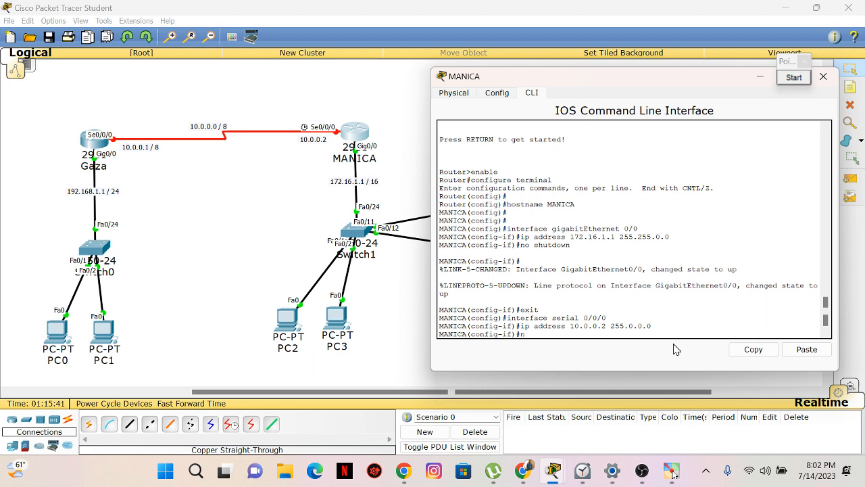
pyautogui.write('no shutdown')
pyautogui.press('Return')
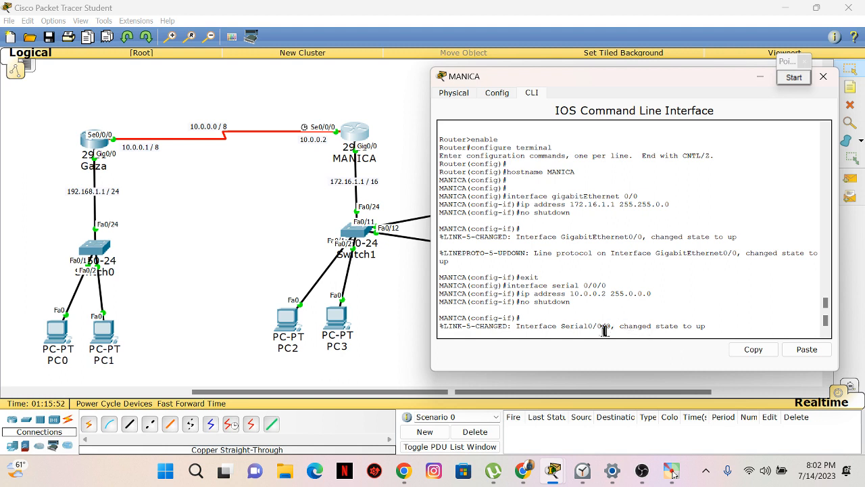
# Examine the Serial0/0/0 status messages and the links in the topology, and return to MANICA's command prompt.
pyautogui.moveTo(619, 326); pyautogui.dragTo(705, 324)
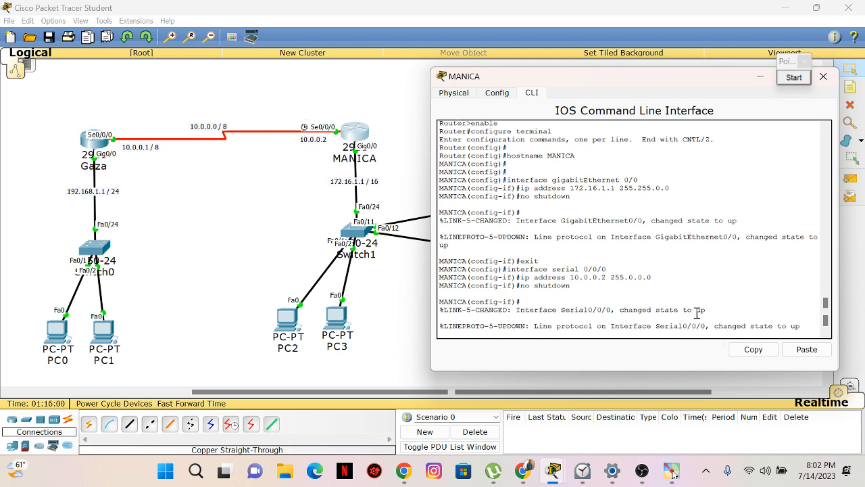
pyautogui.moveTo(534, 325); pyautogui.dragTo(708, 327)
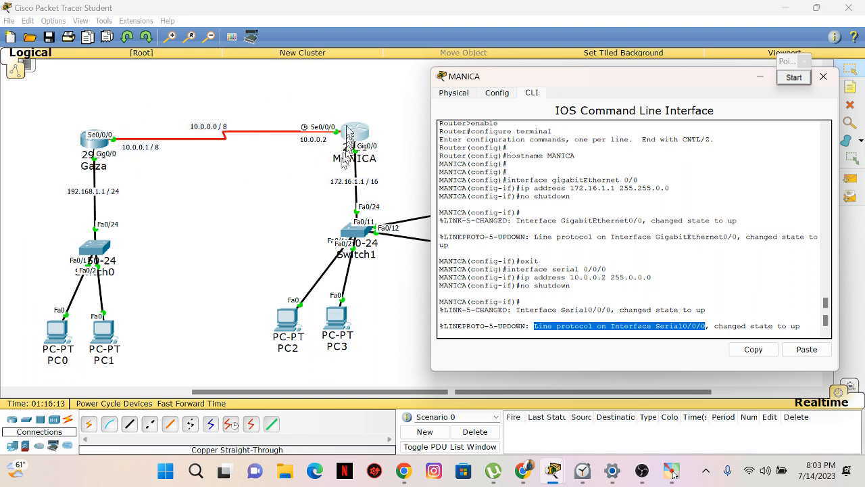
pyautogui.click(57, 117)
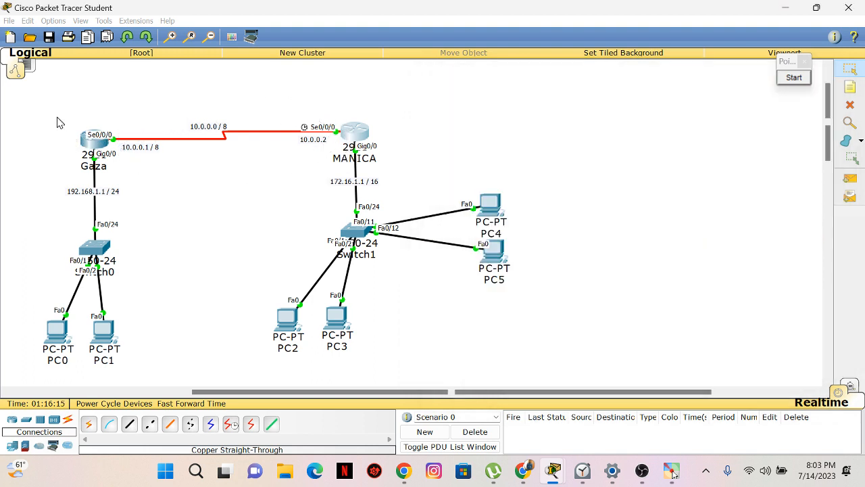
pyautogui.moveTo(56, 116); pyautogui.dragTo(398, 177)
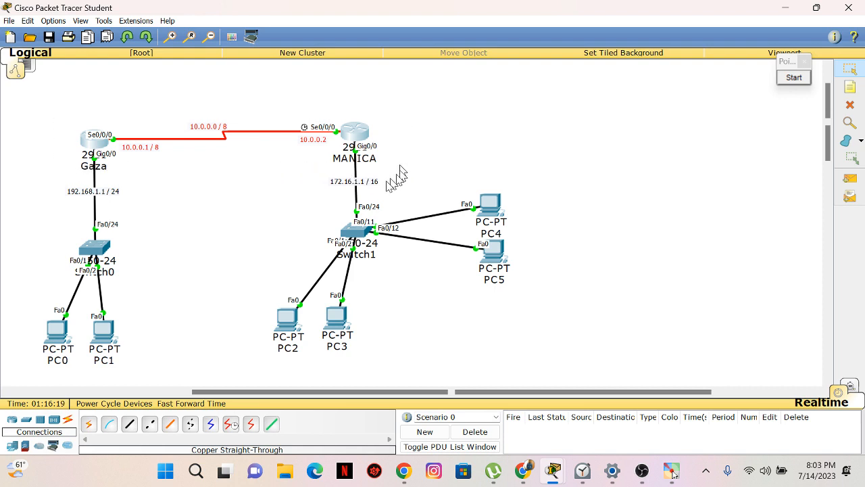
pyautogui.moveTo(40, 218); pyautogui.dragTo(152, 372)
pyautogui.moveTo(250, 212); pyautogui.dragTo(473, 325)
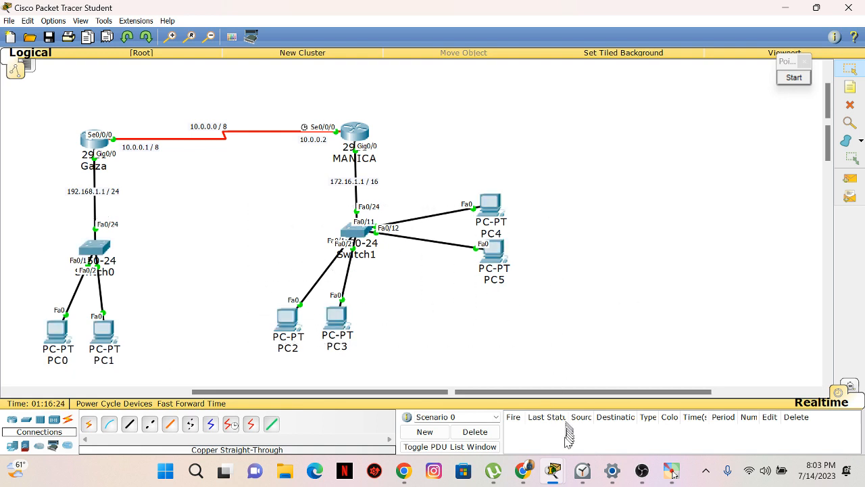
pyautogui.moveTo(553, 470)
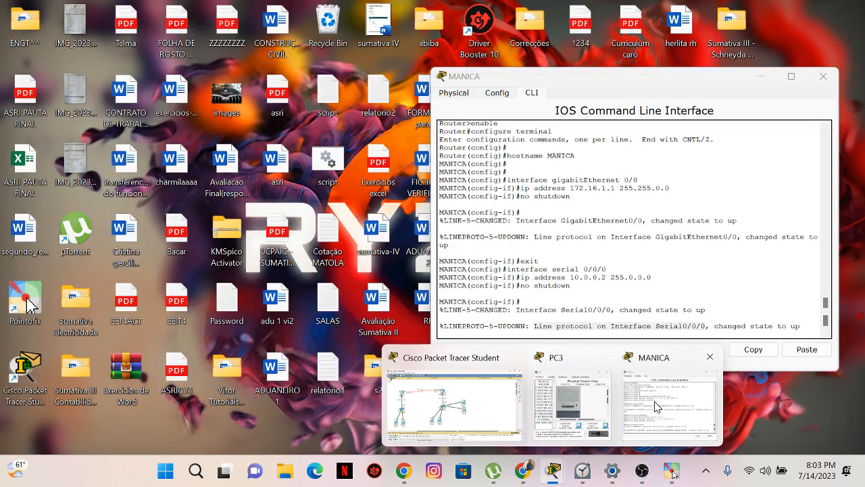
pyautogui.click(650, 405)
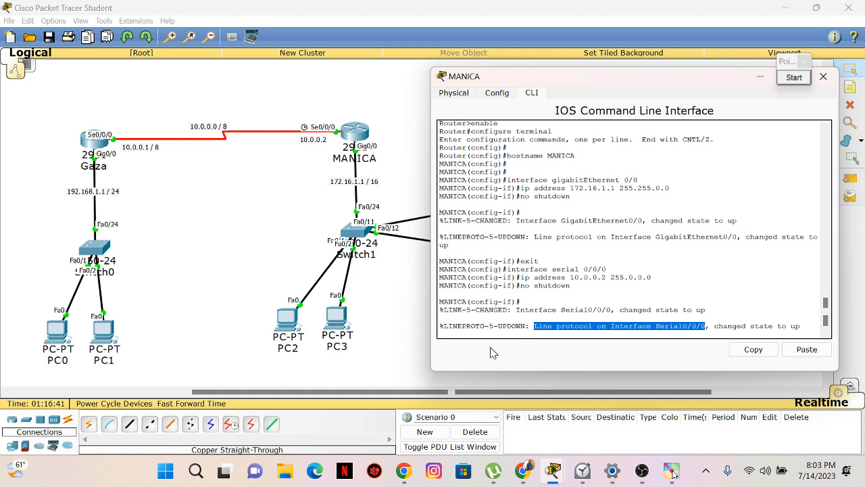
pyautogui.click(499, 325)
pyautogui.press('Return')
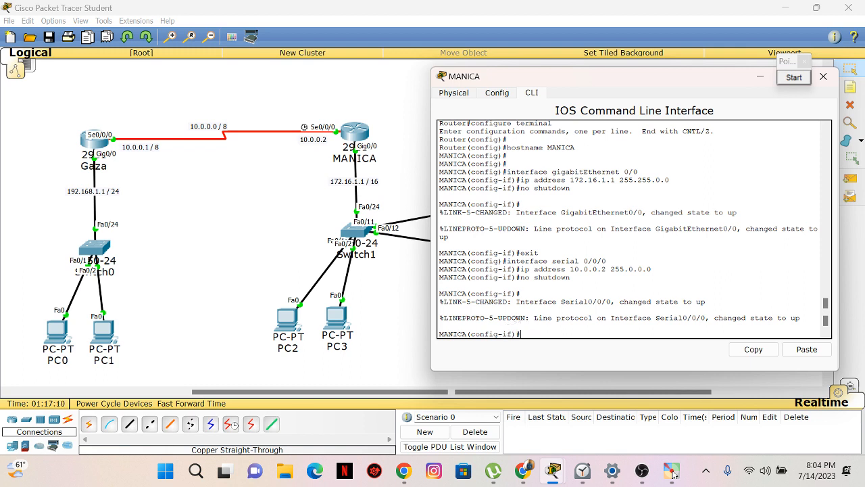
# Review the interface gigabitEthernet 0/0 and ip address commands entered earlier in MANICA's command history.
pyautogui.click(535, 330)
pyautogui.moveTo(507, 172); pyautogui.dragTo(645, 177)
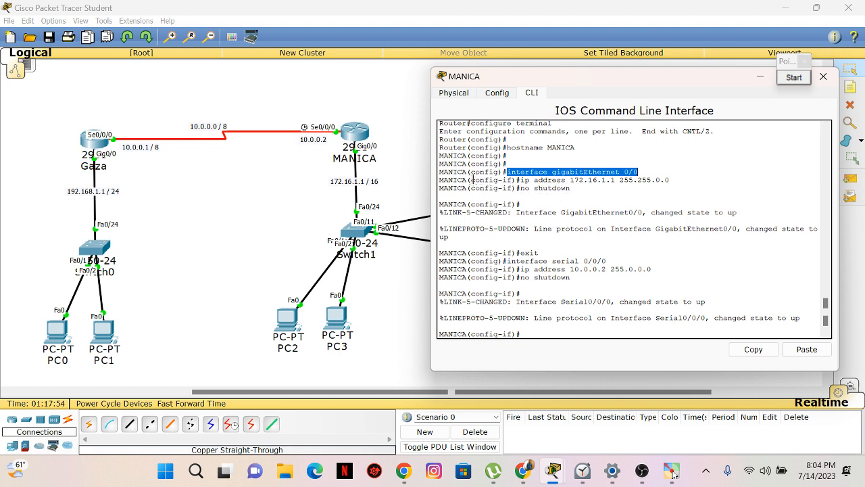
pyautogui.moveTo(471, 180); pyautogui.dragTo(512, 180)
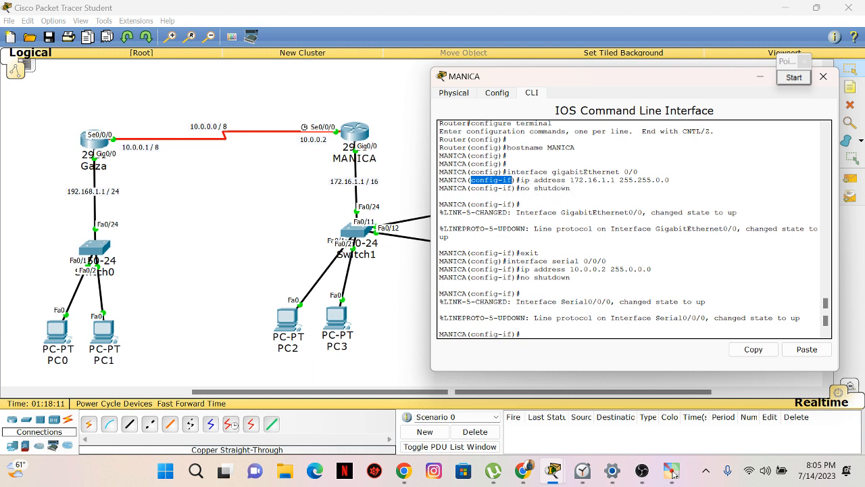
pyautogui.moveTo(521, 180); pyautogui.dragTo(566, 181)
pyautogui.click(565, 181)
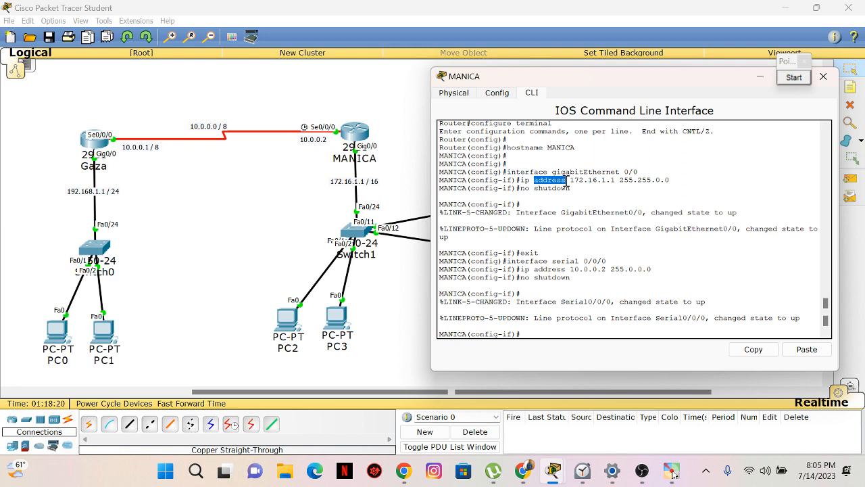
pyautogui.click(569, 197)
pyautogui.moveTo(535, 182); pyautogui.dragTo(567, 181)
pyautogui.scroll(-1, 543, 205)
pyautogui.click(573, 331)
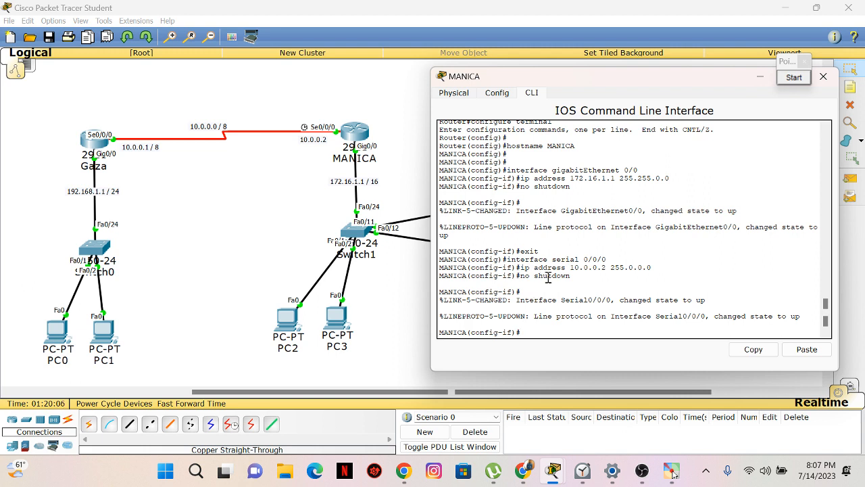
# End configuration mode on MANICA and save its configuration with write memory, closing the router window when done.
pyautogui.write('end')
pyautogui.press('Return')
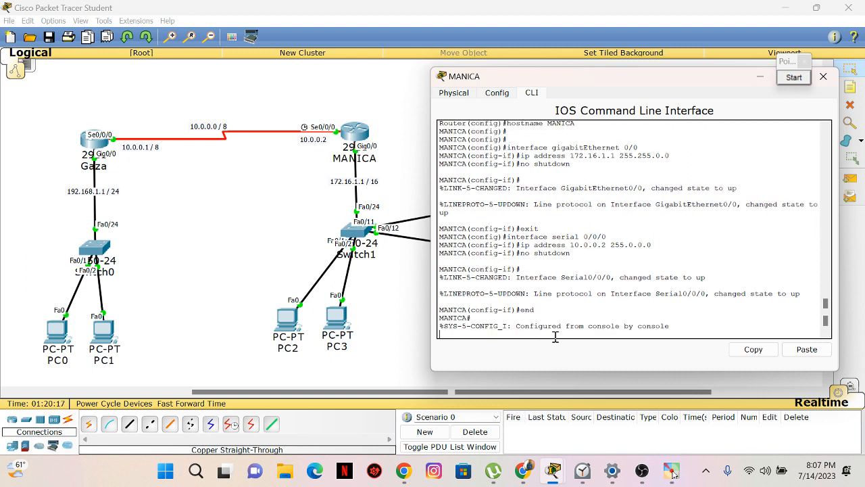
pyautogui.press('Return')
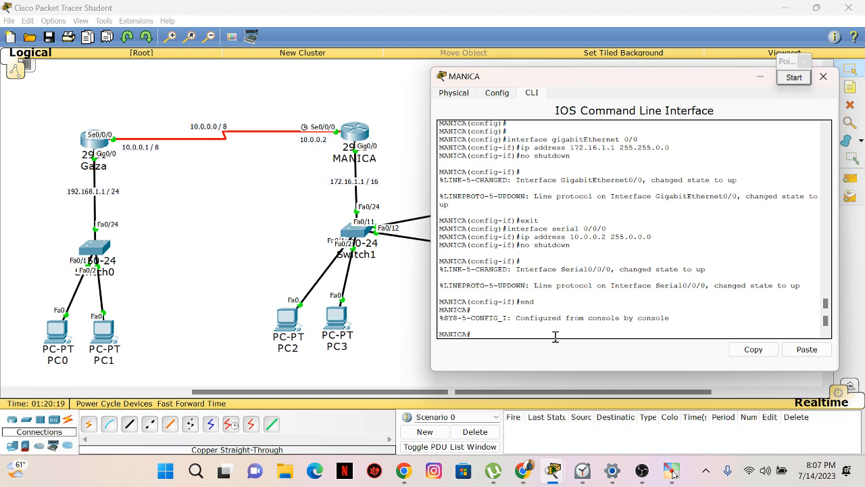
pyautogui.write('write memory')
pyautogui.press('Return')
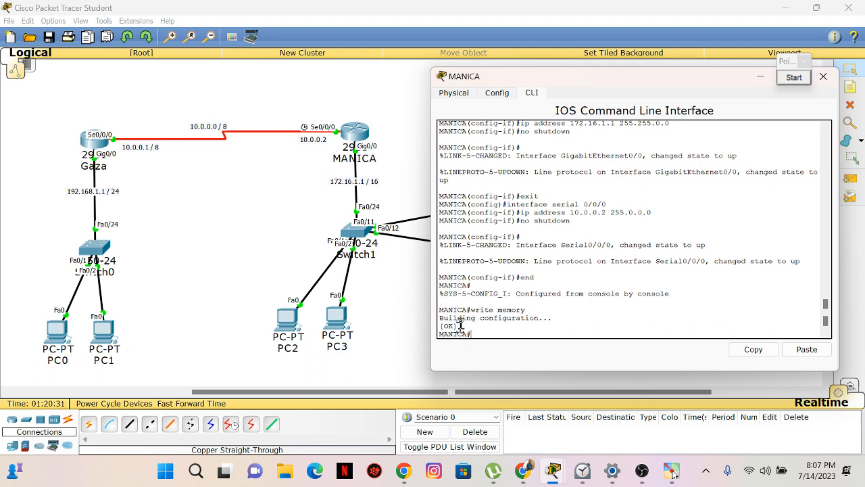
pyautogui.moveTo(440, 316); pyautogui.dragTo(458, 327)
pyautogui.click(496, 337)
pyautogui.moveTo(758, 80)
pyautogui.mouseDown()
pyautogui.moveTo(737, 87)
pyautogui.moveTo(749, 91)
pyautogui.mouseUp()
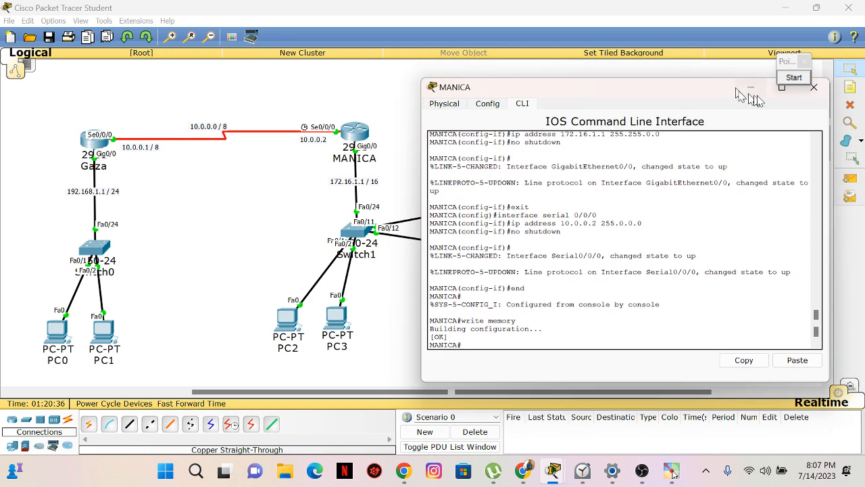
pyautogui.click(815, 89)
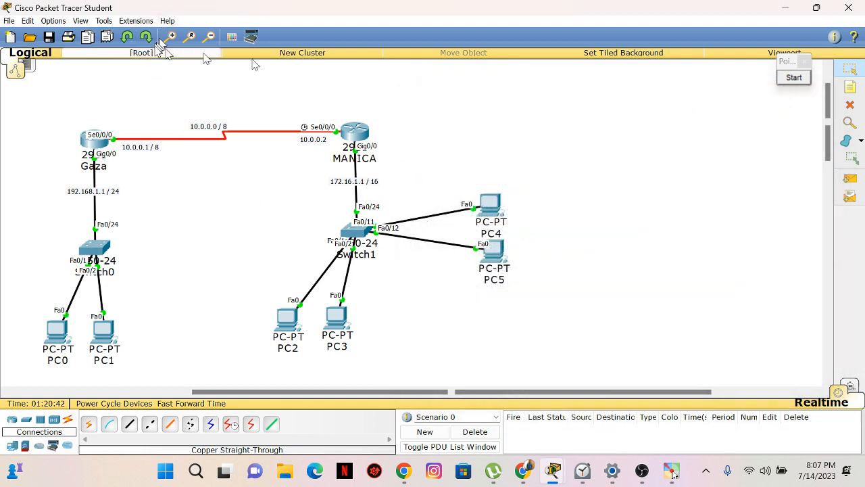
# Add a note reading "ROTEAMENTO ESTÁTICO" in the empty area below the serial link between the two routers.
pyautogui.click(850, 87)
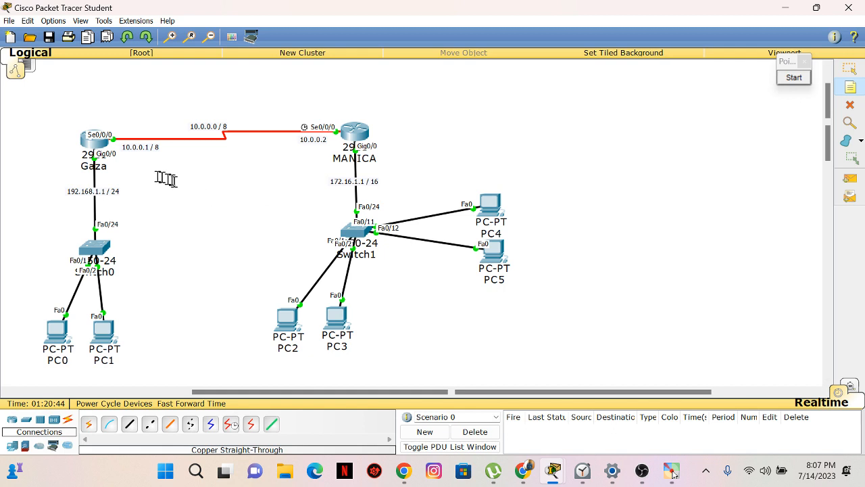
pyautogui.click(215, 223)
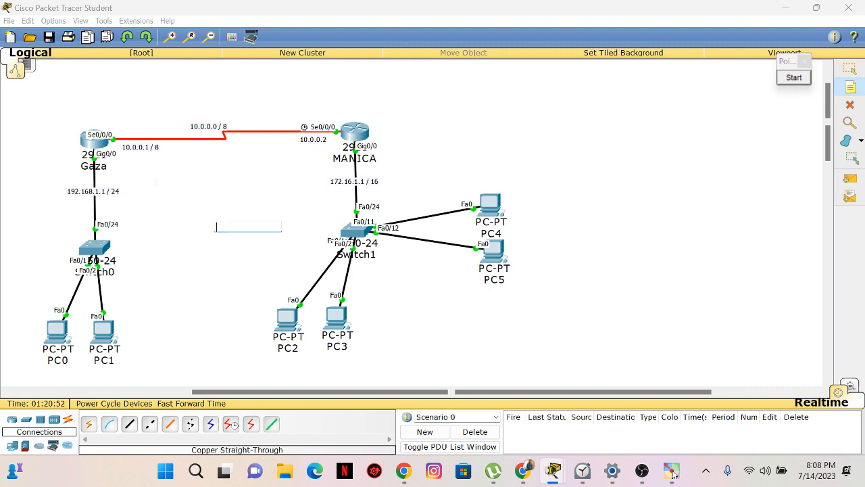
pyautogui.write('ROTE')
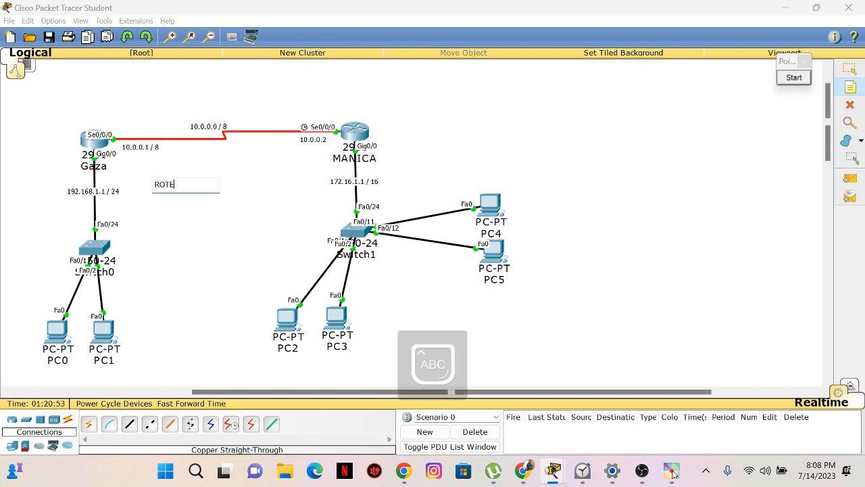
pyautogui.write('AMENTO ES')
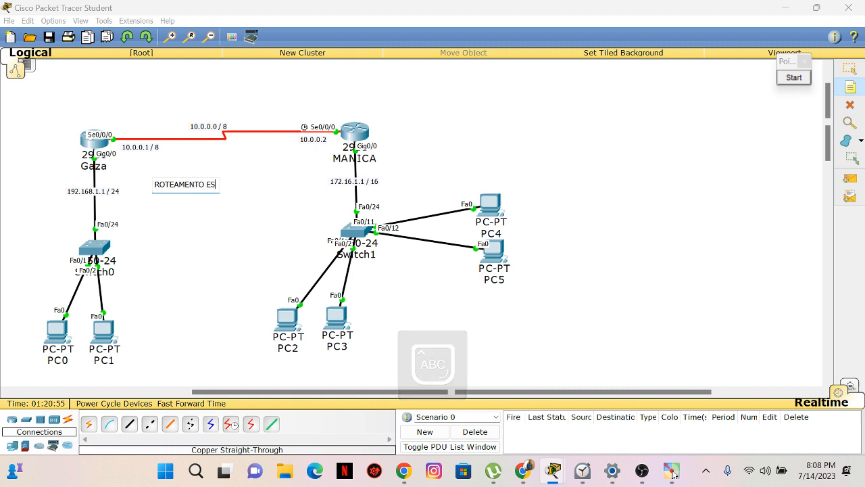
pyautogui.write('TÁTICO')
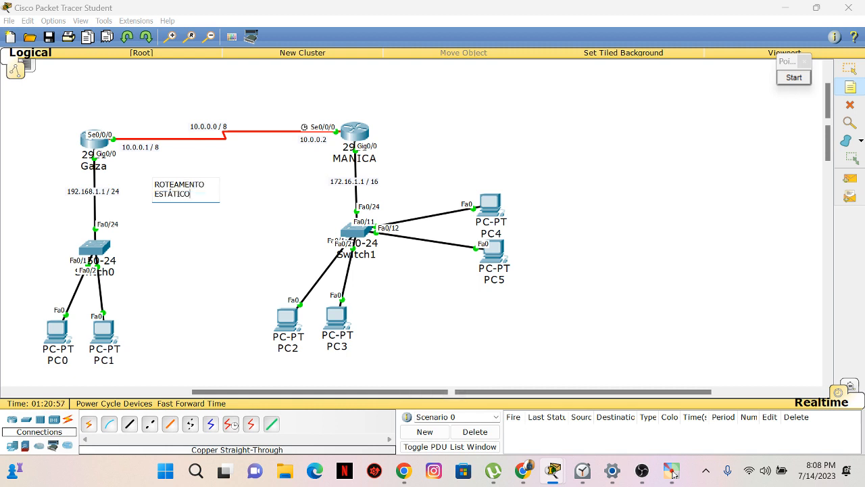
pyautogui.press('Escape')
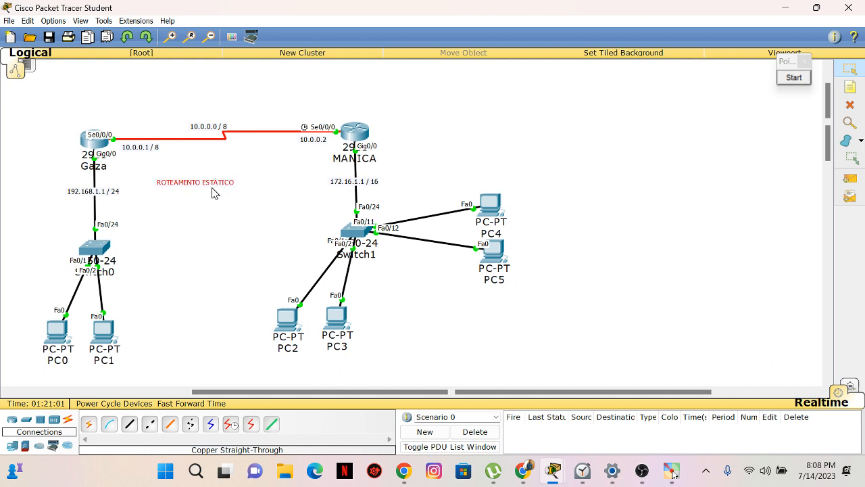
pyautogui.moveTo(215, 189); pyautogui.dragTo(230, 203)
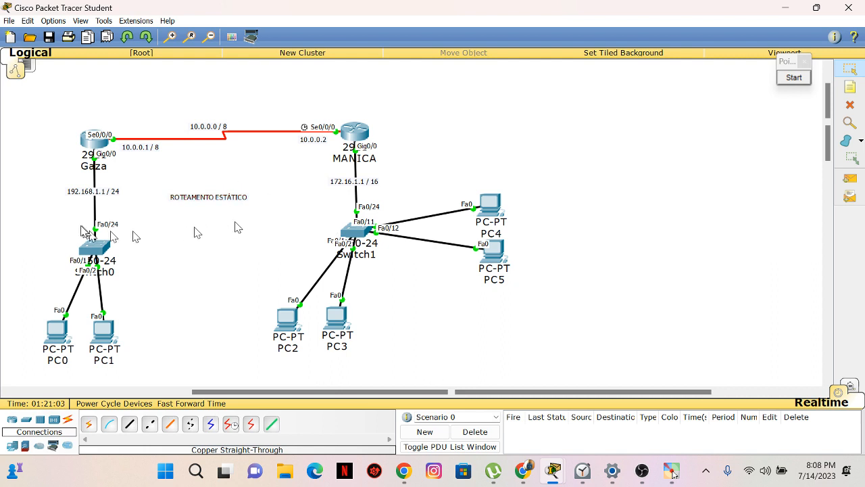
# Open router Gaza's command line and review the exit commands and the resulting prompt in its history.
pyautogui.click(95, 139)
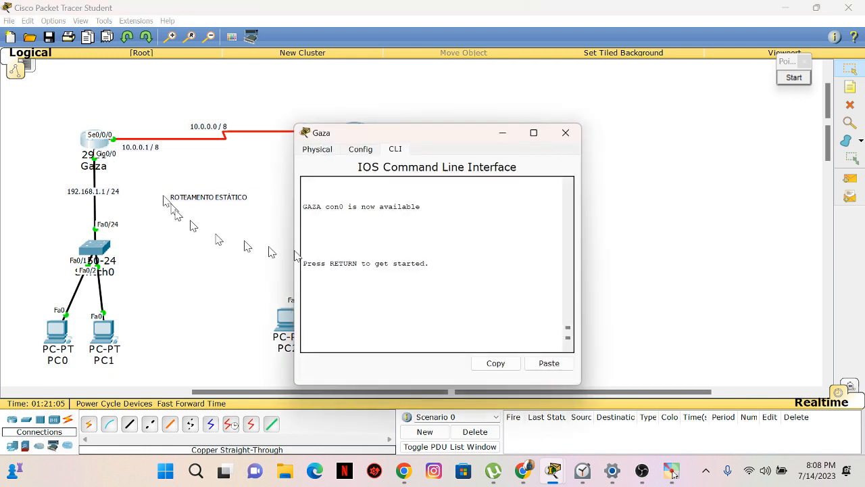
pyautogui.scroll(5, 418, 245)
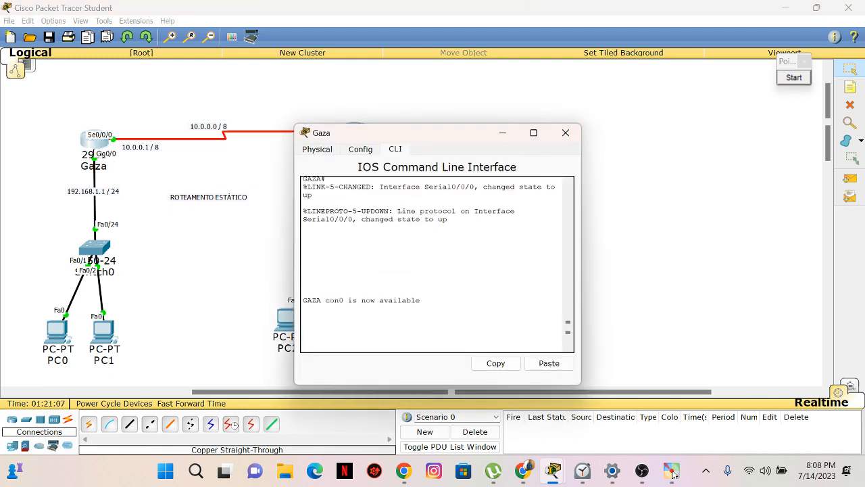
pyautogui.scroll(1, 370, 237)
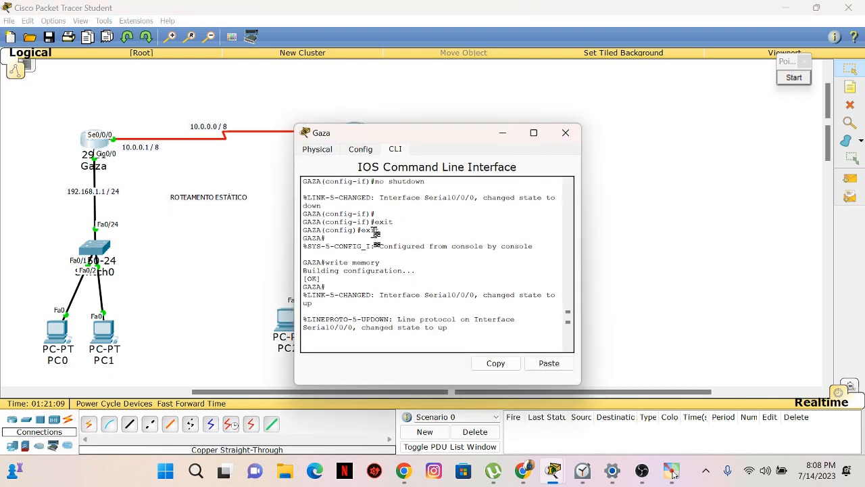
pyautogui.doubleClick(382, 222)
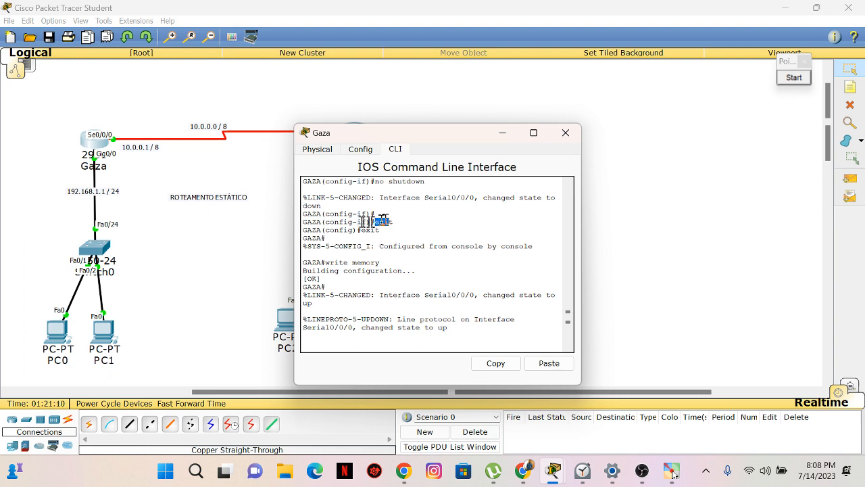
pyautogui.doubleClick(370, 230)
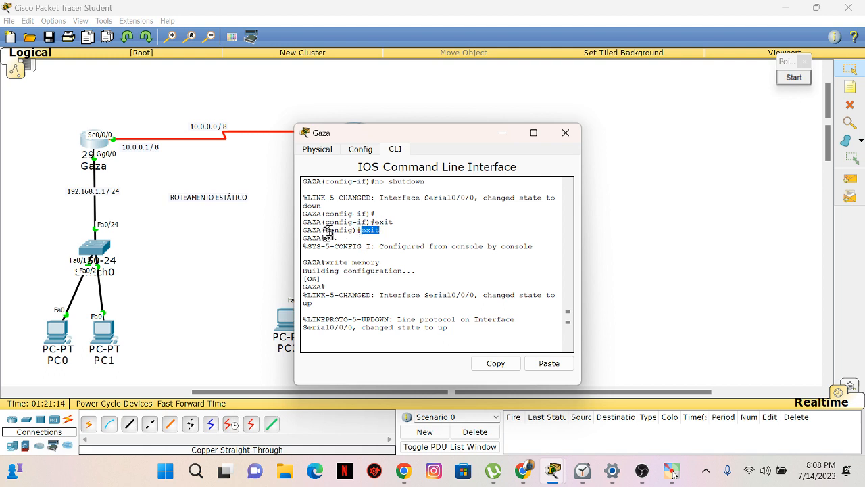
pyautogui.moveTo(329, 238); pyautogui.dragTo(302, 238)
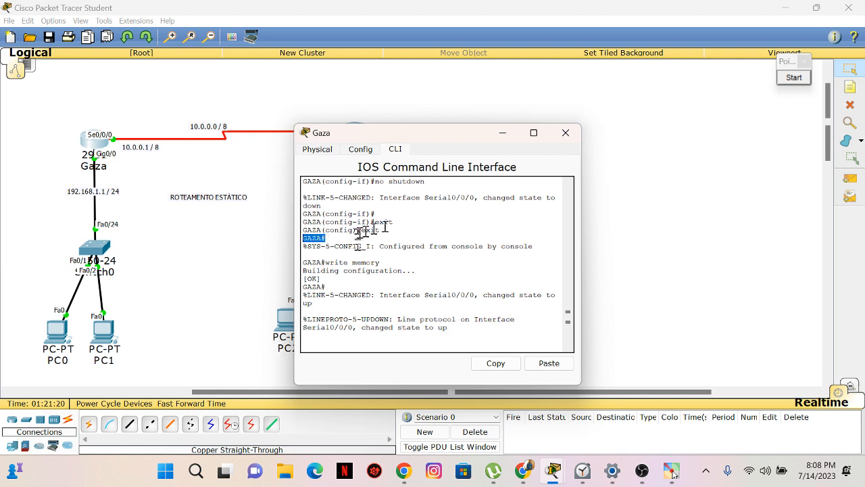
# Review the write memory command in router Gaza's command history, wake the console, and close the router window.
pyautogui.moveTo(326, 262); pyautogui.dragTo(386, 265)
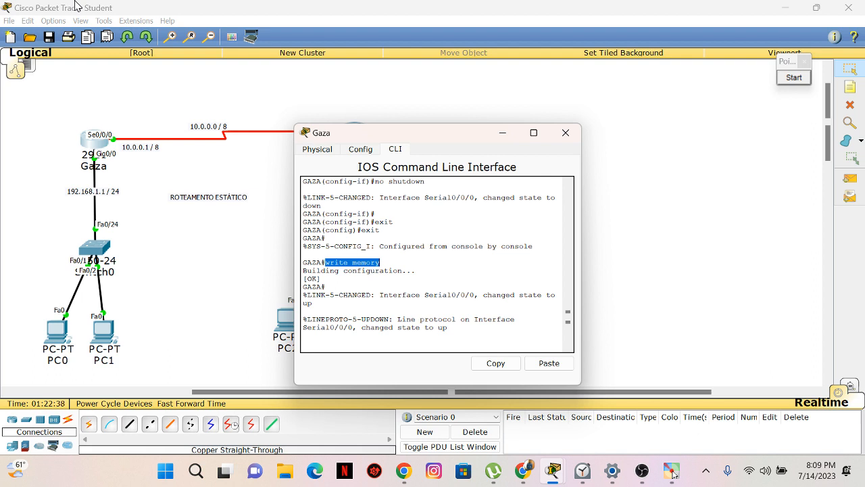
pyautogui.press('Return')
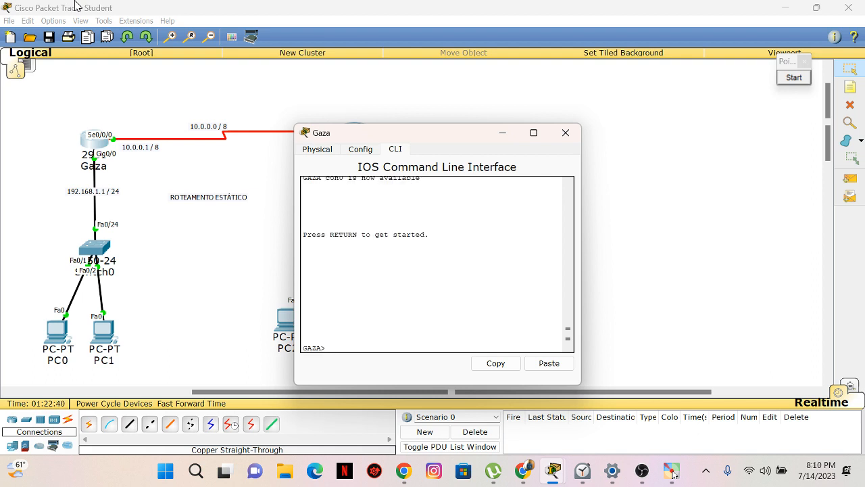
pyautogui.click(566, 132)
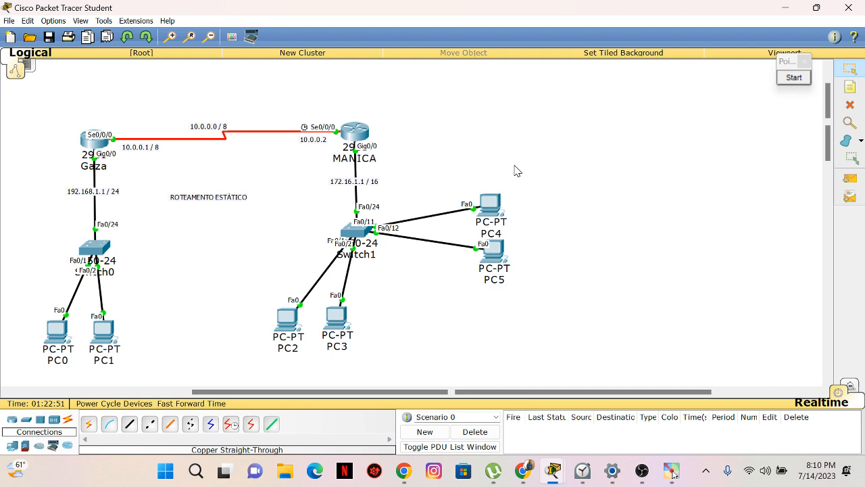
# Start the screen annotation tool and write "GAZA(CONFIG)# IP ROUTE" in blue text above router Gaza.
pyautogui.click(793, 77)
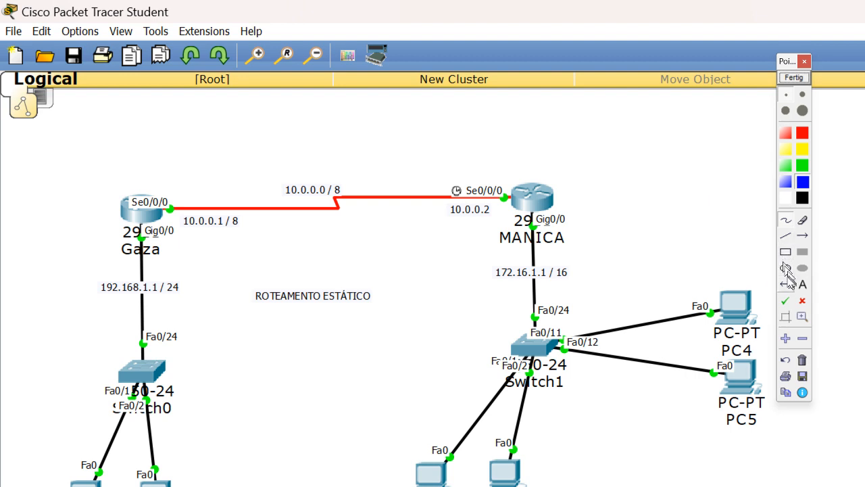
pyautogui.click(802, 284)
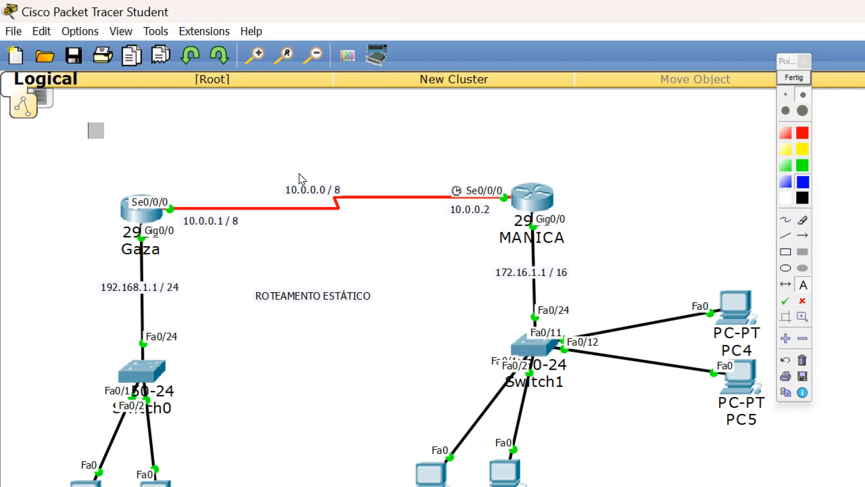
pyautogui.write('GAZA(')
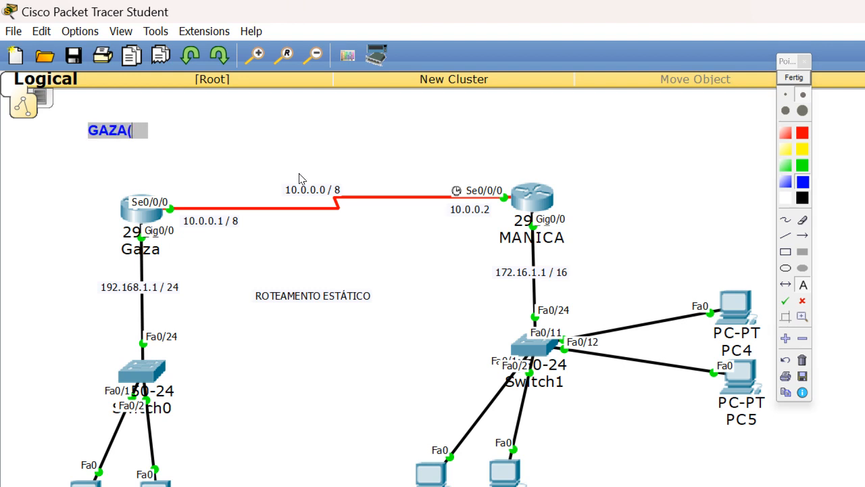
pyautogui.write('COND')
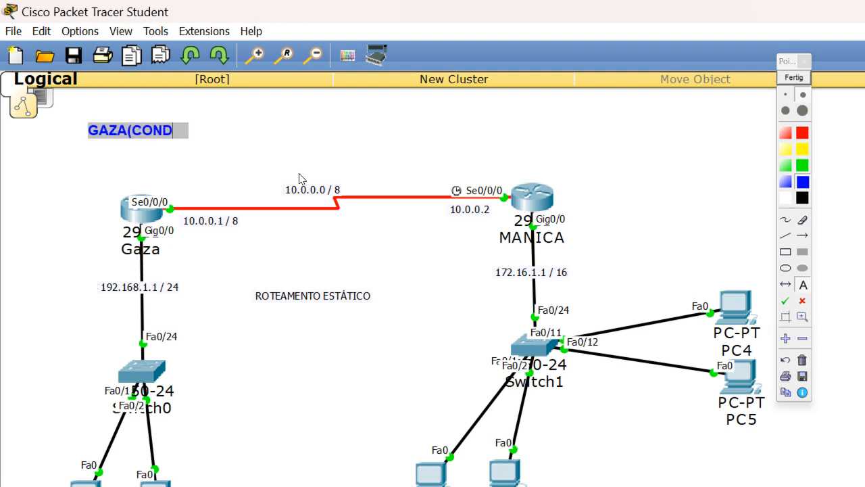
pyautogui.write('I==')
pyautogui.press('BackSpace')
pyautogui.press('BackSpace')
pyautogui.press('BackSpace')
pyautogui.press('BackSpace')
pyautogui.write('N')
pyautogui.press('BackSpace')
pyautogui.write('FIG)#')
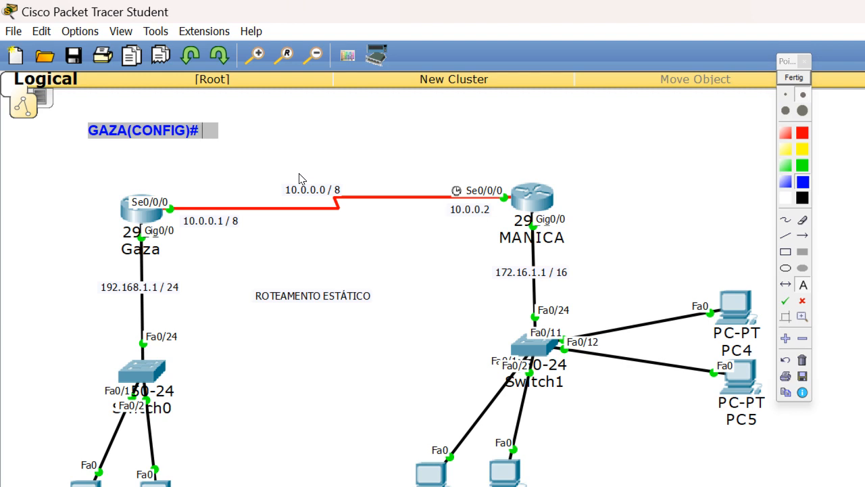
pyautogui.write(' IP ROUTE')
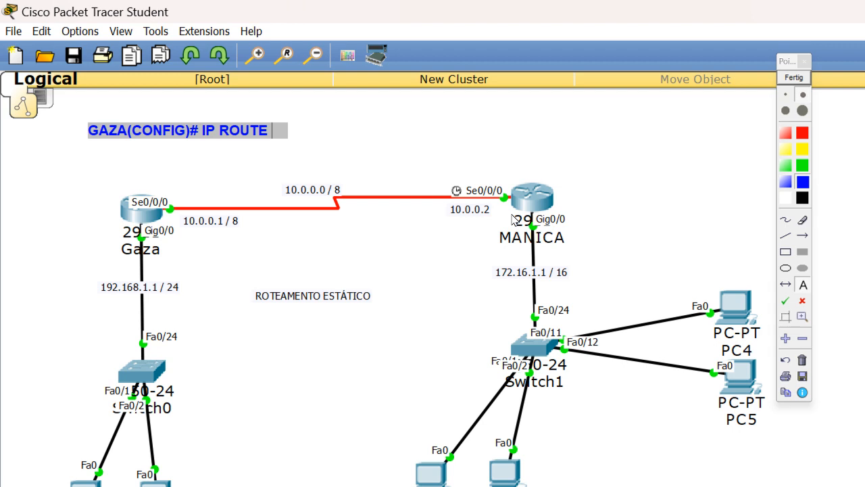
# Extend the blue command text with the destination network and mask "172.16.1.0 255.255.0.0" and finish the text.
pyautogui.write('19')
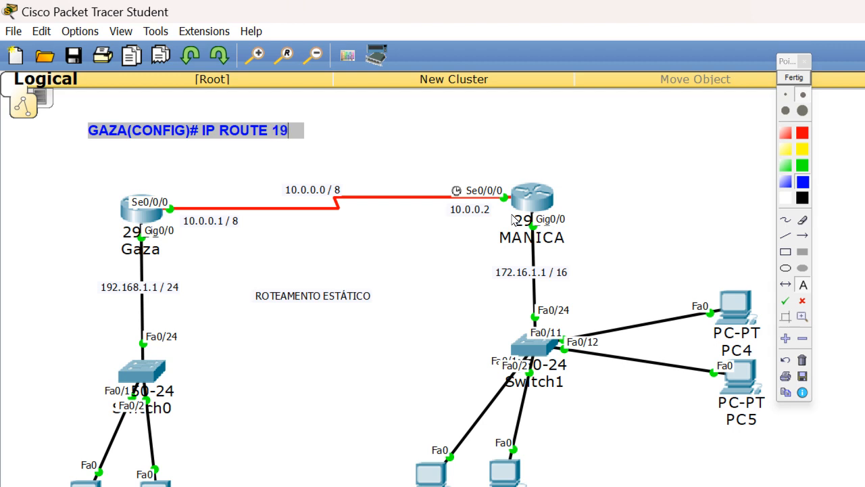
pyautogui.press('BackSpace')
pyautogui.write('72.16.1.0')
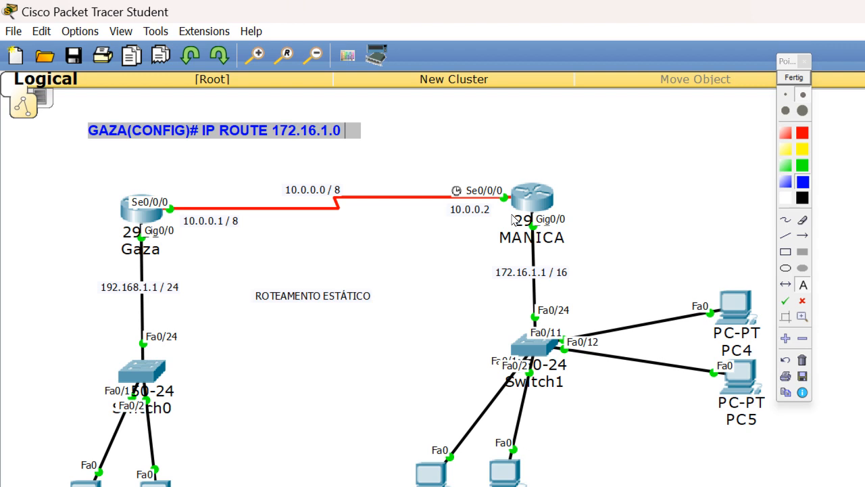
pyautogui.write('255.25')
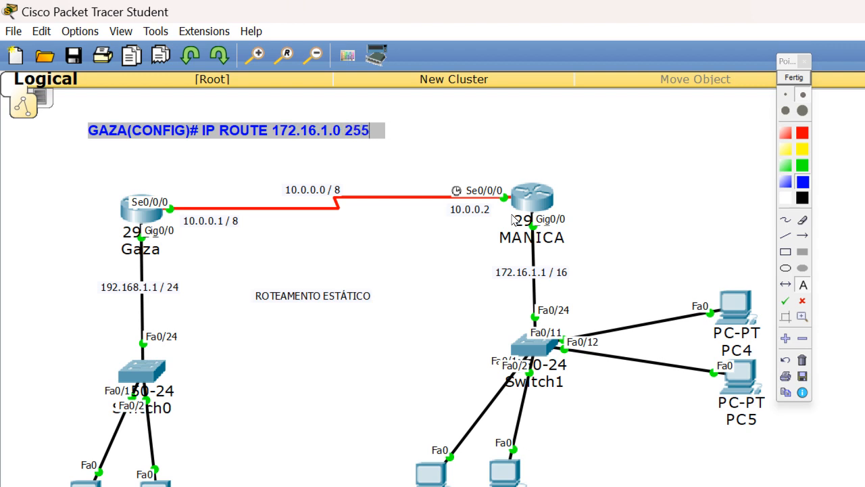
pyautogui.write('5.0.0')
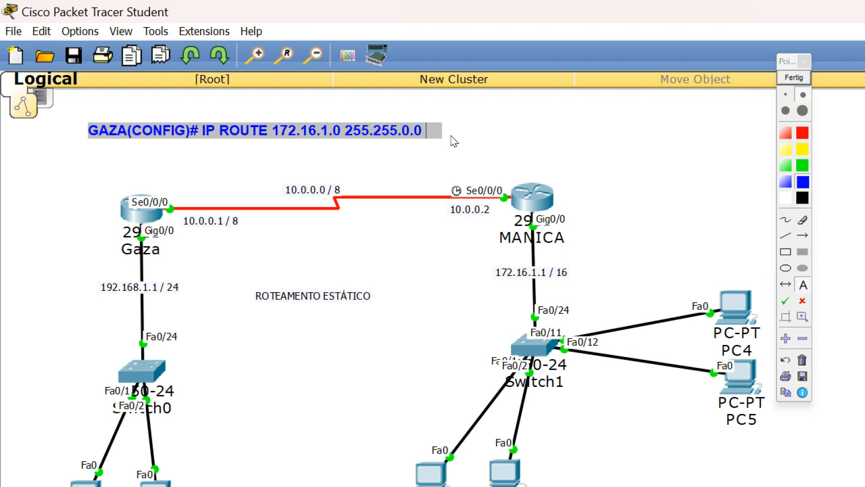
pyautogui.click(439, 145)
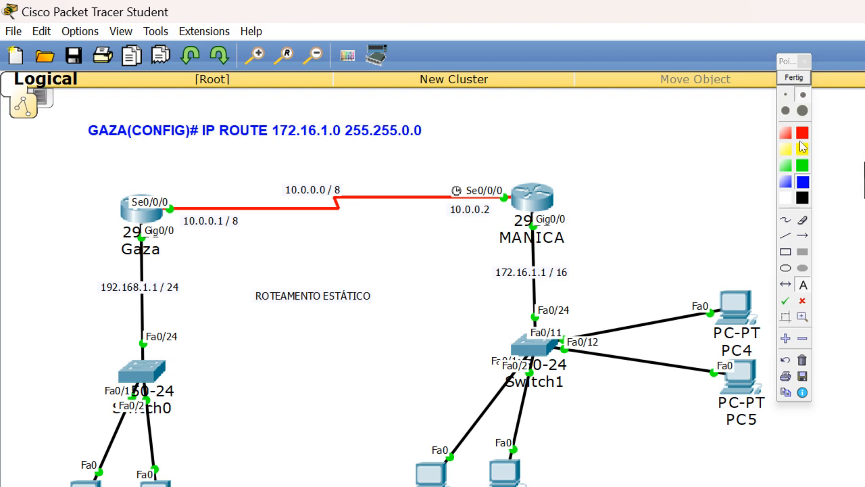
# Circle router Gaza in red and draw red arrows pointing to MANICA's Se0/0/0 interface and its 10.0.0.2 address.
pyautogui.click(784, 221)
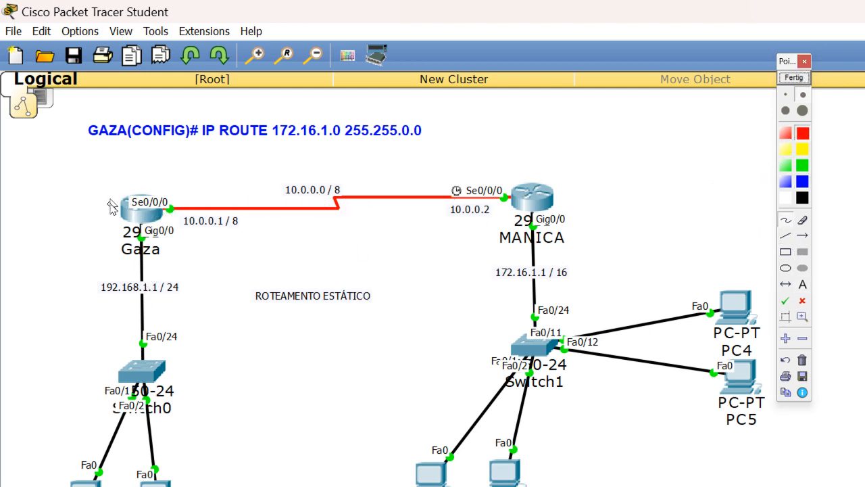
pyautogui.moveTo(97, 187)
pyautogui.mouseDown()
pyautogui.moveTo(184, 203)
pyautogui.moveTo(128, 252)
pyautogui.moveTo(100, 195)
pyautogui.moveTo(116, 181)
pyautogui.mouseUp()
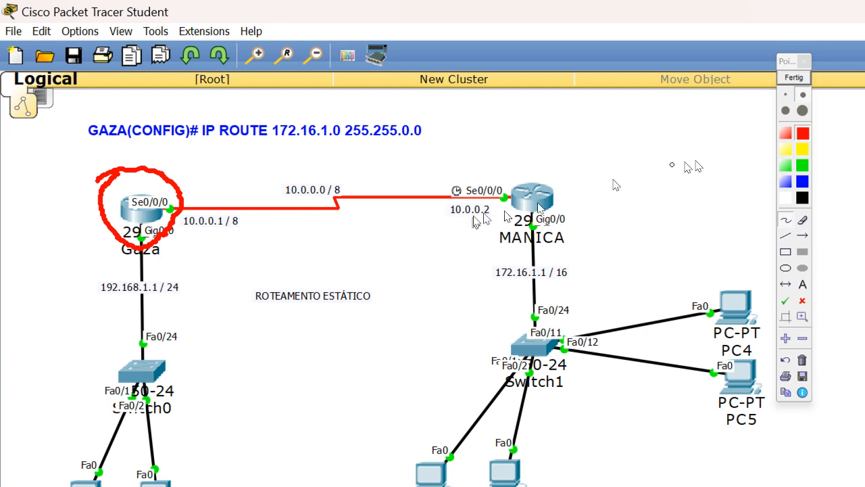
pyautogui.click(802, 235)
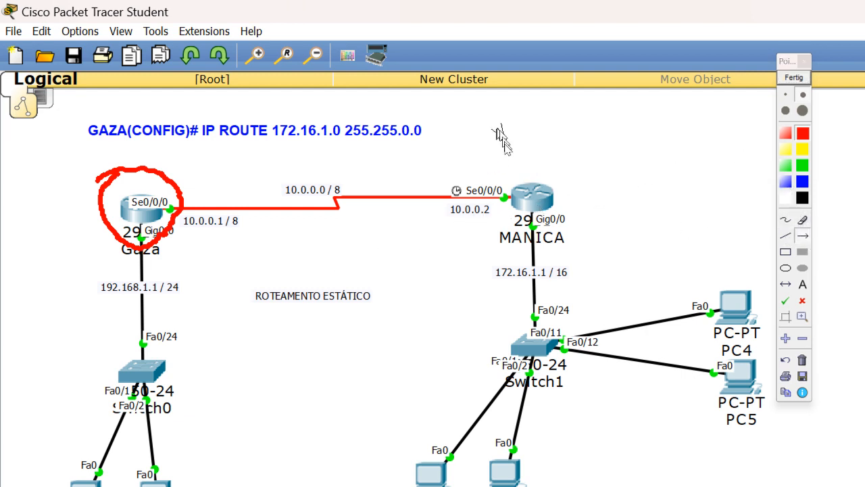
pyautogui.moveTo(498, 129)
pyautogui.mouseDown()
pyautogui.moveTo(507, 186)
pyautogui.moveTo(498, 173)
pyautogui.mouseUp()
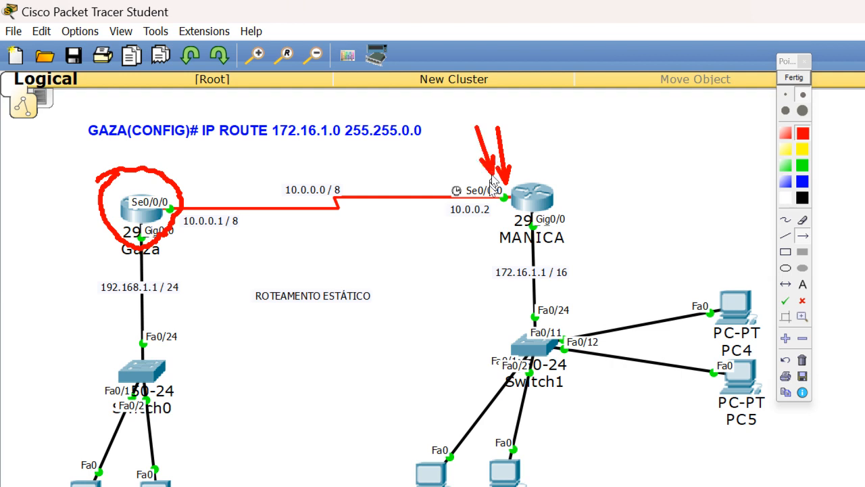
pyautogui.moveTo(451, 264); pyautogui.dragTo(473, 219)
# Add the next-hop address "10.0.0.2" in red text at the end of the blue route command.
pyautogui.click(802, 284)
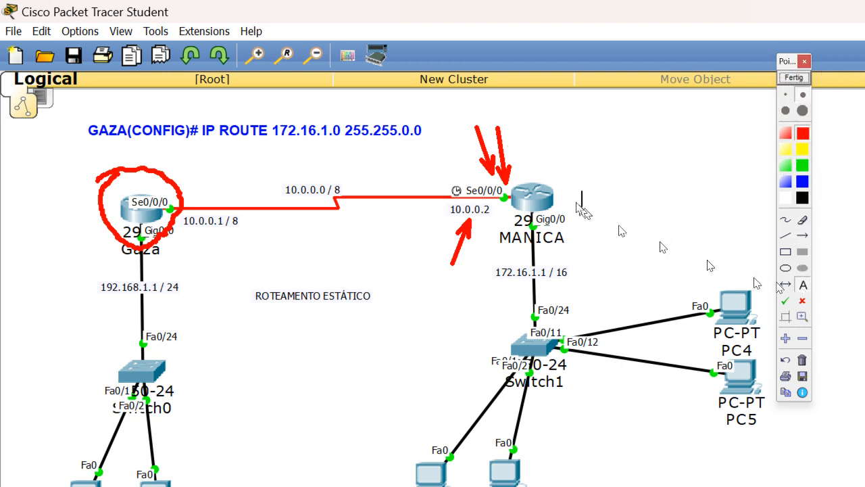
pyautogui.click(422, 142)
pyautogui.click(426, 139)
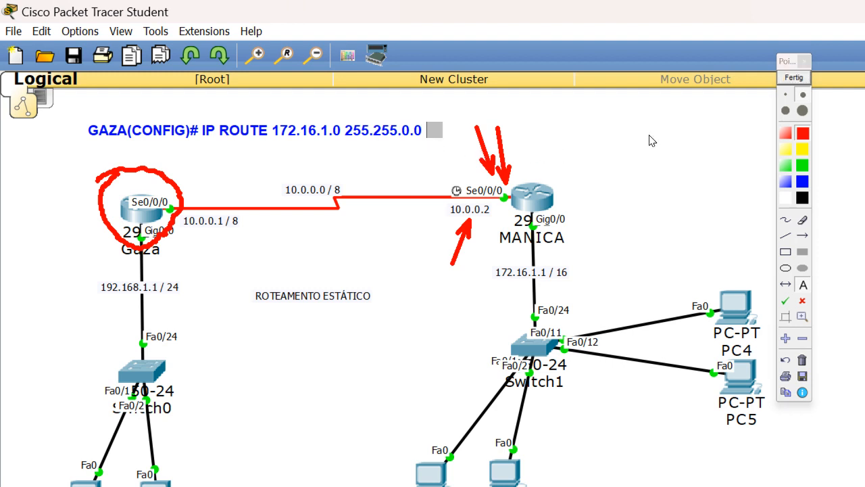
pyautogui.write('10.0.0.2')
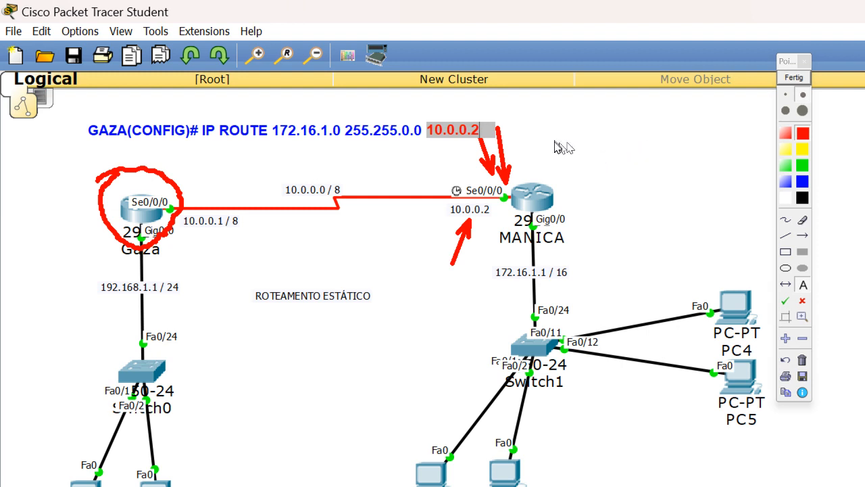
pyautogui.click(554, 146)
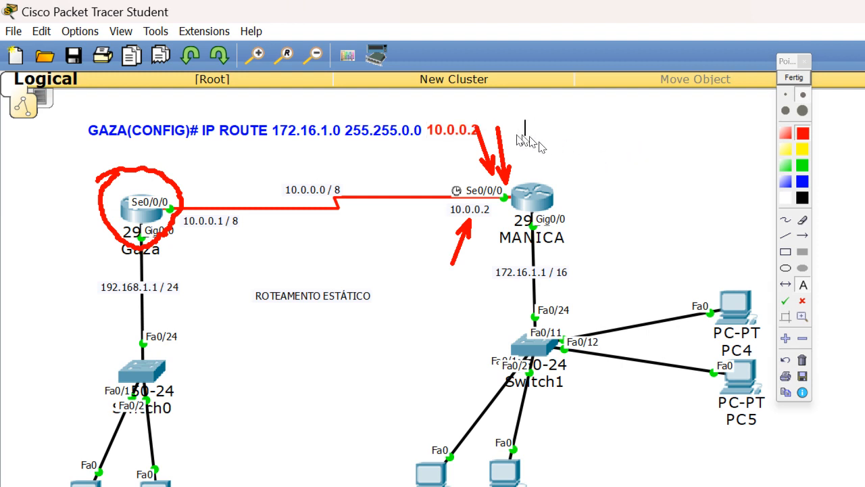
# Write the syntax "IP ROUTE <ENDEREÇO DE DESTINO> <MÁSCARA DE REDE>" in red text above the route command.
pyautogui.click(95, 125)
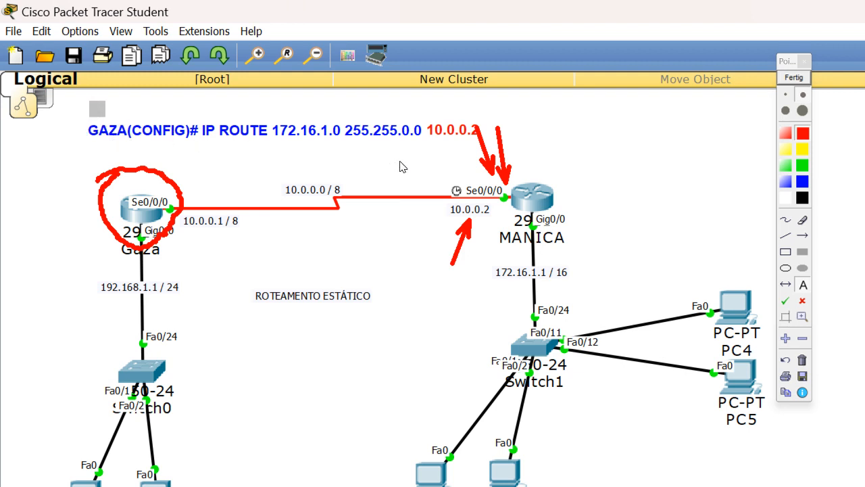
pyautogui.write('IP ROUTE ')
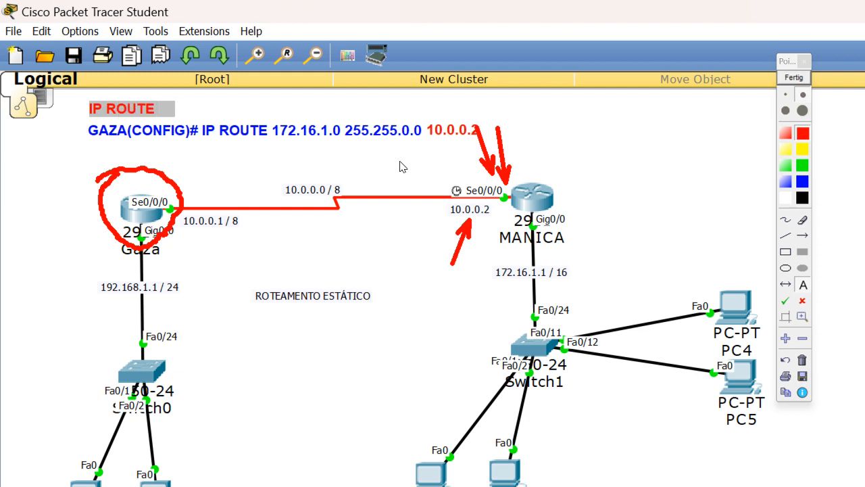
pyautogui.write('<ENDERE')
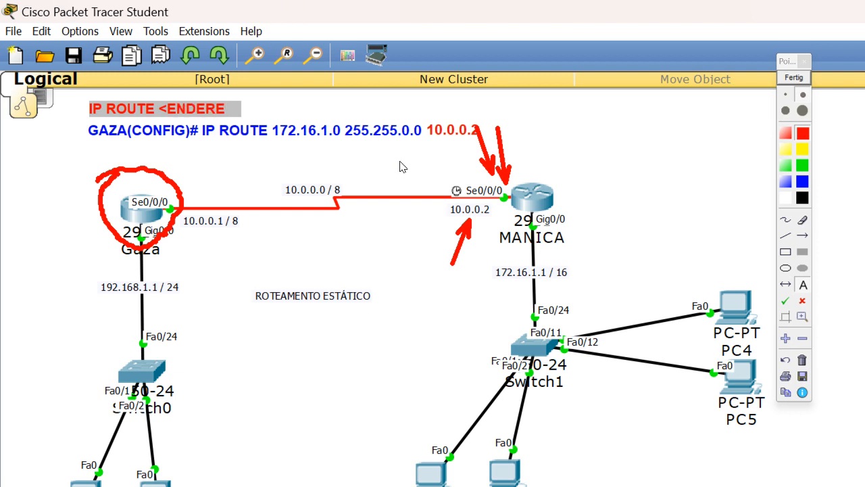
pyautogui.write('ÇO DE DE')
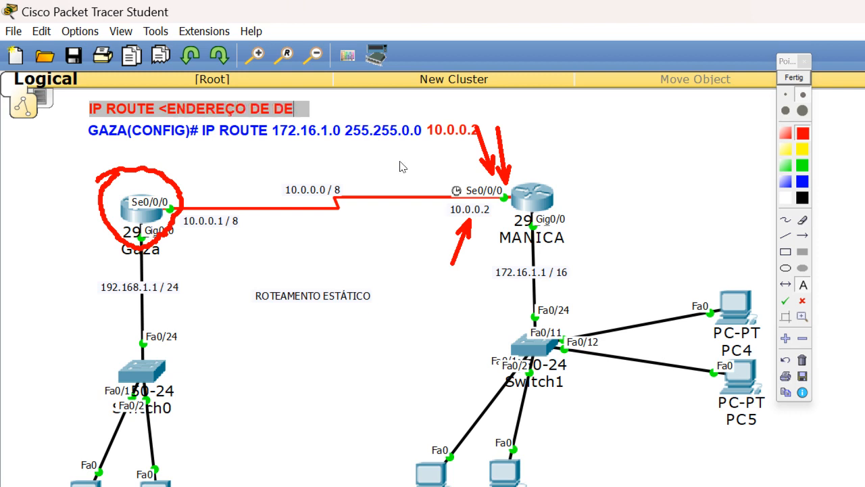
pyautogui.write('STINO')
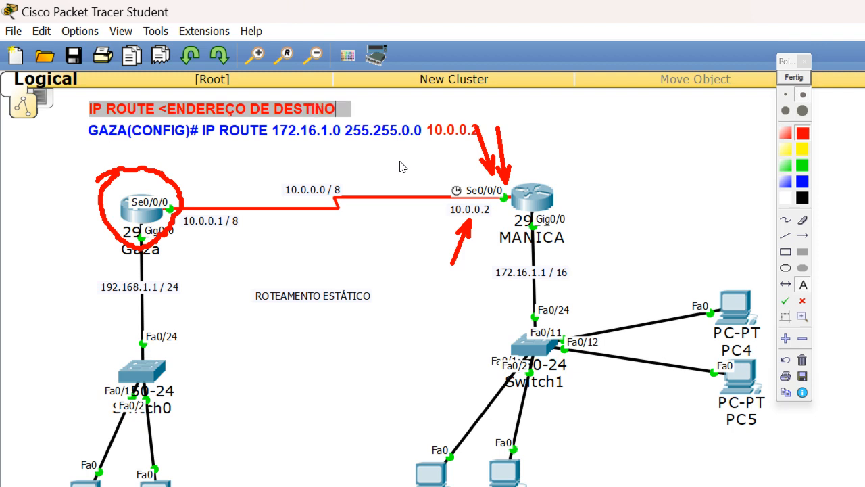
pyautogui.write('> <M')
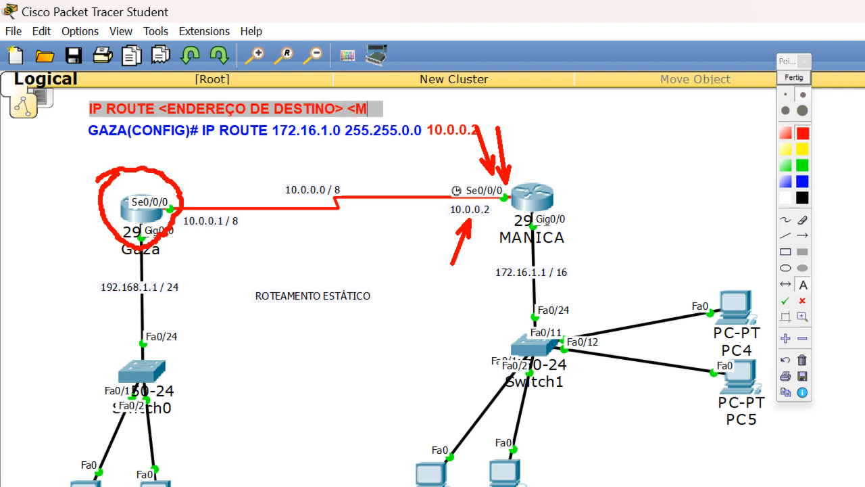
pyautogui.write('ÁSCARA DE RE')
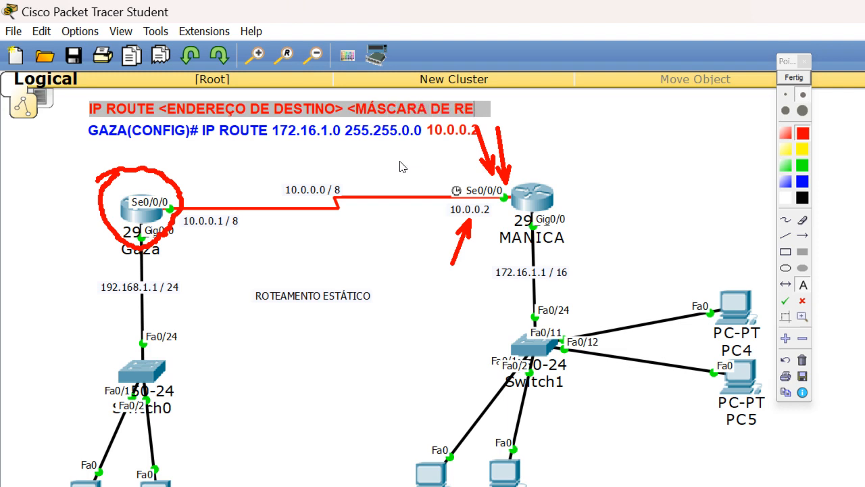
pyautogui.write('DE>')
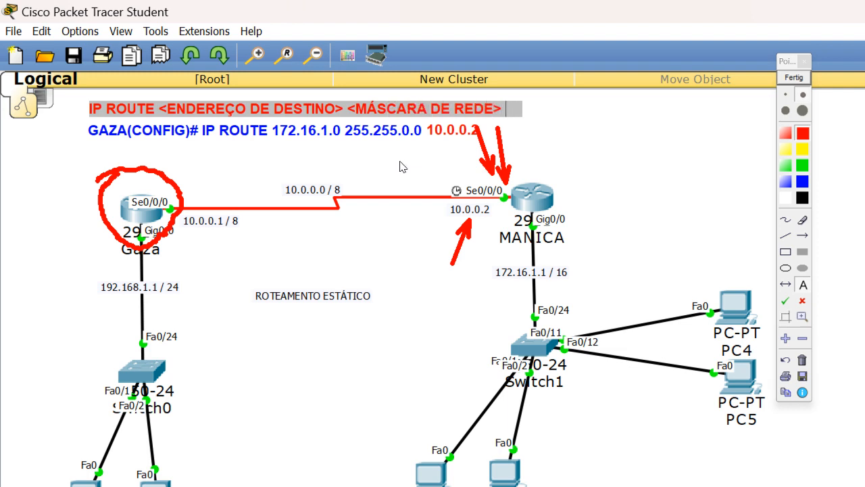
# Complete the red syntax line with the parameter "<PRÓXIMO SALTO>".
pyautogui.write(' <NE')
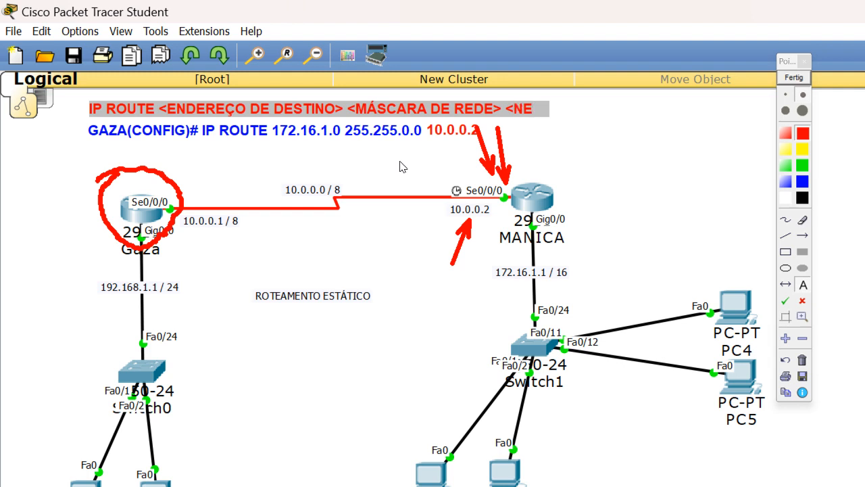
pyautogui.press('BackSpace')
pyautogui.press('BackSpace')
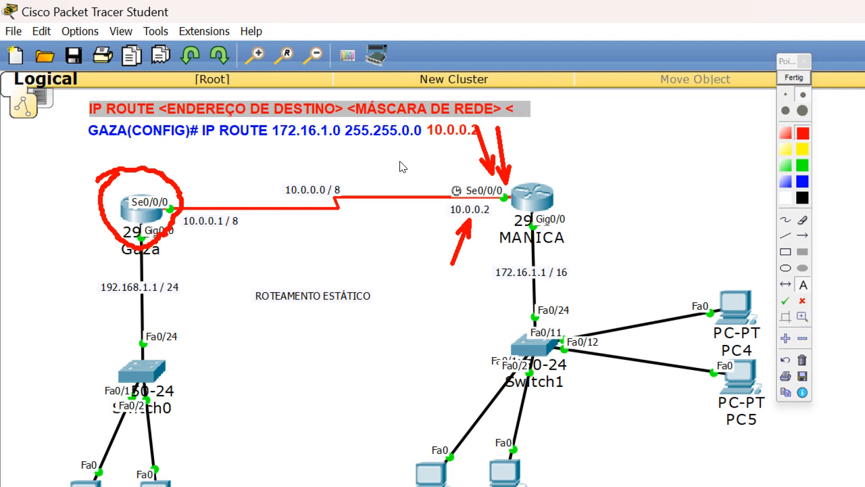
pyautogui.write('PROX')
pyautogui.press('BackSpace')
pyautogui.press('BackSpace')
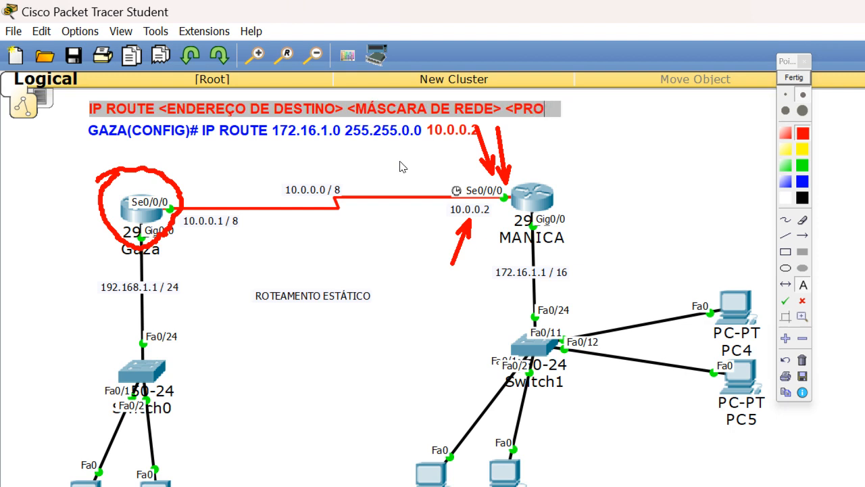
pyautogui.write('ÓXIMO A')
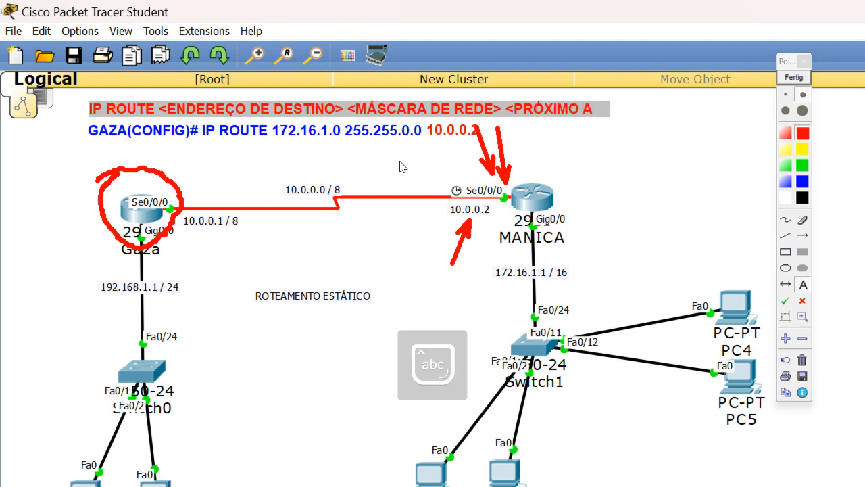
pyautogui.press('capslock')
pyautogui.press('BackSpace')
pyautogui.write('SALTO>')
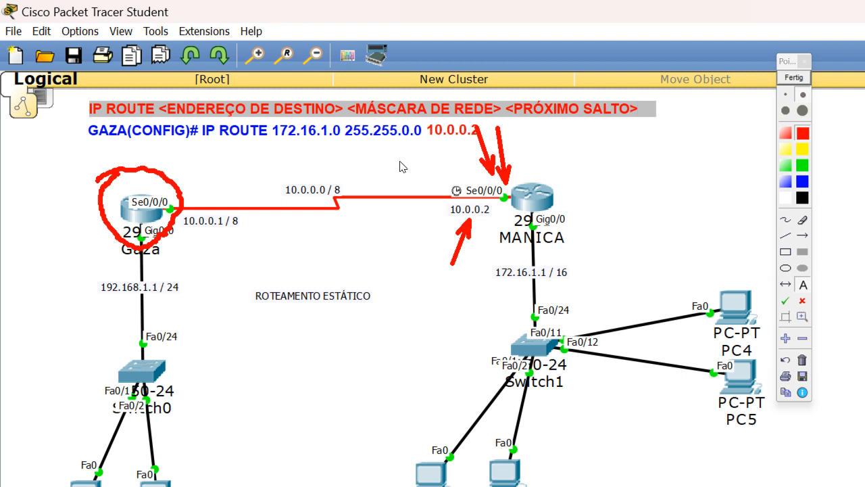
# Underline in blue the three parameters of the red syntax line and each part of the example route command, and end the annotation.
pyautogui.click(400, 162)
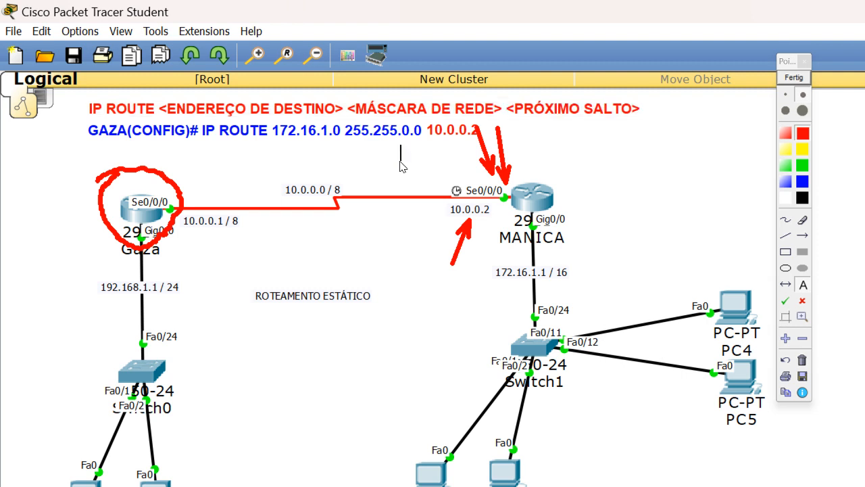
pyautogui.click(785, 235)
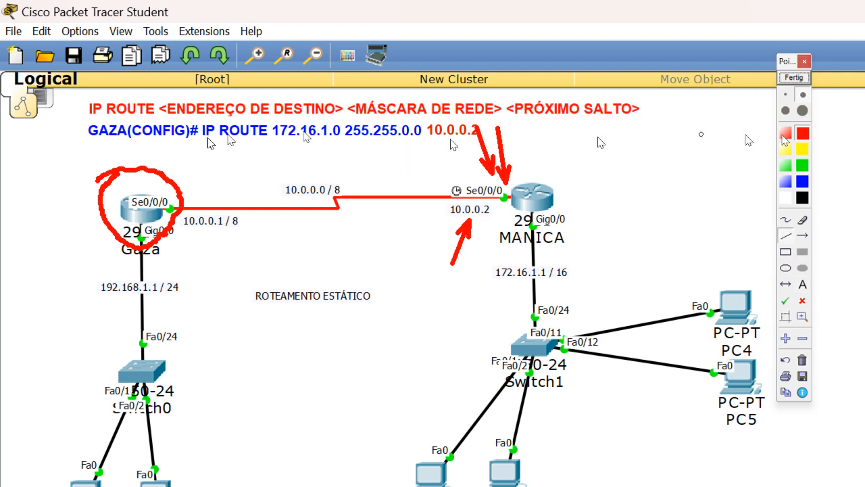
pyautogui.click(802, 181)
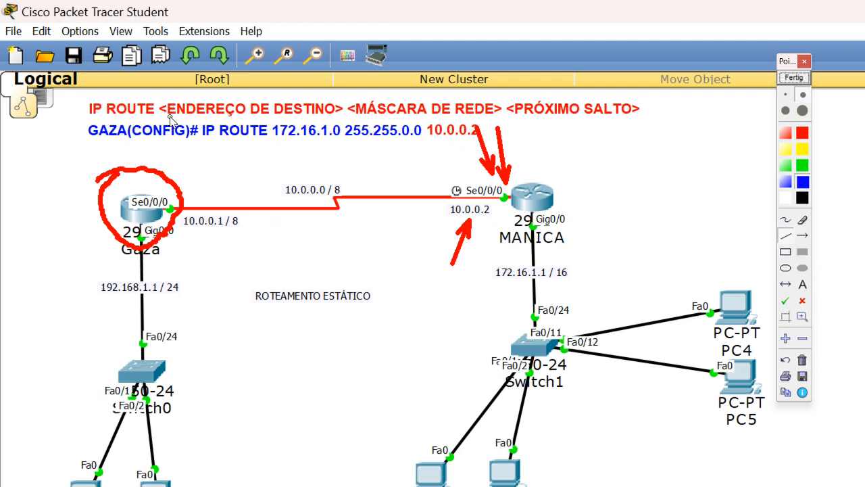
pyautogui.moveTo(170, 117); pyautogui.dragTo(339, 115)
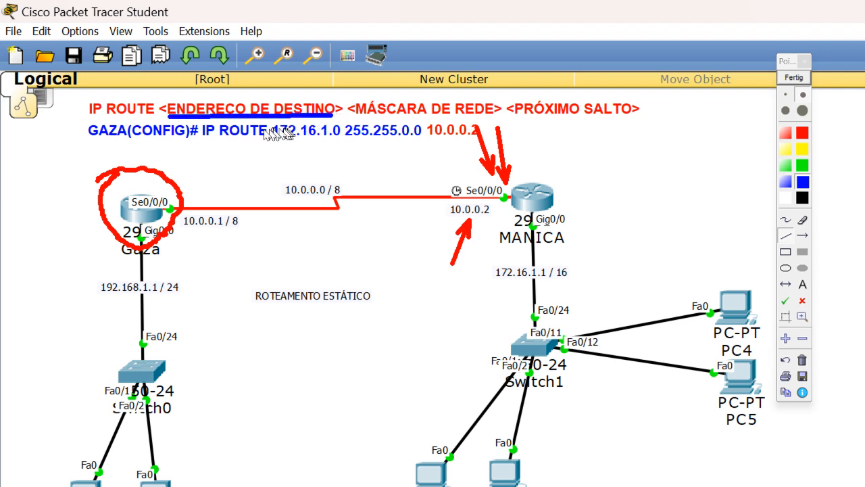
pyautogui.moveTo(353, 115); pyautogui.dragTo(640, 120)
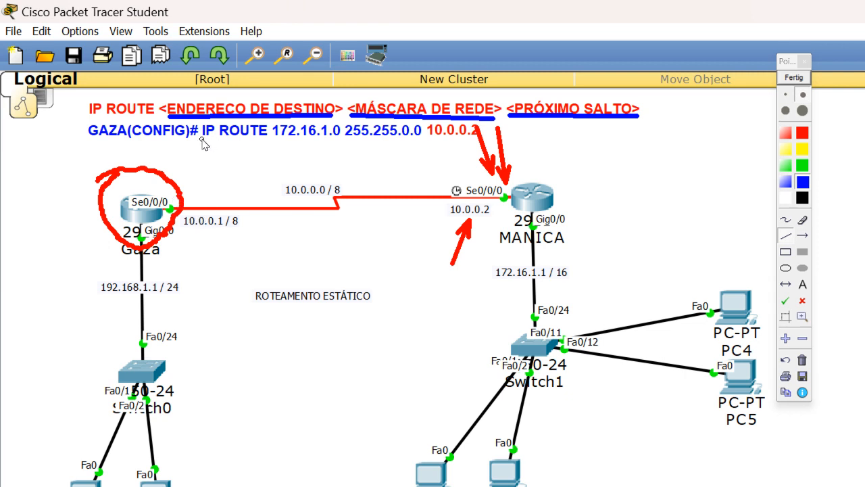
pyautogui.moveTo(201, 138); pyautogui.dragTo(482, 140)
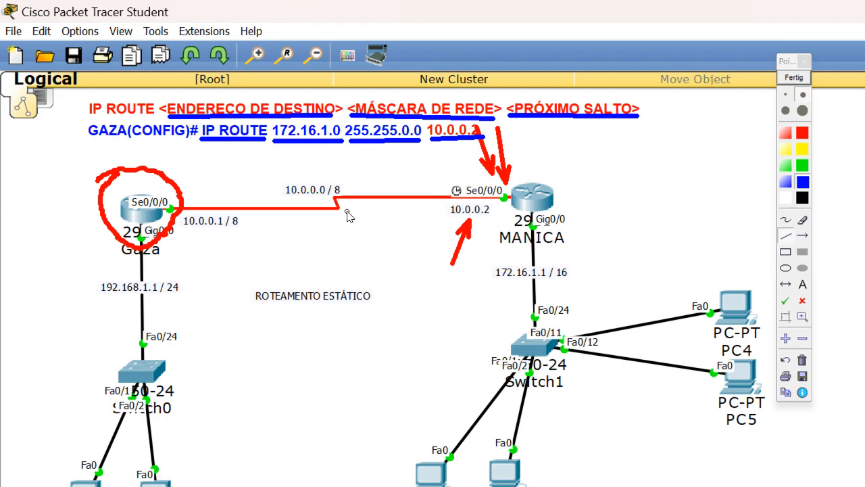
pyautogui.click(794, 78)
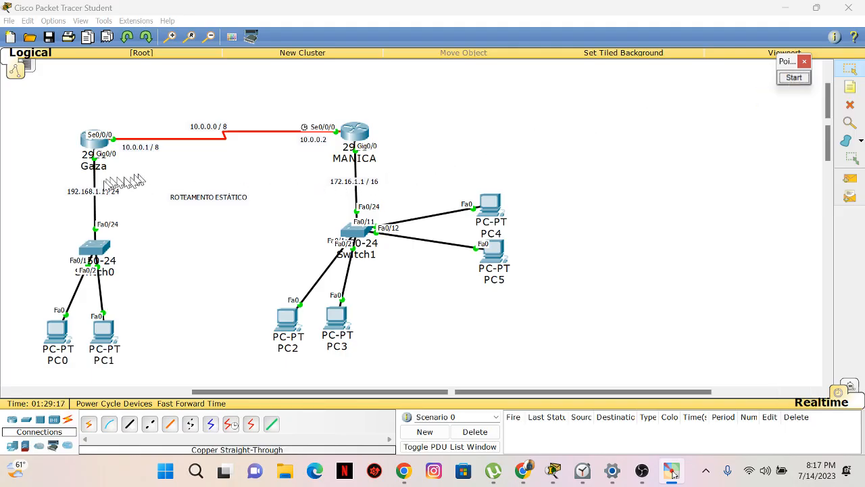
# Open router Gaza's command-line console, widen its window and start a session at the GAZA> prompt.
pyautogui.click(97, 150)
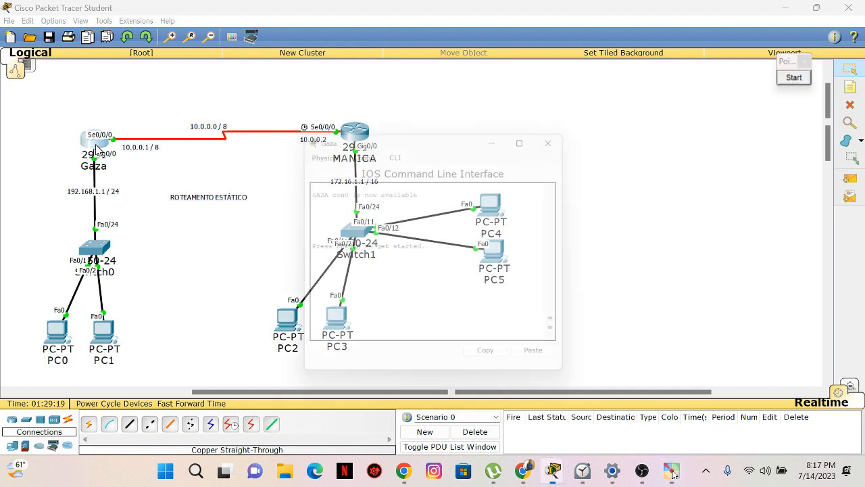
pyautogui.moveTo(402, 134); pyautogui.dragTo(493, 101)
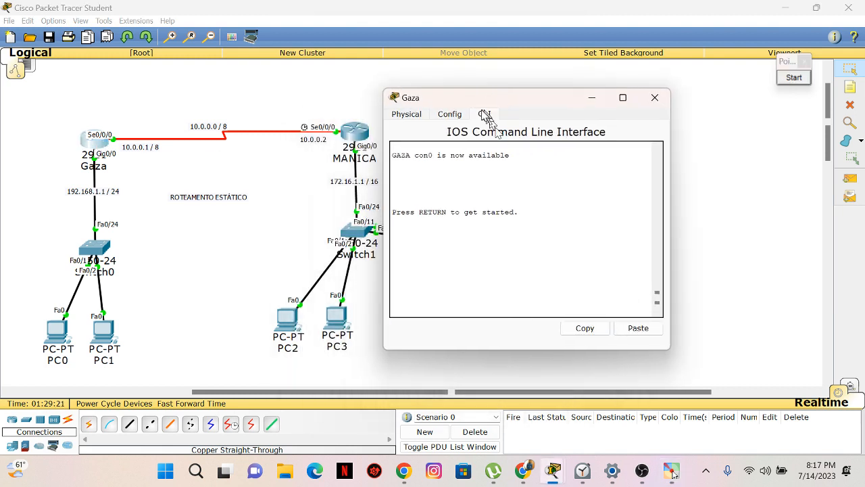
pyautogui.moveTo(670, 143); pyautogui.dragTo(725, 143)
pyautogui.press('Return')
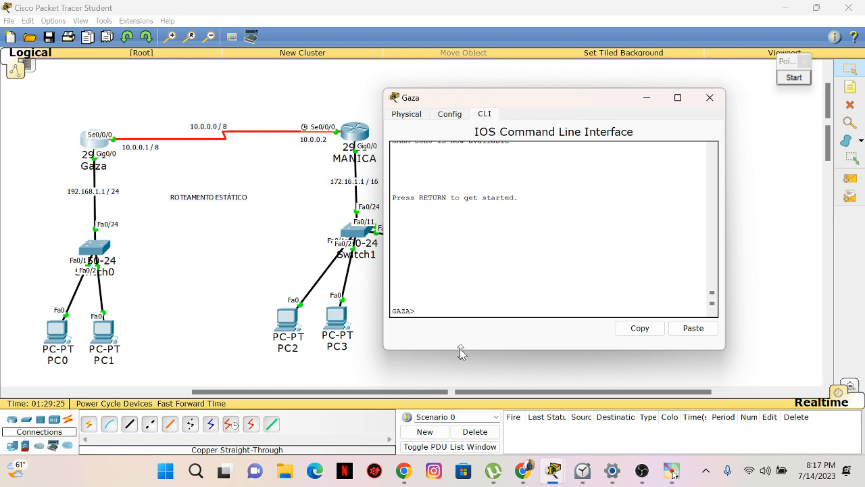
pyautogui.press('Return')
pyautogui.press('Return')
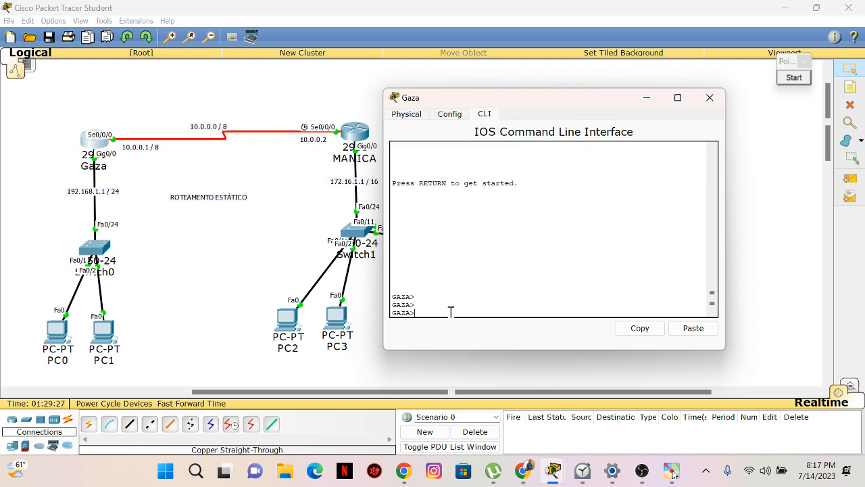
# Enter Gaza's privileged mode with "enable" and global configuration mode with "configure terminal".
pyautogui.press('capslock')
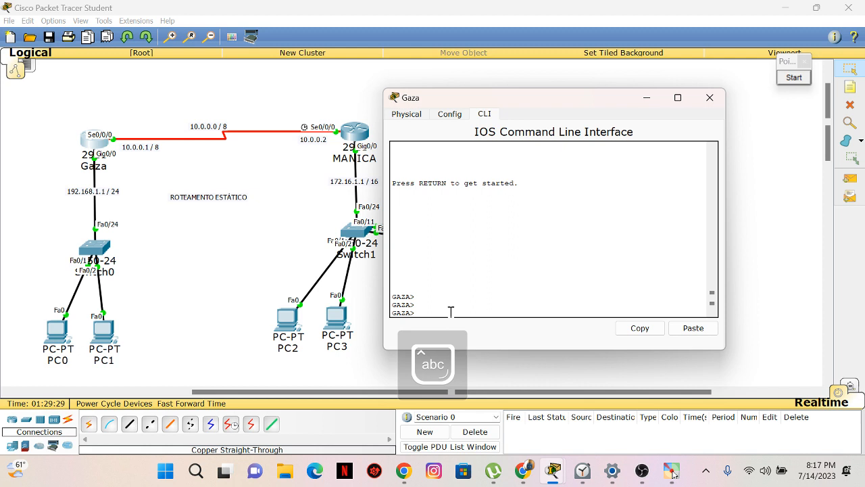
pyautogui.write('e')
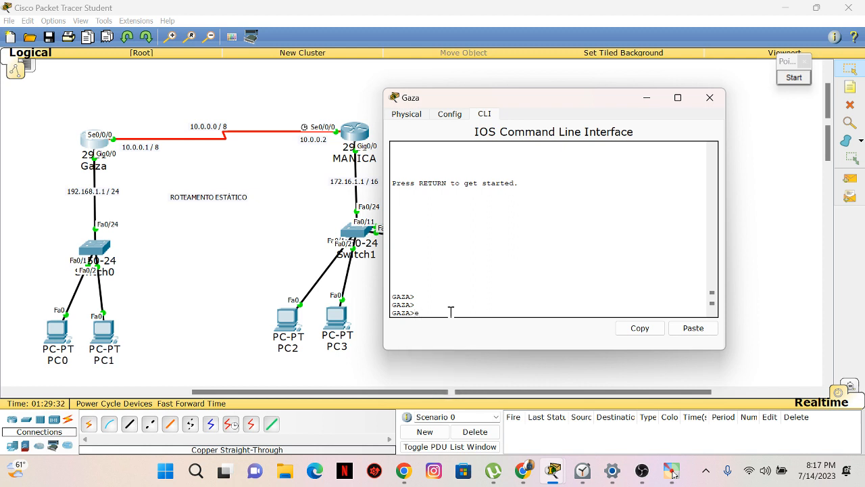
pyautogui.write('nable')
pyautogui.press('Return')
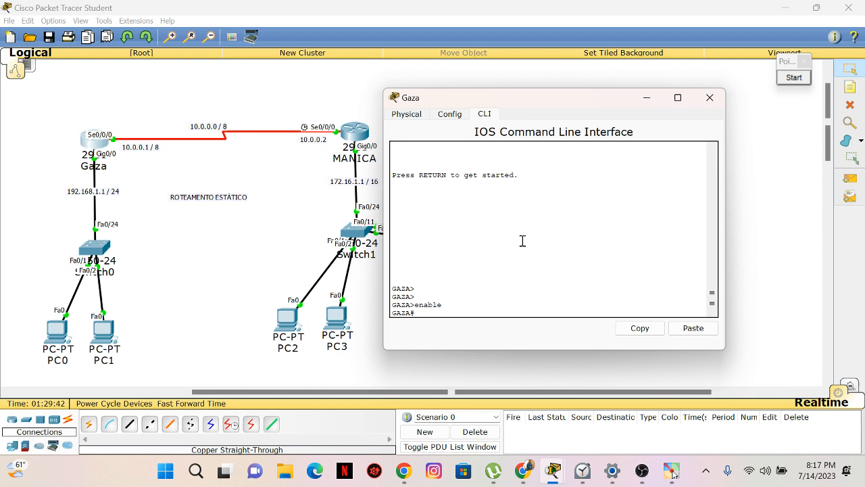
pyautogui.write('configure terminal')
pyautogui.press('Return')
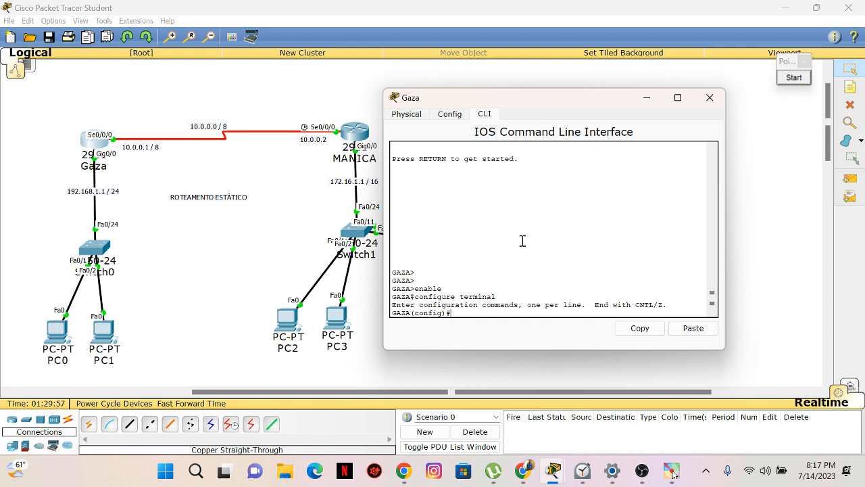
# Try to add a static route on Gaza with "ip route 172.16.1.0 255.255.0.0 10.0.0.2".
pyautogui.write('ip')
pyautogui.write(' ad')
pyautogui.write('dr')
pyautogui.press('BackSpace')
pyautogui.press('BackSpace')
pyautogui.press('BackSpace')
pyautogui.press('BackSpace')
pyautogui.write('re')
pyautogui.write('oute')
pyautogui.write('72.1')
pyautogui.write('6.1.0')
pyautogui.write('255')
pyautogui.write('.255.')
pyautogui.write('0.0')
pyautogui.write('10')
pyautogui.write('.0.')
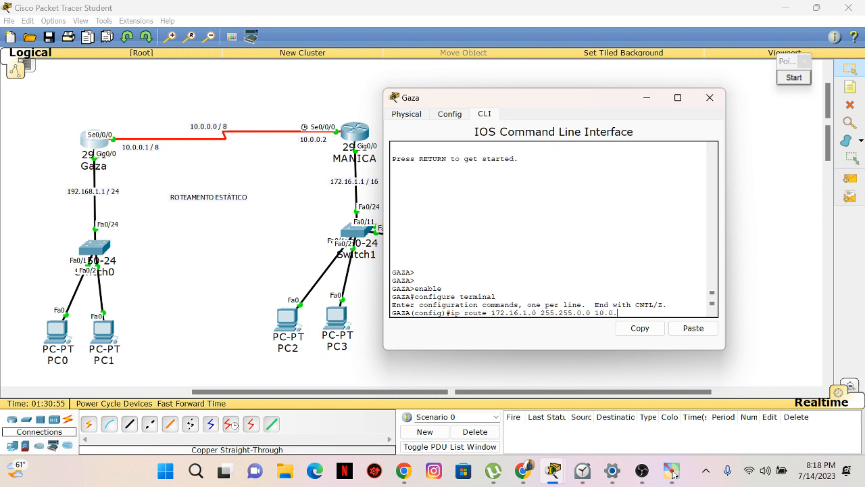
pyautogui.write('0.2')
pyautogui.press('Return')
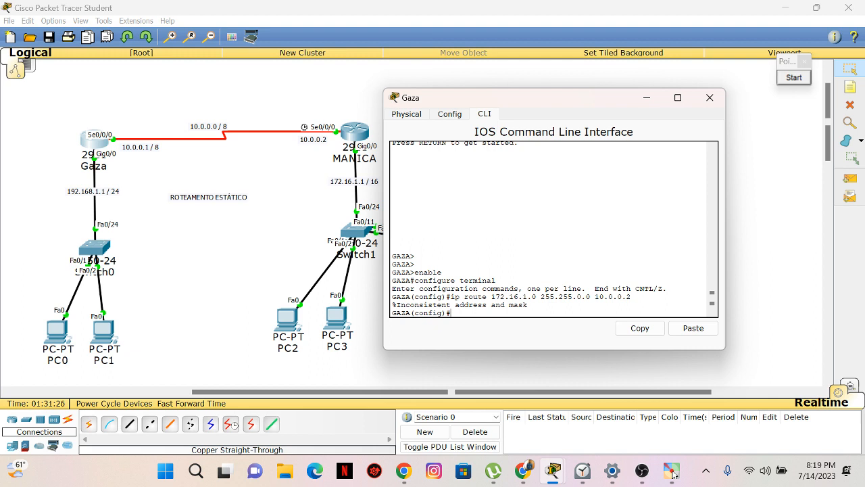
pyautogui.press('Up')
pyautogui.press('Left')
pyautogui.press('Left')
pyautogui.press('Left')
pyautogui.press('Left')
pyautogui.press('Left')
pyautogui.press('BackSpace')
pyautogui.press('BackSpace')
pyautogui.press('BackSpace')
pyautogui.press('BackSpace')
pyautogui.press('BackSpace')
pyautogui.press('BackSpace')
pyautogui.press('BackSpace')
pyautogui.press('BackSpace')
pyautogui.press('BackSpace')
pyautogui.press('BackSpace')
pyautogui.press('BackSpace')
pyautogui.press('BackSpace')
pyautogui.press('BackSpace')
pyautogui.press('BackSpace')
pyautogui.press('BackSpace')
pyautogui.press('BackSpace')
pyautogui.press('BackSpace')
pyautogui.press('BackSpace')
pyautogui.press('BackSpace')
pyautogui.press('BackSpace')
# Add a static route on Gaza with "ip route 172.16.1.0 255.255.255.0 10.0.0.2".
pyautogui.write('ip ro')
pyautogui.write('utre')
pyautogui.press('BackSpace')
pyautogui.write('e 172.16.1.0')
pyautogui.write('55.255.255')
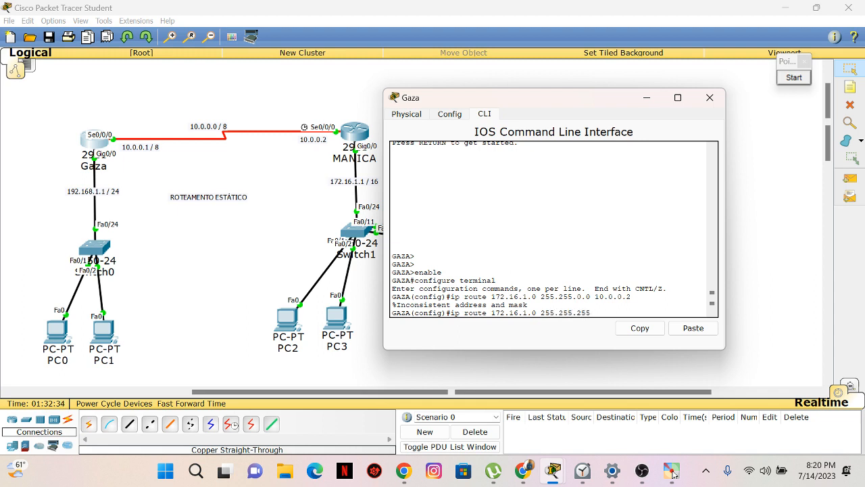
pyautogui.write('.0')
pyautogui.moveTo(523, 106); pyautogui.dragTo(548, 105)
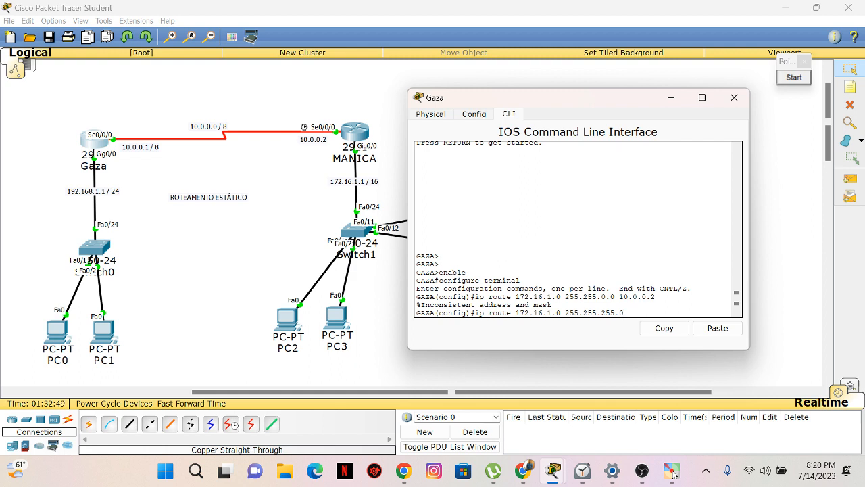
pyautogui.write('10.0.0.2')
pyautogui.press('Return')
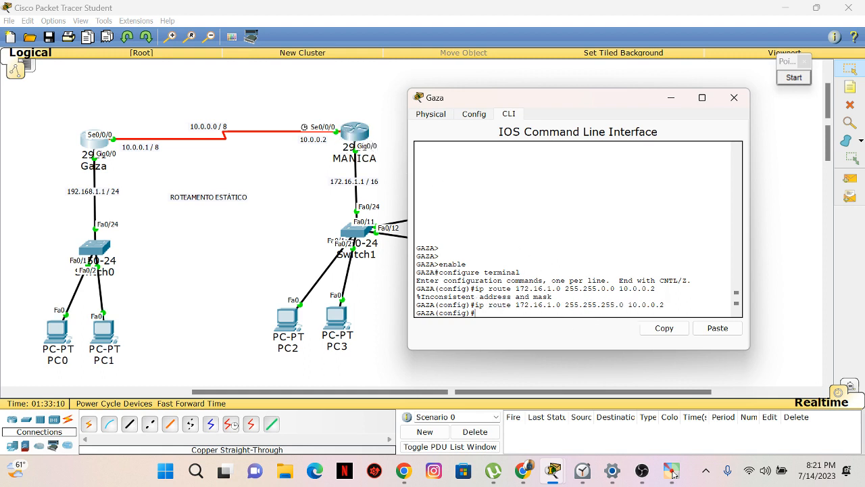
# Highlight the last ip route command in Gaza's console to review it in full.
pyautogui.moveTo(475, 304); pyautogui.dragTo(673, 303)
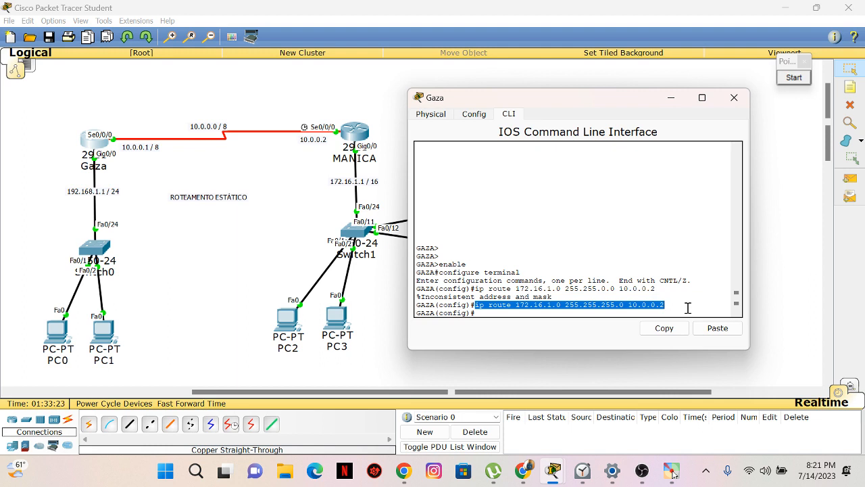
pyautogui.click(647, 317)
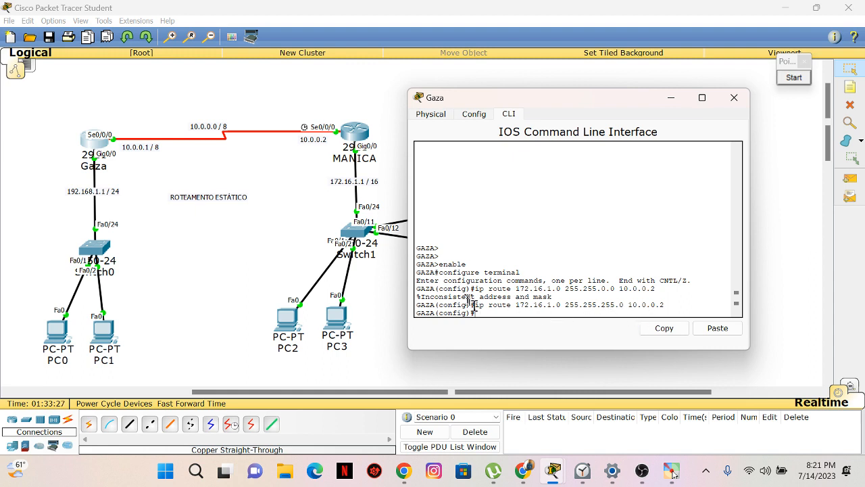
pyautogui.moveTo(475, 305); pyautogui.dragTo(667, 307)
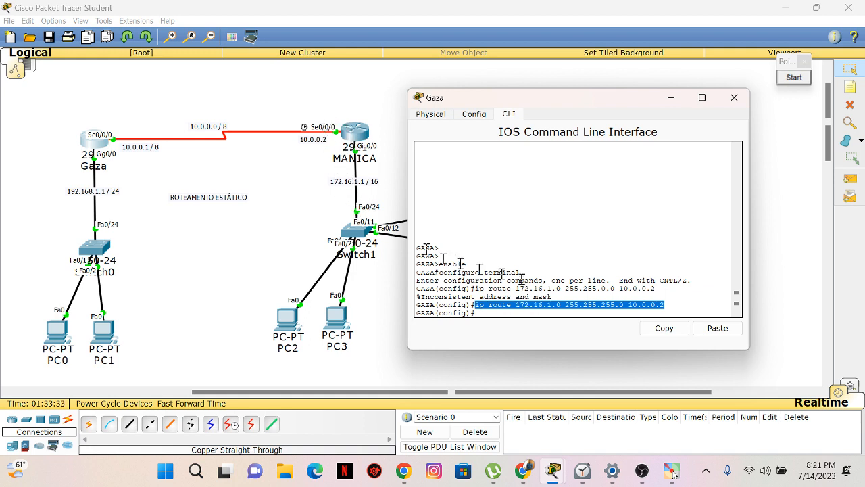
pyautogui.click(535, 307)
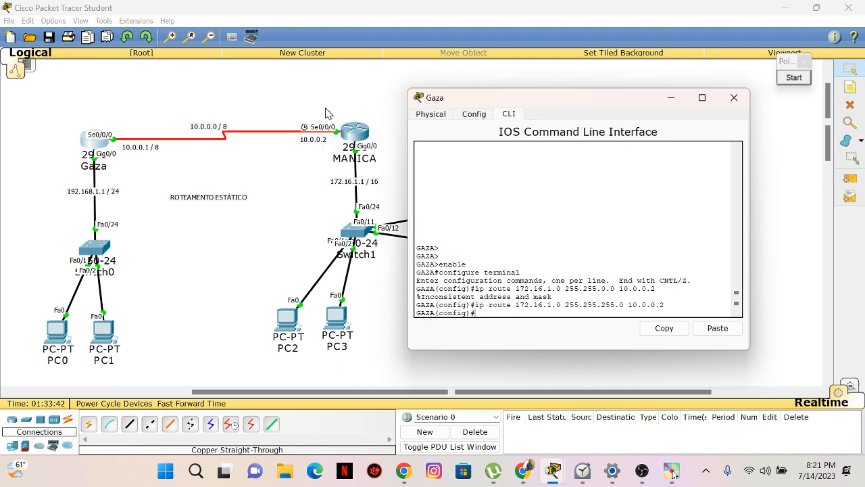
# Review the address labels of the serial link, both router ends, Gaza's LAN and MANICA's LAN on the topology.
pyautogui.moveTo(325, 107); pyautogui.dragTo(388, 169)
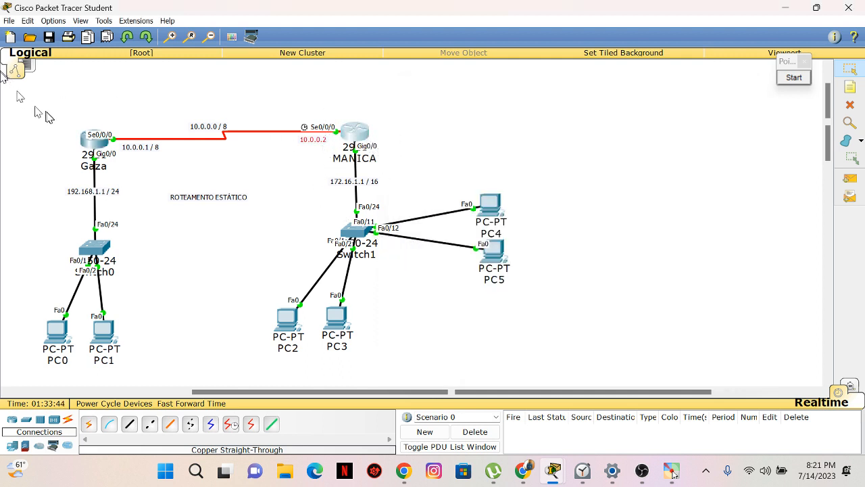
pyautogui.moveTo(62, 111); pyautogui.dragTo(131, 182)
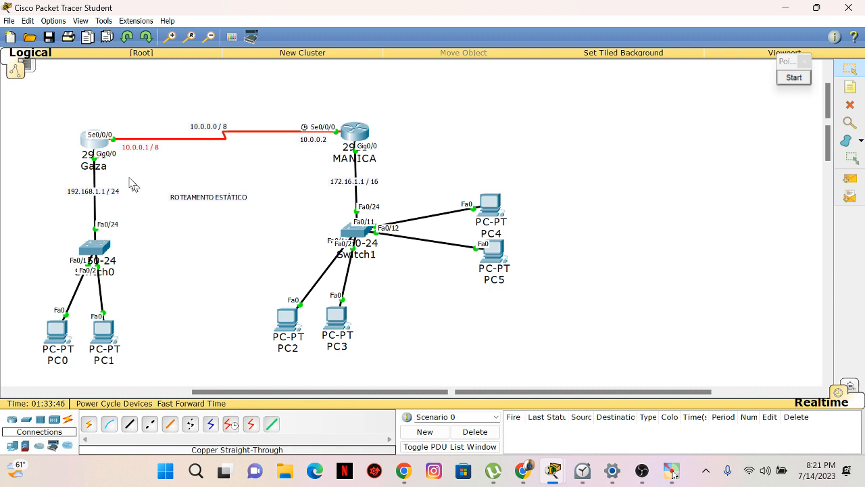
pyautogui.moveTo(68, 116); pyautogui.dragTo(180, 170)
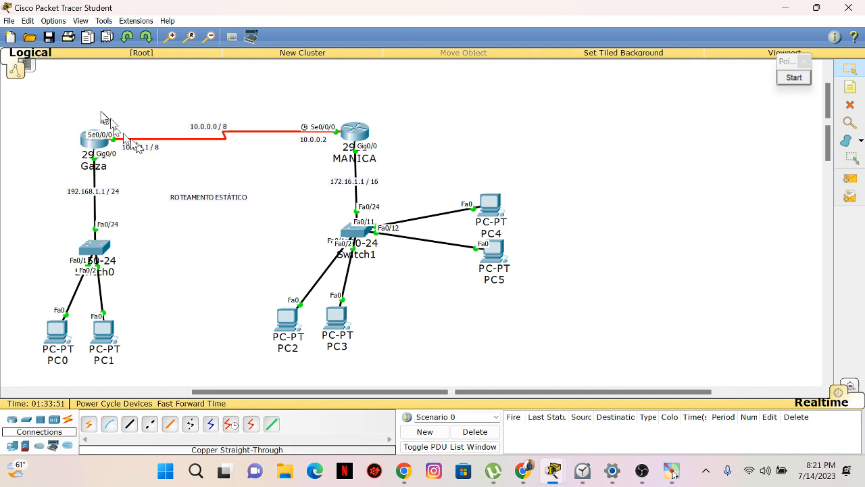
pyautogui.moveTo(200, 132); pyautogui.dragTo(236, 142)
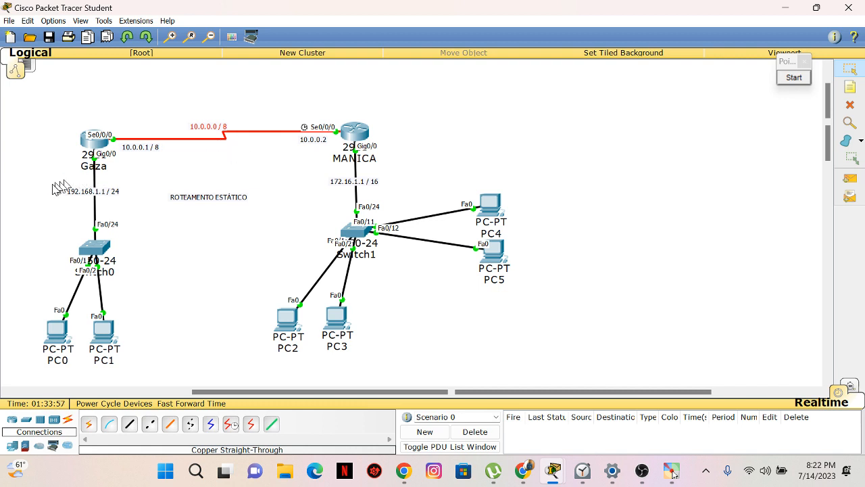
pyautogui.moveTo(58, 179); pyautogui.dragTo(137, 211)
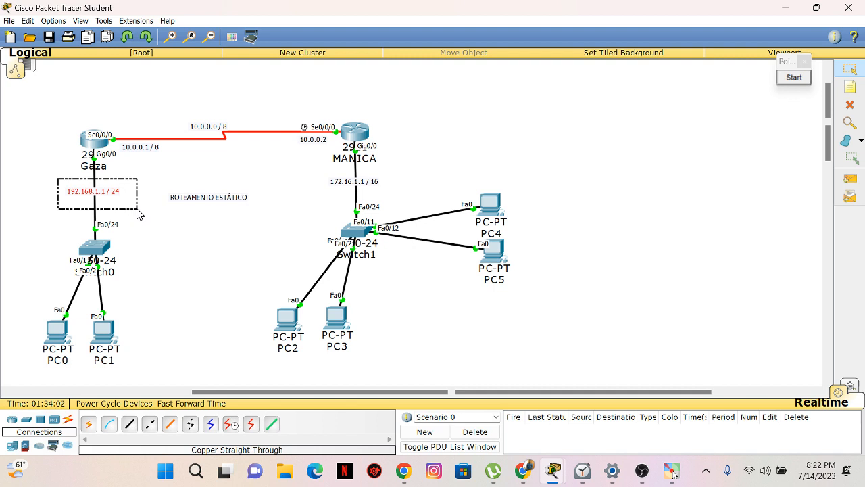
pyautogui.moveTo(139, 214); pyautogui.dragTo(146, 221)
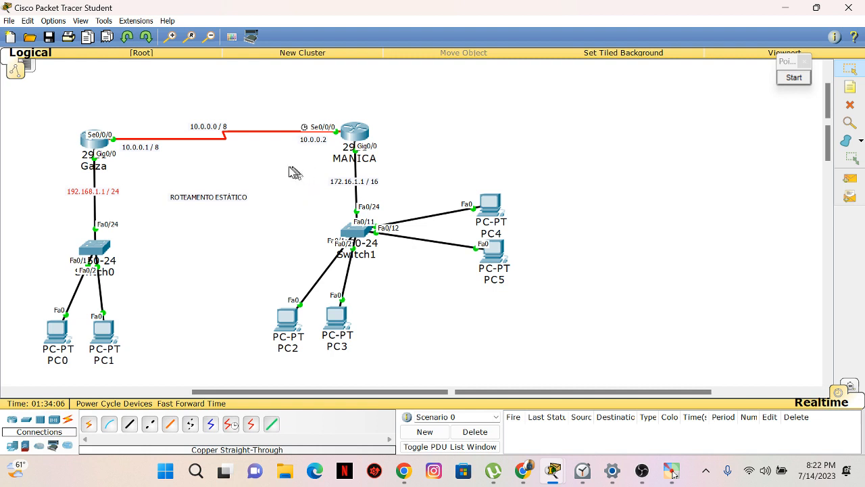
pyautogui.moveTo(294, 166); pyautogui.dragTo(415, 196)
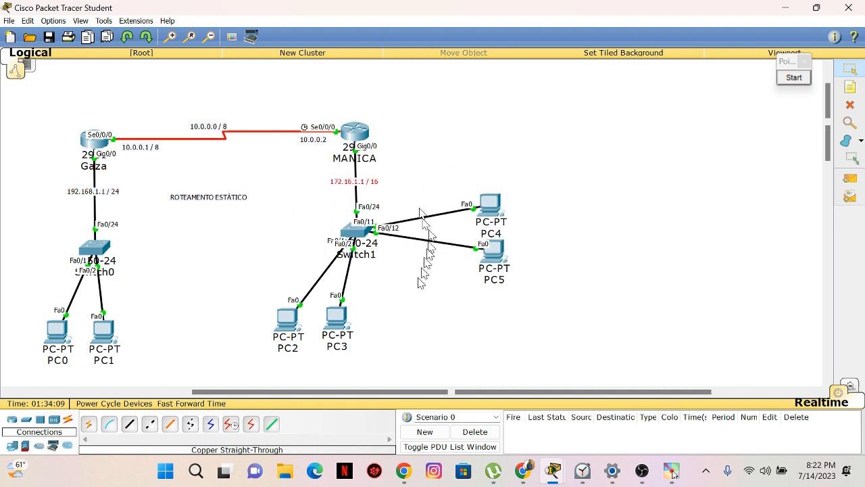
# Return to Gaza's console and examine the destination network, mask and next-hop address in the last ip route command.
pyautogui.click(95, 141)
pyautogui.click(476, 311)
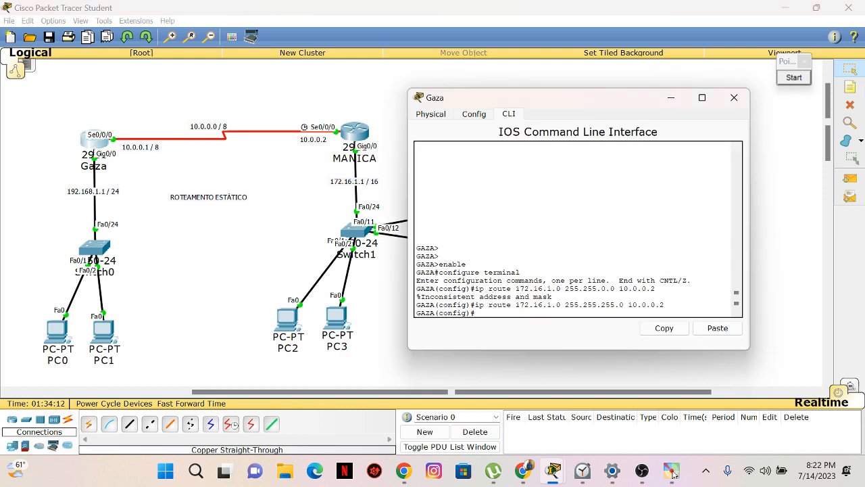
pyautogui.moveTo(481, 310); pyautogui.dragTo(560, 307)
pyautogui.click(522, 307)
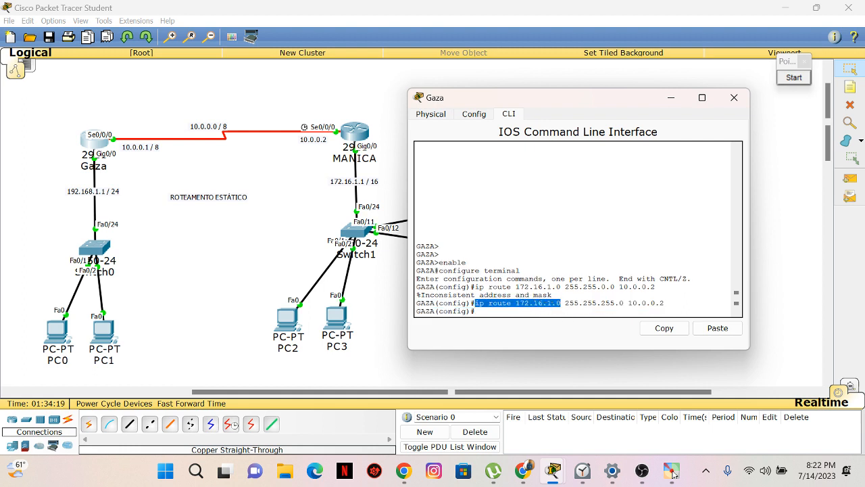
pyautogui.click(580, 305)
pyautogui.moveTo(598, 305); pyautogui.dragTo(600, 309)
pyautogui.click(618, 298)
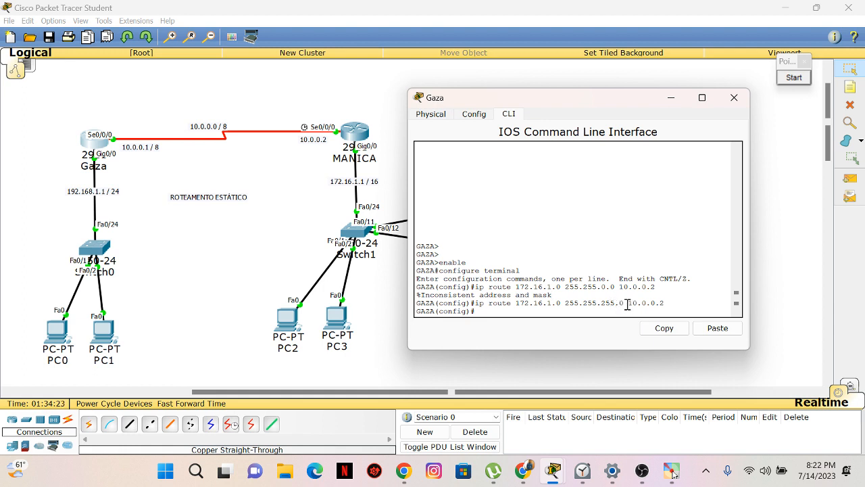
pyautogui.moveTo(627, 303); pyautogui.dragTo(669, 304)
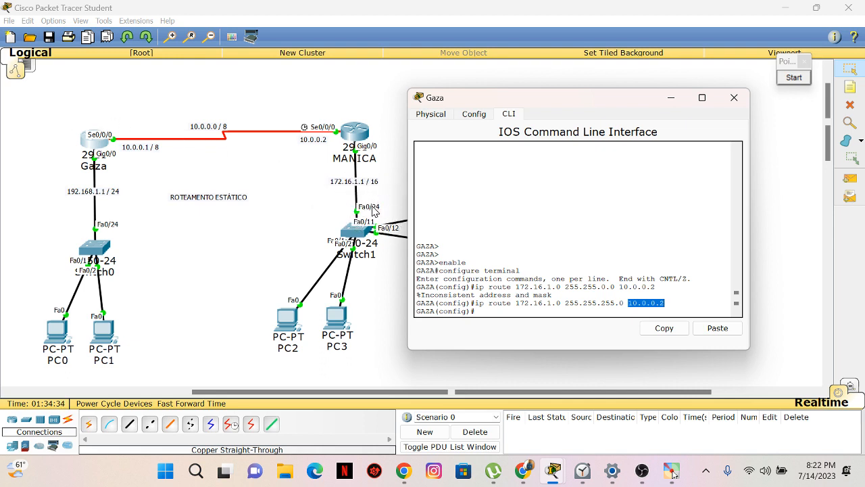
# Highlight the destination network, mask and next-hop address of the last ip route command in Gaza's console once more.
pyautogui.click(554, 312)
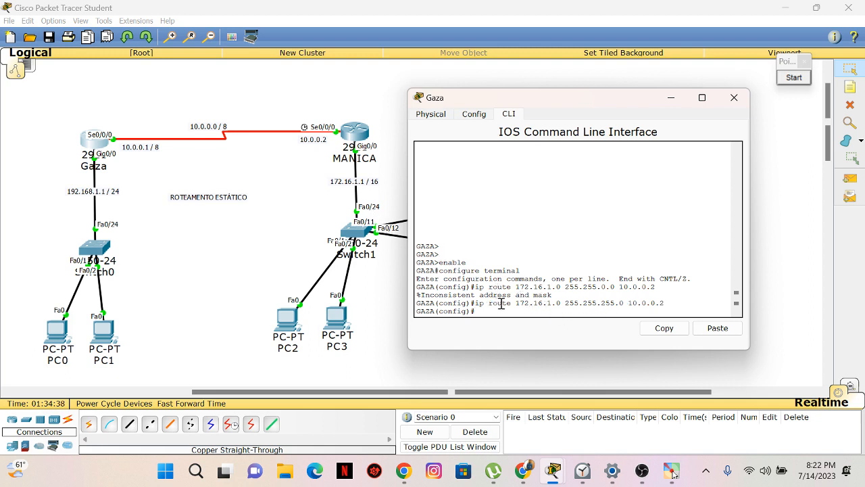
pyautogui.doubleClick(525, 304)
pyautogui.moveTo(525, 303); pyautogui.dragTo(665, 304)
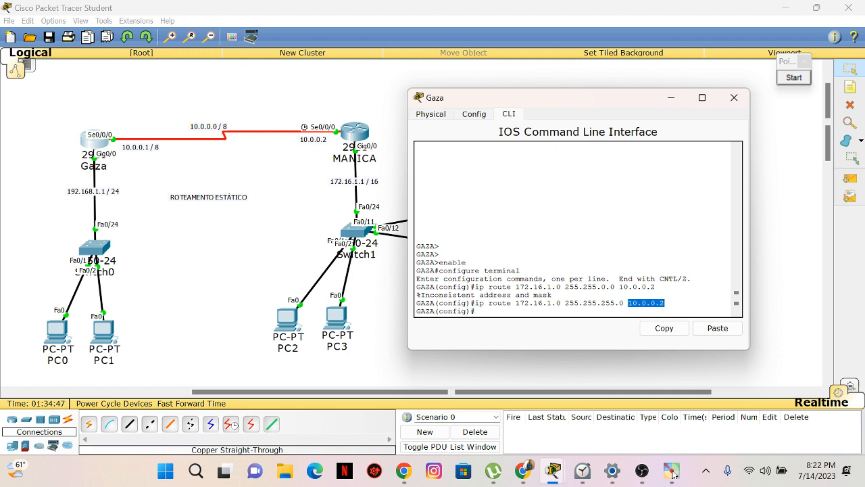
pyautogui.click(634, 308)
# Leave Gaza's configuration mode with "end", save the configuration with "write memory", and close its console.
pyautogui.press('Return')
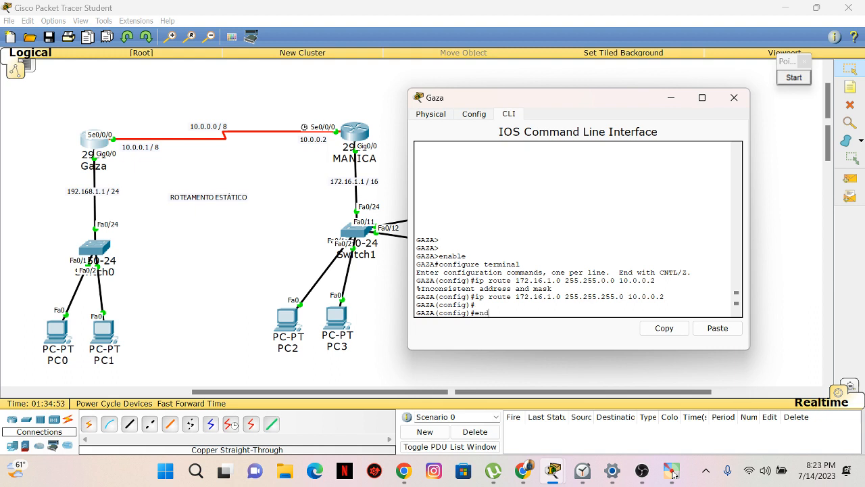
pyautogui.write('end')
pyautogui.press('Return')
pyautogui.press('Return')
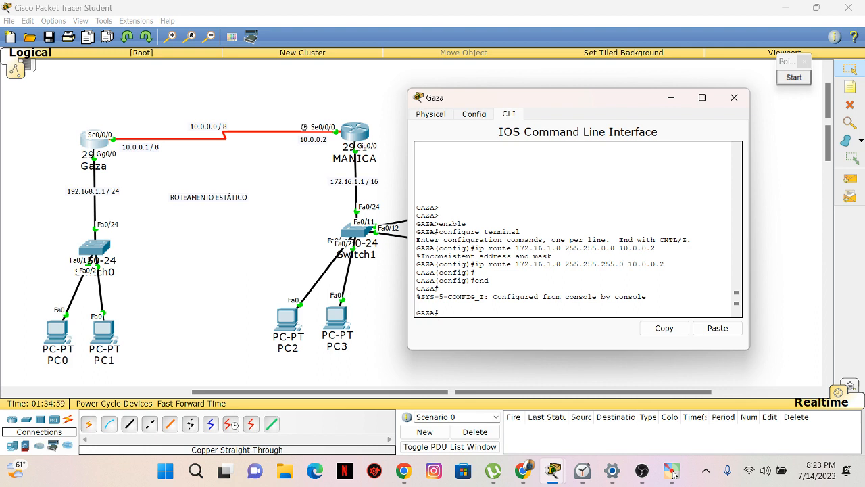
pyautogui.write('write memory')
pyautogui.press('Return')
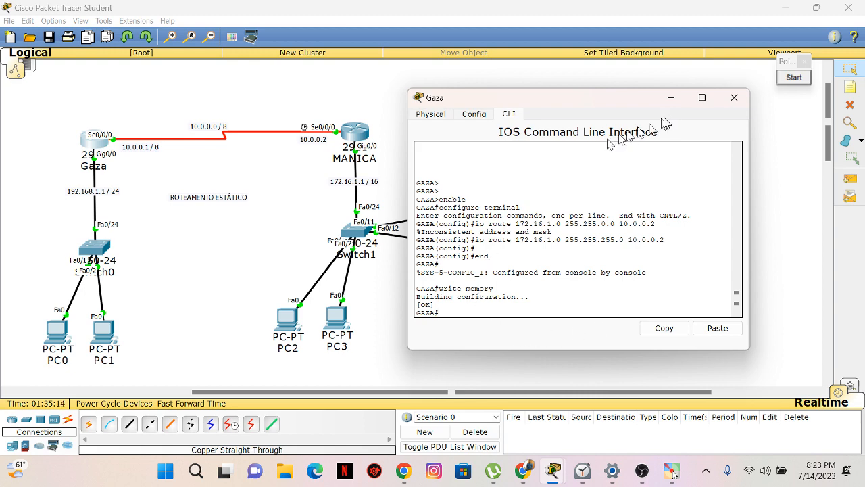
pyautogui.moveTo(654, 103); pyautogui.dragTo(637, 102)
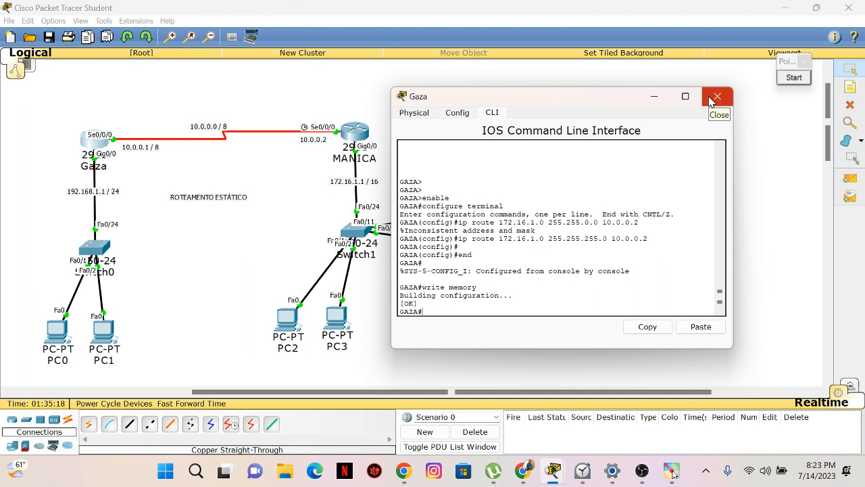
pyautogui.click(717, 97)
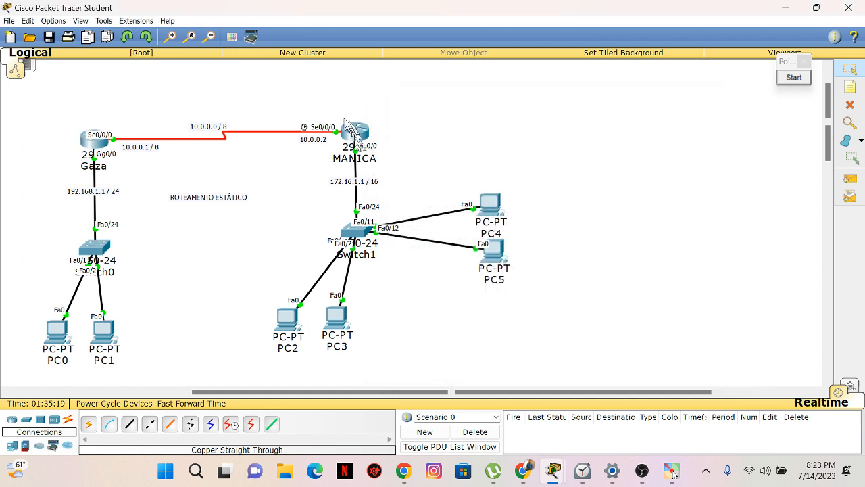
# Open MANICA's console, widened beside the topology, and enter global configuration mode with "enable" and "configure terminal".
pyautogui.moveTo(324, 96); pyautogui.dragTo(419, 186)
pyautogui.click(360, 134)
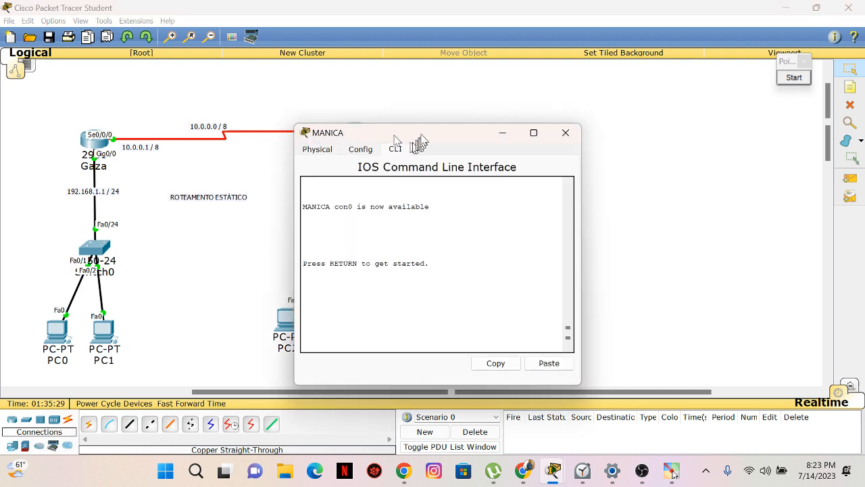
pyautogui.moveTo(413, 138); pyautogui.dragTo(534, 98)
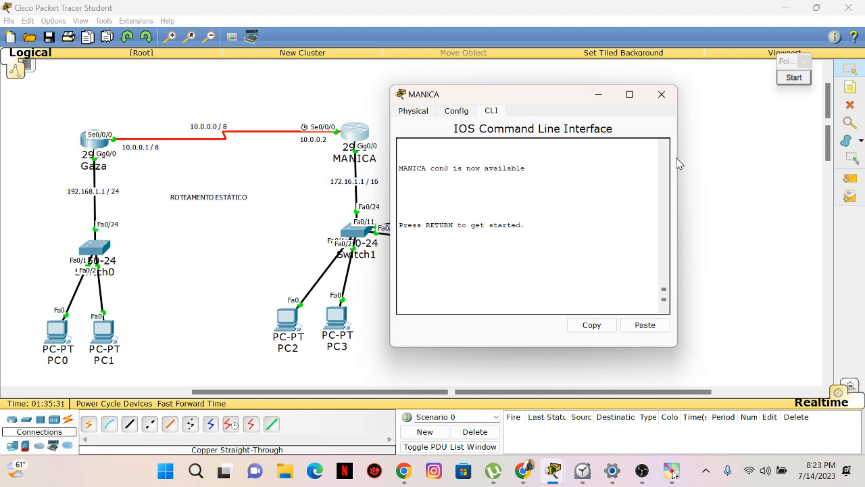
pyautogui.moveTo(677, 157); pyautogui.dragTo(781, 152)
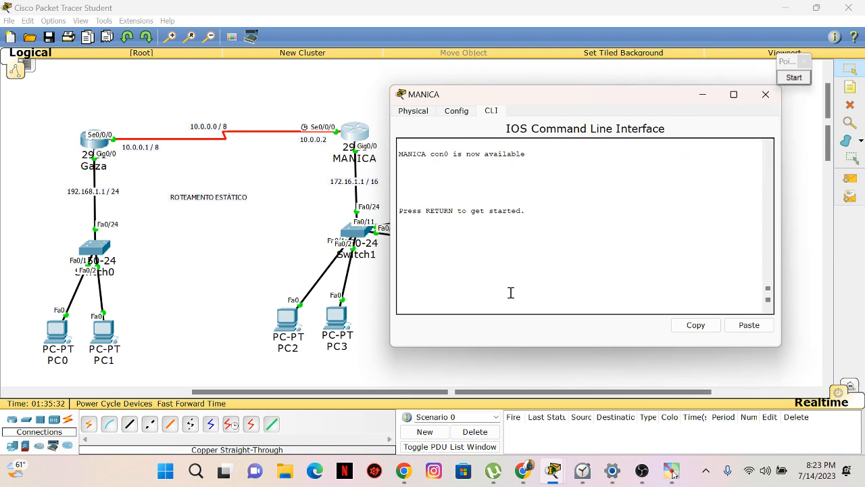
pyautogui.press('Return')
pyautogui.press('Return')
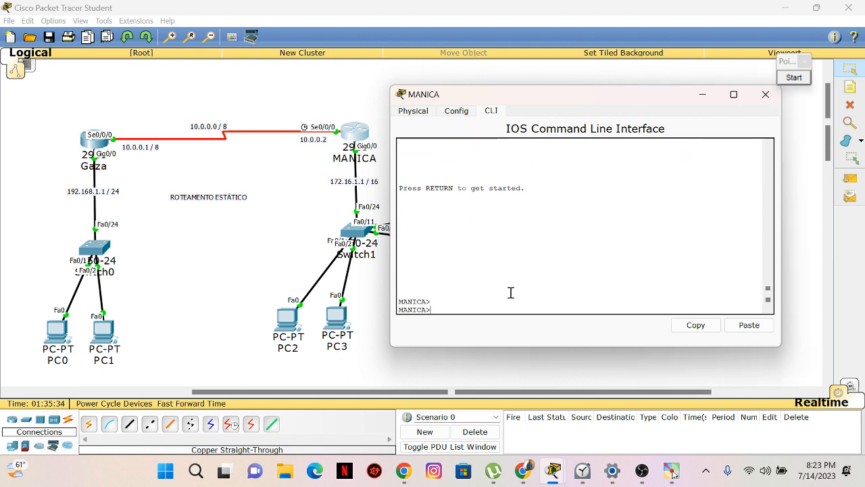
pyautogui.write('enable')
pyautogui.press('Return')
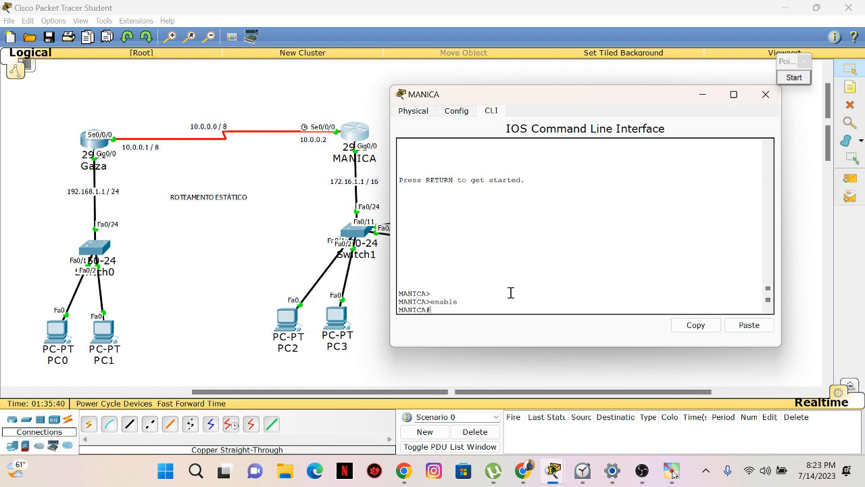
pyautogui.write('configure terminal')
pyautogui.press('Return')
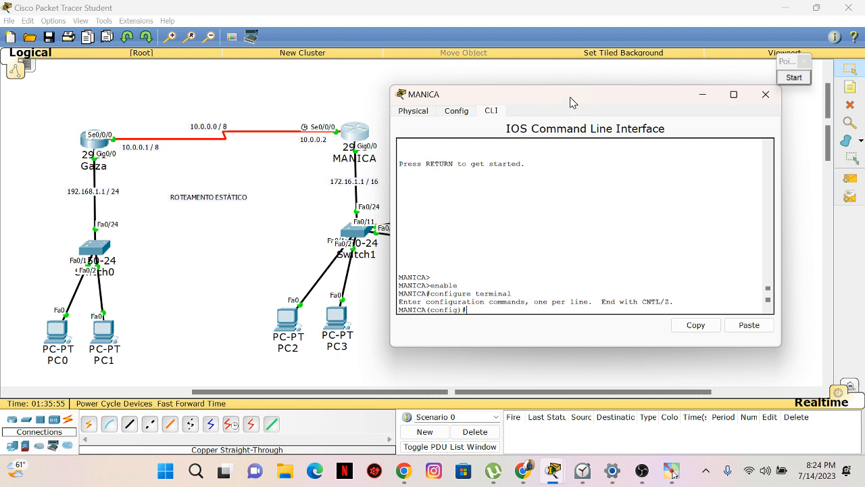
# Change MANICA's LAN address label on the topology to "172.16.1.1 / 24".
pyautogui.moveTo(569, 102); pyautogui.dragTo(596, 95)
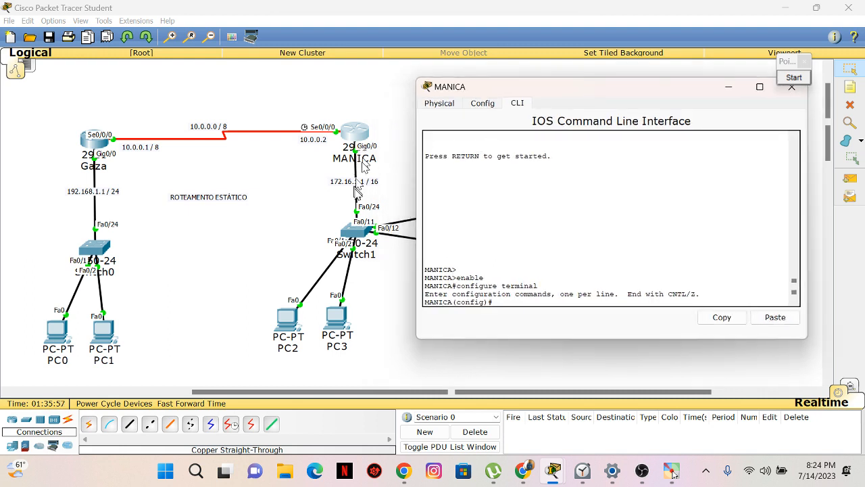
pyautogui.click(376, 184)
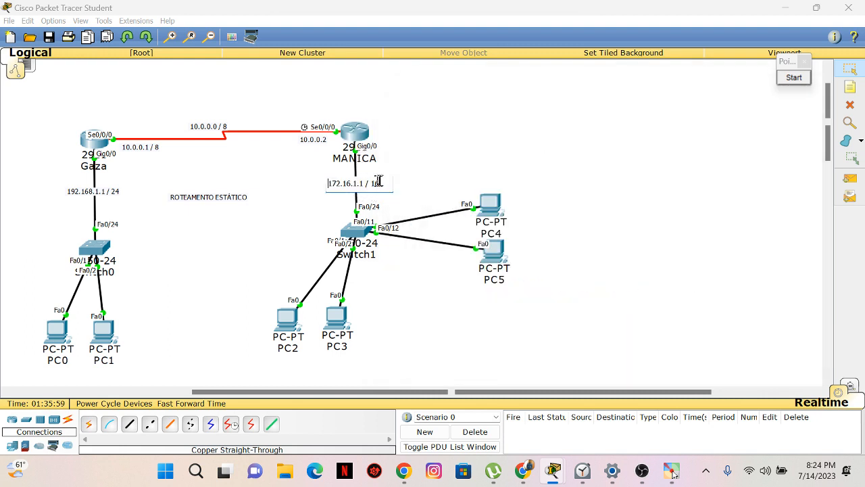
pyautogui.press('BackSpace')
pyautogui.press('BackSpace')
pyautogui.write('24')
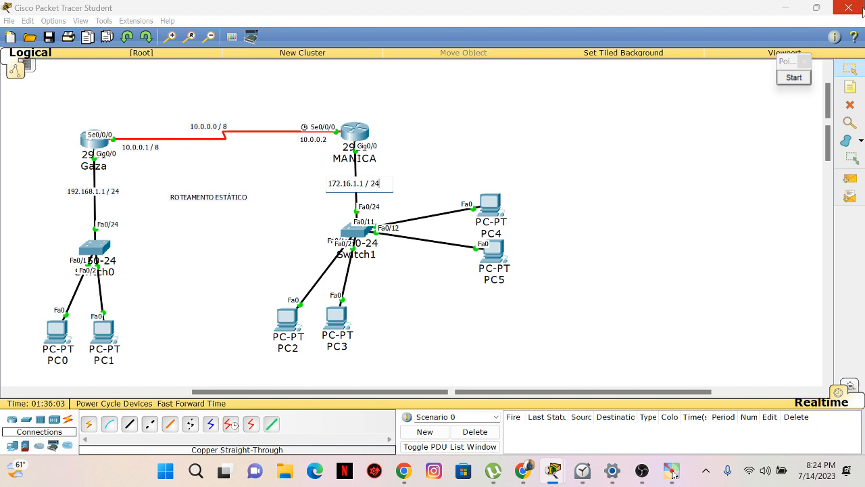
pyautogui.click(614, 246)
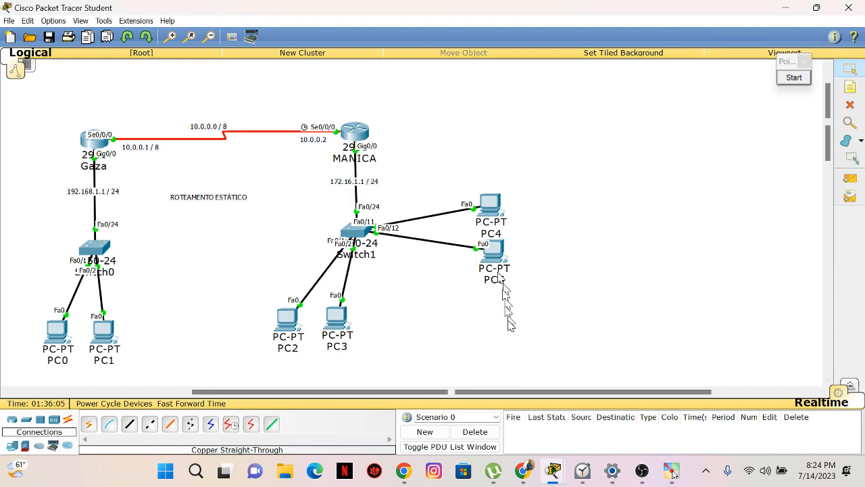
# Return to MANICA's console and assign 172.16.1.1 255.255.255.0 to interface gigabit 0/0, exiting to global configuration mode.
pyautogui.moveTo(553, 469)
pyautogui.click(641, 397)
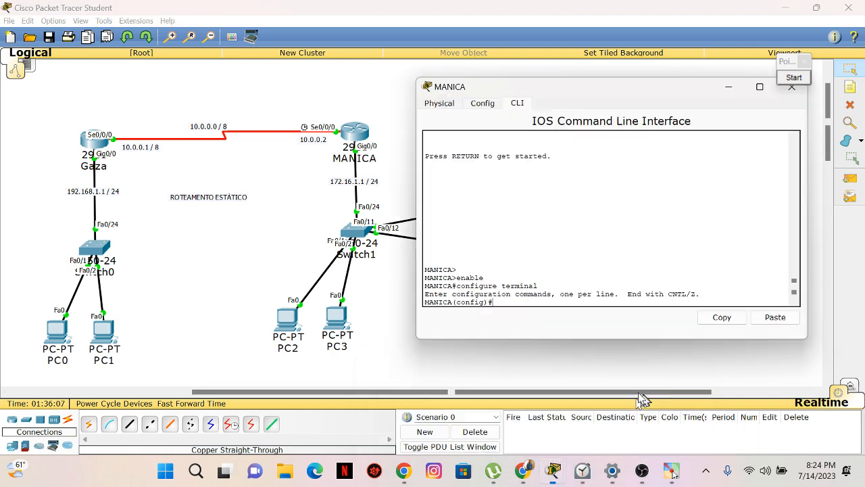
pyautogui.moveTo(525, 83); pyautogui.dragTo(516, 105)
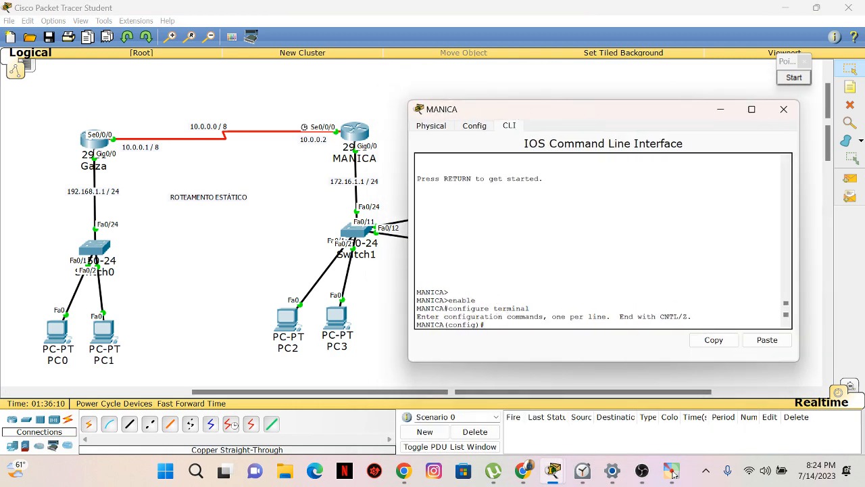
pyautogui.press('Return')
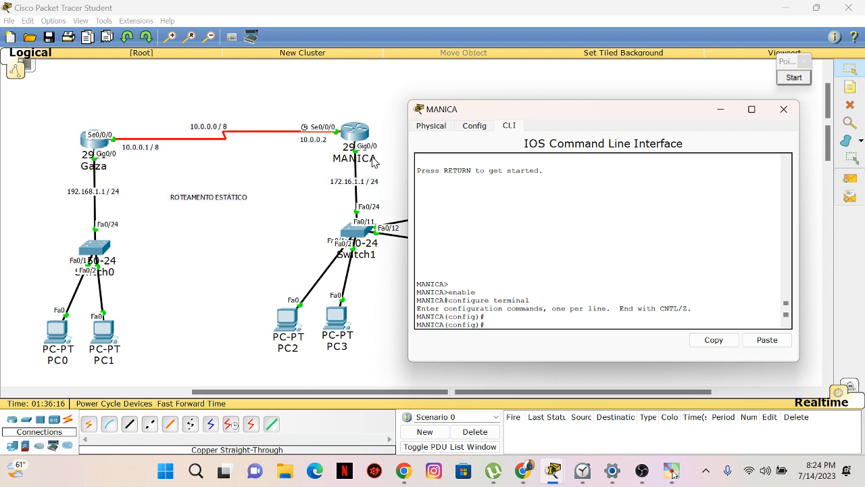
pyautogui.write('interface gigabit 0/0')
pyautogui.press('Return')
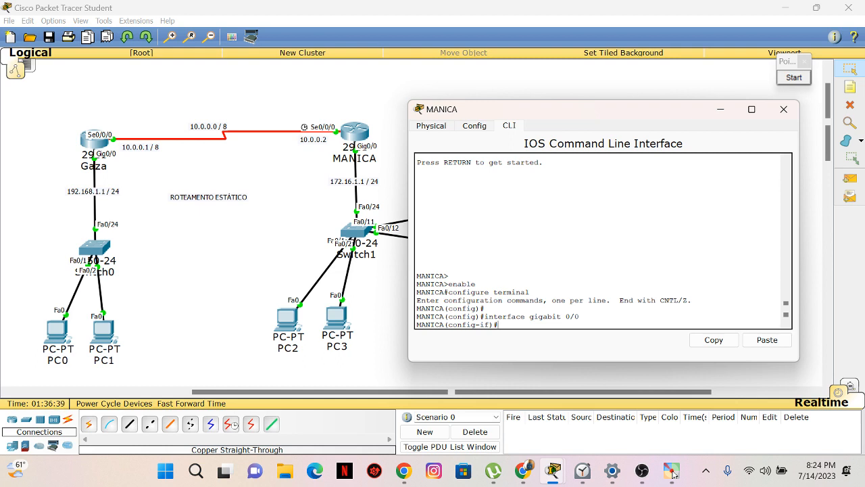
pyautogui.write('ip address 172.16.1.1 255.255.255')
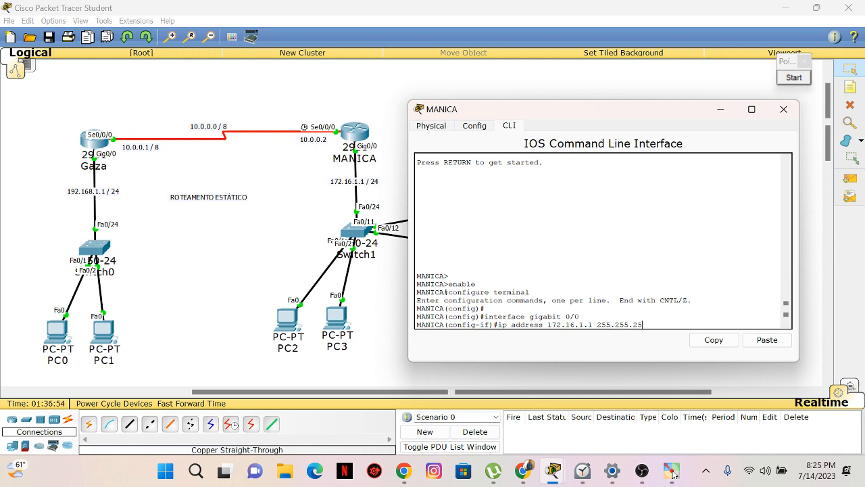
pyautogui.write('.0')
pyautogui.press('Return')
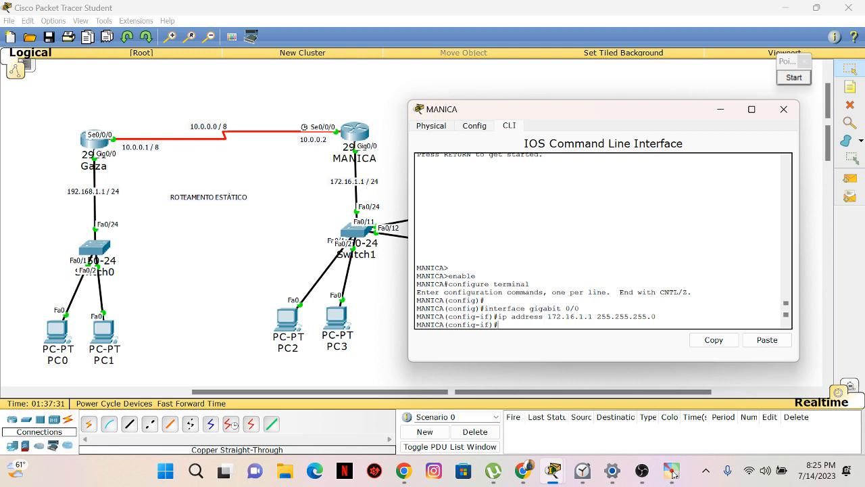
pyautogui.press('Return')
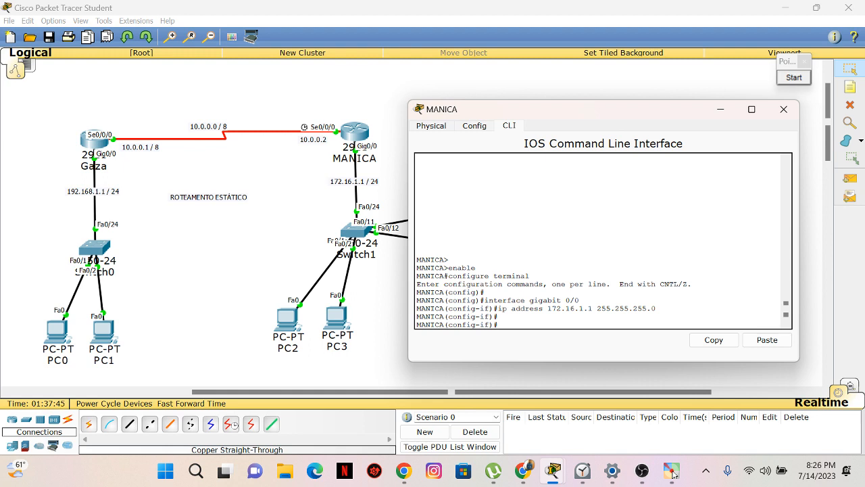
pyautogui.write('exit')
pyautogui.press('Return')
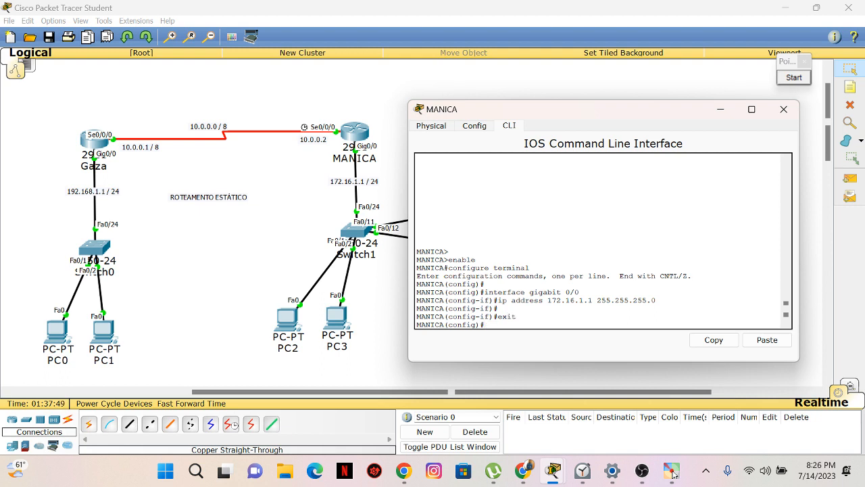
pyautogui.press('Return')
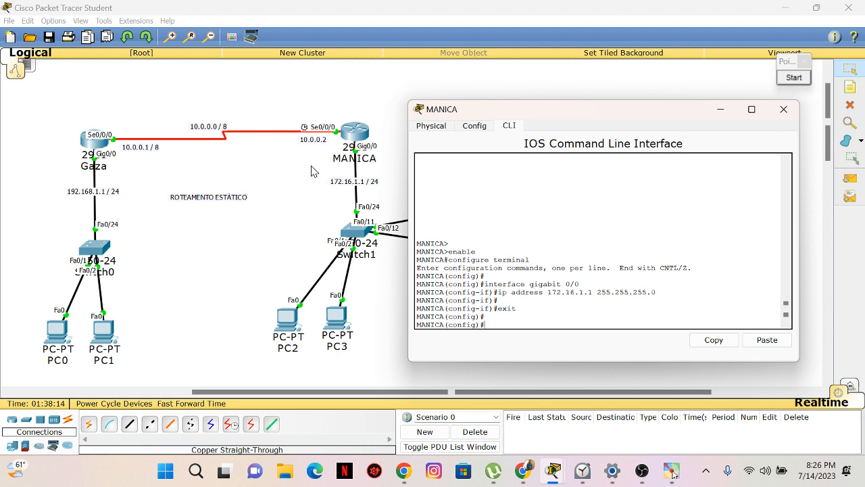
# Review MANICA's LAN, the serial link network and Gaza's LAN on the topology, and return to MANICA's console.
pyautogui.moveTo(316, 165); pyautogui.dragTo(400, 201)
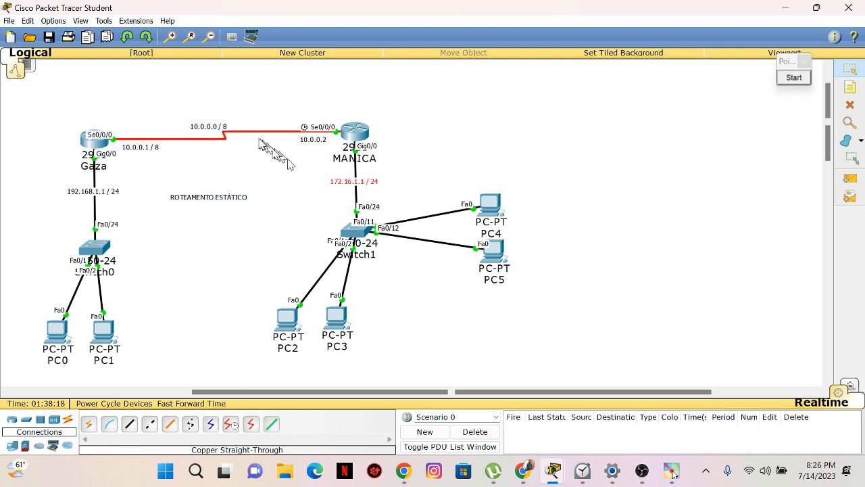
pyautogui.moveTo(185, 109); pyautogui.dragTo(239, 141)
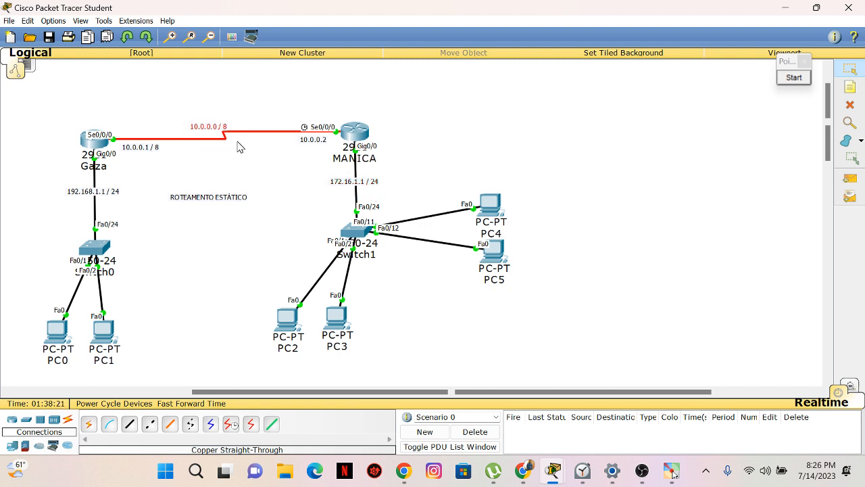
pyautogui.moveTo(321, 98); pyautogui.dragTo(414, 154)
pyautogui.moveTo(42, 171); pyautogui.dragTo(139, 386)
pyautogui.click(149, 223)
pyautogui.moveTo(63, 187); pyautogui.dragTo(117, 376)
pyautogui.click(347, 138)
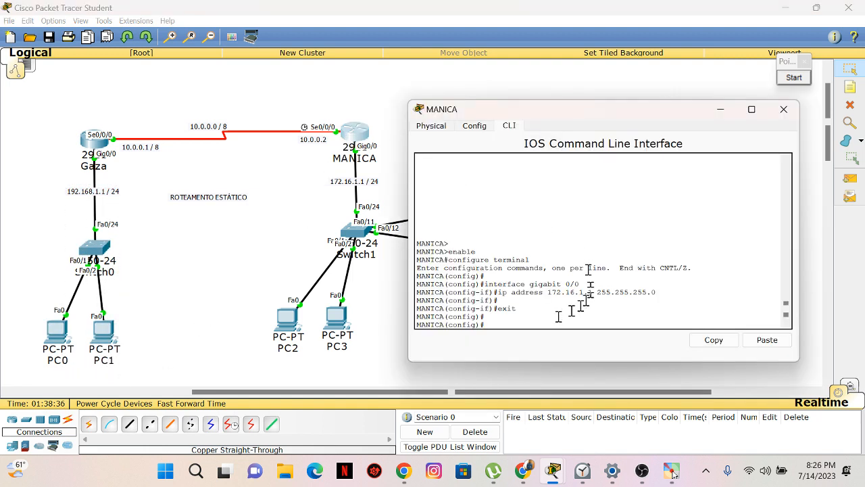
# Add a static route on MANICA with "ip route 192.168.1.0 255.255.255.0 10.0.0.1" and end configuration mode.
pyautogui.write('ip route')
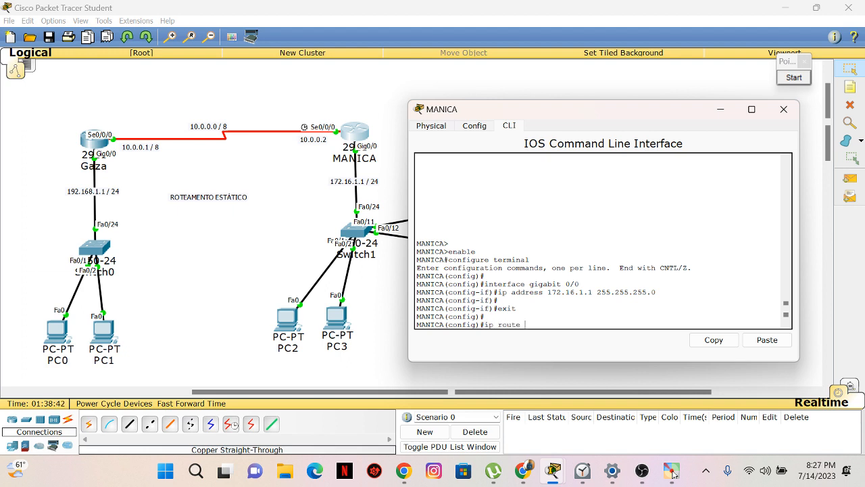
pyautogui.write(' 192.168.1.0 255,255.255.0')
pyautogui.press('BackSpace')
pyautogui.write('0')
pyautogui.press('BackSpace')
pyautogui.write('.0 10.0.0.1')
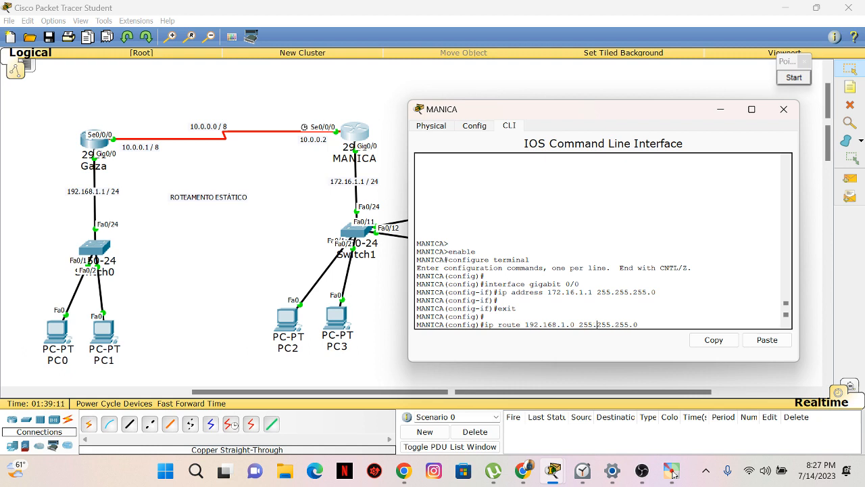
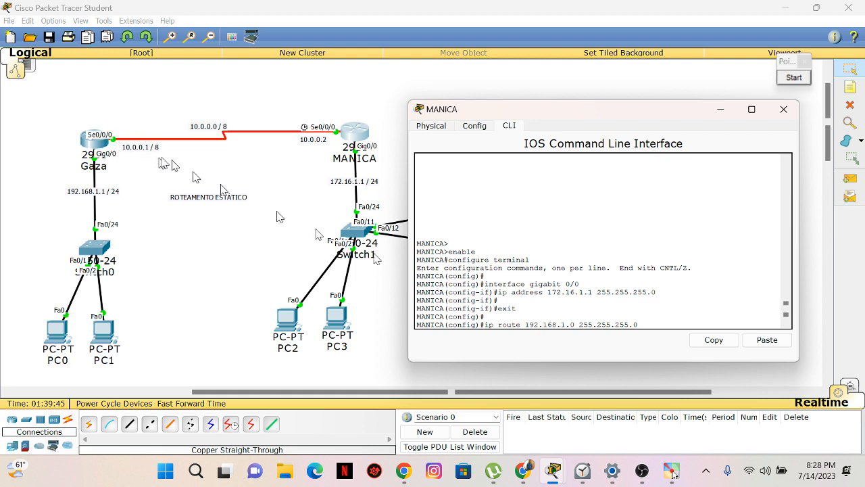
pyautogui.write('10')
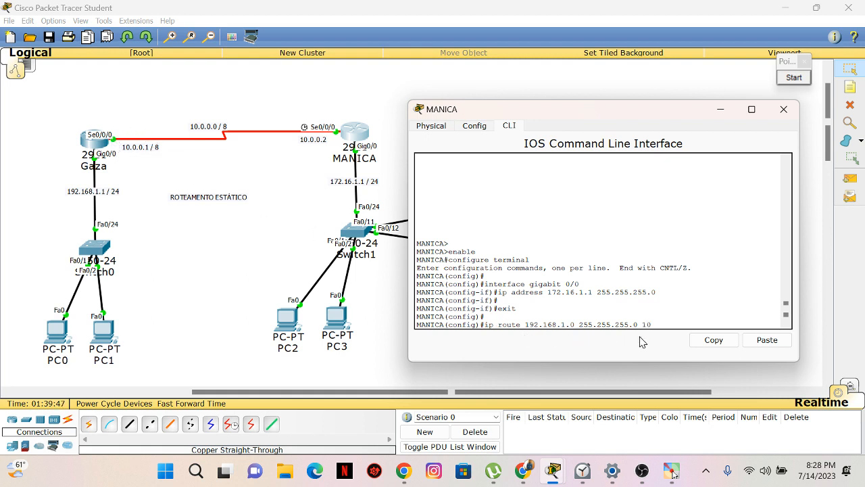
pyautogui.write('.0.0.1')
pyautogui.press('Return')
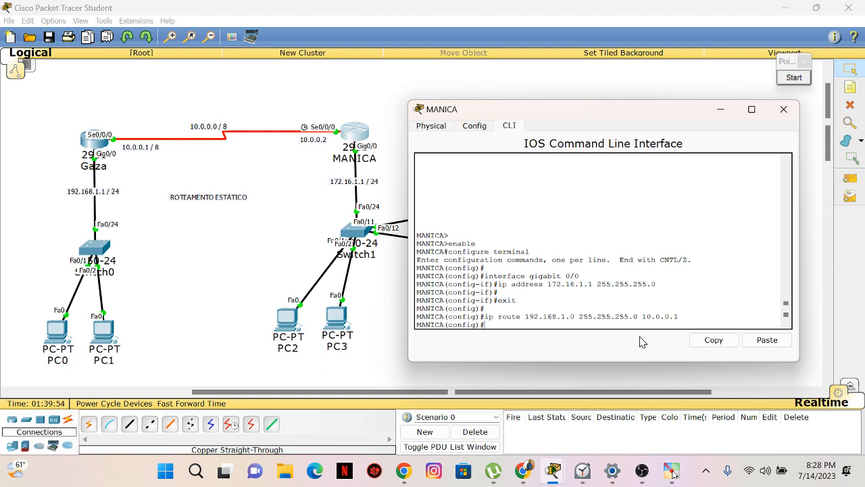
pyautogui.write('end')
pyautogui.press('Return')
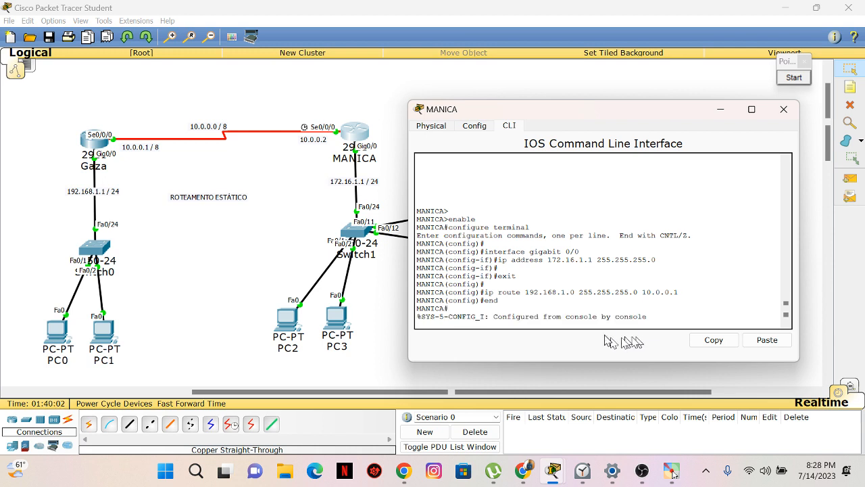
# Display MANICA's running configuration with "show run" and check the IP address and mask on interface GigabitEthernet0/0.
pyautogui.moveTo(487, 302); pyautogui.dragTo(515, 300)
pyautogui.click(500, 323)
pyautogui.press('Return')
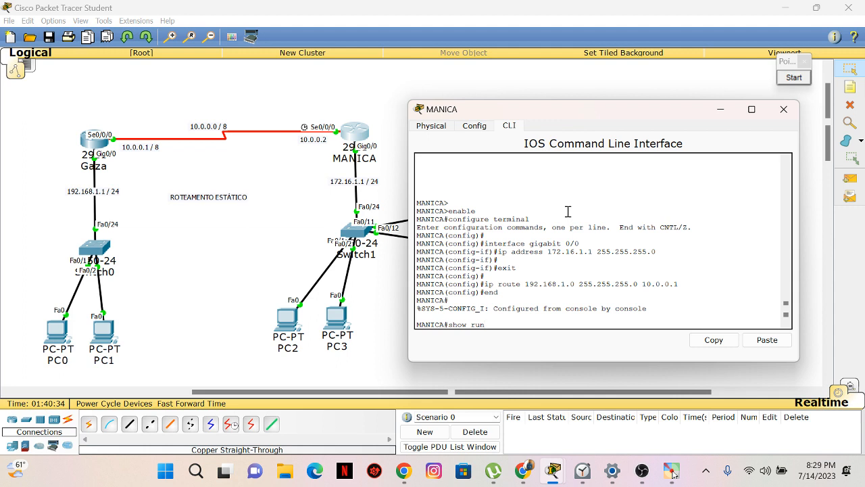
pyautogui.press('Return')
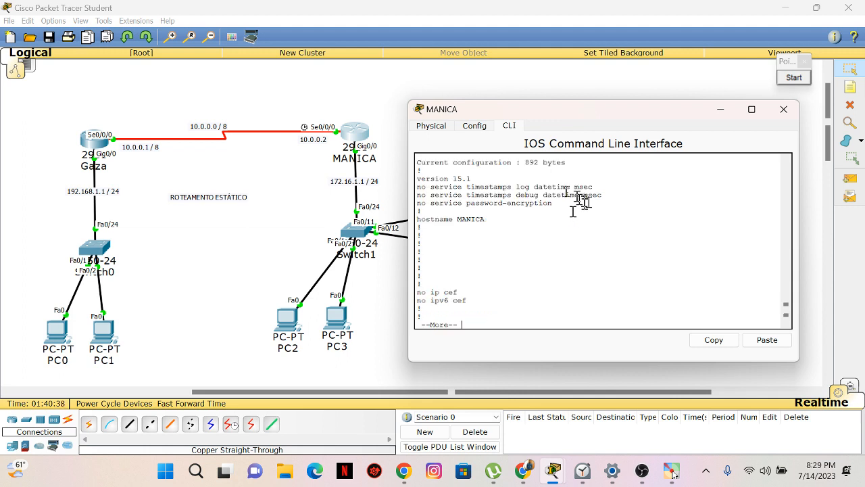
pyautogui.press('Return')
pyautogui.press('Return')
pyautogui.press('Return')
pyautogui.press('Return')
pyautogui.press('Return')
pyautogui.press('Return')
pyautogui.press('Return')
pyautogui.press('Return')
pyautogui.press('Return')
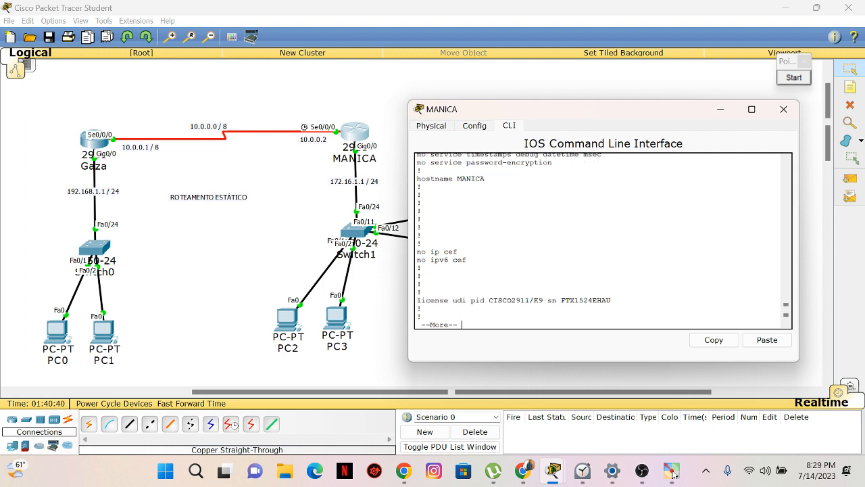
pyautogui.press('Return')
pyautogui.press('Return')
pyautogui.press('Return')
pyautogui.press('Return')
pyautogui.press('Return')
pyautogui.press('Return')
pyautogui.press('Return')
pyautogui.press('Return')
pyautogui.press('Return')
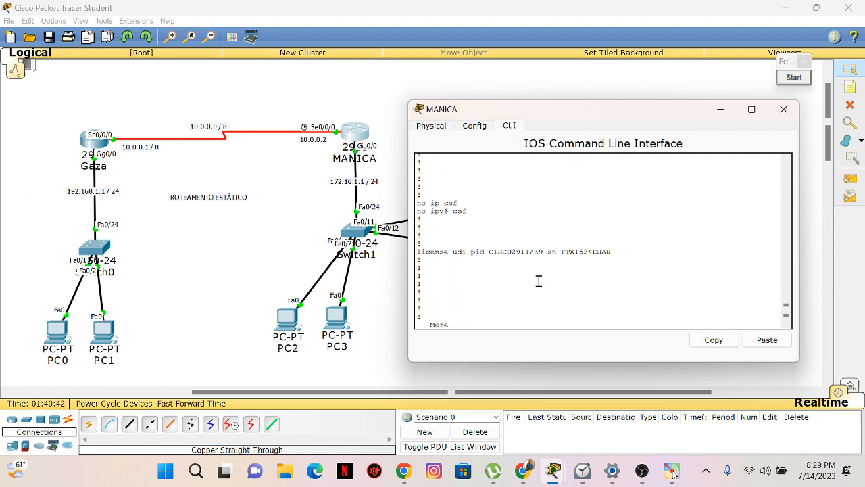
pyautogui.press('Return')
pyautogui.press('Return')
pyautogui.press('Return')
pyautogui.press('Return')
pyautogui.press('Return')
pyautogui.press('Return')
pyautogui.press('Return')
pyautogui.press('Return')
pyautogui.press('Return')
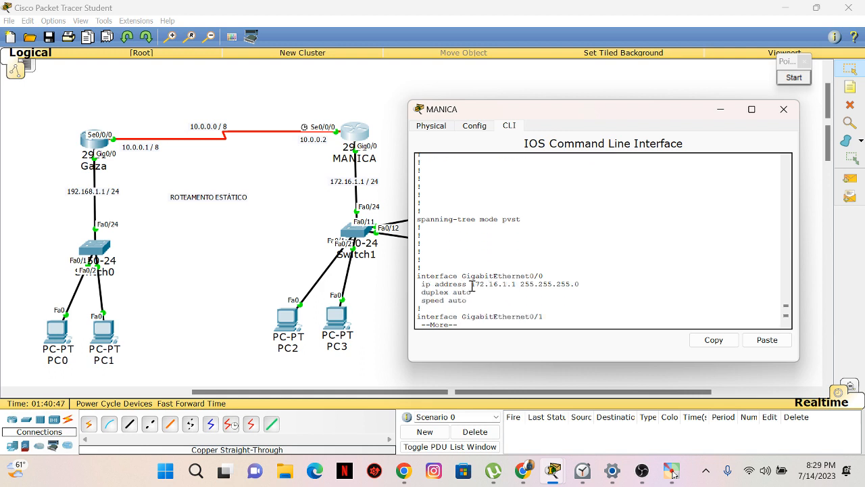
pyautogui.moveTo(471, 284); pyautogui.dragTo(573, 289)
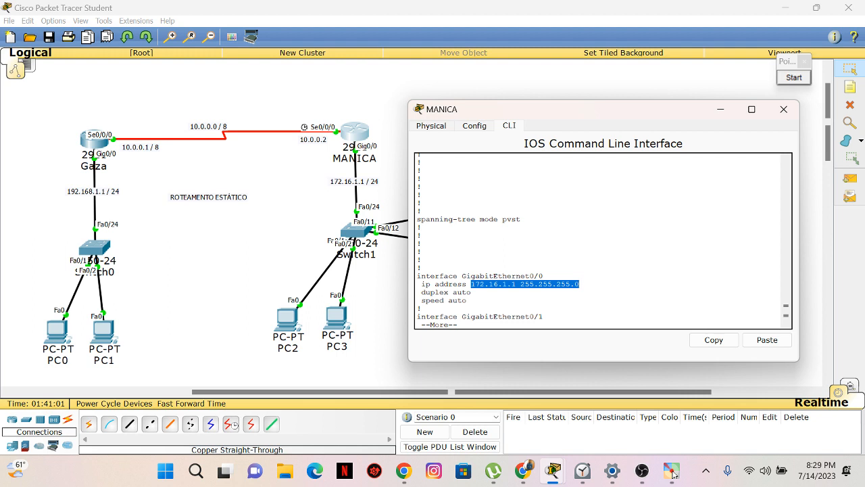
# Continue through MANICA's running configuration past the serial interfaces and highlight the static "ip route" line.
pyautogui.press('Return')
pyautogui.press('Return')
pyautogui.press('Return')
pyautogui.press('Return')
pyautogui.press('Return')
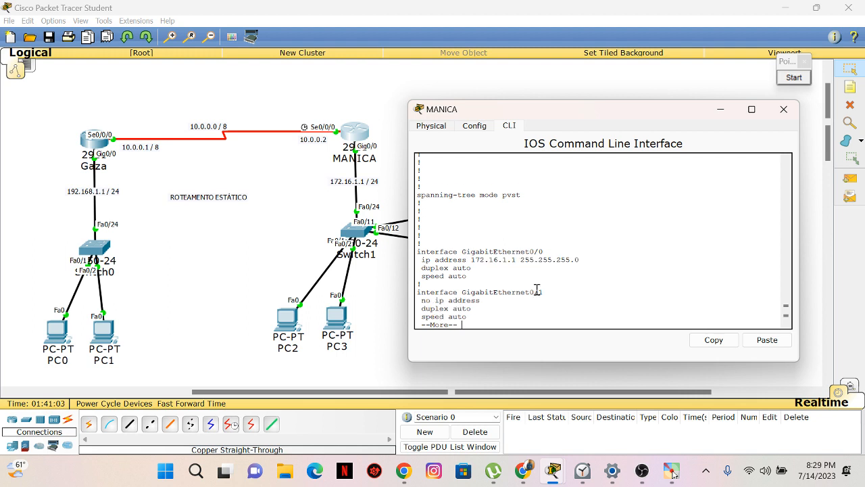
pyautogui.press('Return')
pyautogui.press('Return')
pyautogui.press('Return')
pyautogui.press('Return')
pyautogui.press('Return')
pyautogui.press('Return')
pyautogui.press('Return')
pyautogui.press('Return')
pyautogui.press('Return')
pyautogui.press('Return')
pyautogui.press('Return')
pyautogui.press('Return')
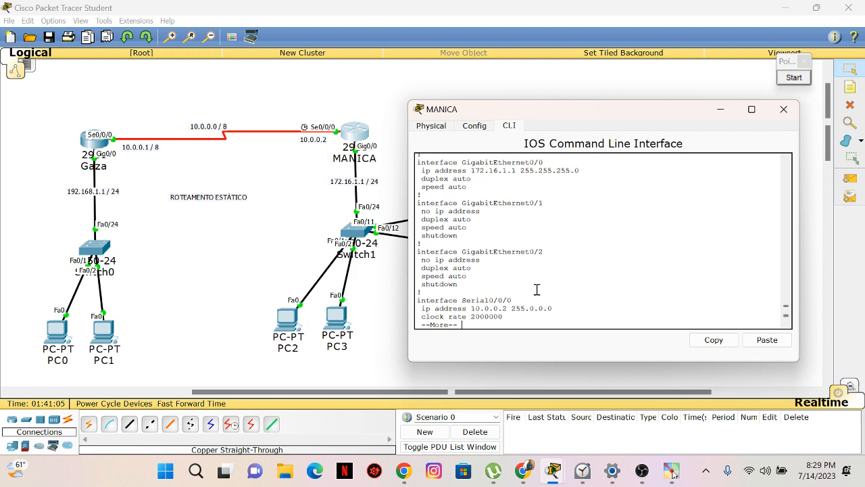
pyautogui.press('Return')
pyautogui.press('Return')
pyautogui.press('Return')
pyautogui.press('Return')
pyautogui.press('Return')
pyautogui.press('Return')
pyautogui.press('Return')
pyautogui.press('Return')
pyautogui.press('Return')
pyautogui.press('Return')
pyautogui.press('Return')
pyautogui.press('Return')
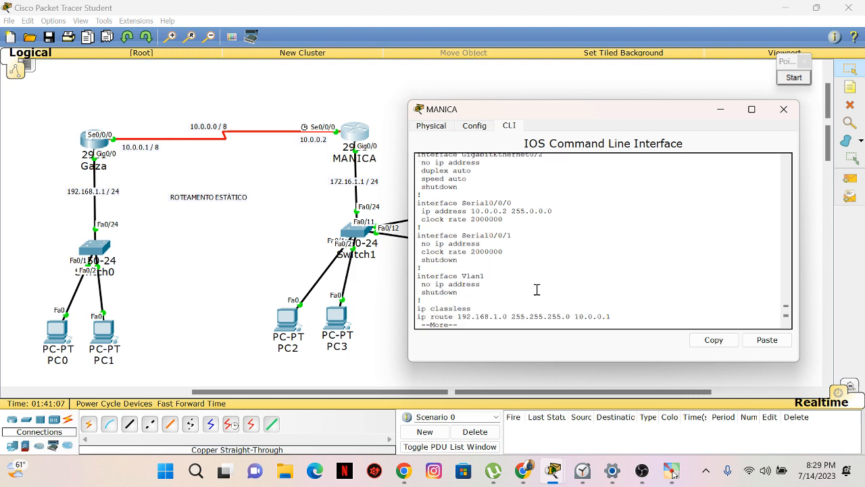
pyautogui.press('Return')
pyautogui.press('Return')
pyautogui.press('Return')
pyautogui.press('Return')
pyautogui.press('Return')
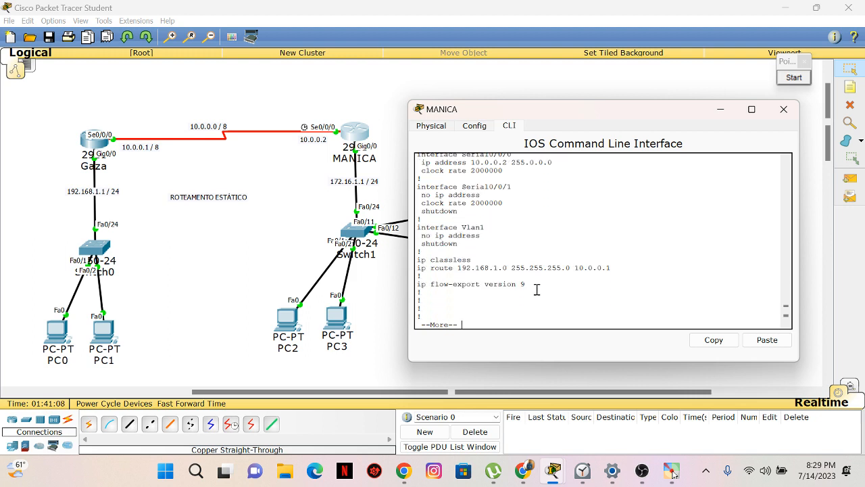
pyautogui.press('Return')
pyautogui.press('Return')
pyautogui.press('Return')
pyautogui.press('Return')
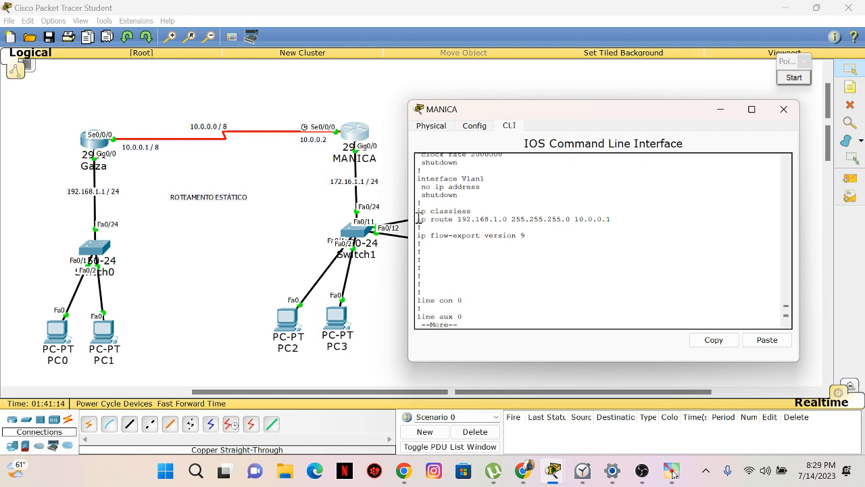
pyautogui.moveTo(419, 219); pyautogui.dragTo(608, 218)
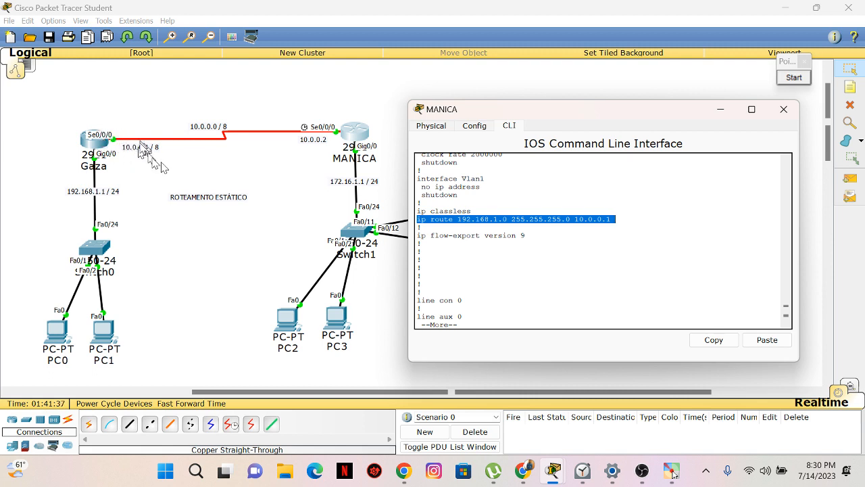
# Page through the rest of MANICA's running configuration until the privileged prompt is back.
pyautogui.click(420, 292)
pyautogui.press('Return')
pyautogui.press('Return')
pyautogui.press('Return')
pyautogui.press('Return')
pyautogui.press('Return')
pyautogui.press('Return')
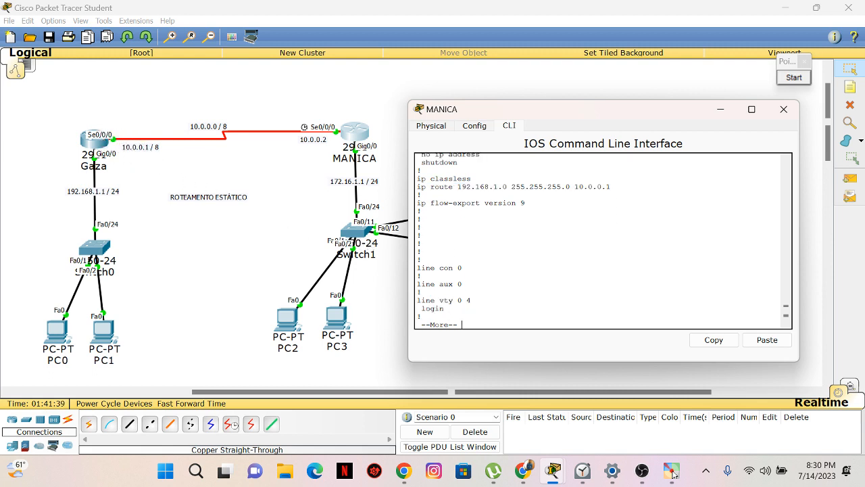
pyautogui.press('Return')
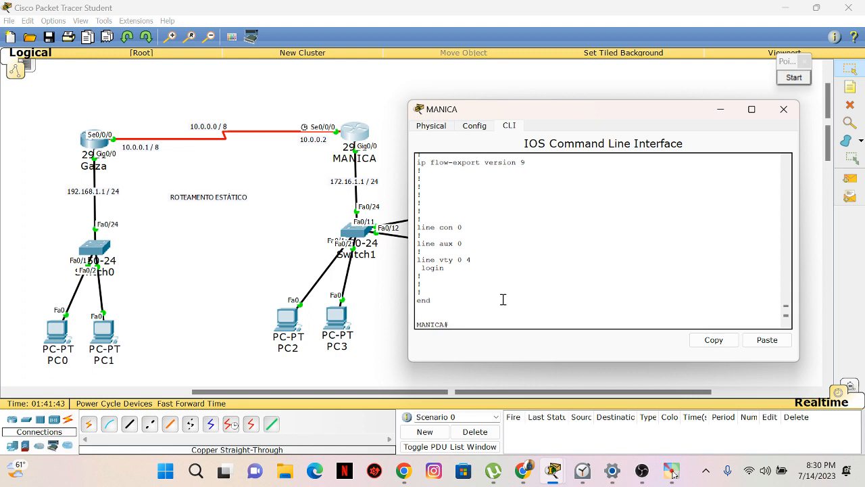
pyautogui.press('Return')
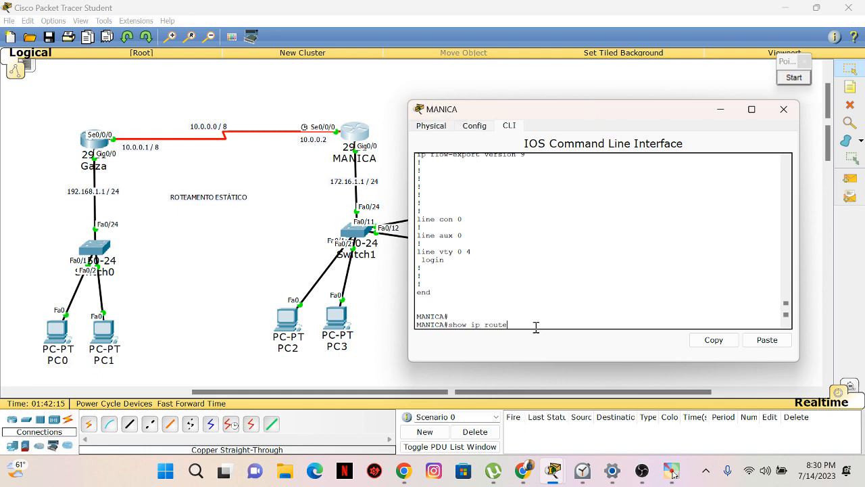
# Display MANICA's routing table with "show ip route", examine the static code and static route entry, and close the console.
pyautogui.press('Return')
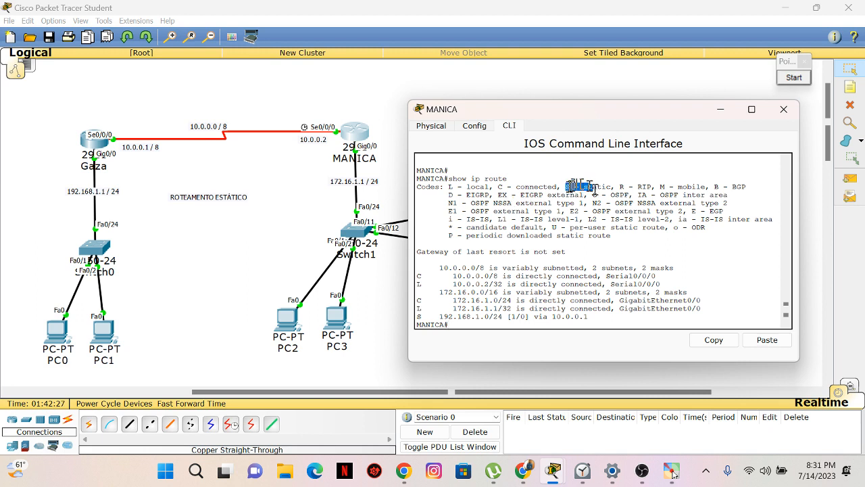
pyautogui.moveTo(567, 186); pyautogui.dragTo(611, 187)
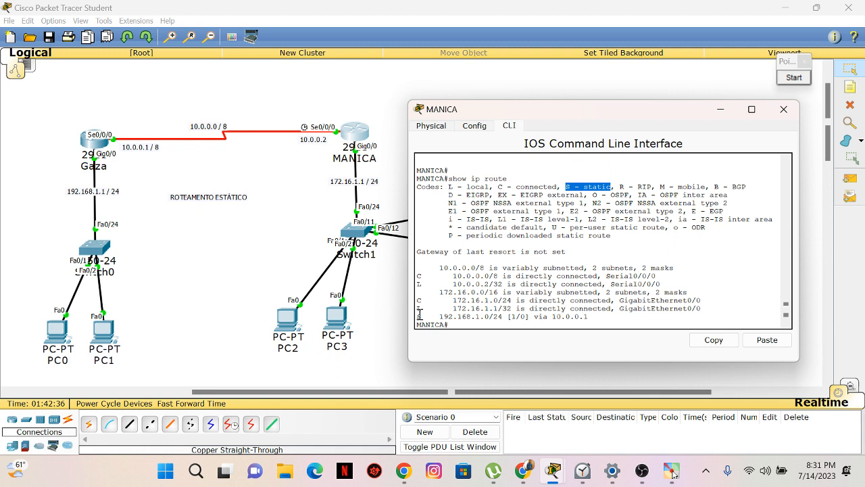
pyautogui.moveTo(419, 315); pyautogui.dragTo(502, 317)
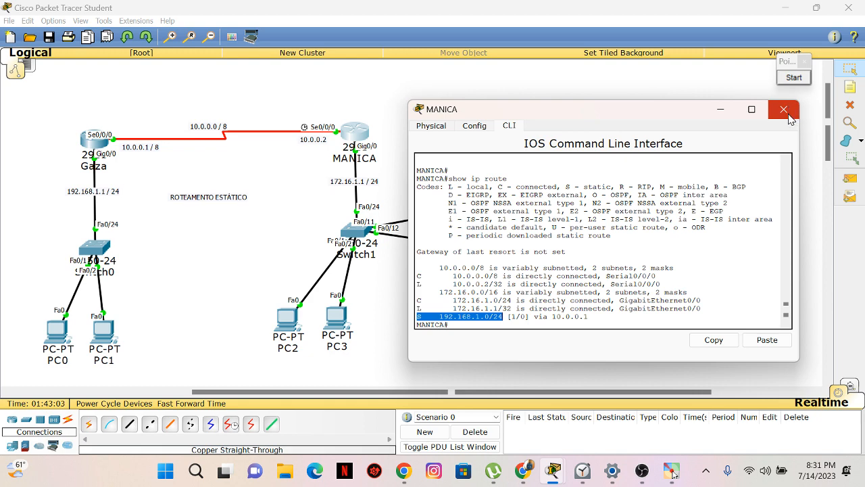
pyautogui.moveTo(696, 108); pyautogui.dragTo(672, 106)
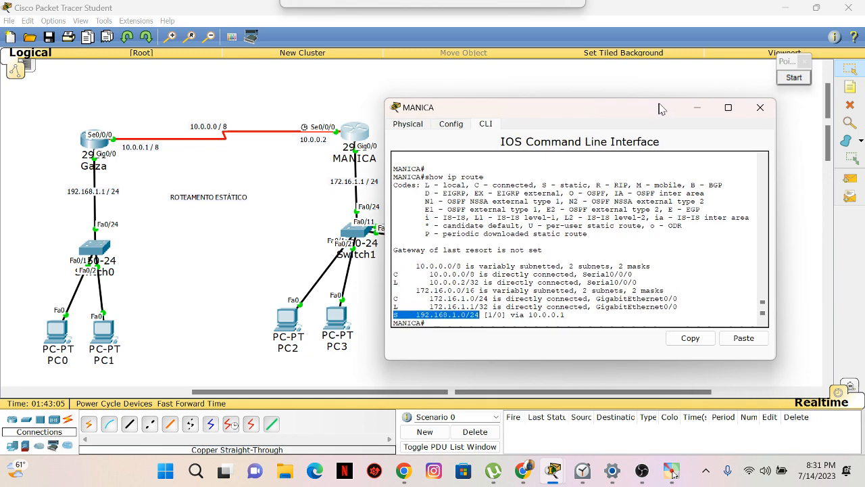
pyautogui.click(758, 109)
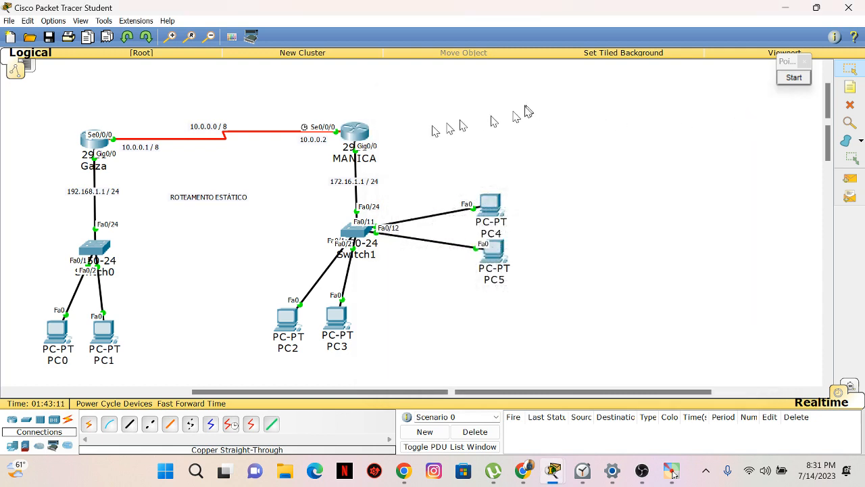
# Open Gaza's console, widen its window and display the routing table with "show ip route".
pyautogui.click(93, 147)
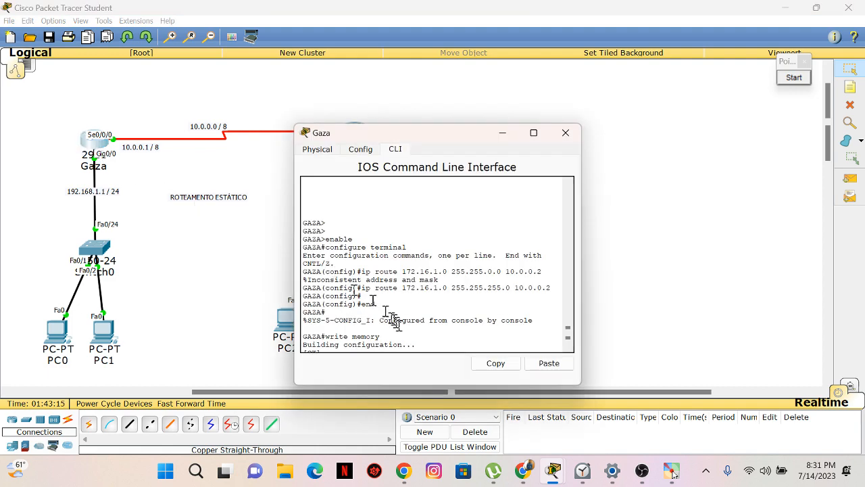
pyautogui.press('Return')
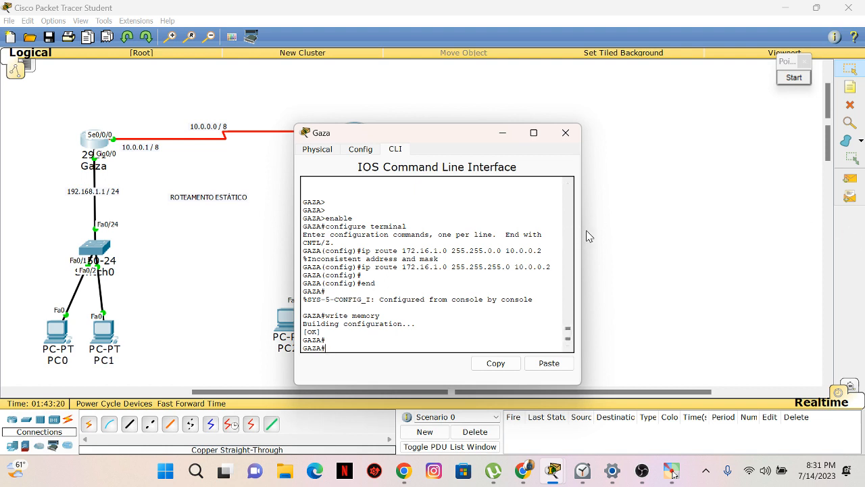
pyautogui.moveTo(587, 235); pyautogui.dragTo(659, 234)
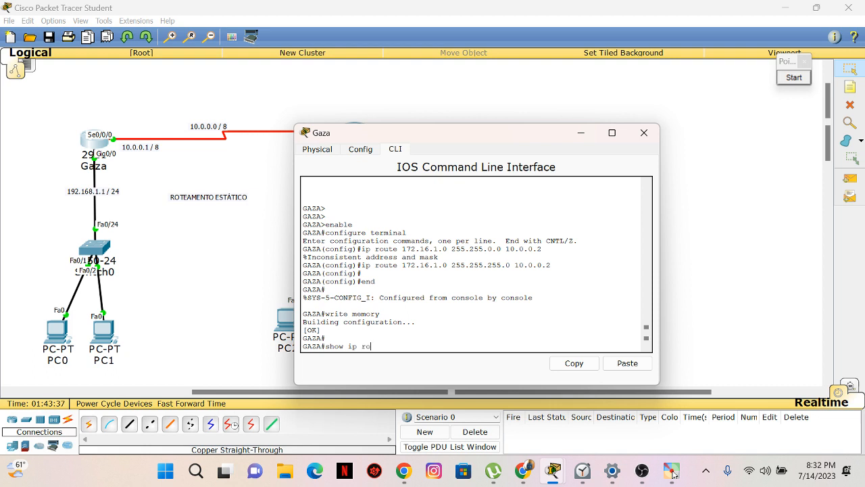
pyautogui.press('Return')
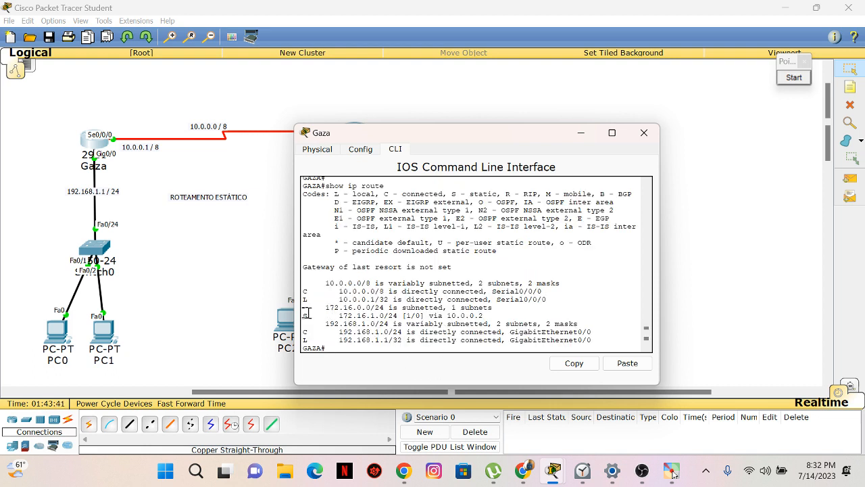
# Examine the static code and the static route entry in Gaza's routing table, and close the console.
pyautogui.moveTo(305, 310); pyautogui.dragTo(340, 322)
pyautogui.click(330, 319)
pyautogui.moveTo(448, 196); pyautogui.dragTo(502, 194)
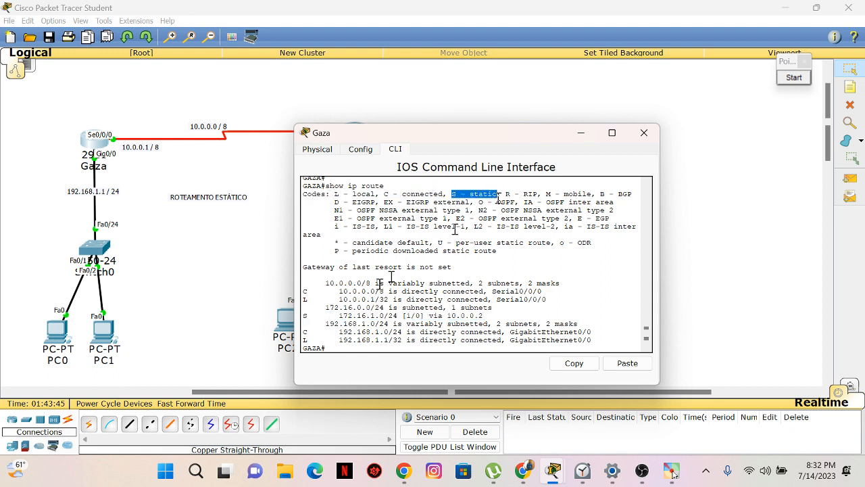
pyautogui.click(304, 317)
pyautogui.moveTo(304, 318); pyautogui.dragTo(484, 315)
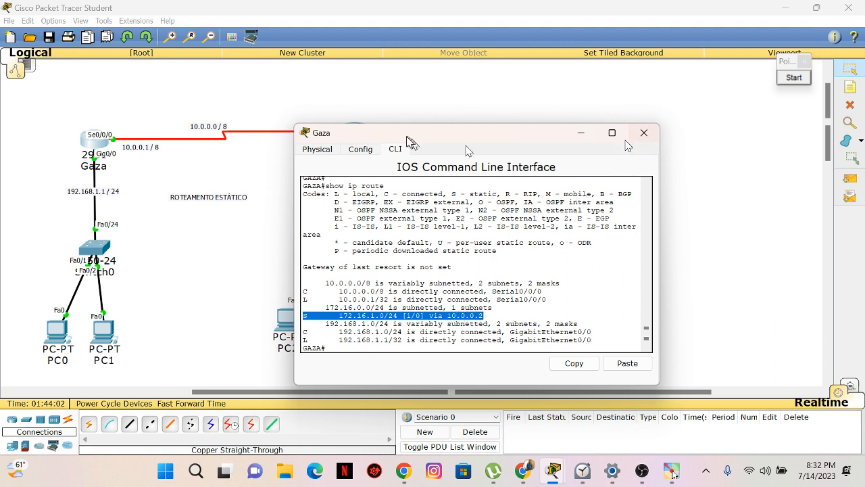
pyautogui.moveTo(408, 140); pyautogui.dragTo(461, 129)
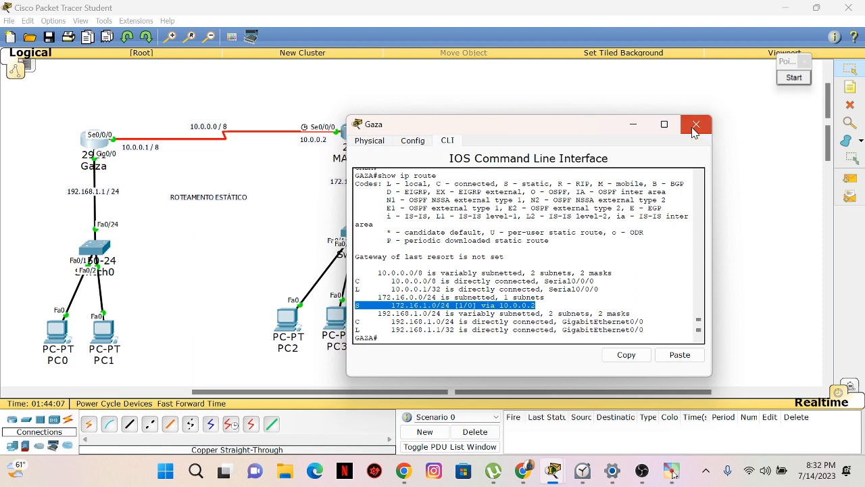
pyautogui.click(694, 128)
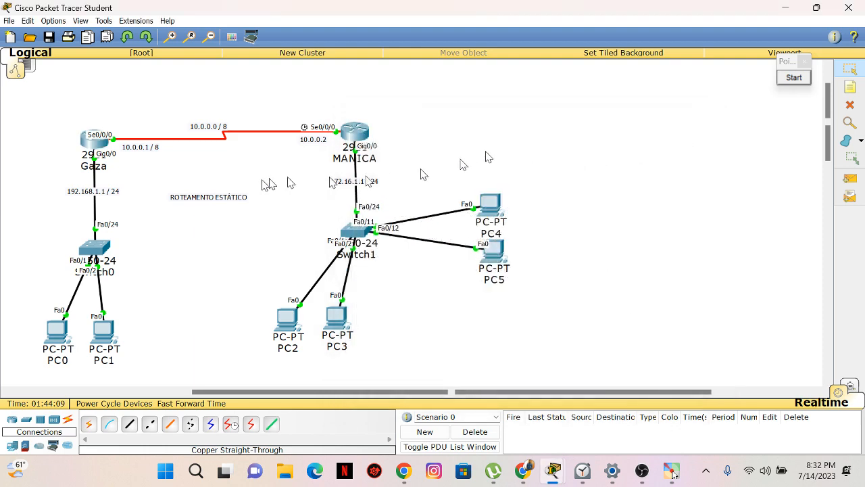
# Review PC0 in Gaza's LAN and PC2 in MANICA's LAN on the topology as the hosts that should communicate.
pyautogui.moveTo(19, 314); pyautogui.dragTo(74, 376)
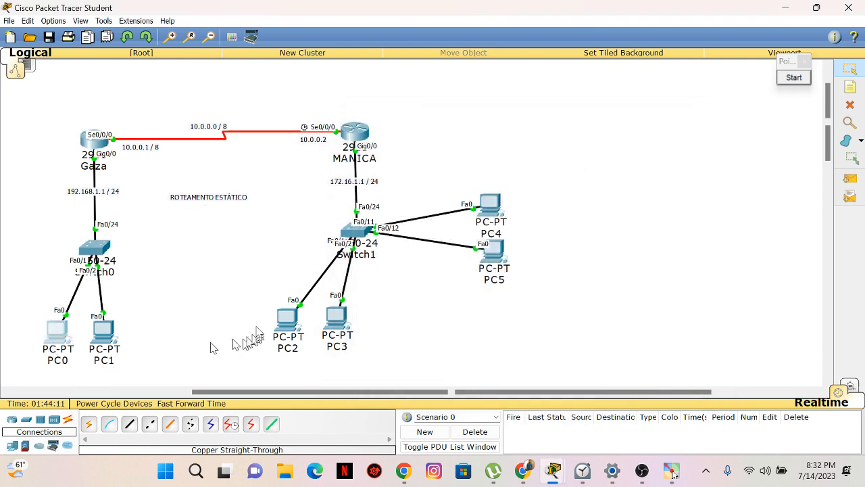
pyautogui.moveTo(254, 295); pyautogui.dragTo(330, 359)
pyautogui.moveTo(248, 281); pyautogui.dragTo(301, 356)
pyautogui.moveTo(29, 302); pyautogui.dragTo(85, 372)
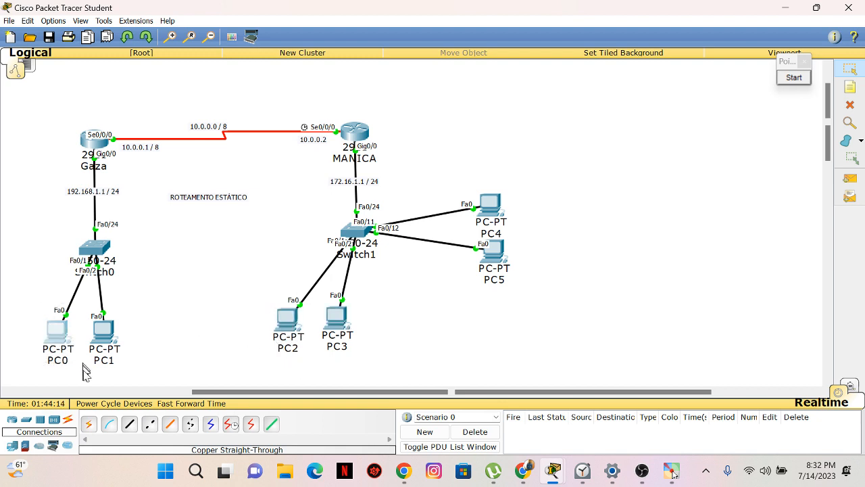
pyautogui.click(207, 337)
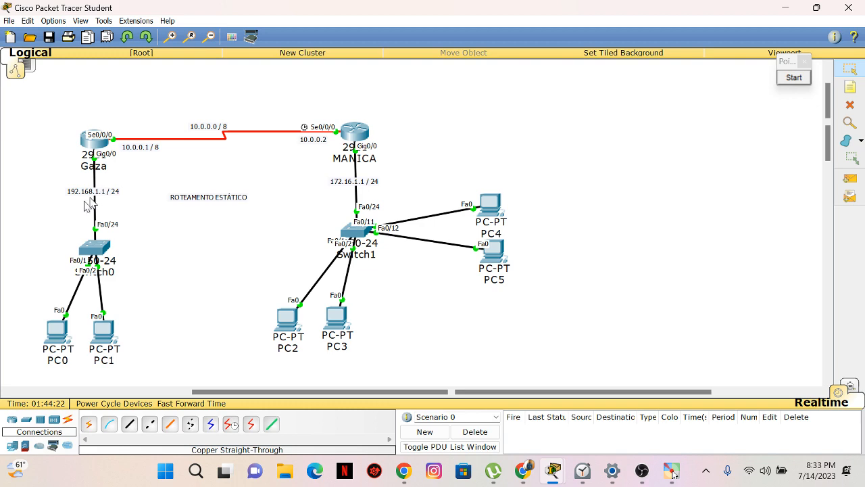
# Open PC0's IP configuration and set the static IP address 192.168.1.2 with subnet mask 255.255.255.0.
pyautogui.click(57, 332)
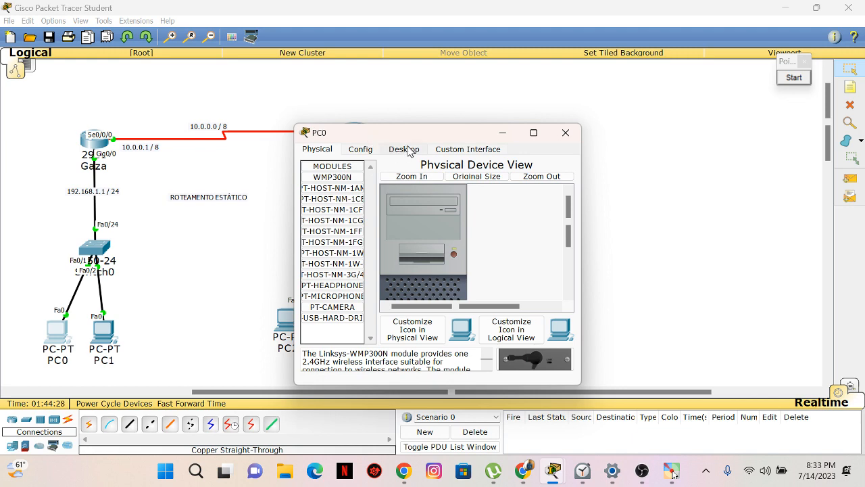
pyautogui.click(409, 150)
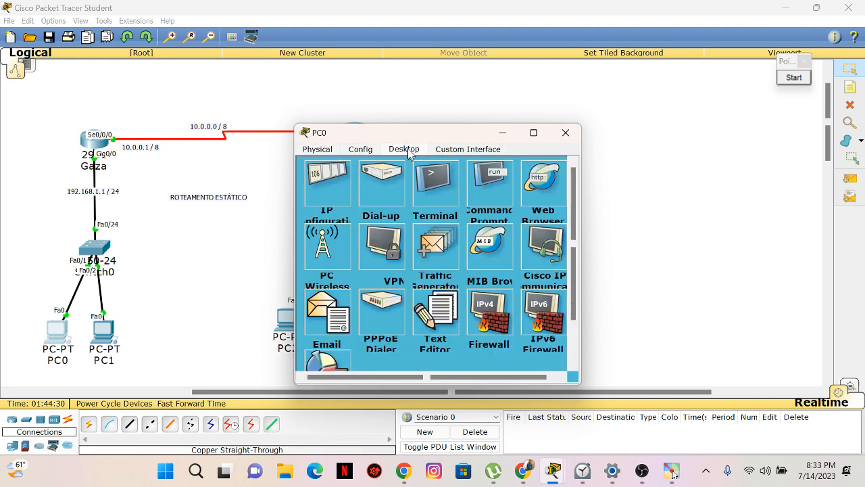
pyautogui.moveTo(417, 143); pyautogui.dragTo(452, 96)
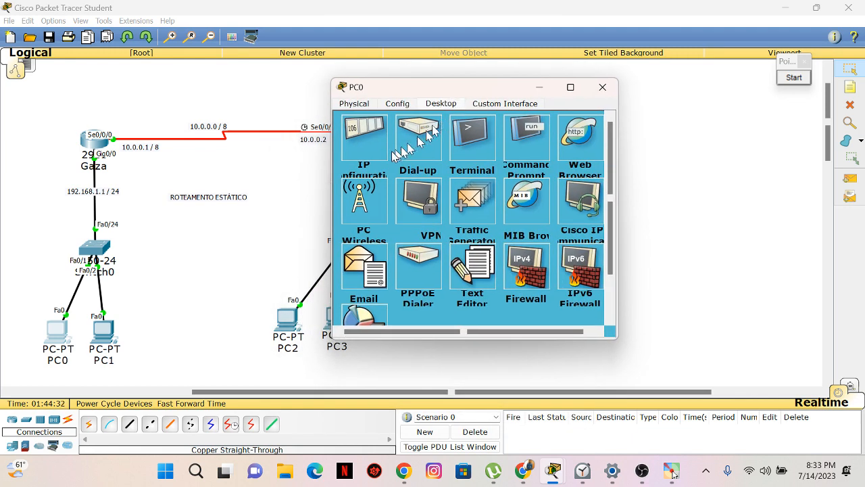
pyautogui.click(360, 133)
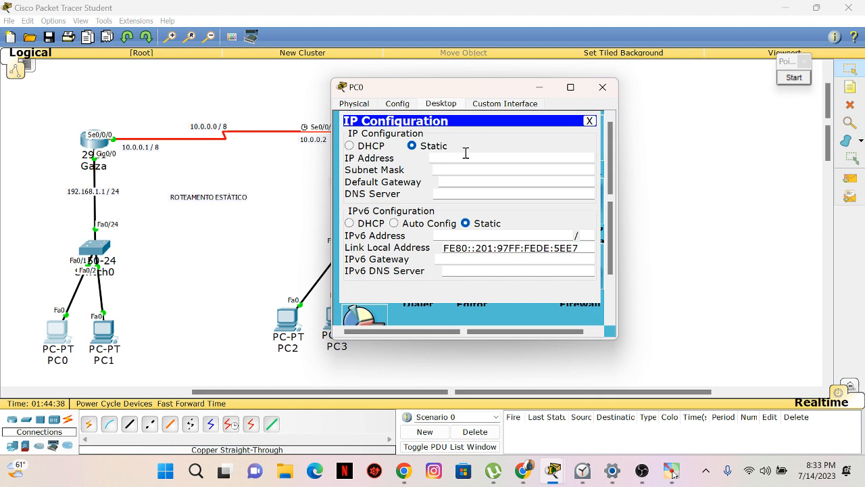
pyautogui.write('192.168.1.2')
pyautogui.click(512, 159)
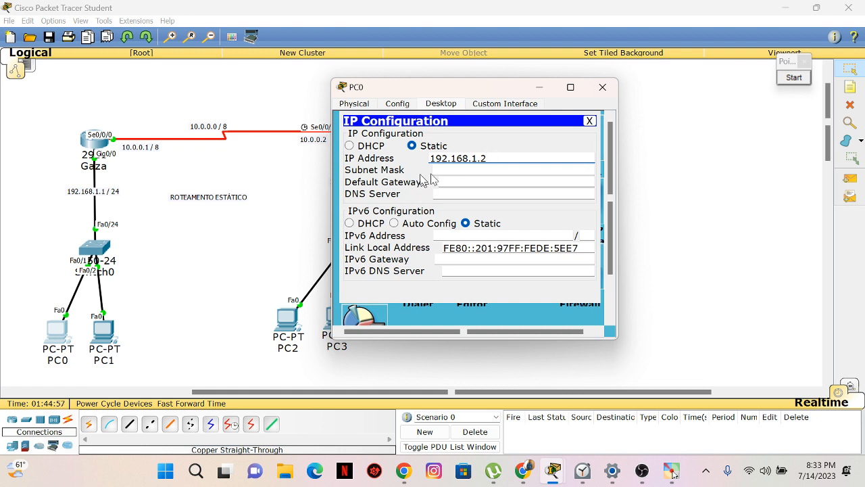
pyautogui.click(457, 171)
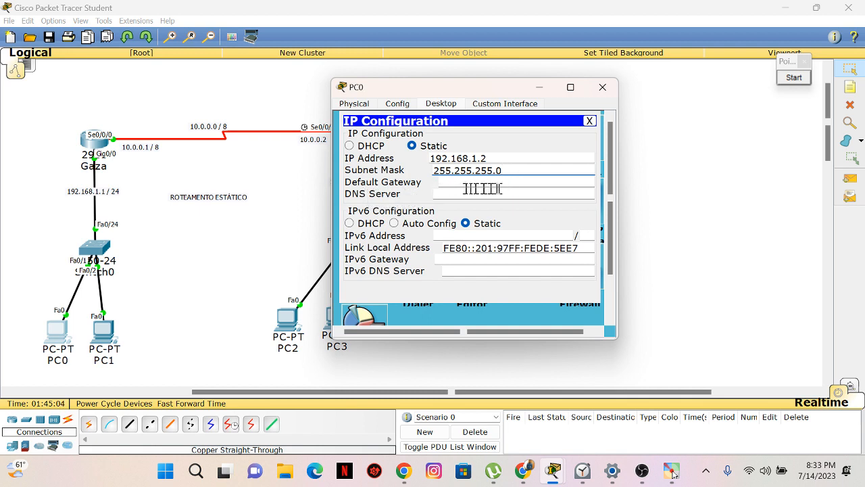
# Set PC0's default gateway to 192.168.1.1, recheck the entered settings and close the PC0 window.
pyautogui.click(517, 186)
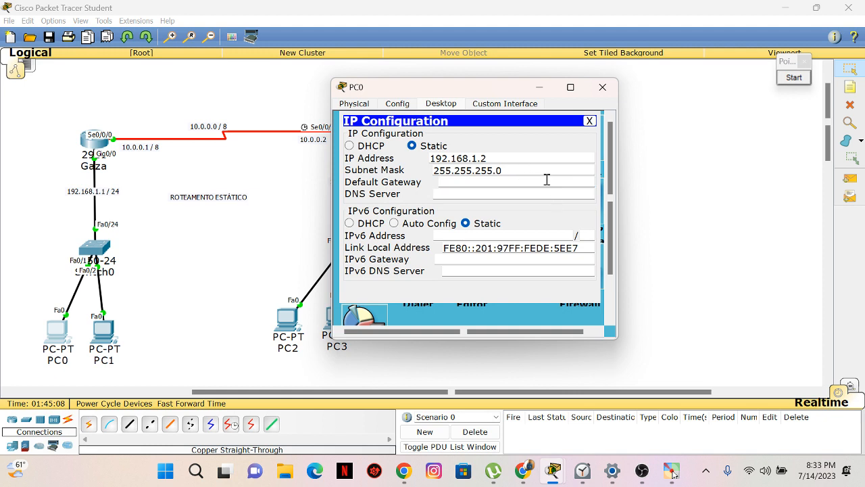
pyautogui.write('192.168.1.1')
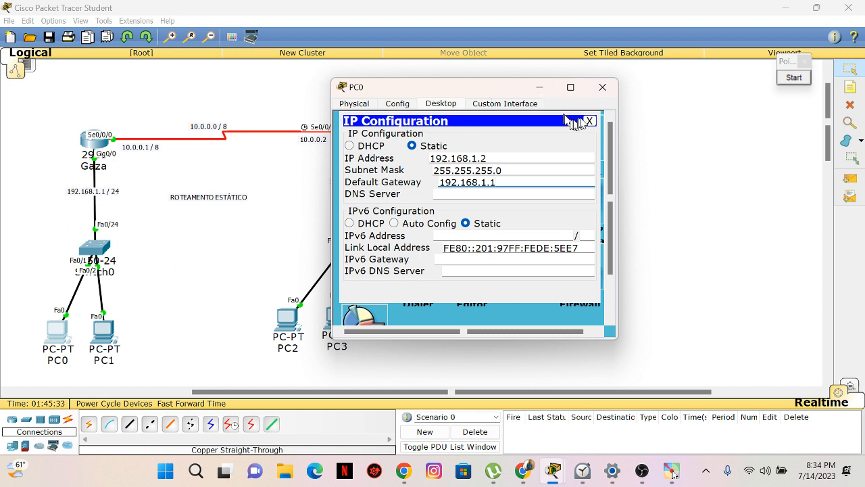
pyautogui.click(604, 87)
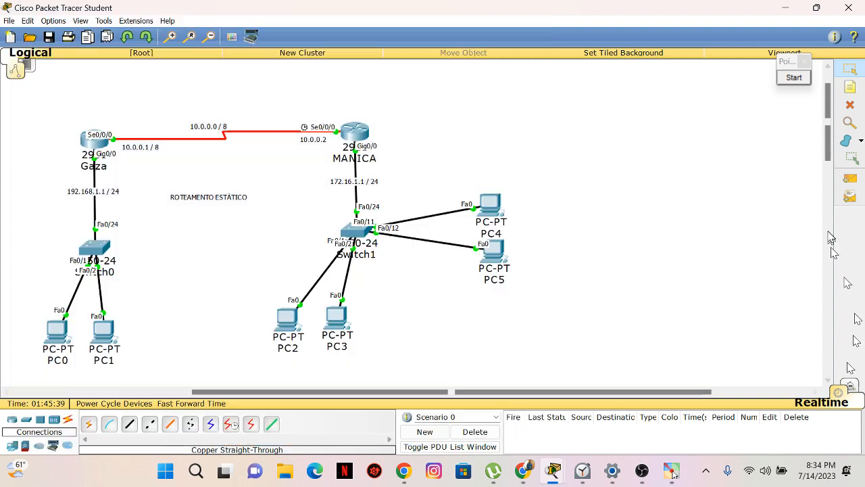
pyautogui.click(56, 331)
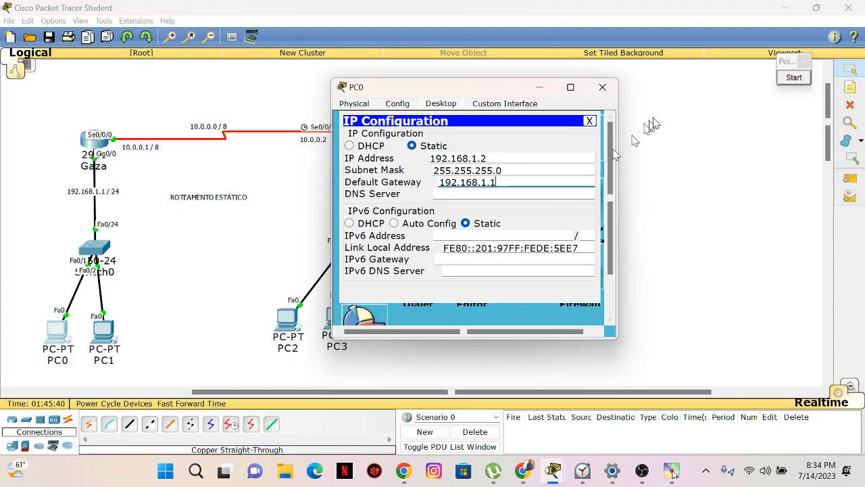
pyautogui.click(602, 88)
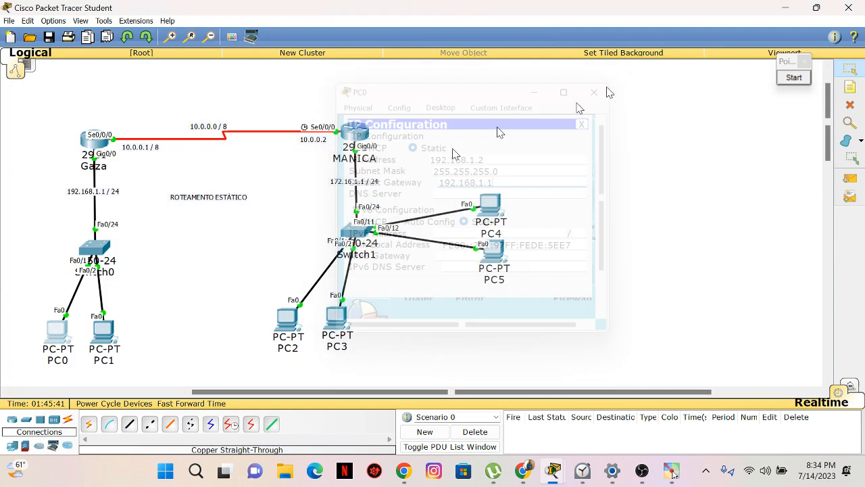
# Open PC1's IP configuration and set the static IP address 192.168.1.3 with subnet mask 255.255.255.0.
pyautogui.click(108, 332)
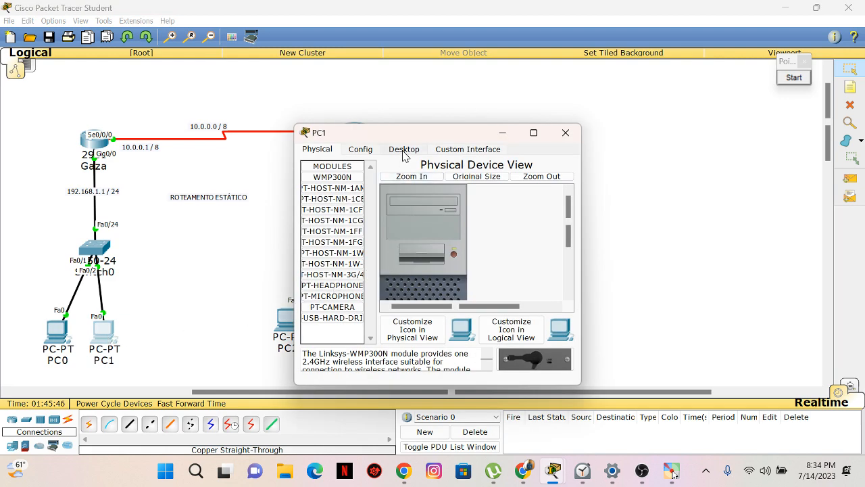
pyautogui.click(404, 150)
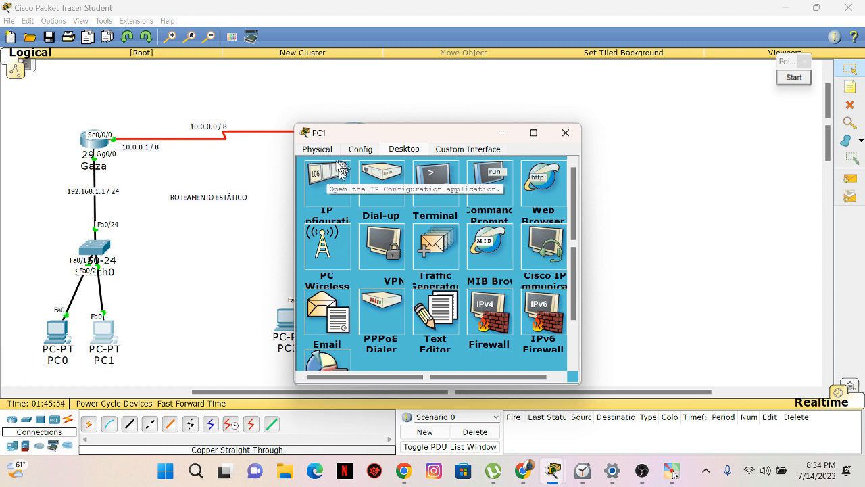
pyautogui.click(327, 179)
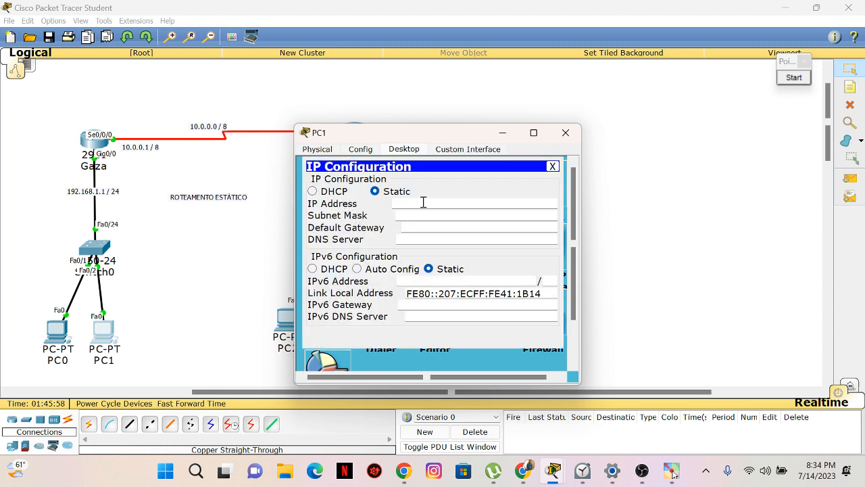
pyautogui.click(423, 202)
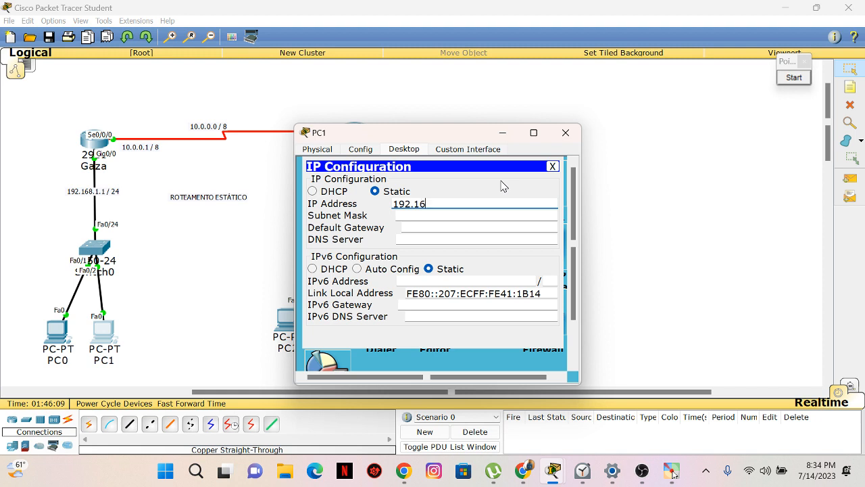
pyautogui.write('8.1.3')
pyautogui.click(481, 217)
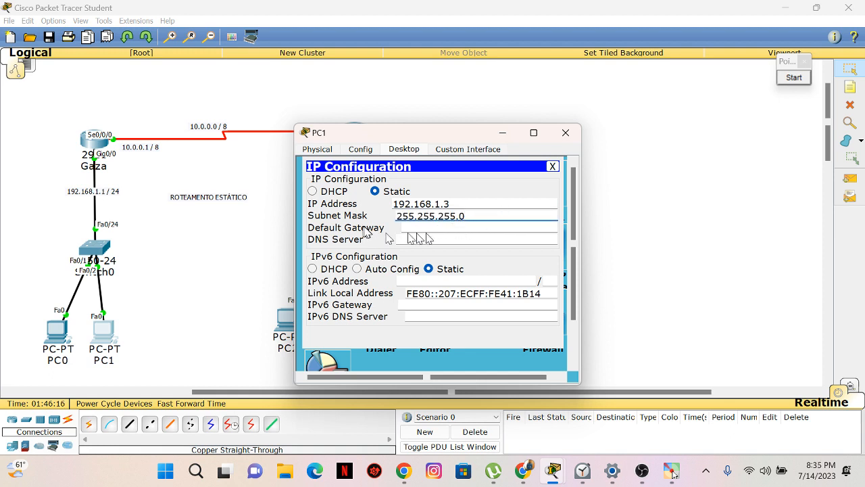
# Set PC1's default gateway to 192.168.1.1 and close the PC1 window.
pyautogui.click(458, 228)
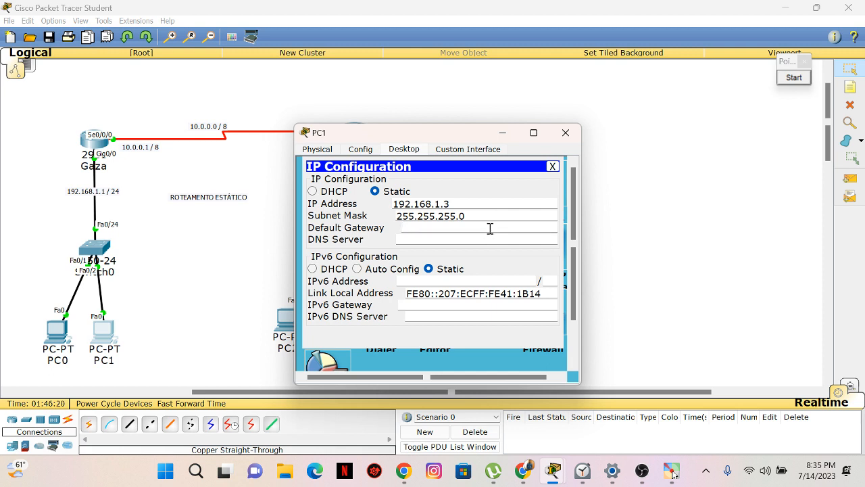
pyautogui.write('192.168.1.1')
pyautogui.moveTo(438, 137); pyautogui.dragTo(432, 128)
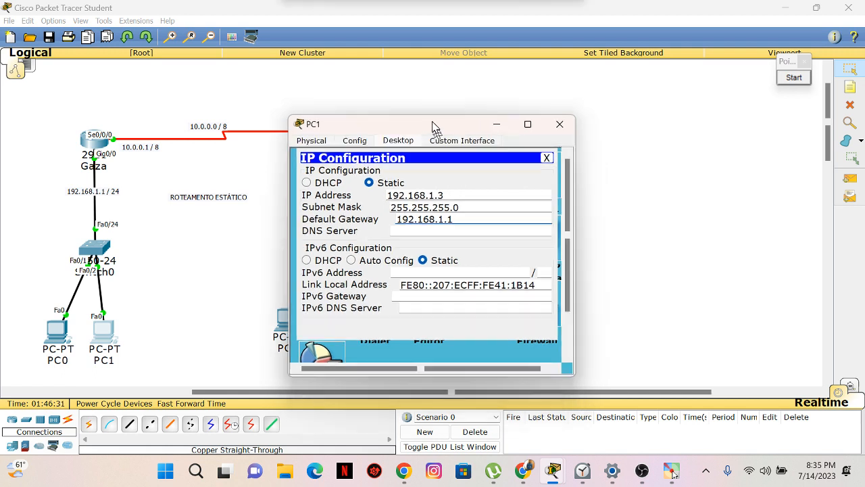
pyautogui.click(560, 126)
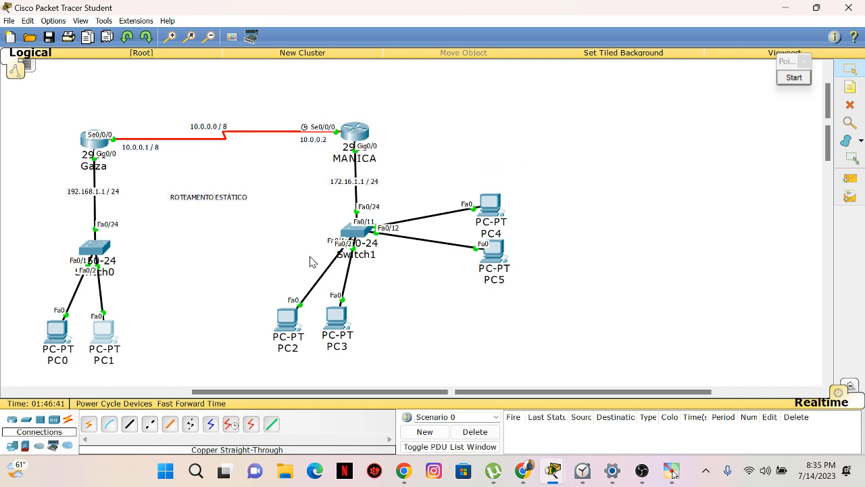
# Review PC2 and PC3 in MANICA's LAN on the topology as the hosts that still need IP settings.
pyautogui.moveTo(258, 282); pyautogui.dragTo(358, 354)
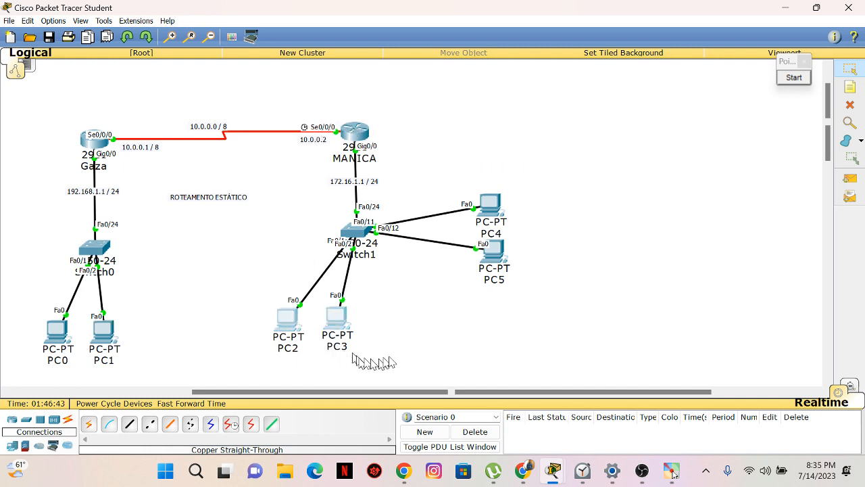
pyautogui.click(383, 344)
pyautogui.moveTo(240, 285); pyautogui.dragTo(390, 347)
pyautogui.click(413, 363)
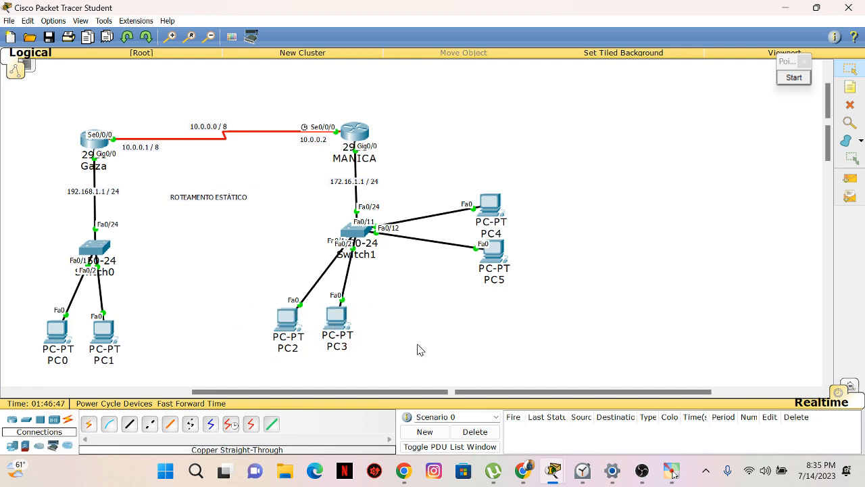
pyautogui.moveTo(251, 296); pyautogui.dragTo(379, 350)
pyautogui.click(575, 346)
pyautogui.moveTo(240, 290); pyautogui.dragTo(386, 341)
pyautogui.click(422, 363)
# Open PC2's IP configuration beside the topology and set the static IP address to 172.16.1.2.
pyautogui.click(289, 327)
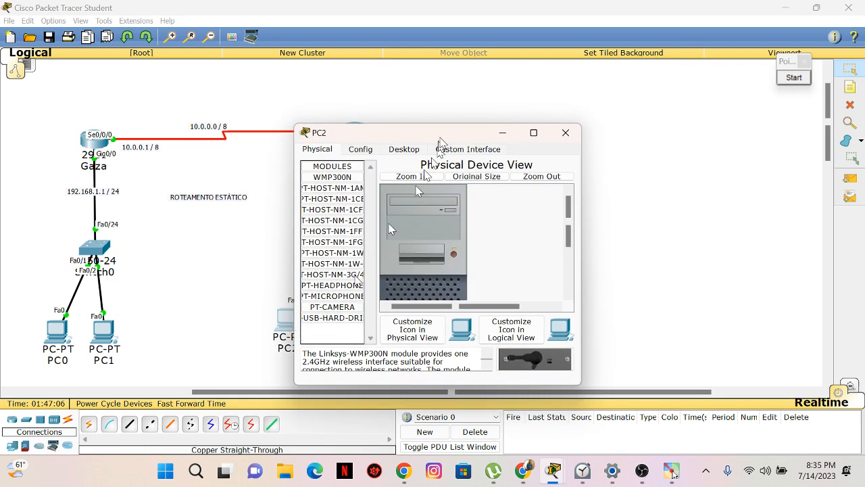
pyautogui.moveTo(440, 140); pyautogui.dragTo(610, 137)
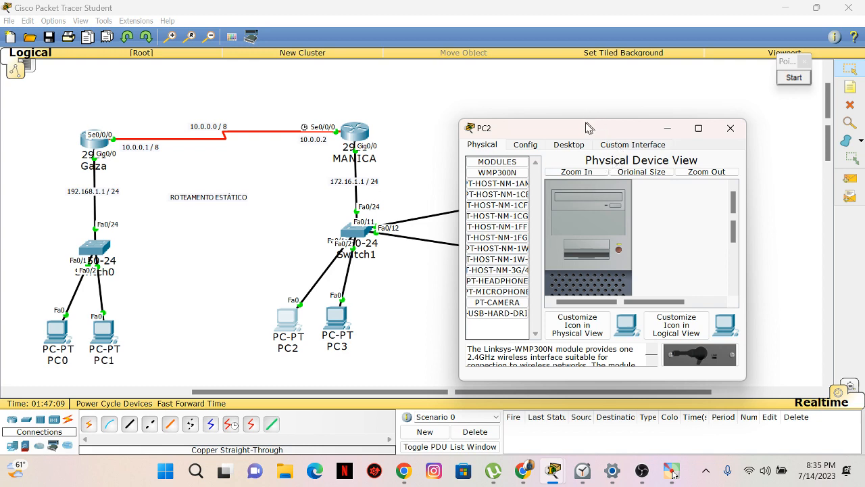
pyautogui.moveTo(582, 131); pyautogui.dragTo(578, 79)
pyautogui.click(569, 92)
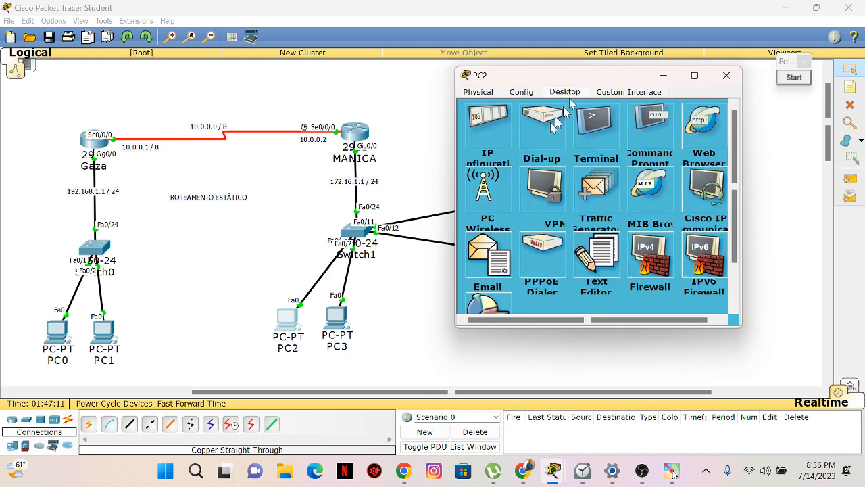
pyautogui.click(500, 132)
pyautogui.click(582, 146)
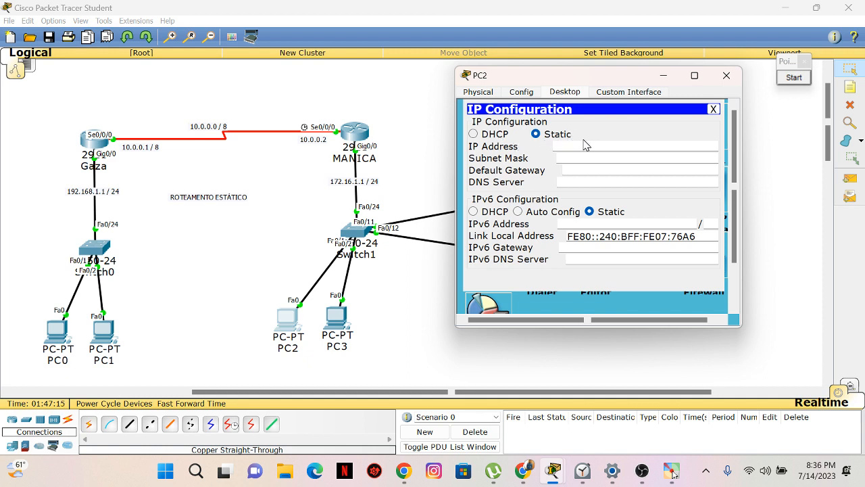
pyautogui.write('172.16')
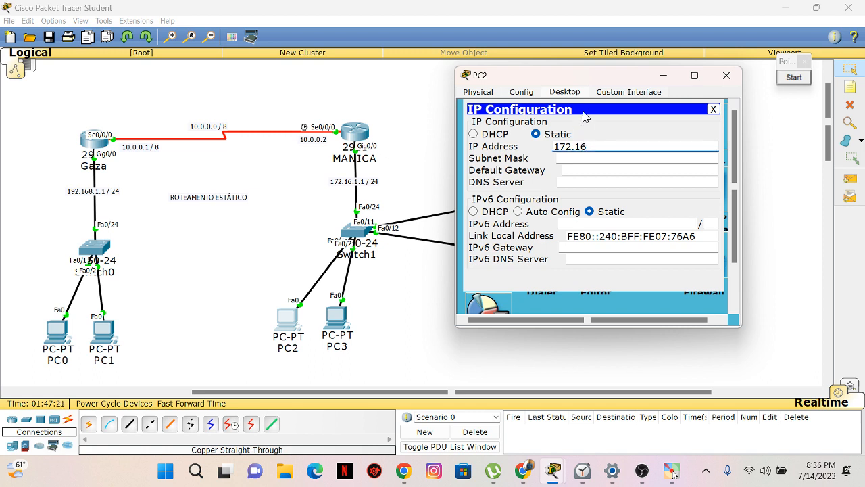
pyautogui.write('.1.2')
# Set PC2's subnet mask to 255.255.255.0 and default gateway to 172.16.1.1, and close its window.
pyautogui.click(646, 158)
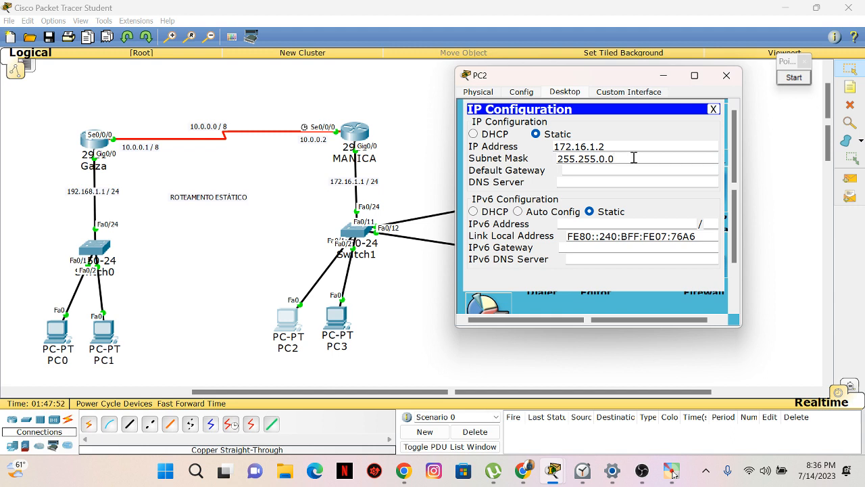
pyautogui.press('BackSpace')
pyautogui.press('BackSpace')
pyautogui.write('255.')
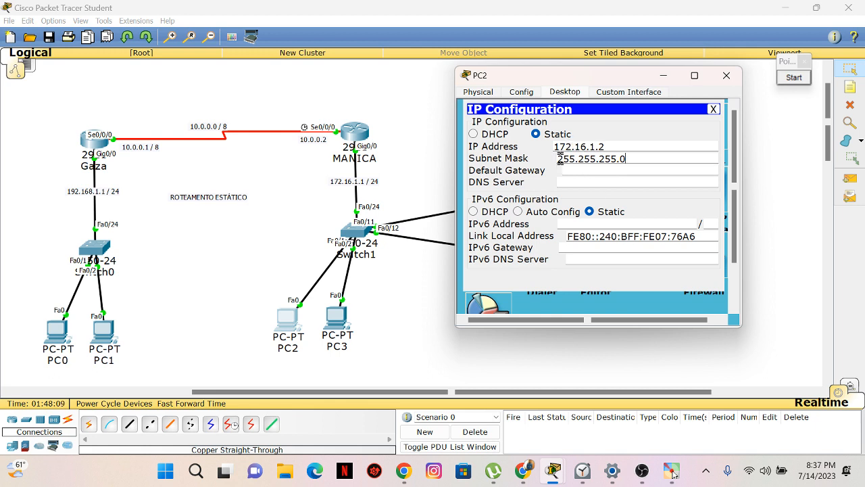
pyautogui.click(600, 170)
pyautogui.write('172.16.1.1')
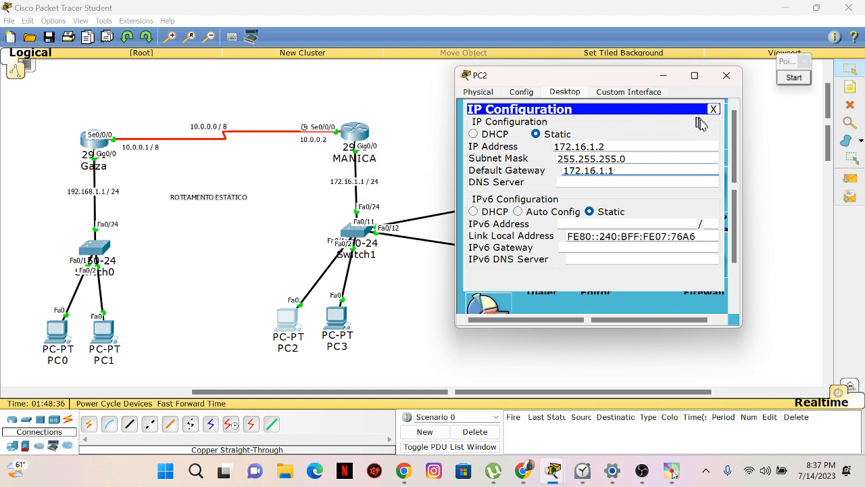
pyautogui.click(737, 79)
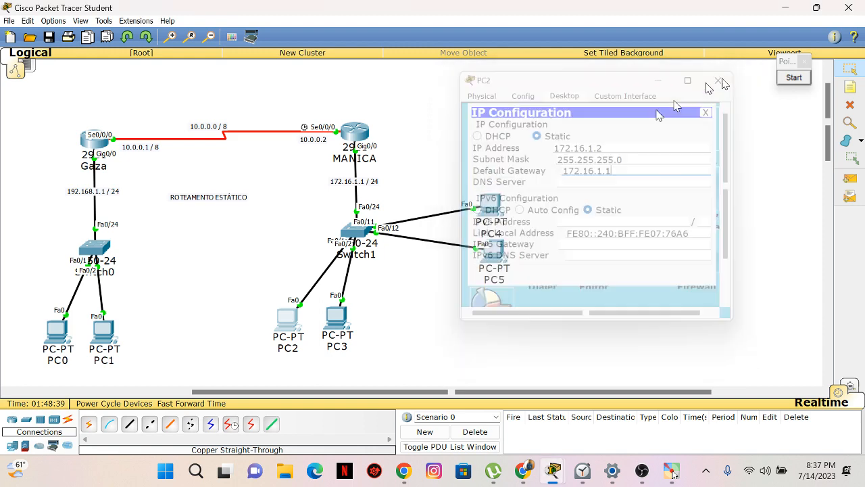
# Open PC3's IP configuration beside the topology and set the static IP address to 172.16.1.3.
pyautogui.click(338, 329)
pyautogui.moveTo(412, 133); pyautogui.dragTo(558, 100)
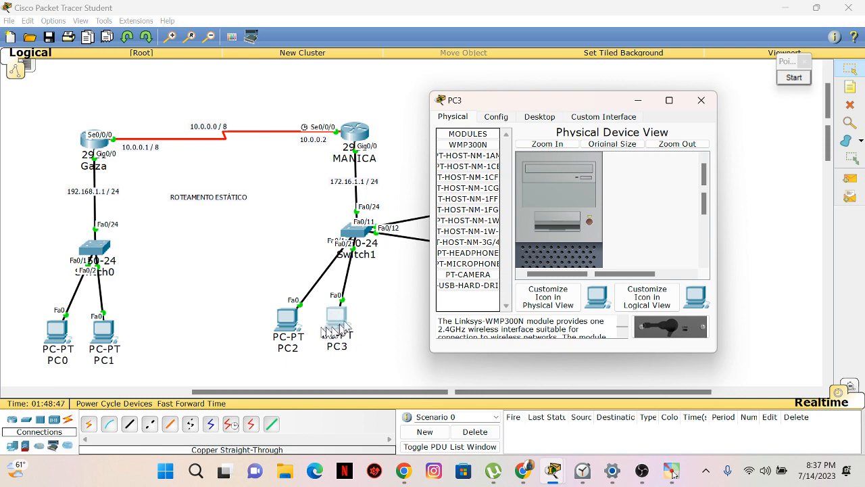
pyautogui.click(539, 117)
pyautogui.moveTo(550, 107); pyautogui.dragTo(520, 112)
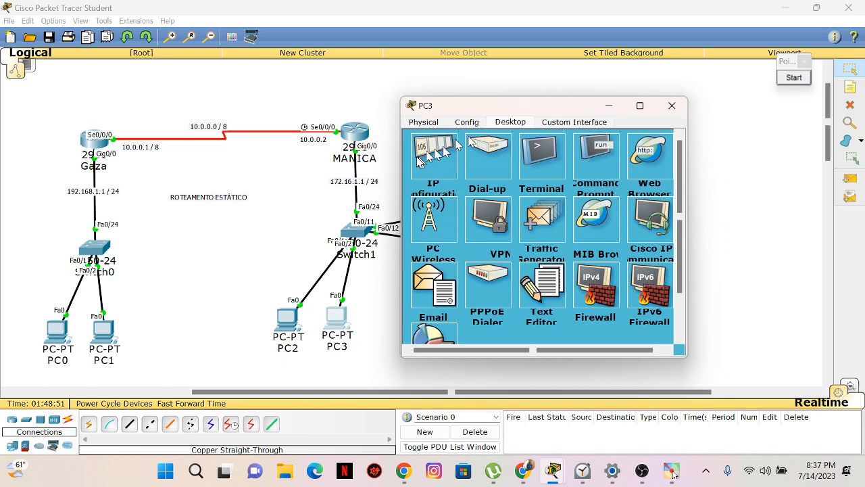
pyautogui.click(424, 159)
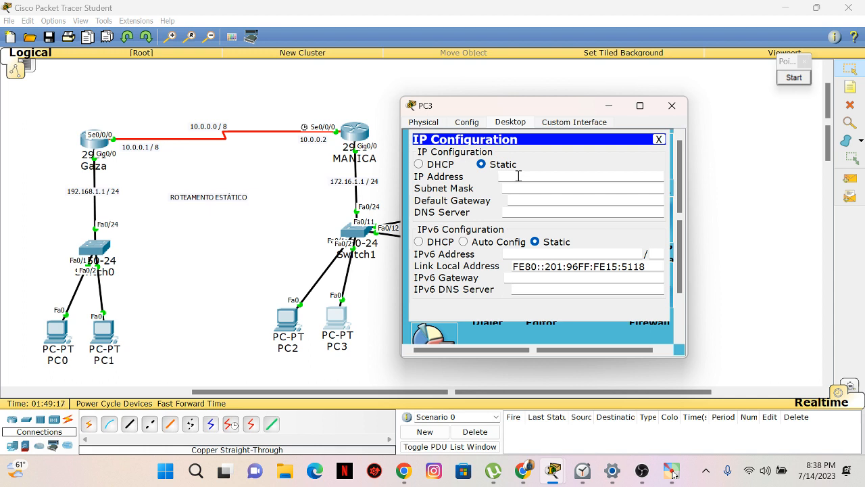
pyautogui.click(570, 174)
pyautogui.write('172.16.1')
pyautogui.write('.3')
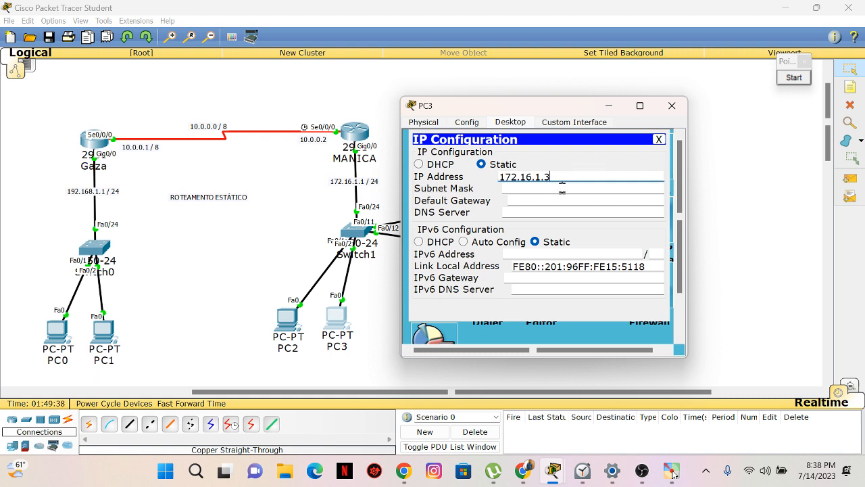
# Set PC3's subnet mask to 255.255.255.0 and default gateway to 172.16.1.1, and close the IP configuration.
pyautogui.click(564, 189)
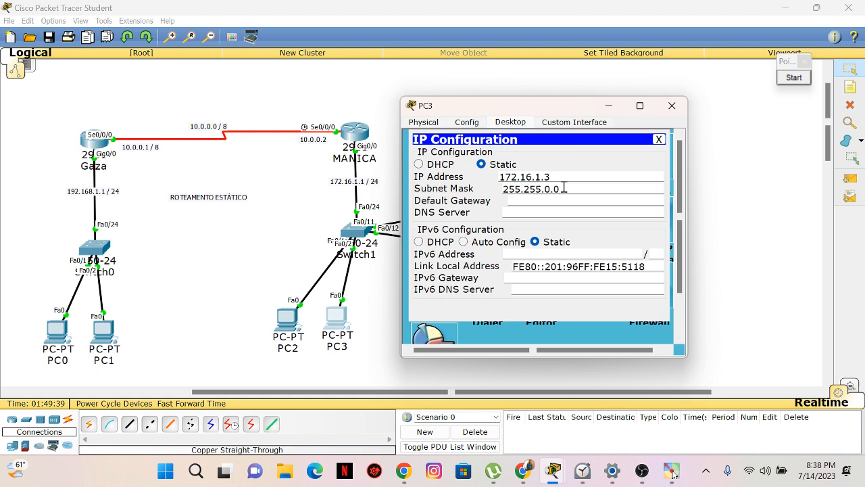
pyautogui.doubleClick(519, 176)
pyautogui.click(604, 192)
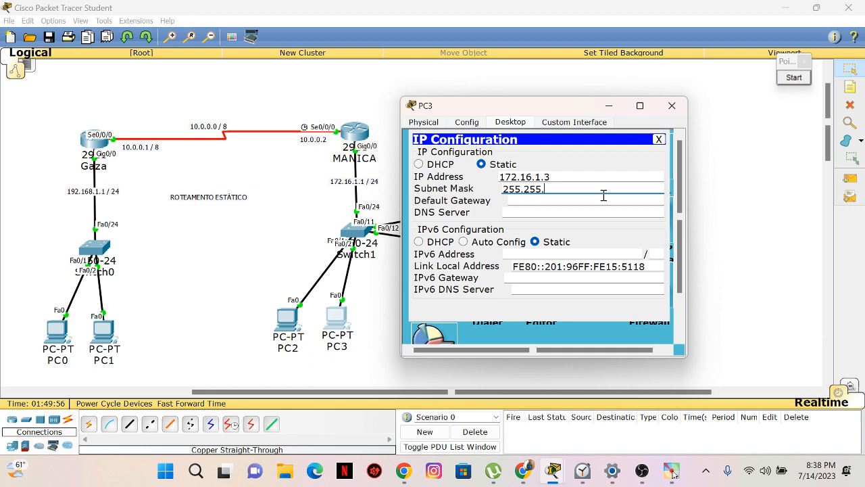
pyautogui.write('255.255')
pyautogui.press('BackSpace')
pyautogui.press('BackSpace')
pyautogui.press('BackSpace')
pyautogui.click(607, 196)
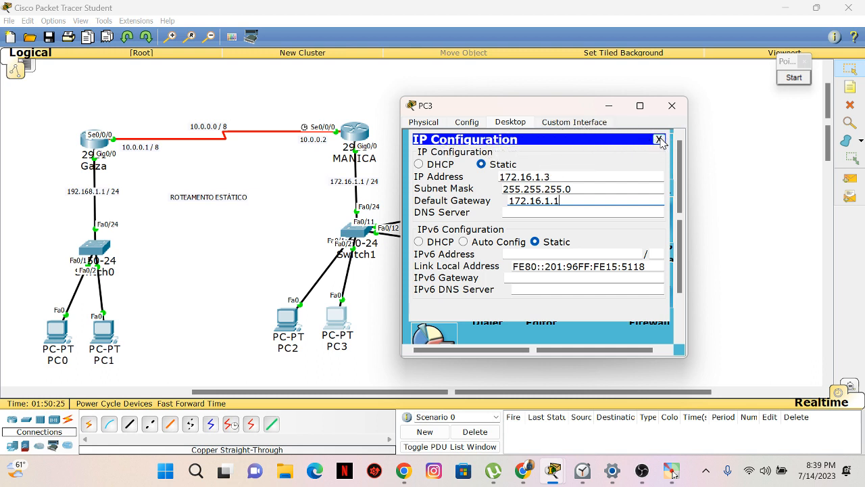
pyautogui.click(659, 140)
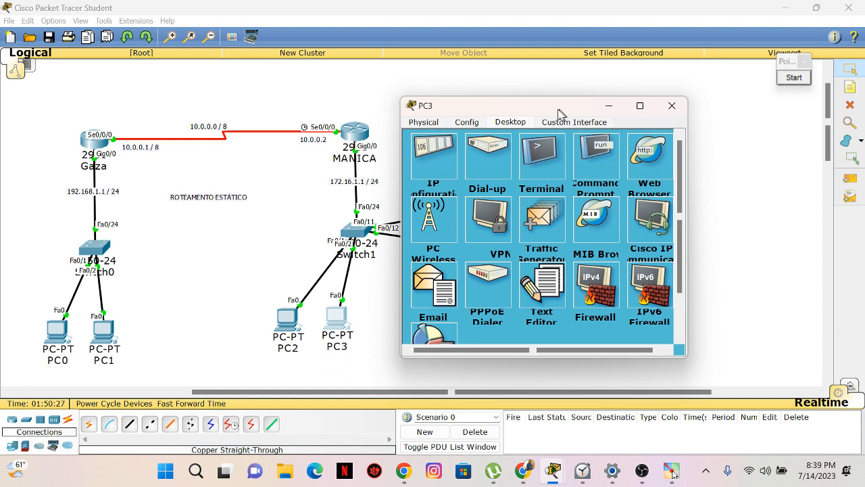
# Open PC3's Command Prompt and ping its default gateway at 172.16.1.1.
pyautogui.moveTo(558, 112); pyautogui.dragTo(559, 96)
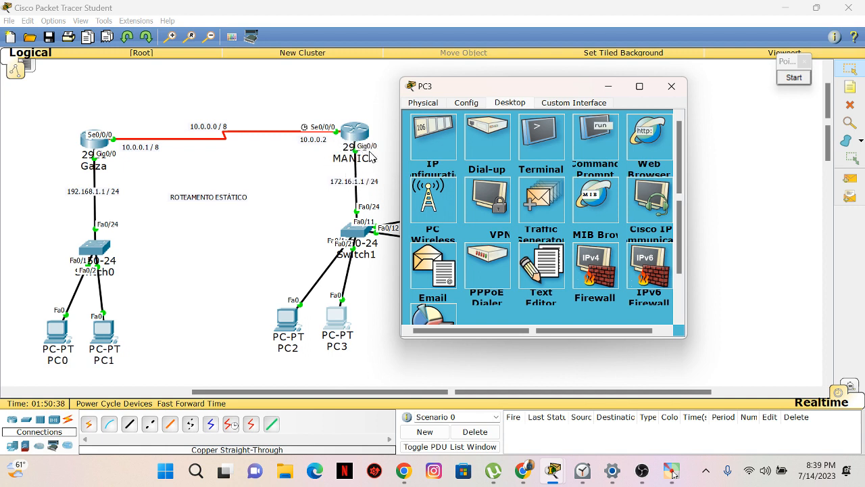
pyautogui.click(593, 144)
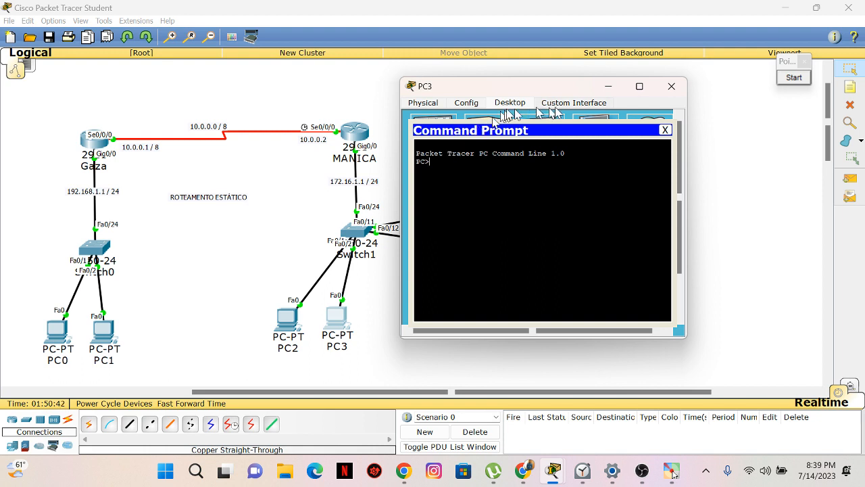
pyautogui.click(665, 130)
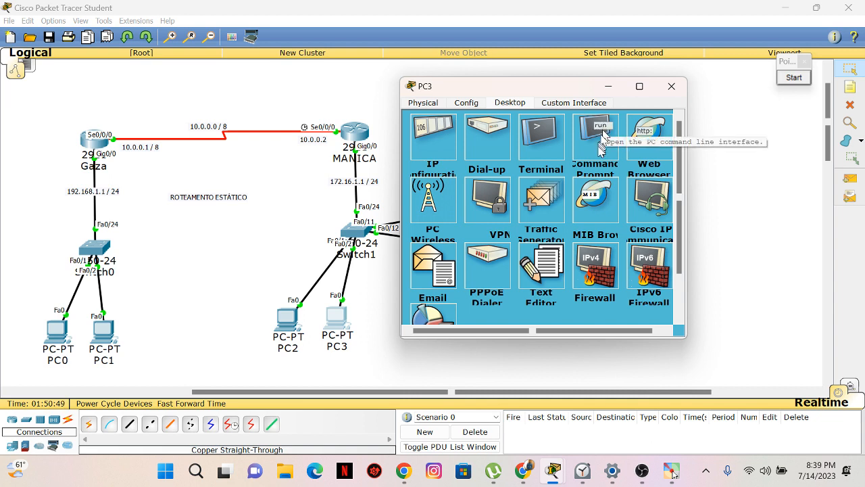
pyautogui.click(600, 138)
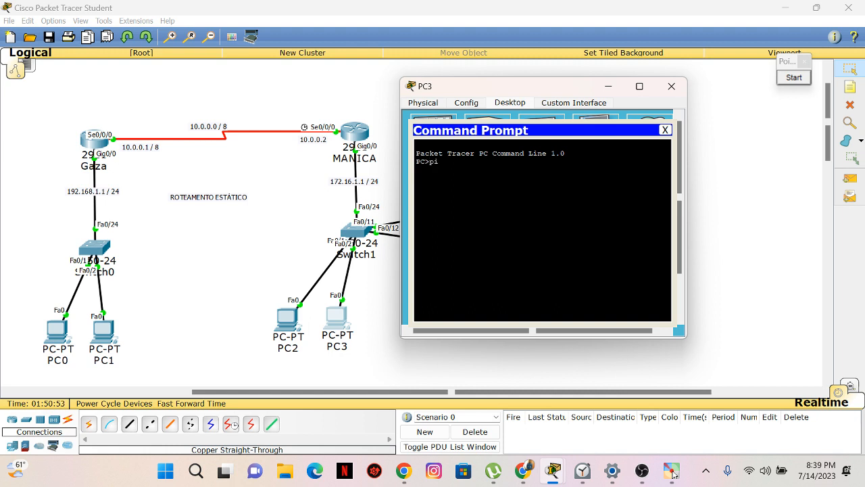
pyautogui.write('ping')
pyautogui.write('172.16.1.1')
pyautogui.press('Return')
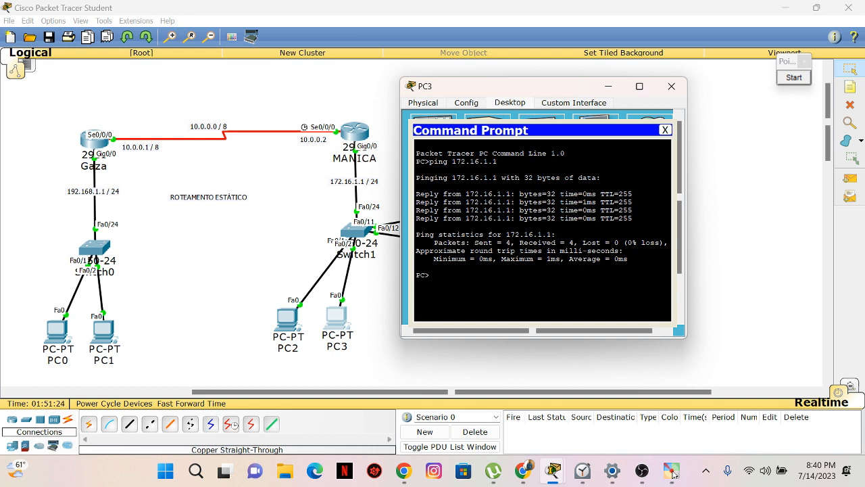
# Ping the Gaza LAN host 192.168.1.2 from PC3 to test communication between the two networks.
pyautogui.write('ing')
pyautogui.write('192.168.1.2')
pyautogui.press('Return')
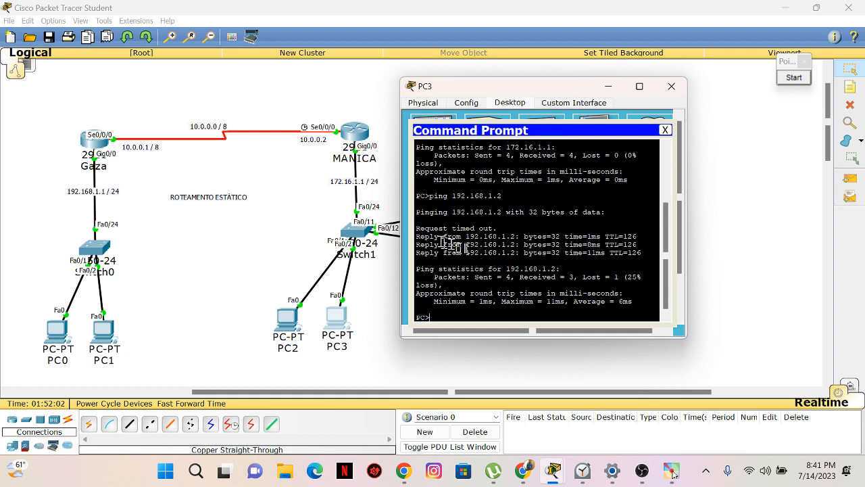
# Examine the individual replies and the sent, received and lost packet statistics of PC3's ping to 192.168.1.2.
pyautogui.moveTo(415, 229); pyautogui.dragTo(497, 228)
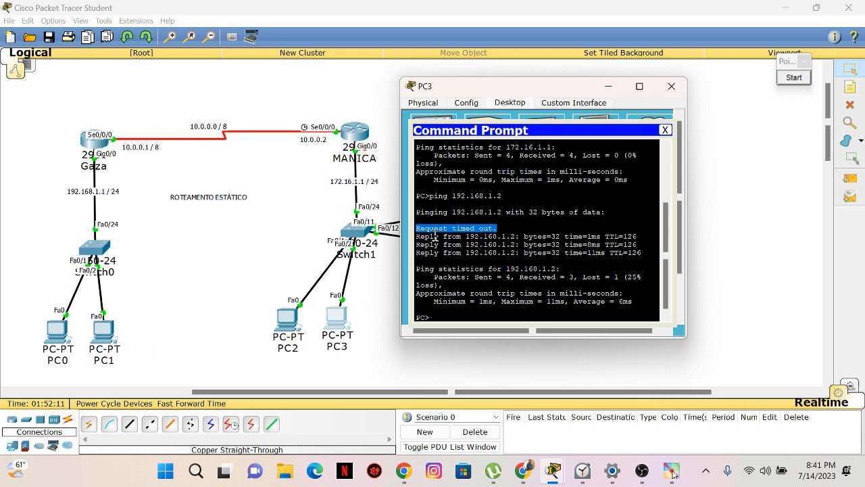
pyautogui.moveTo(416, 236); pyautogui.dragTo(641, 252)
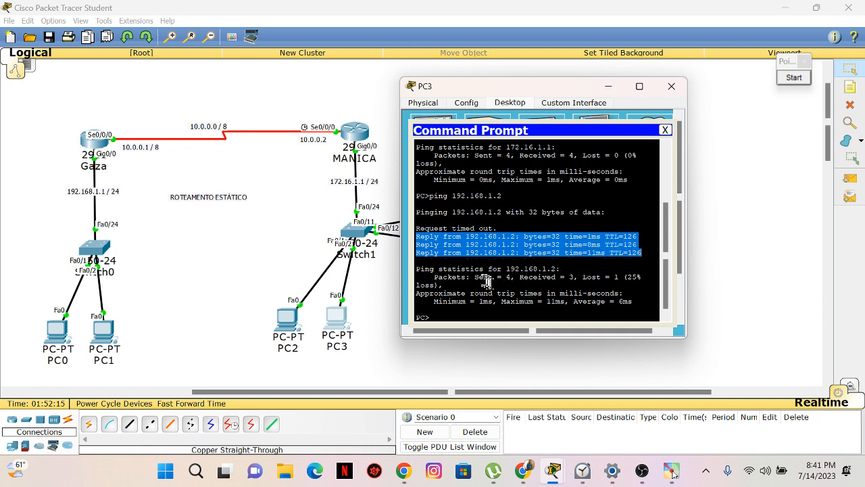
pyautogui.scroll(-1, 482, 277)
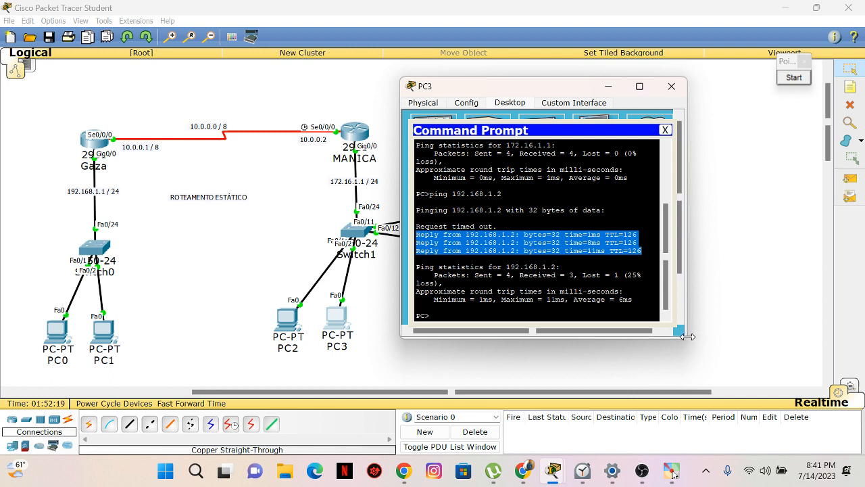
pyautogui.moveTo(686, 339); pyautogui.dragTo(748, 337)
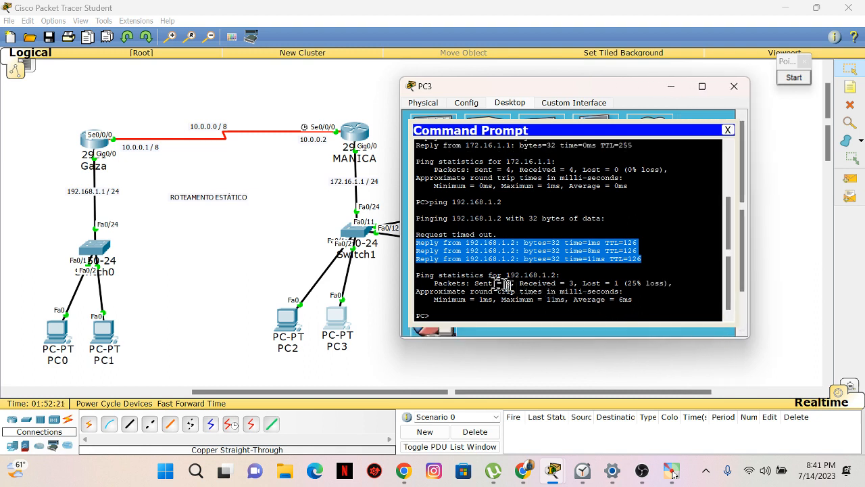
pyautogui.moveTo(475, 283); pyautogui.dragTo(618, 283)
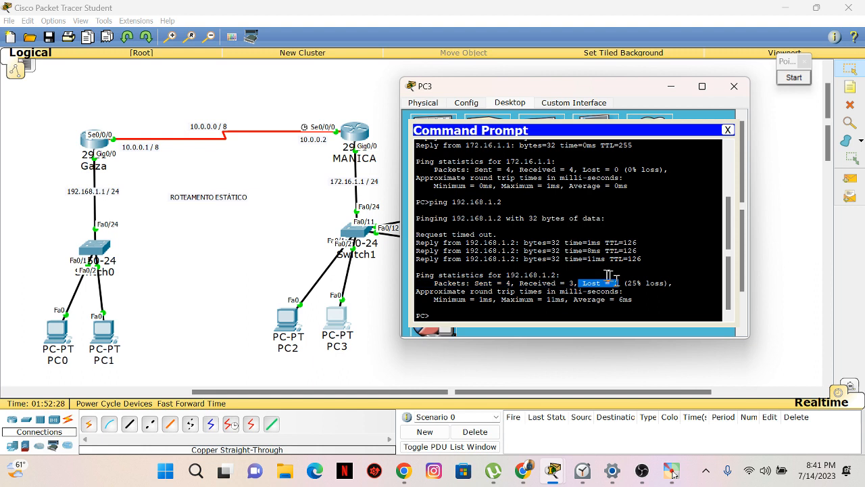
pyautogui.moveTo(415, 233); pyautogui.dragTo(500, 236)
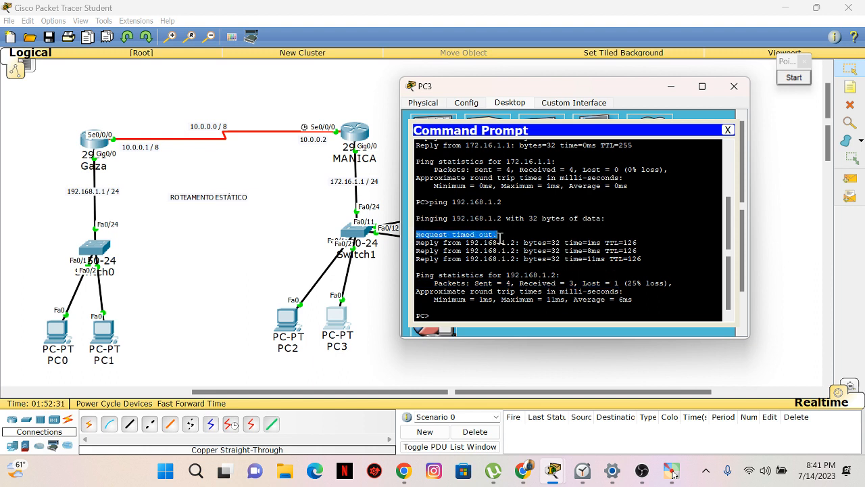
pyautogui.moveTo(417, 244)
pyautogui.mouseDown()
pyautogui.moveTo(436, 245)
pyautogui.moveTo(423, 254)
pyautogui.mouseUp()
pyautogui.click(422, 254)
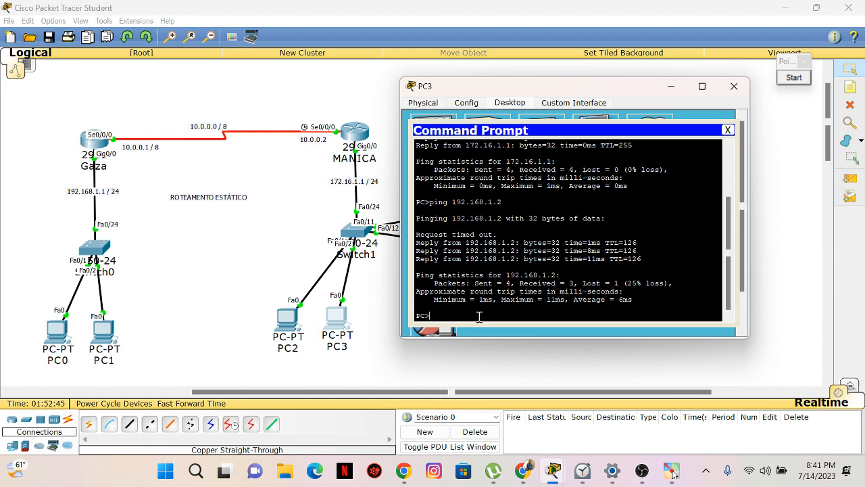
# Repeat PC3's ping to 192.168.1.2 and check its packet loss statistics.
pyautogui.press('Return')
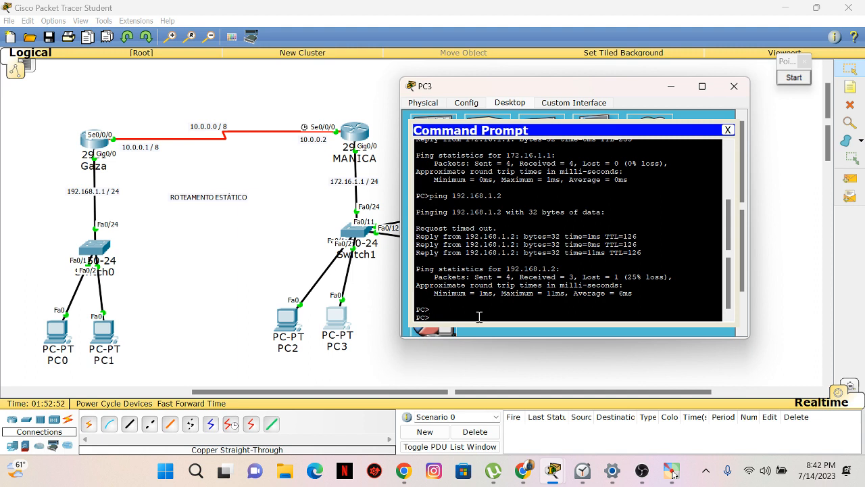
pyautogui.press('Up')
pyautogui.press('Return')
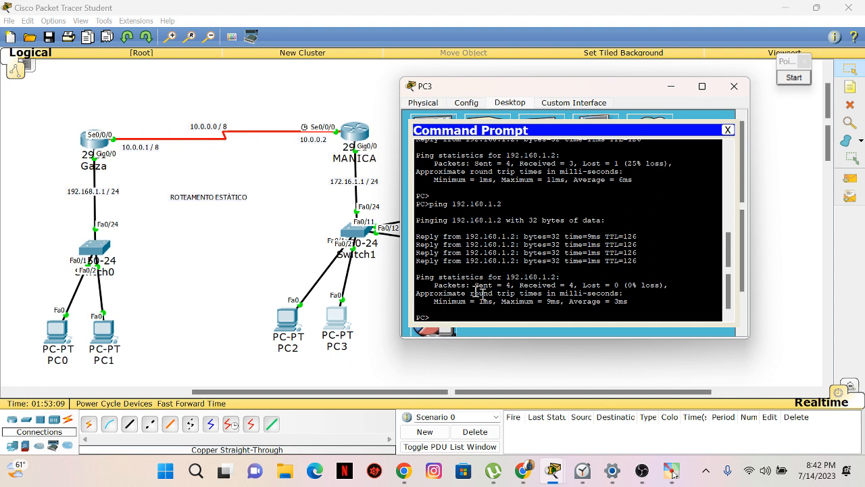
pyautogui.moveTo(475, 285); pyautogui.dragTo(660, 284)
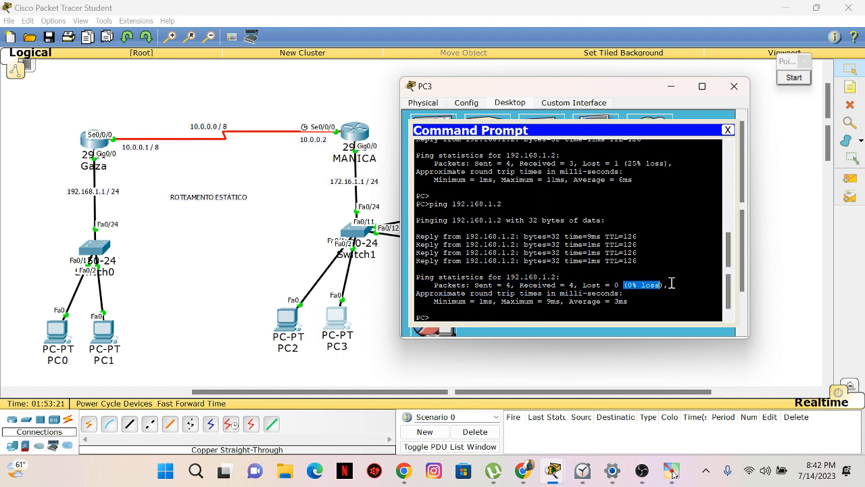
pyautogui.click(627, 301)
pyautogui.press('Return')
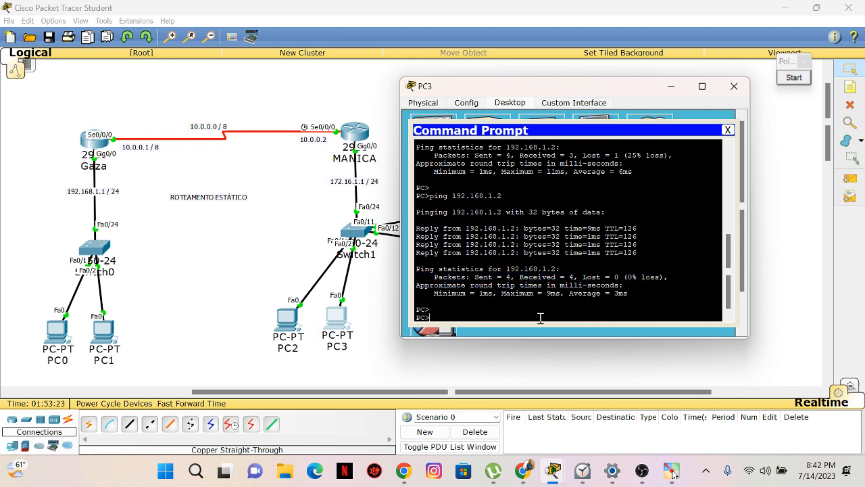
pyautogui.press('Return')
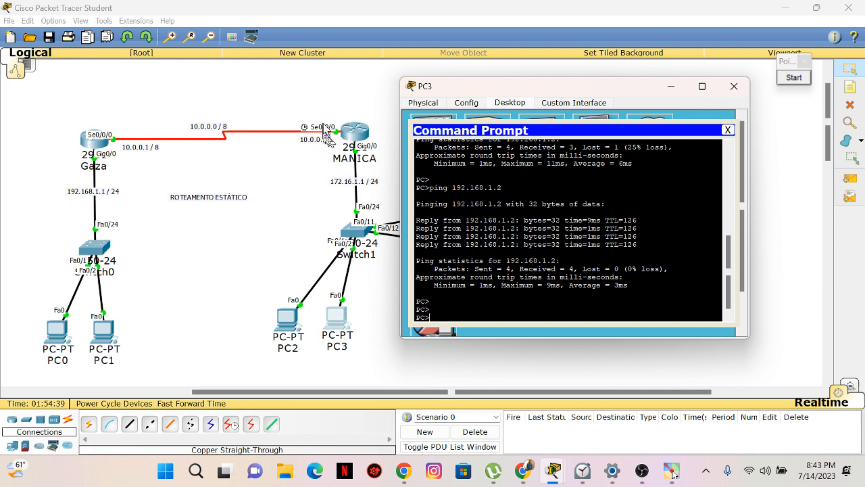
# Return to the topology and shift the ROTEAMENTO ESTÁTICO label slightly to the right between the two LANs.
pyautogui.click(287, 177)
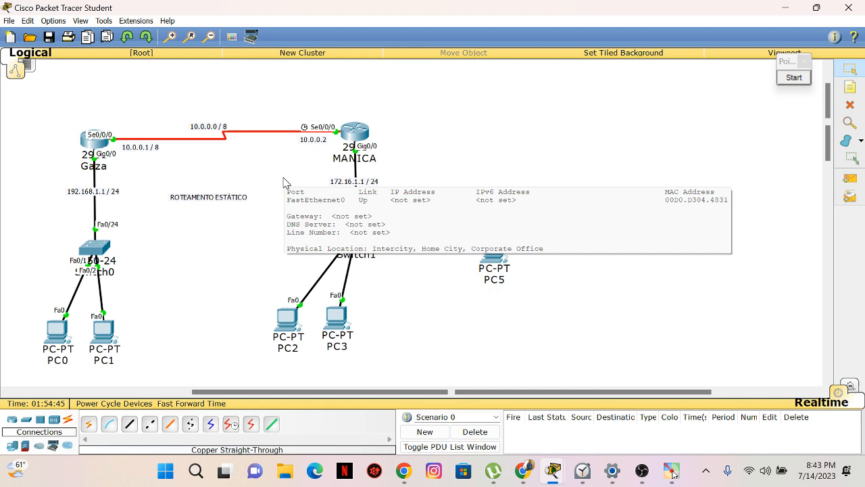
pyautogui.moveTo(212, 198); pyautogui.dragTo(223, 206)
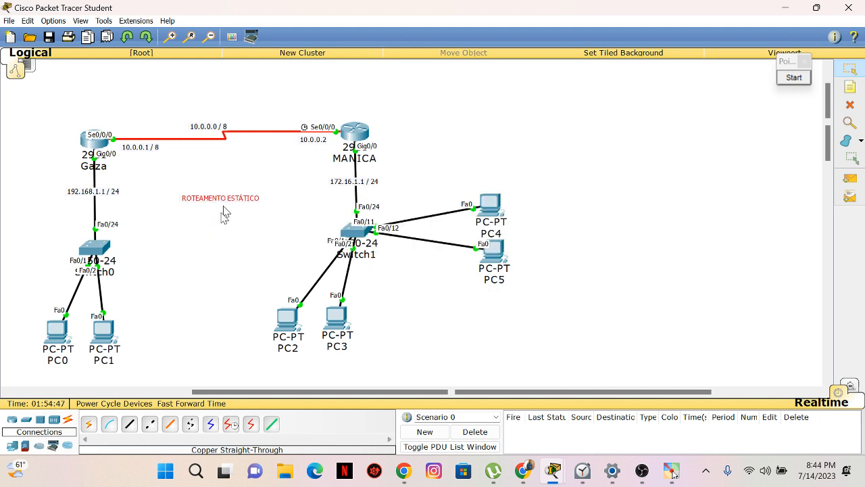
pyautogui.click(216, 254)
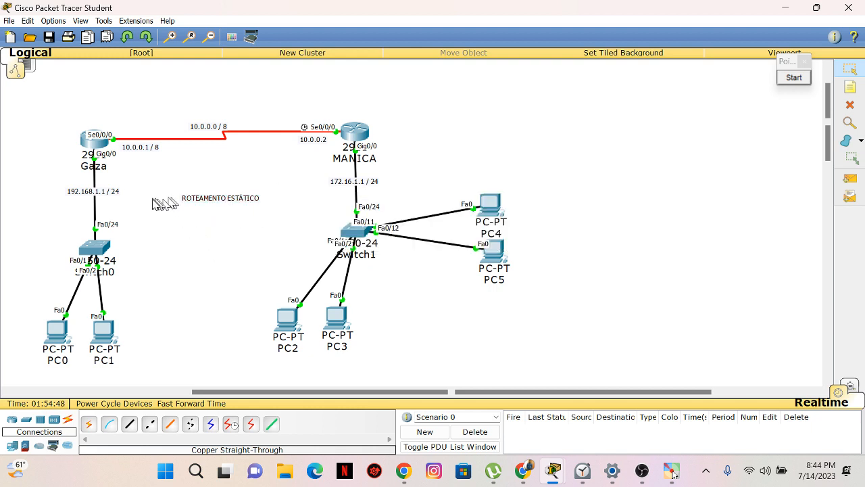
pyautogui.moveTo(174, 173); pyautogui.dragTo(261, 218)
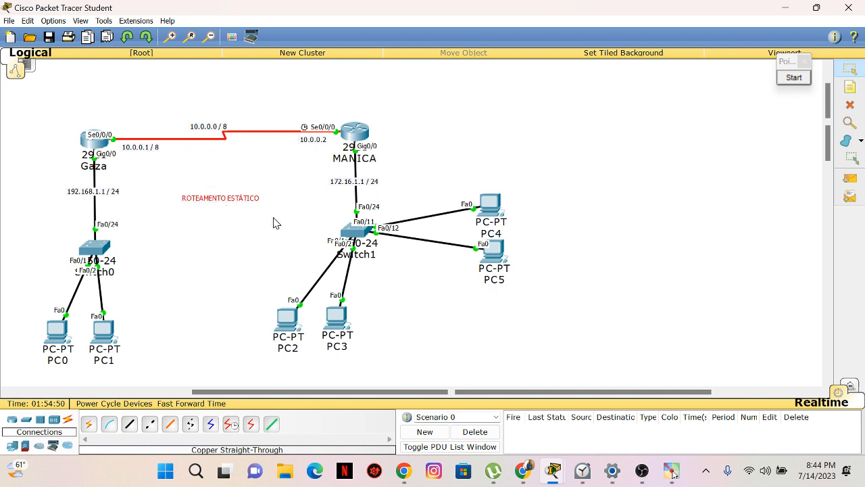
pyautogui.click(276, 224)
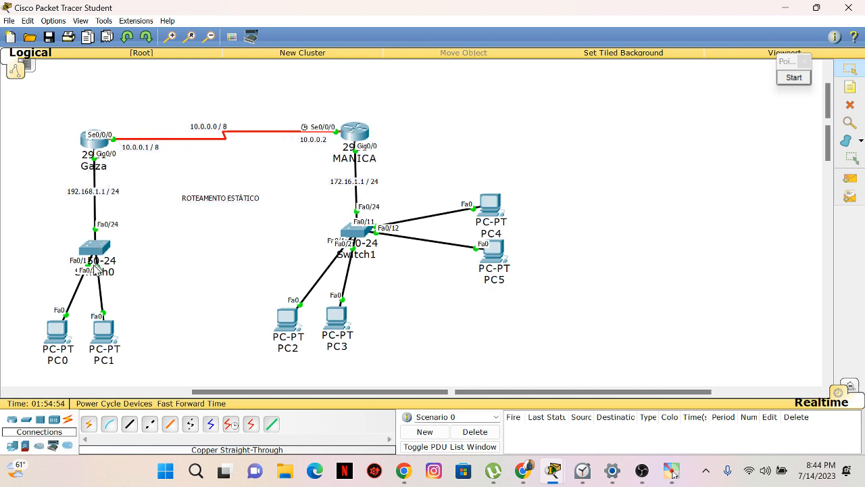
# Review routers Gaza and MANICA with their serial link addresses on the topology.
pyautogui.moveTo(64, 114); pyautogui.dragTo(137, 187)
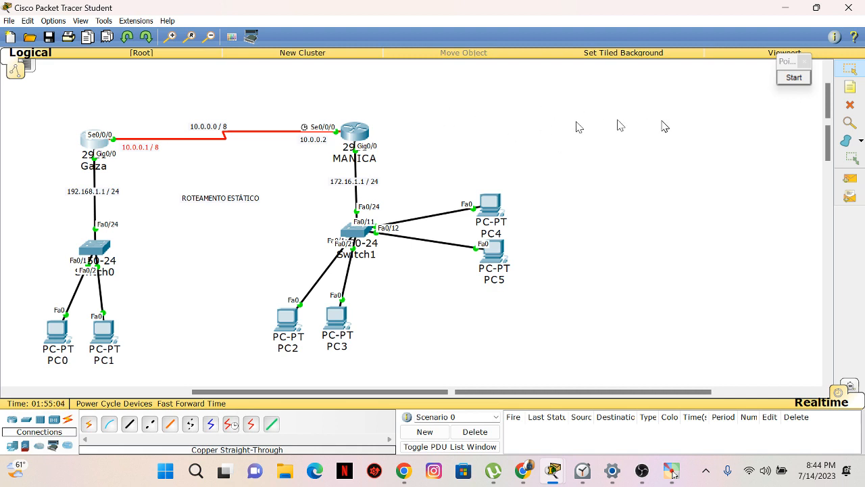
pyautogui.moveTo(325, 109); pyautogui.dragTo(401, 174)
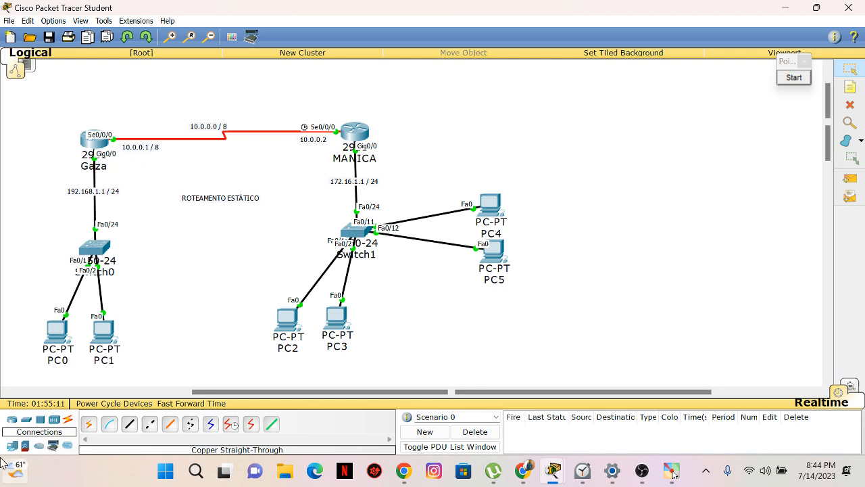
pyautogui.moveTo(16, 467)
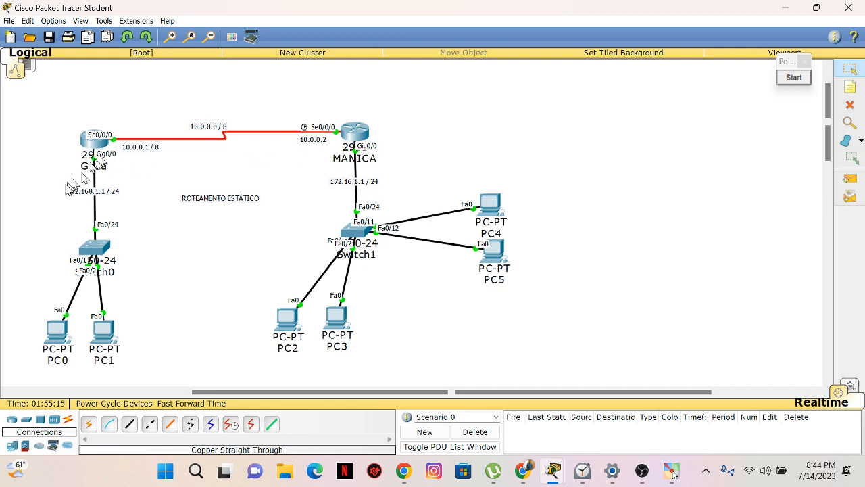
pyautogui.moveTo(286, 100); pyautogui.dragTo(398, 160)
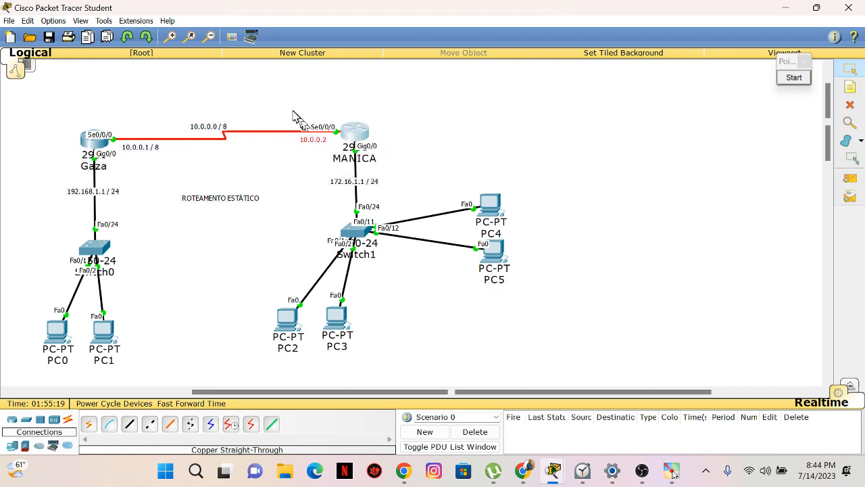
# Examine MANICA's serial interface with its 10.0.0.2 address, router Gaza, and the free area beside MANICA on the topology.
pyautogui.moveTo(292, 110); pyautogui.dragTo(342, 150)
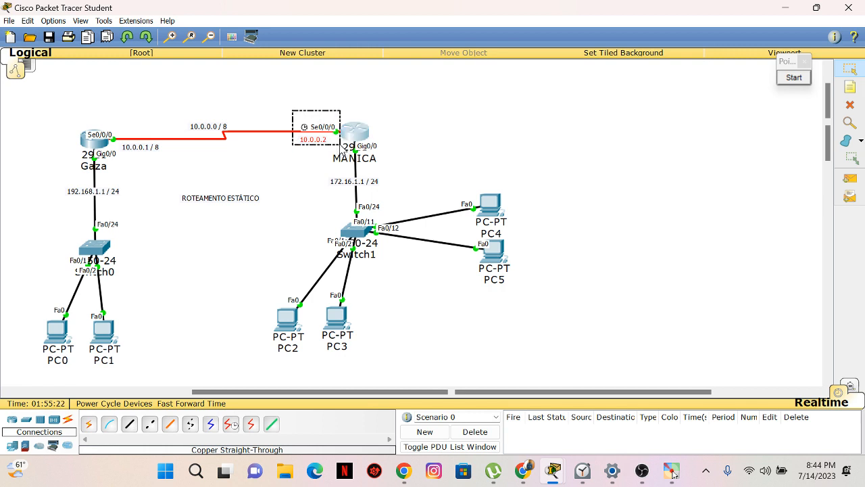
pyautogui.moveTo(341, 150); pyautogui.dragTo(338, 157)
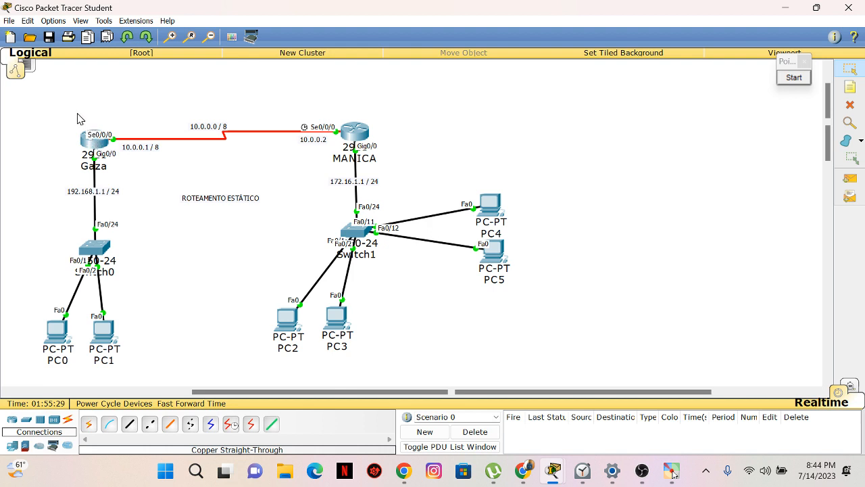
pyautogui.moveTo(77, 113); pyautogui.dragTo(111, 161)
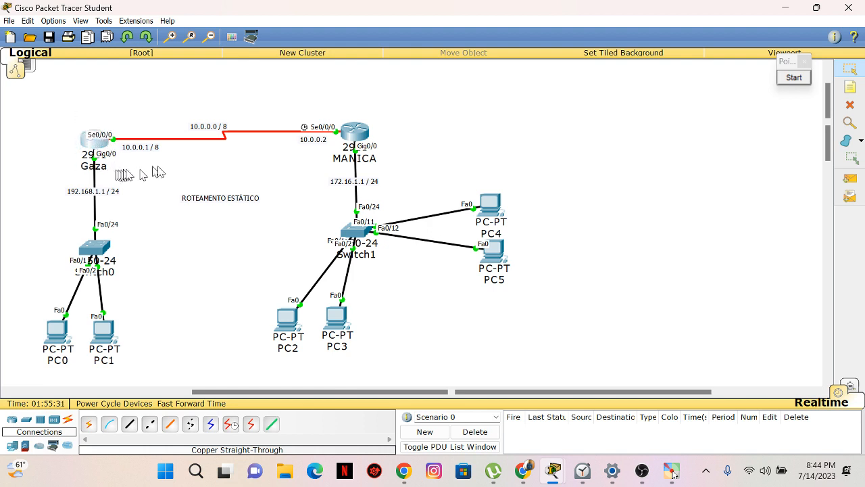
pyautogui.moveTo(327, 101); pyautogui.dragTo(403, 177)
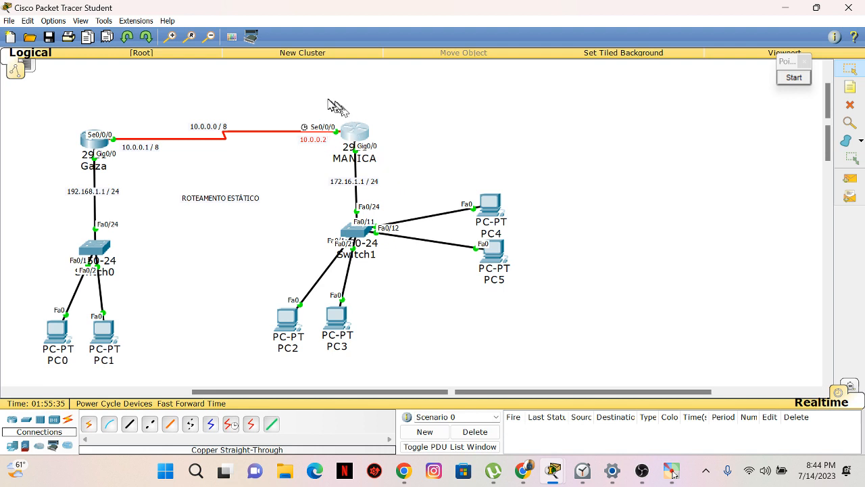
pyautogui.moveTo(328, 99); pyautogui.dragTo(400, 169)
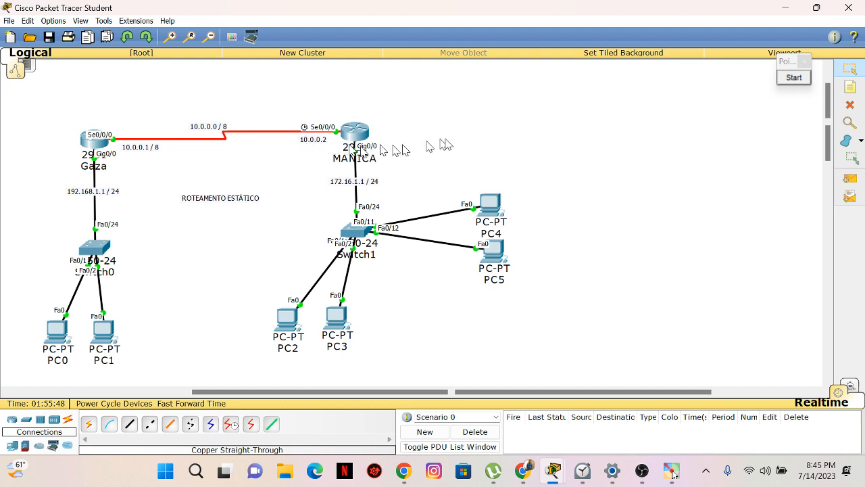
pyautogui.moveTo(555, 116); pyautogui.dragTo(622, 152)
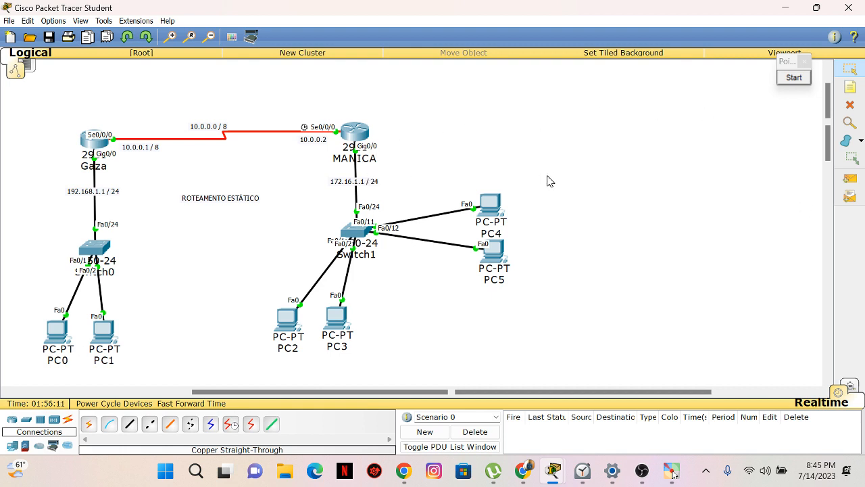
# Start screen annotation and draw a blue ellipse beside router MANICA, joined to the router by a straight blue line.
pyautogui.click(793, 77)
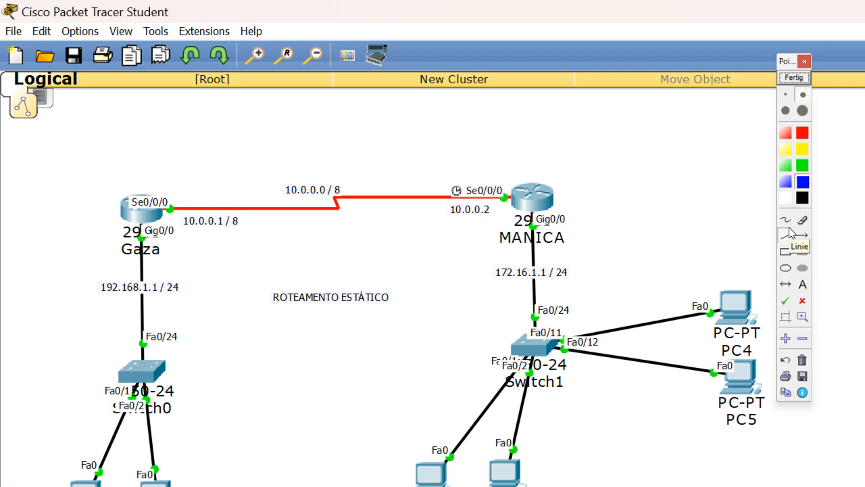
pyautogui.click(785, 268)
pyautogui.moveTo(674, 182); pyautogui.dragTo(735, 217)
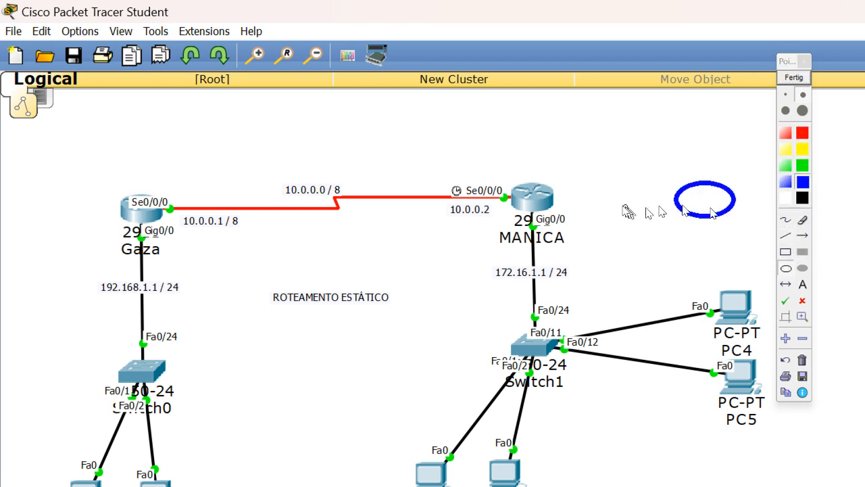
pyautogui.click(785, 236)
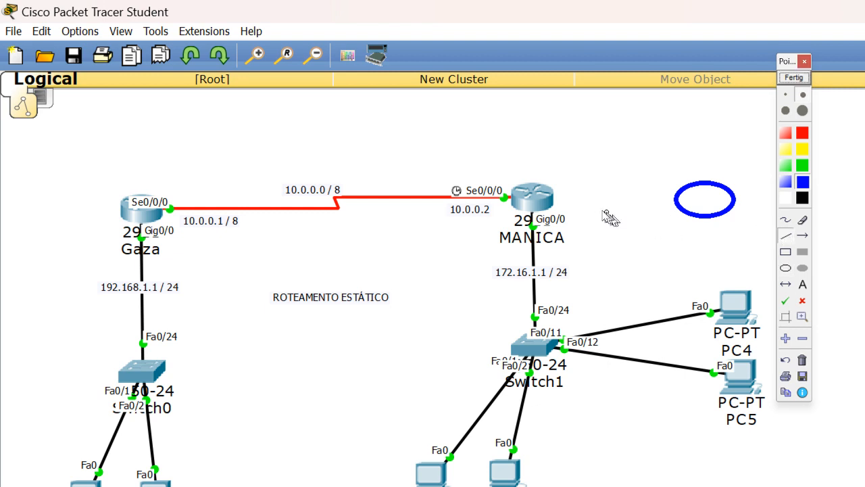
pyautogui.moveTo(554, 198); pyautogui.dragTo(677, 196)
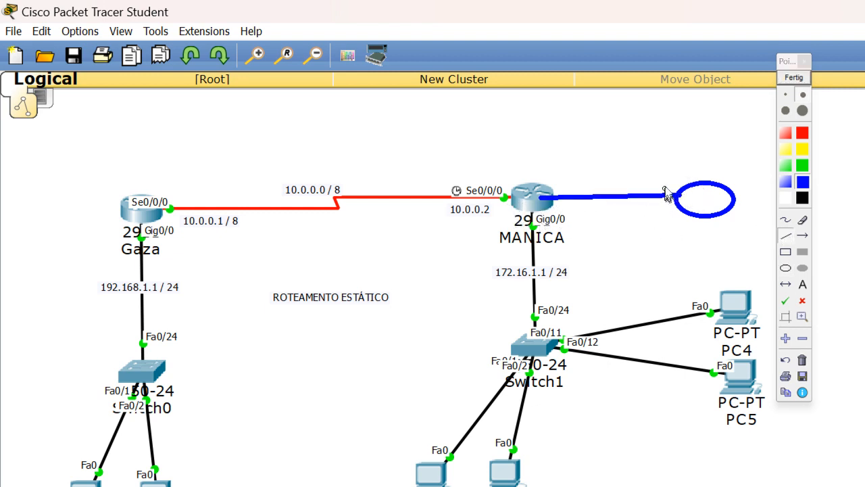
# Mark the line's end at the ellipse with a blue arrow and a small red circle, and finish the screen annotation.
pyautogui.click(802, 235)
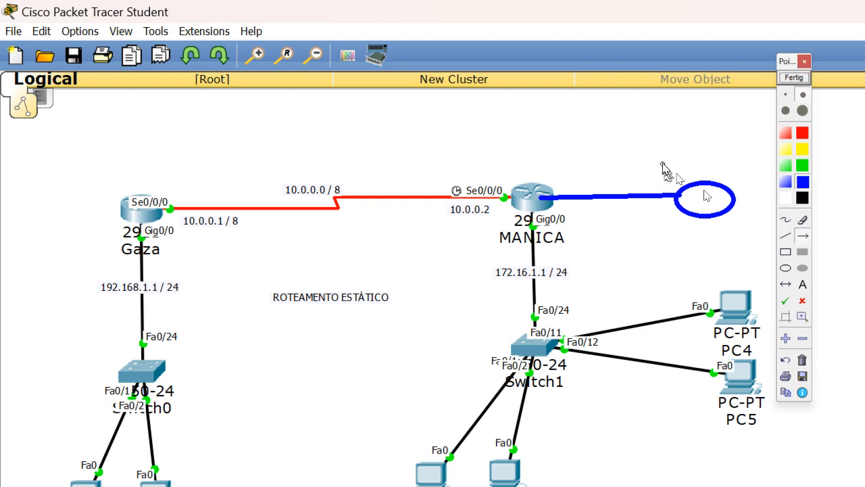
pyautogui.moveTo(668, 144); pyautogui.dragTo(672, 193)
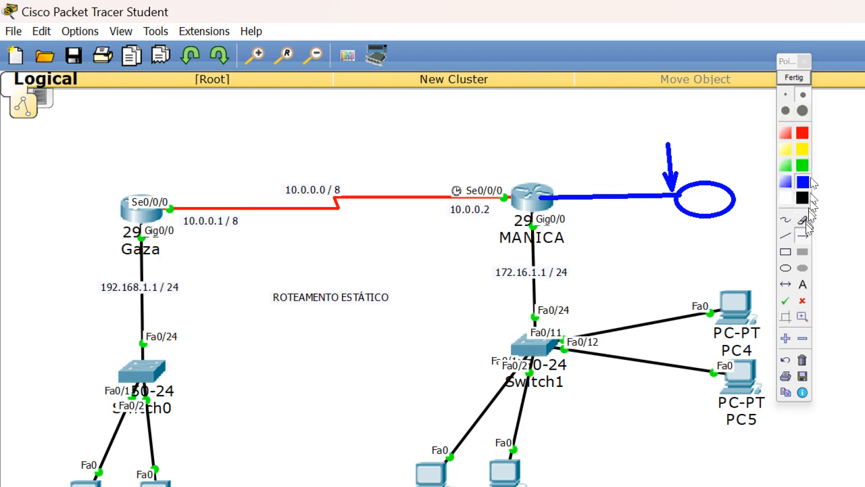
pyautogui.click(785, 268)
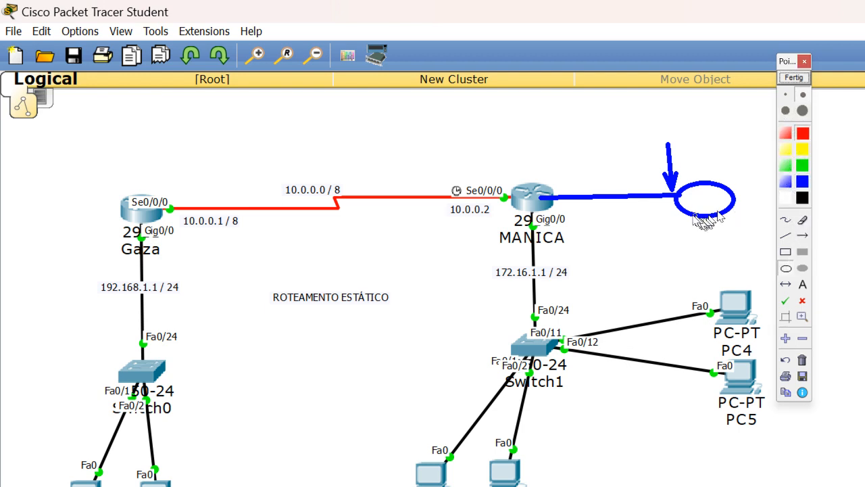
pyautogui.moveTo(663, 189); pyautogui.dragTo(675, 202)
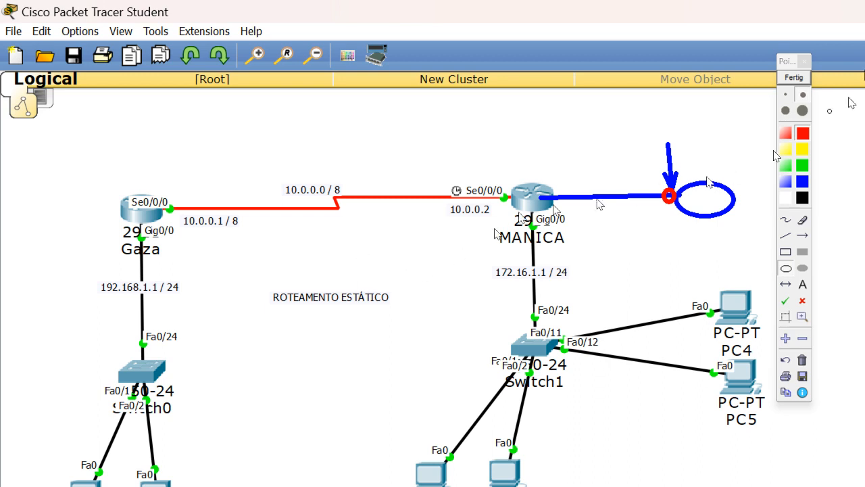
pyautogui.click(795, 79)
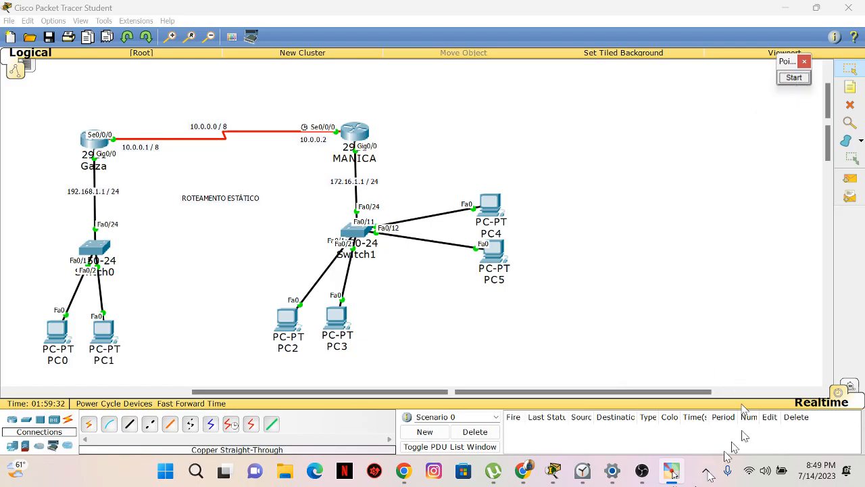